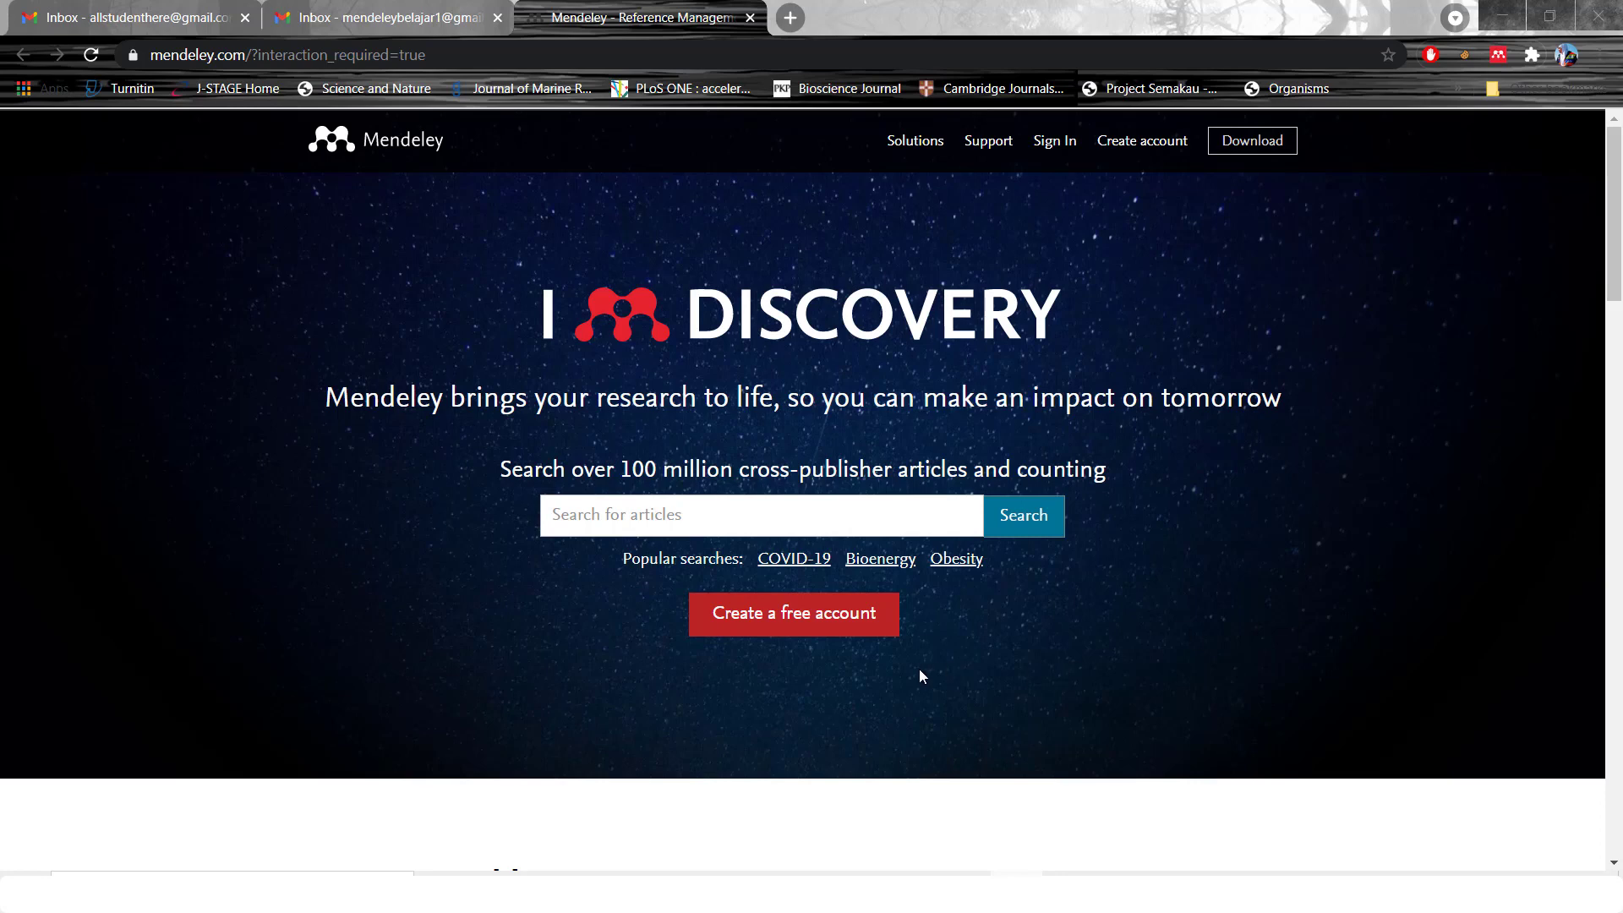
Start a free Mendeley account sign-up and submit the account e-mail address
click(880, 614)
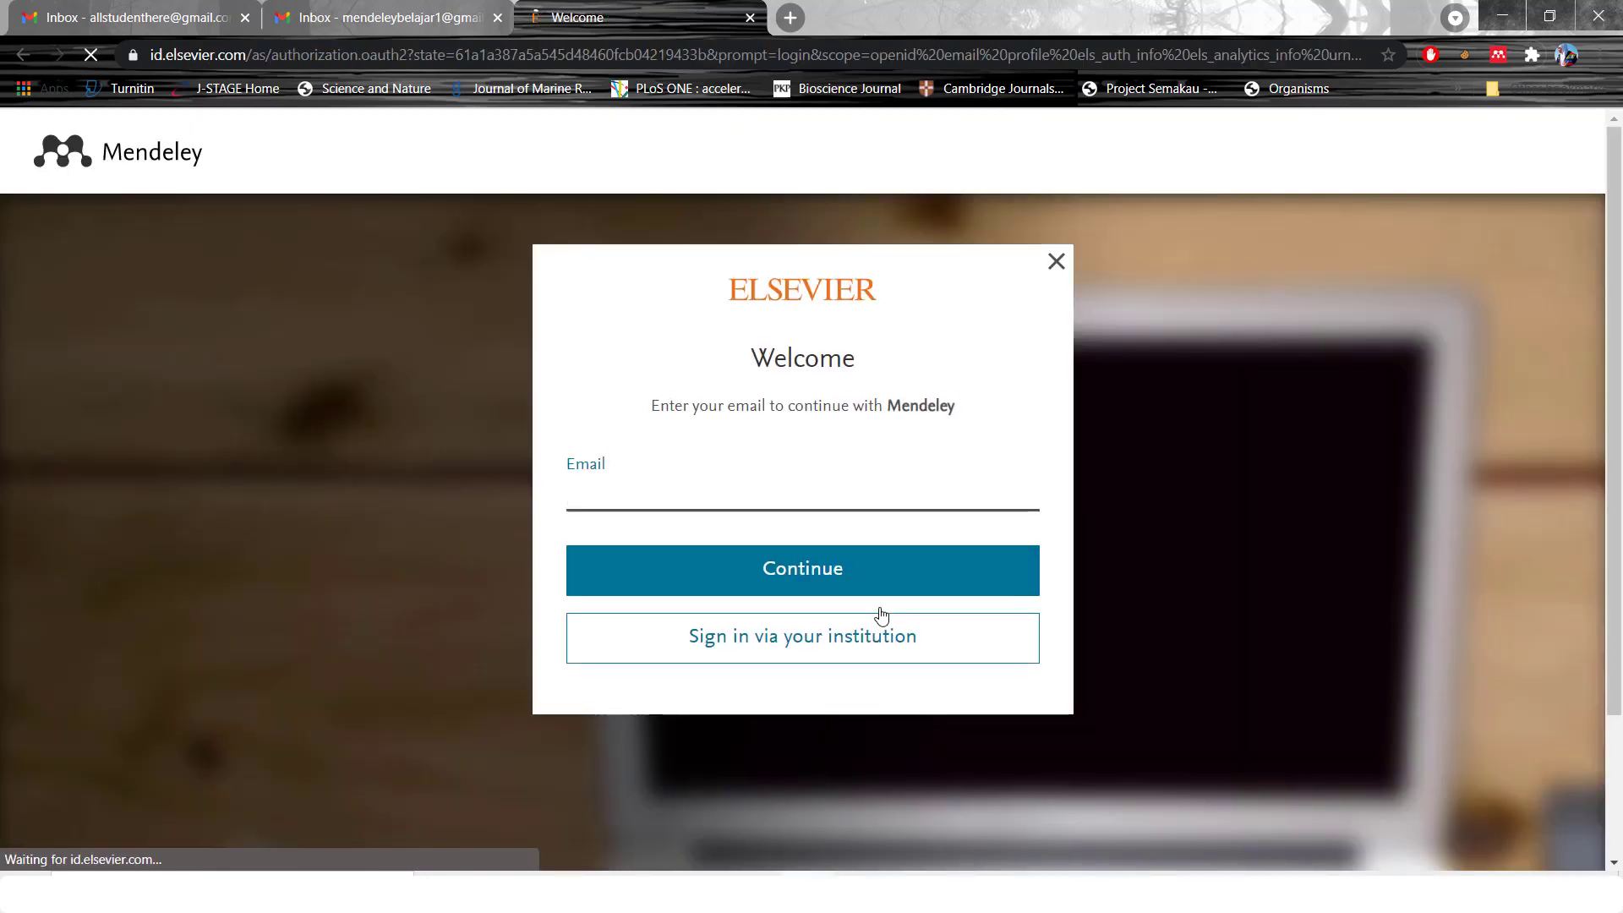
click(757, 497)
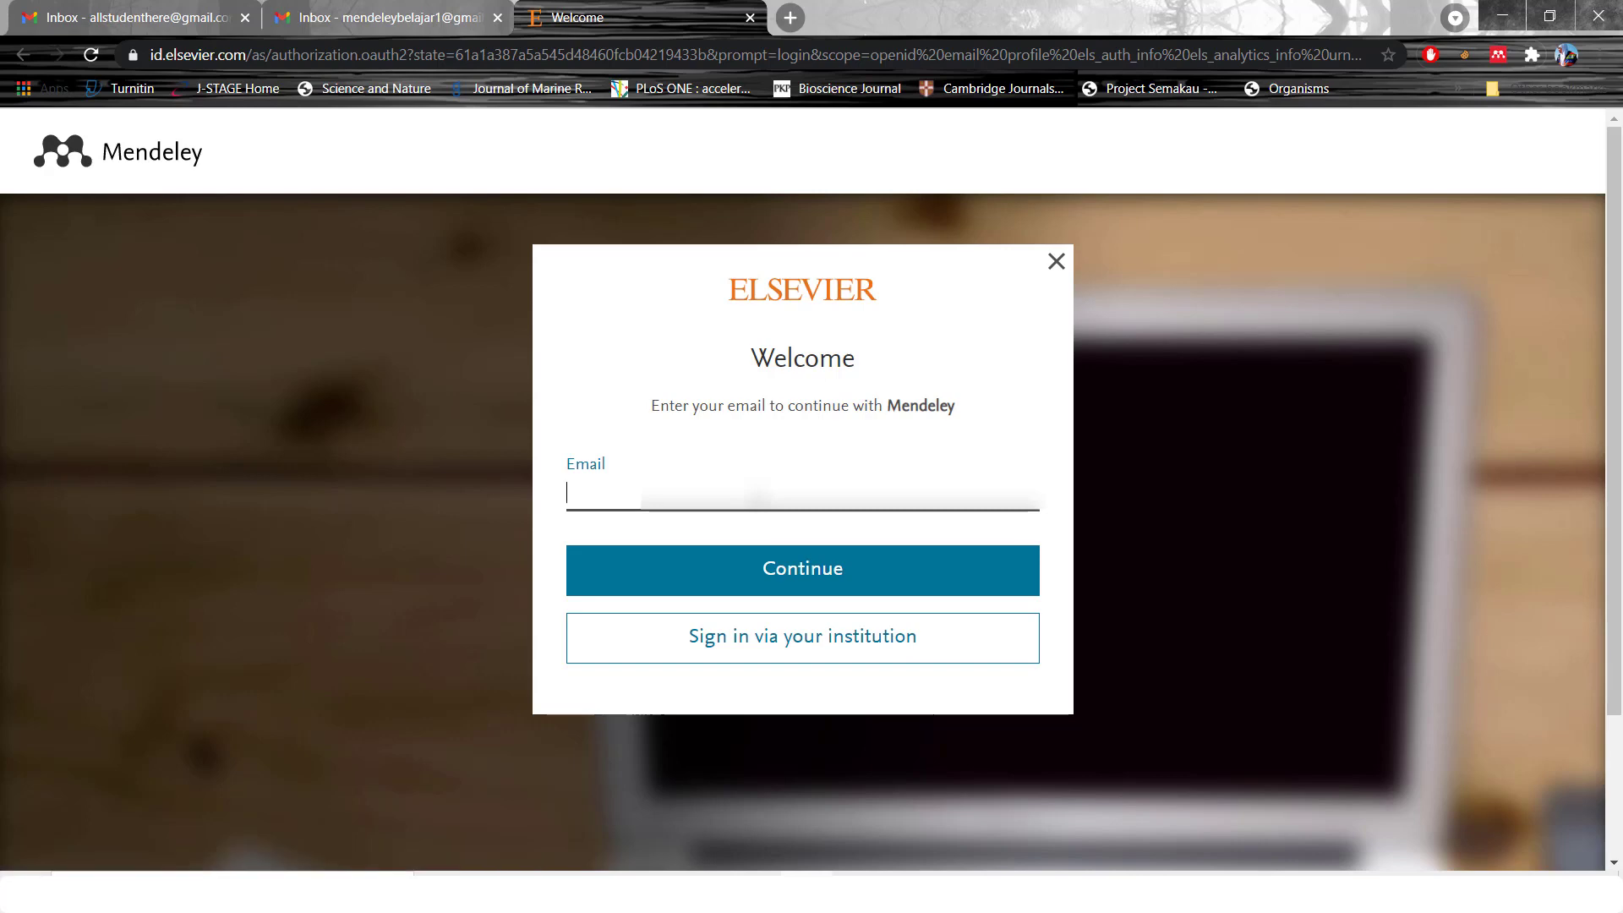
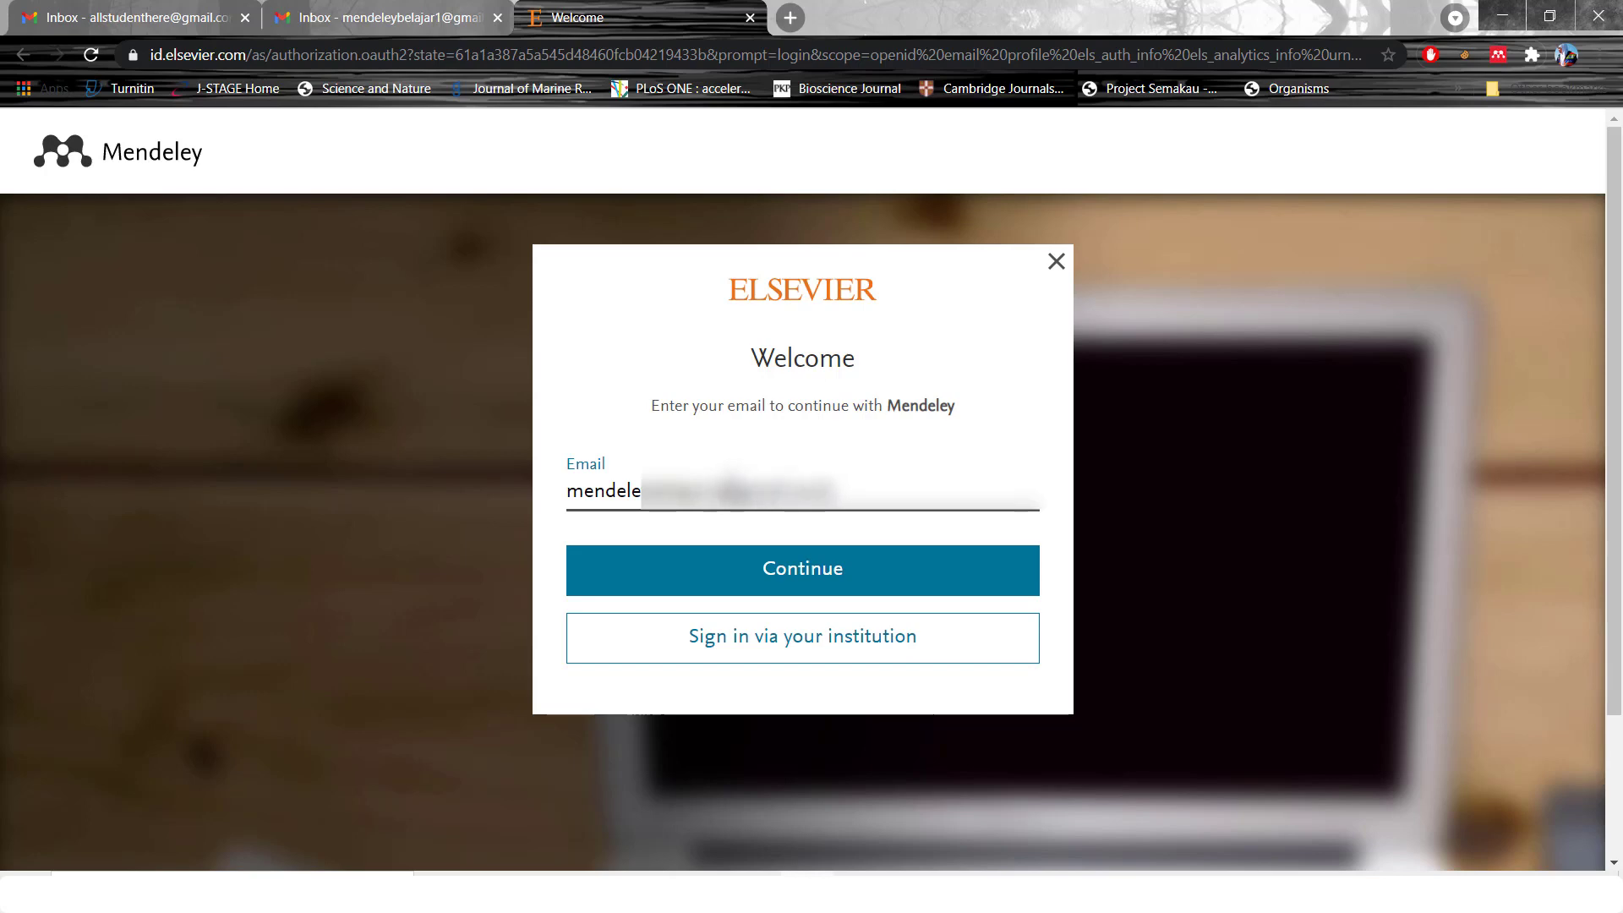
click(868, 571)
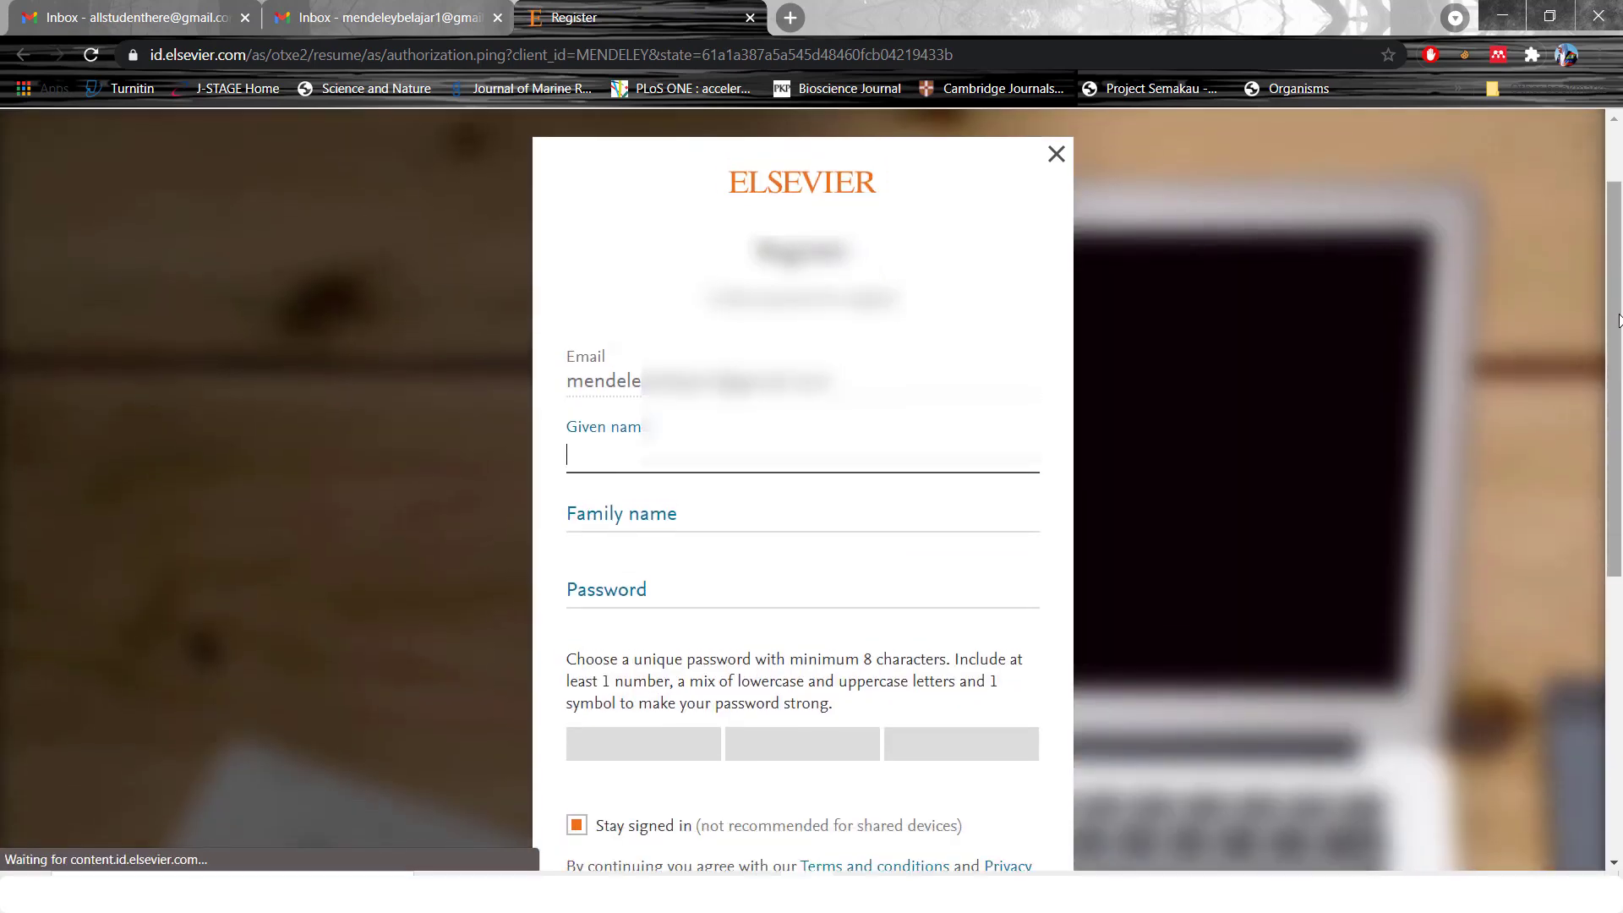
Fill in the given name, family name and password on the registration form
drag(1619, 263, 1618, 383)
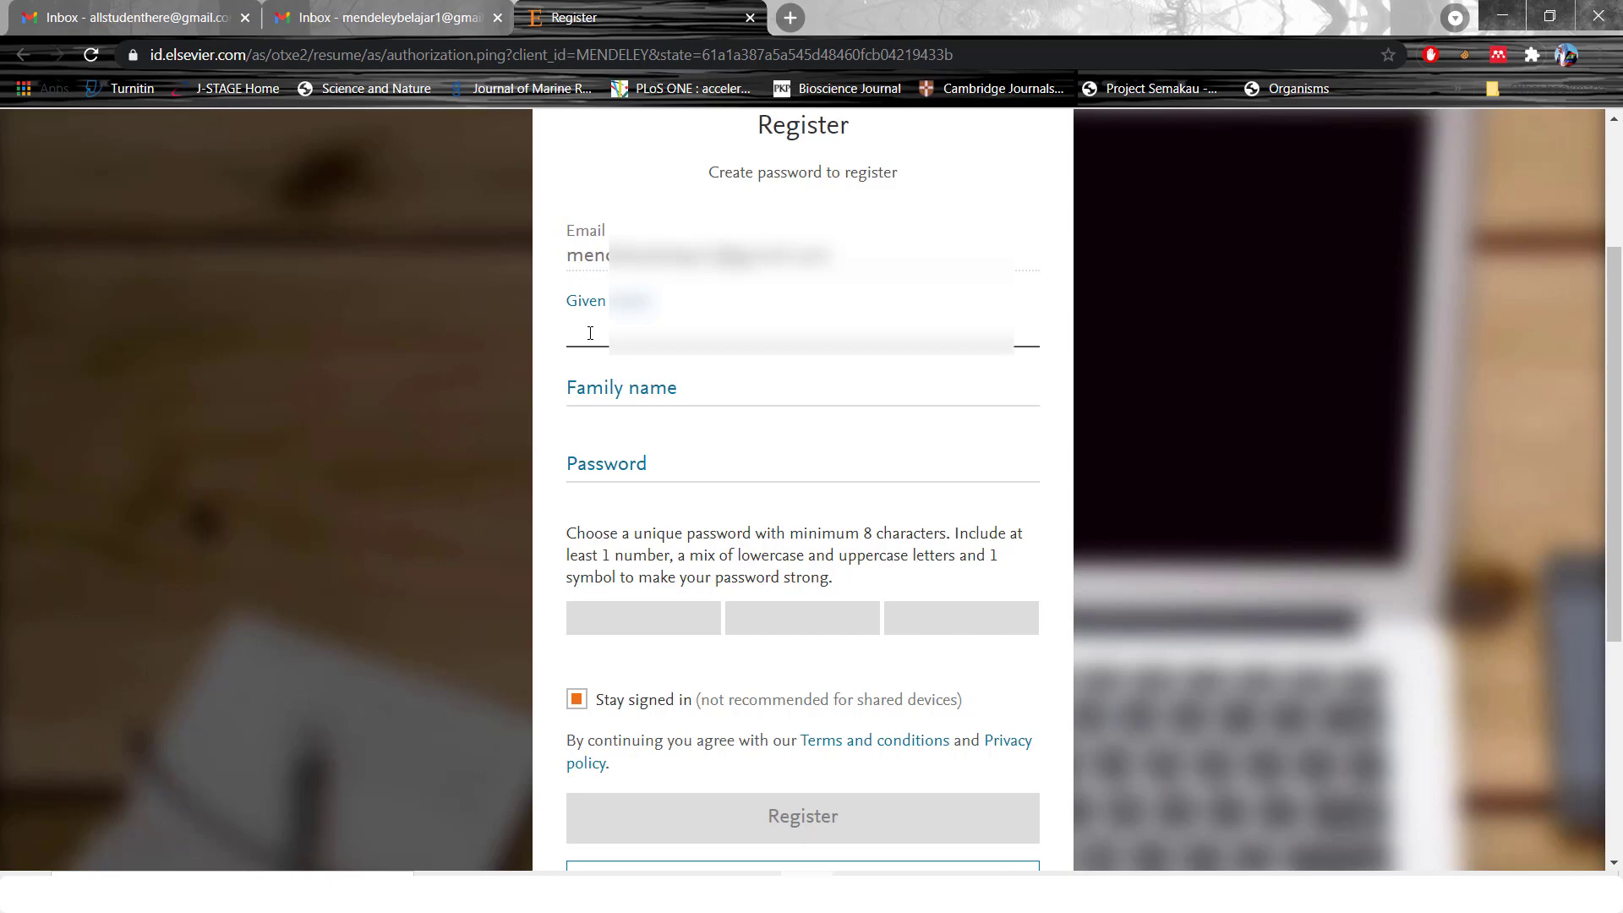
click(636, 387)
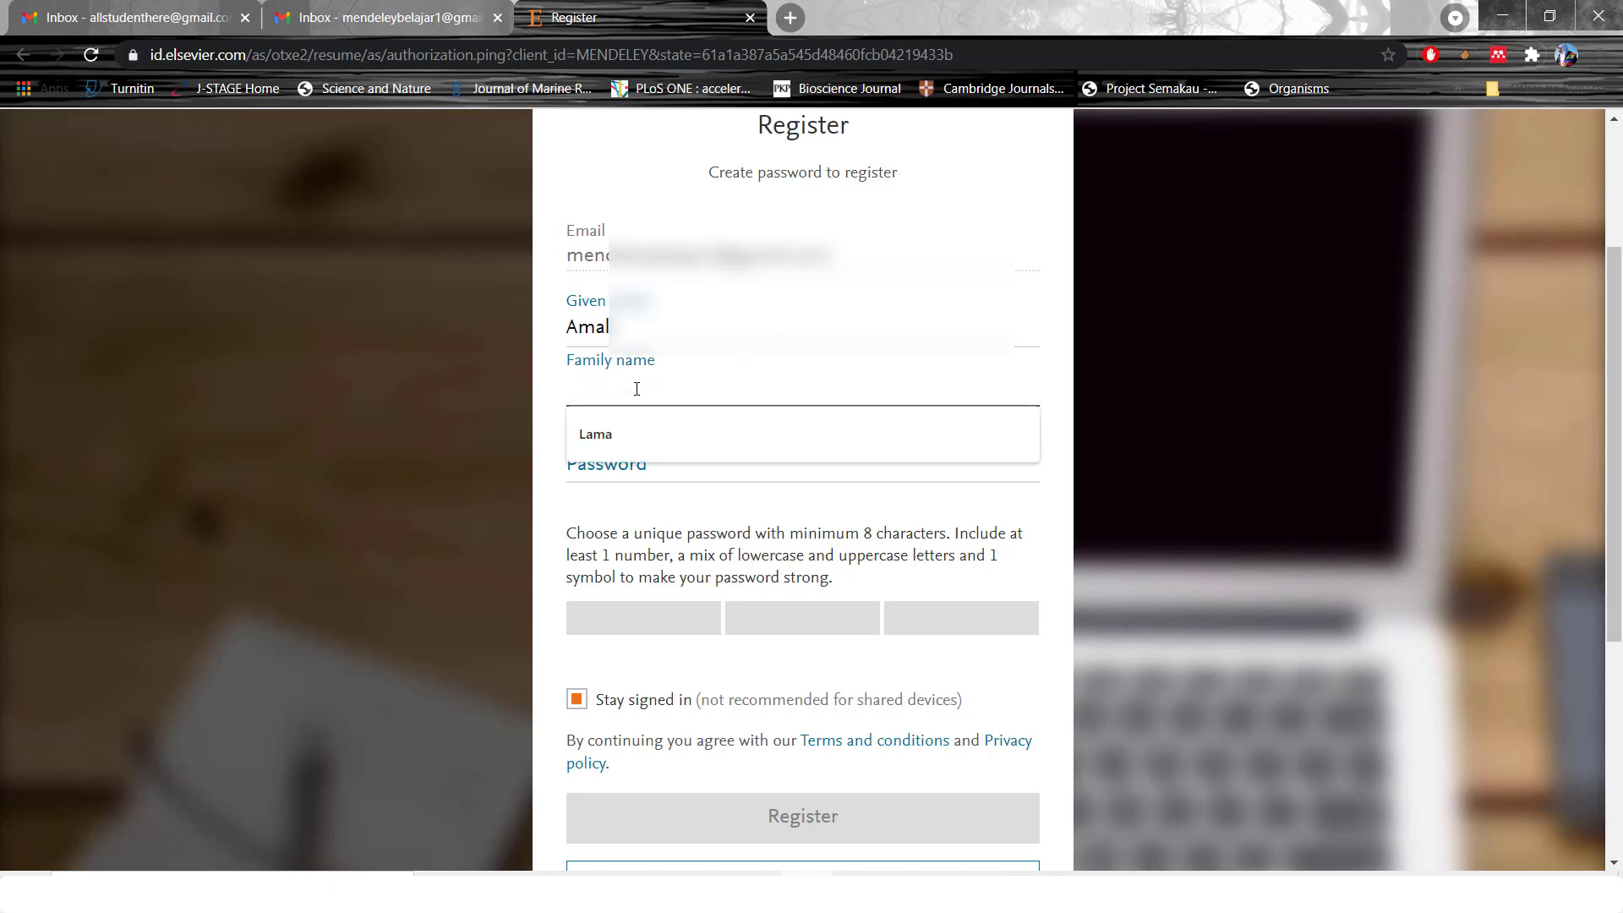
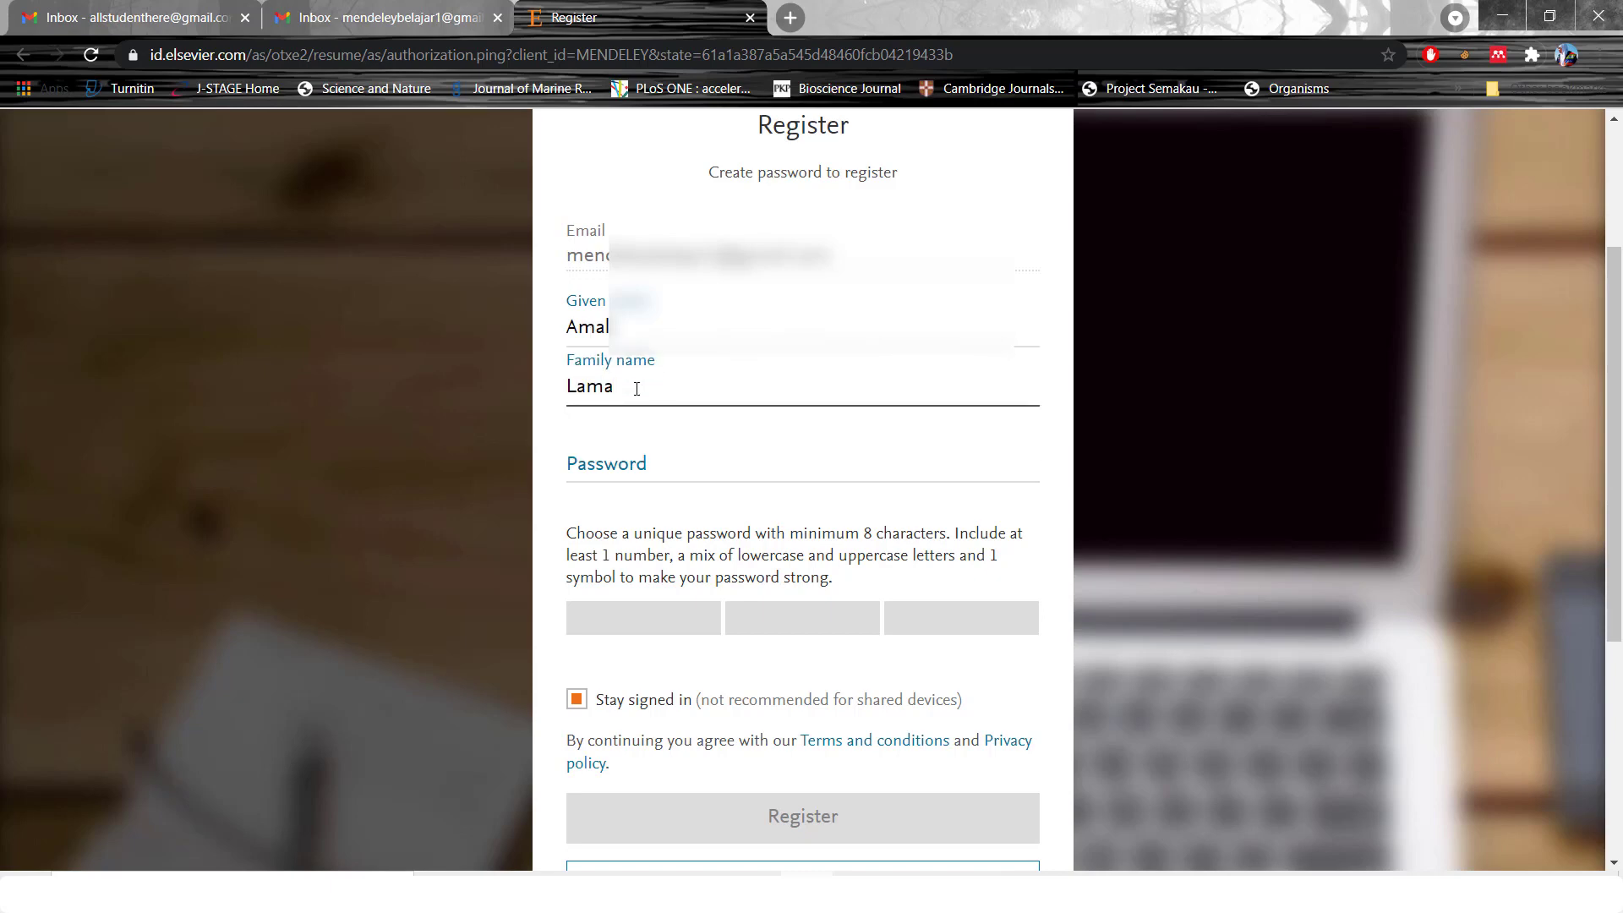
click(640, 465)
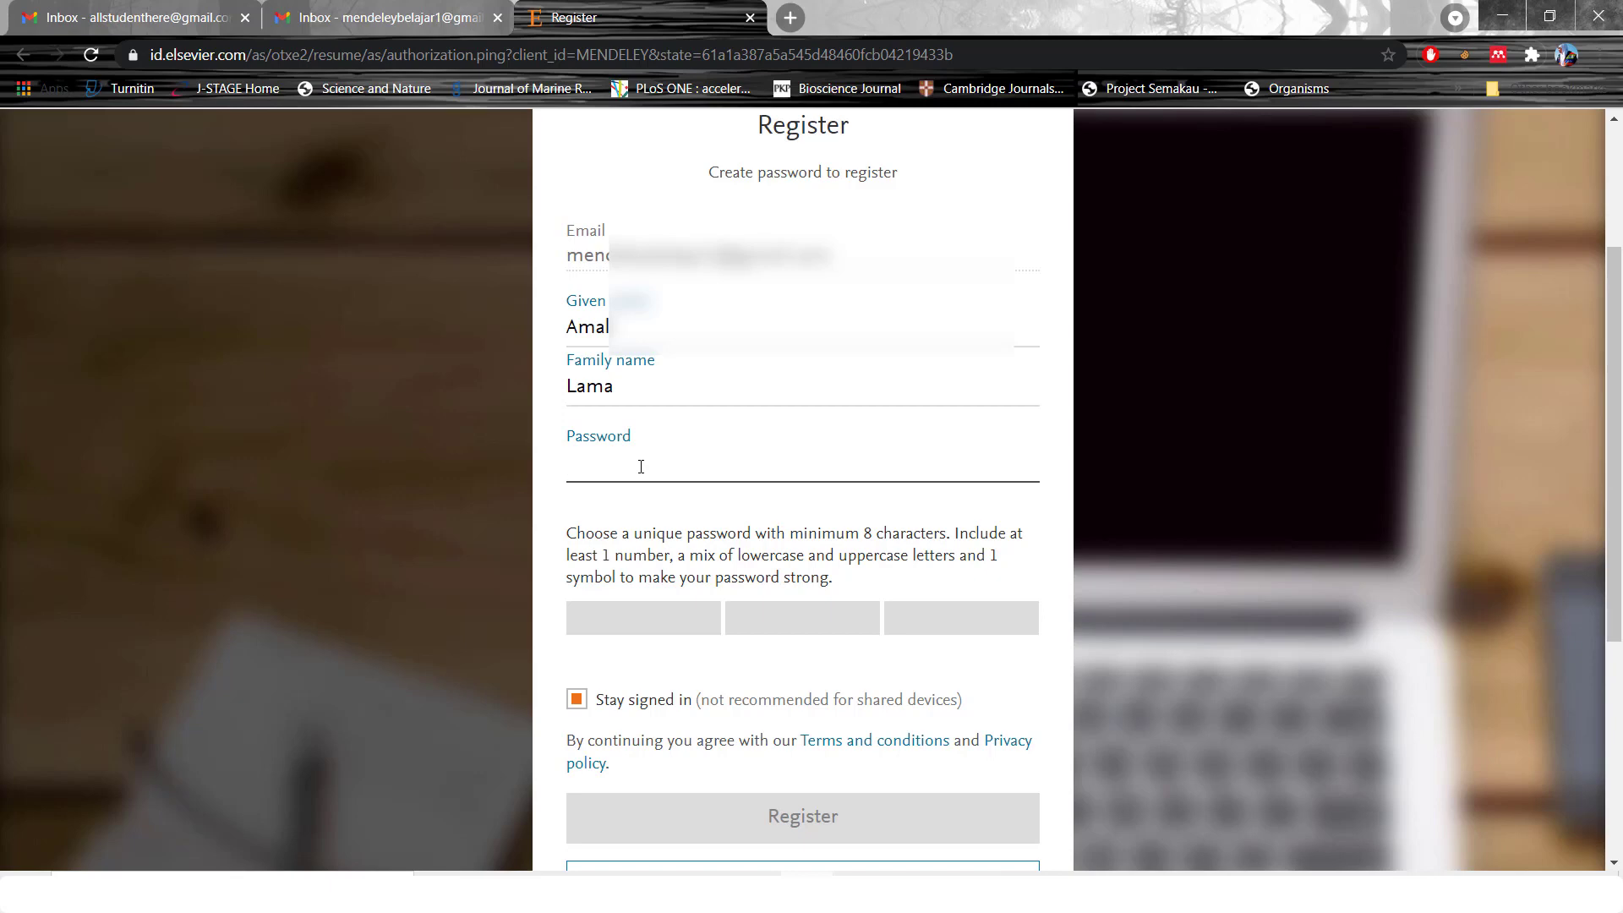
text(*****)
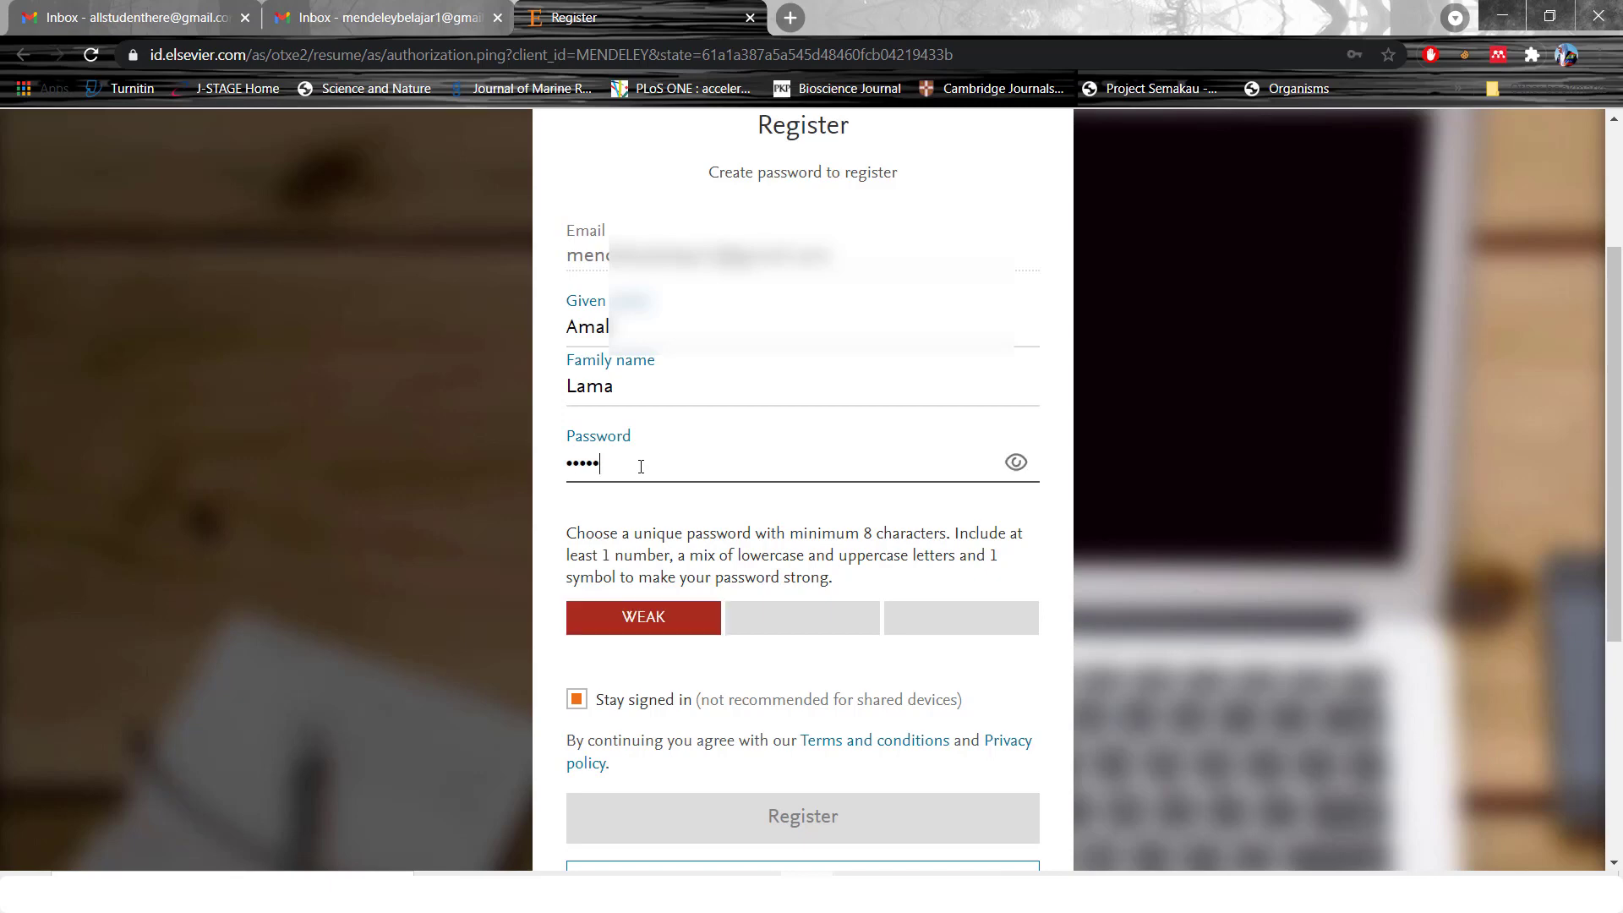
text(*****)
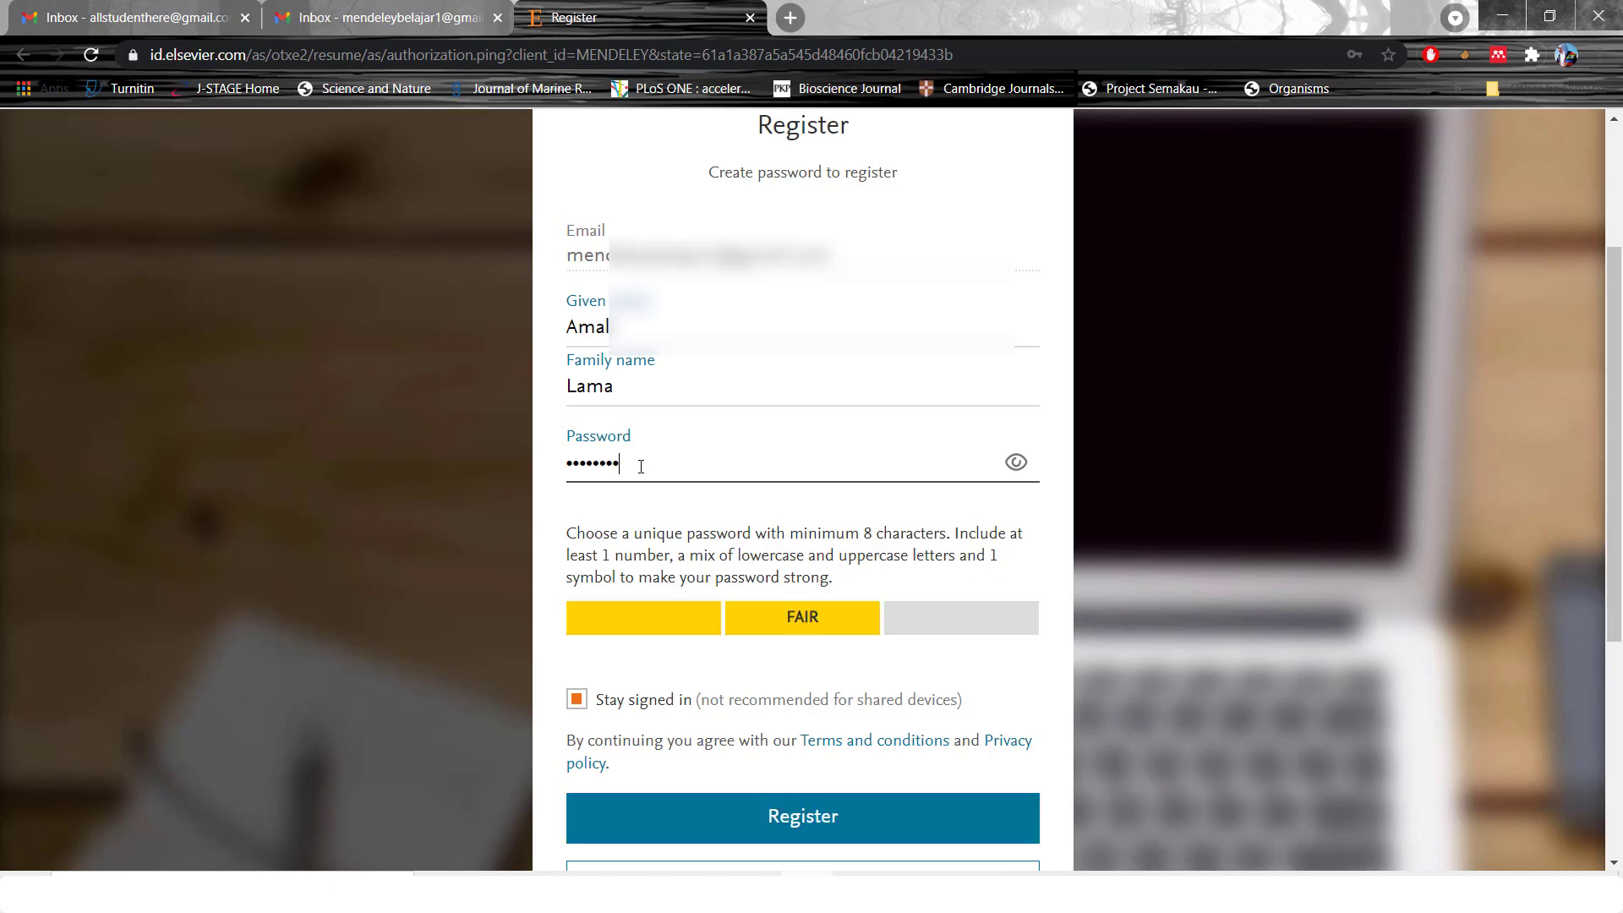
text(*)
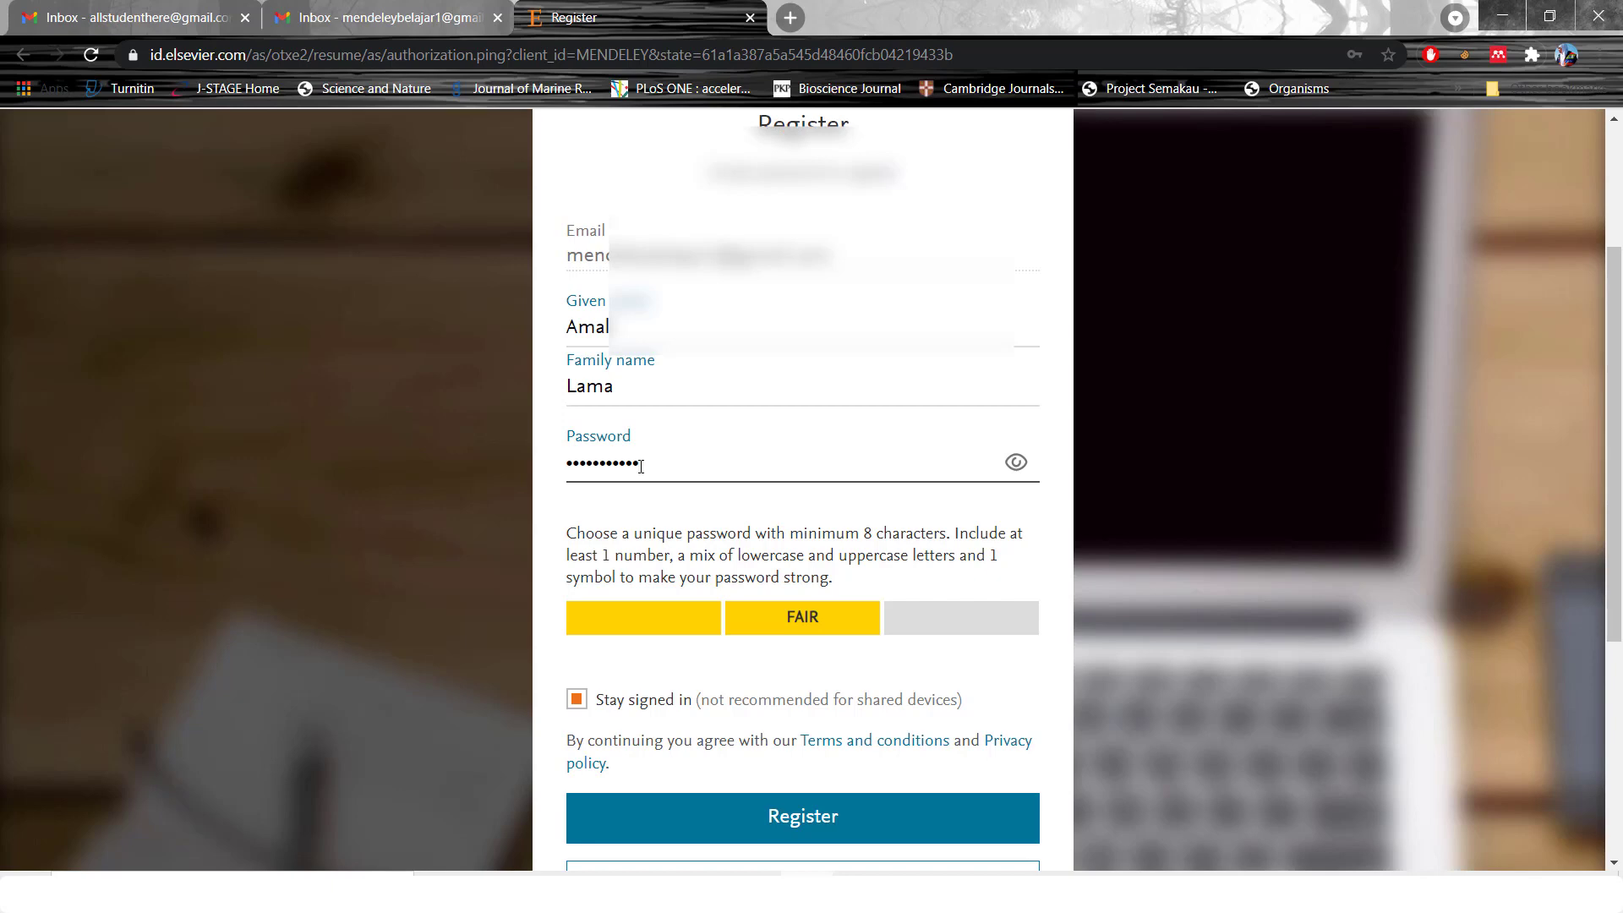
Submit the registration and continue from the confirmation into Mendeley
scroll(1346, 557, down, 1)
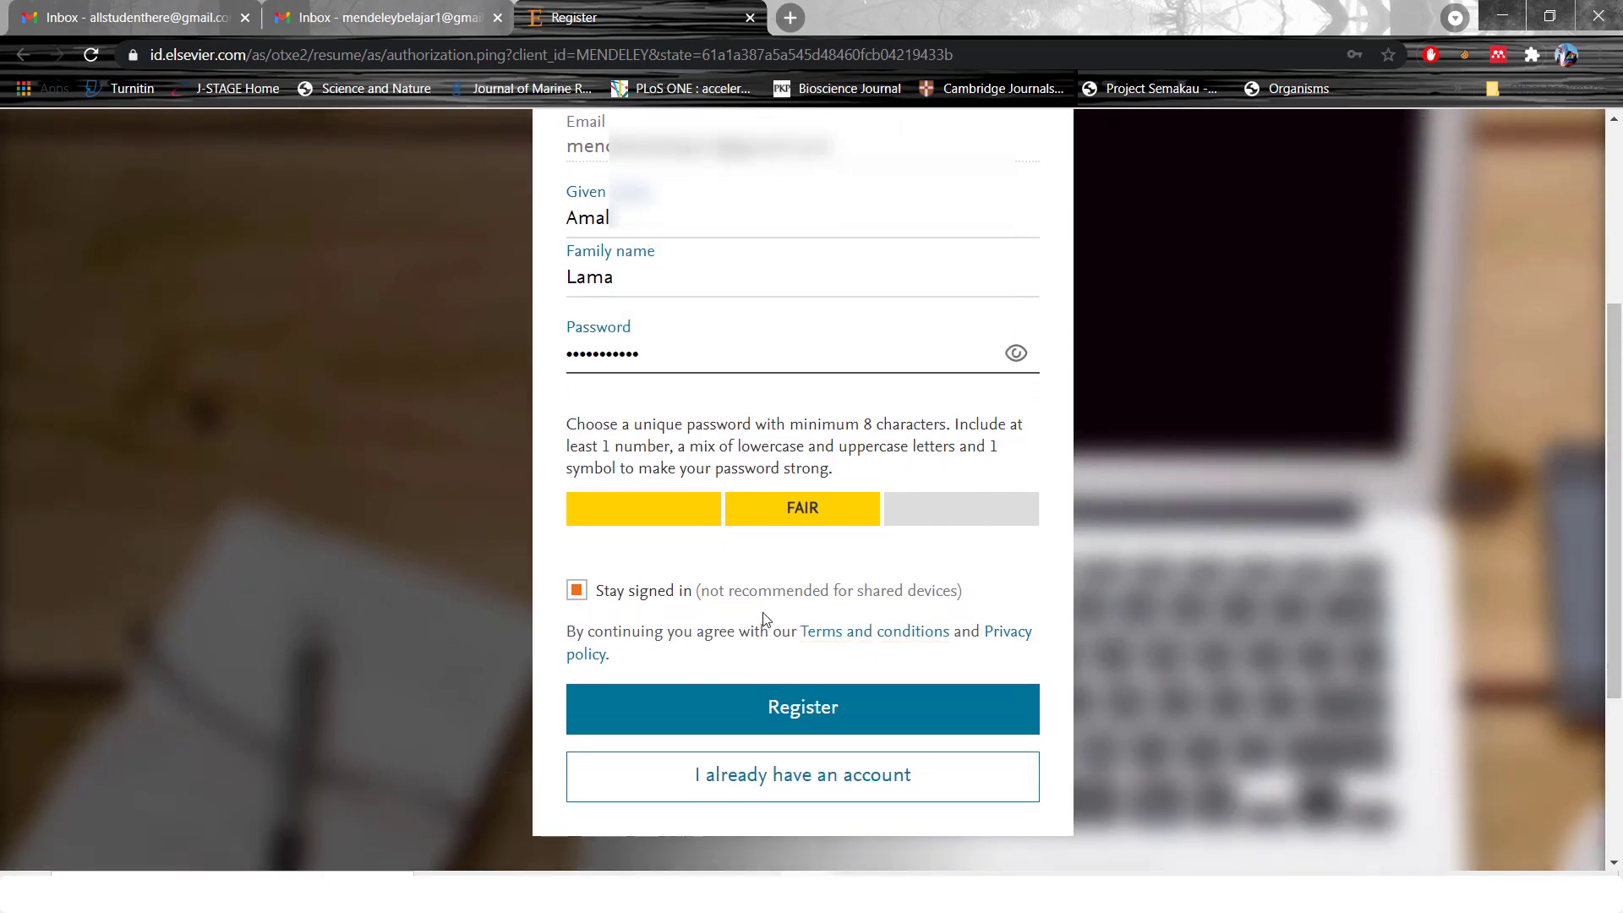
click(916, 723)
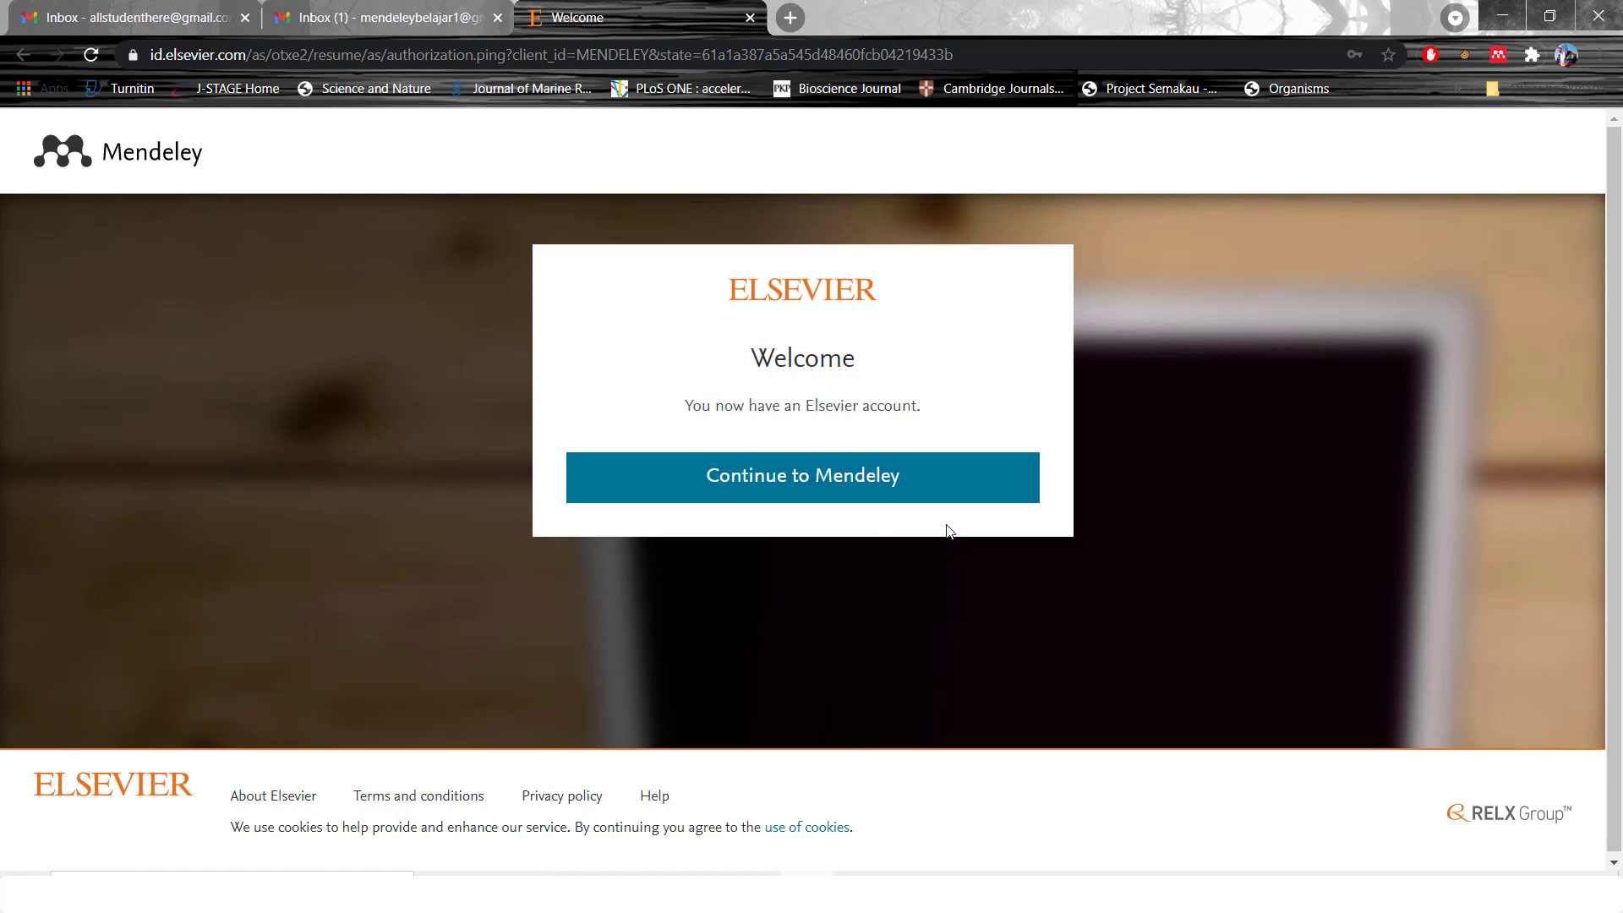
click(966, 479)
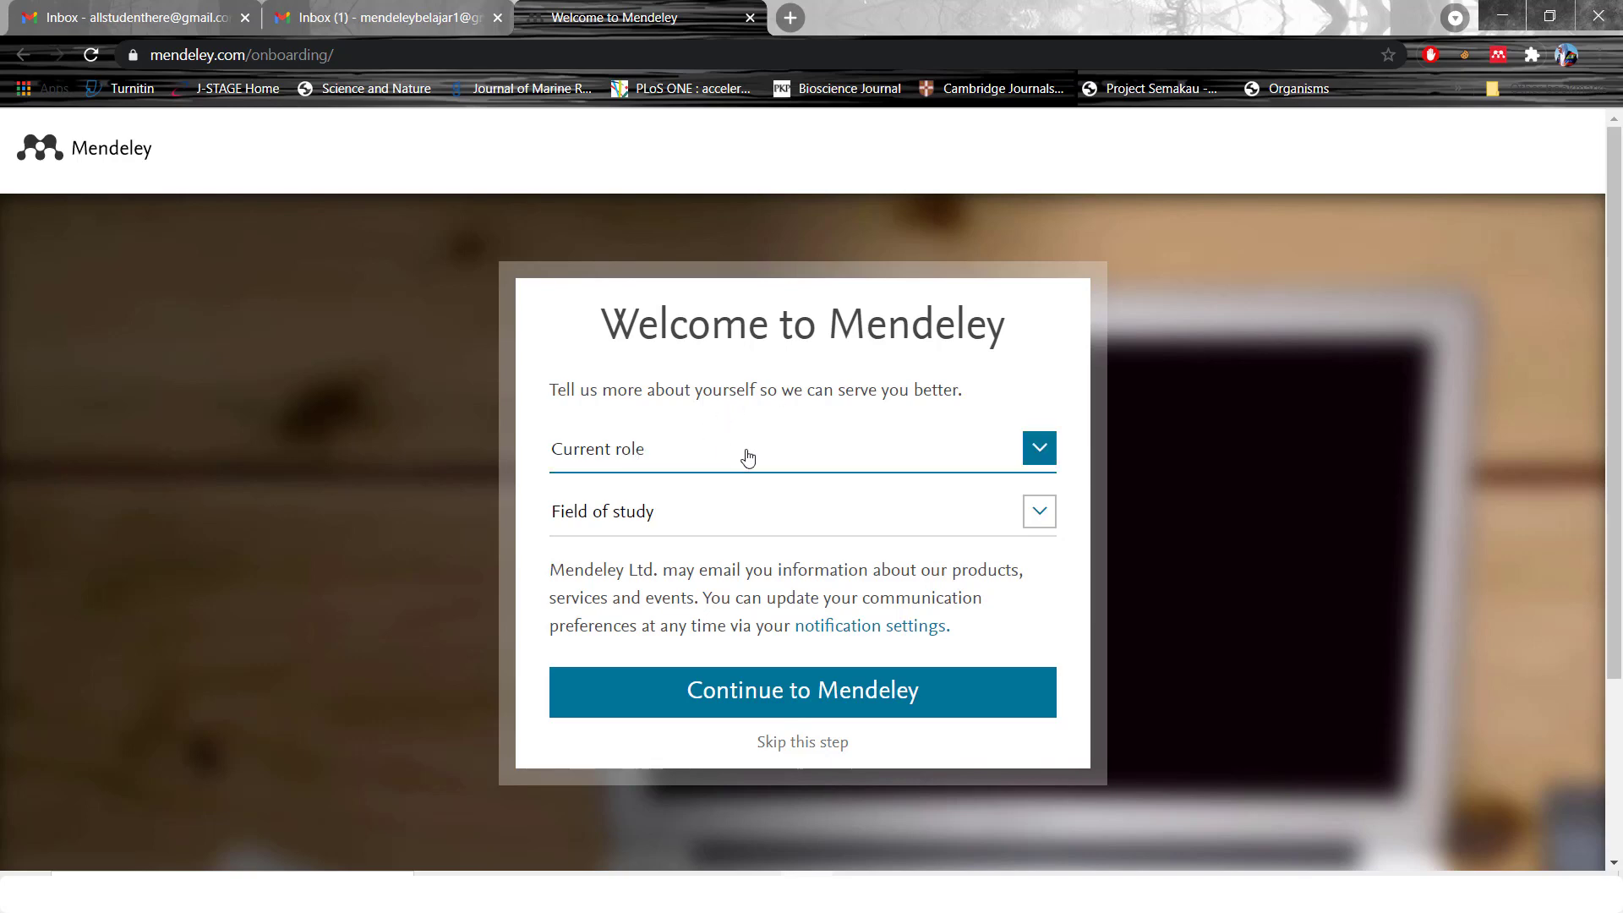
Set role Student > Bachelor and field Agricultural and Biological Sciences, then enter Mendeley
click(1041, 453)
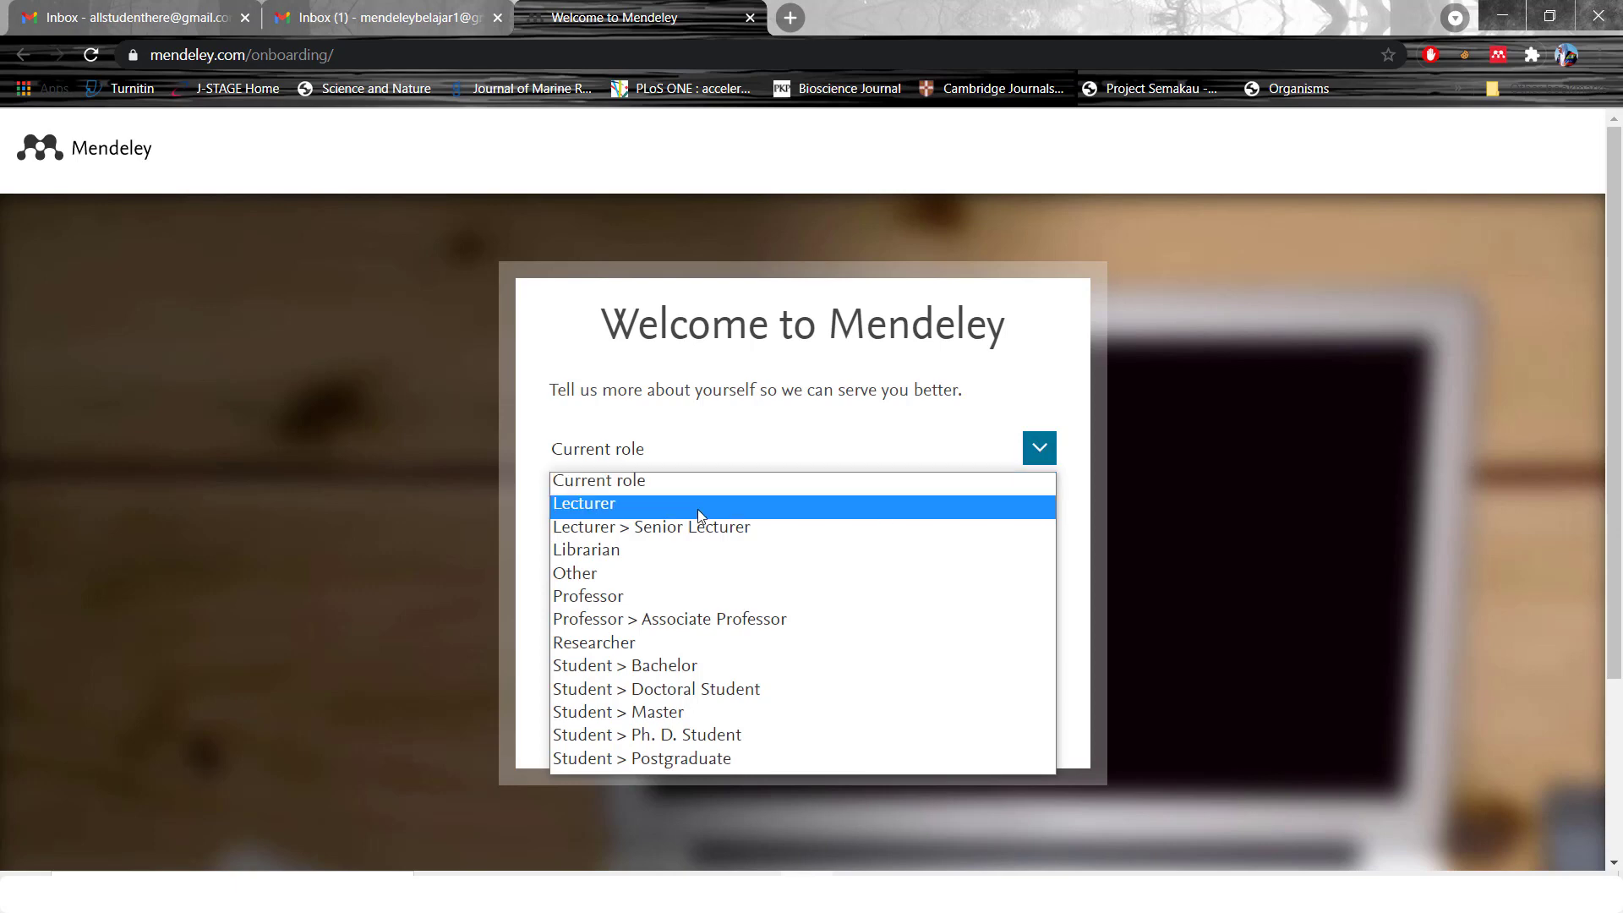
click(675, 664)
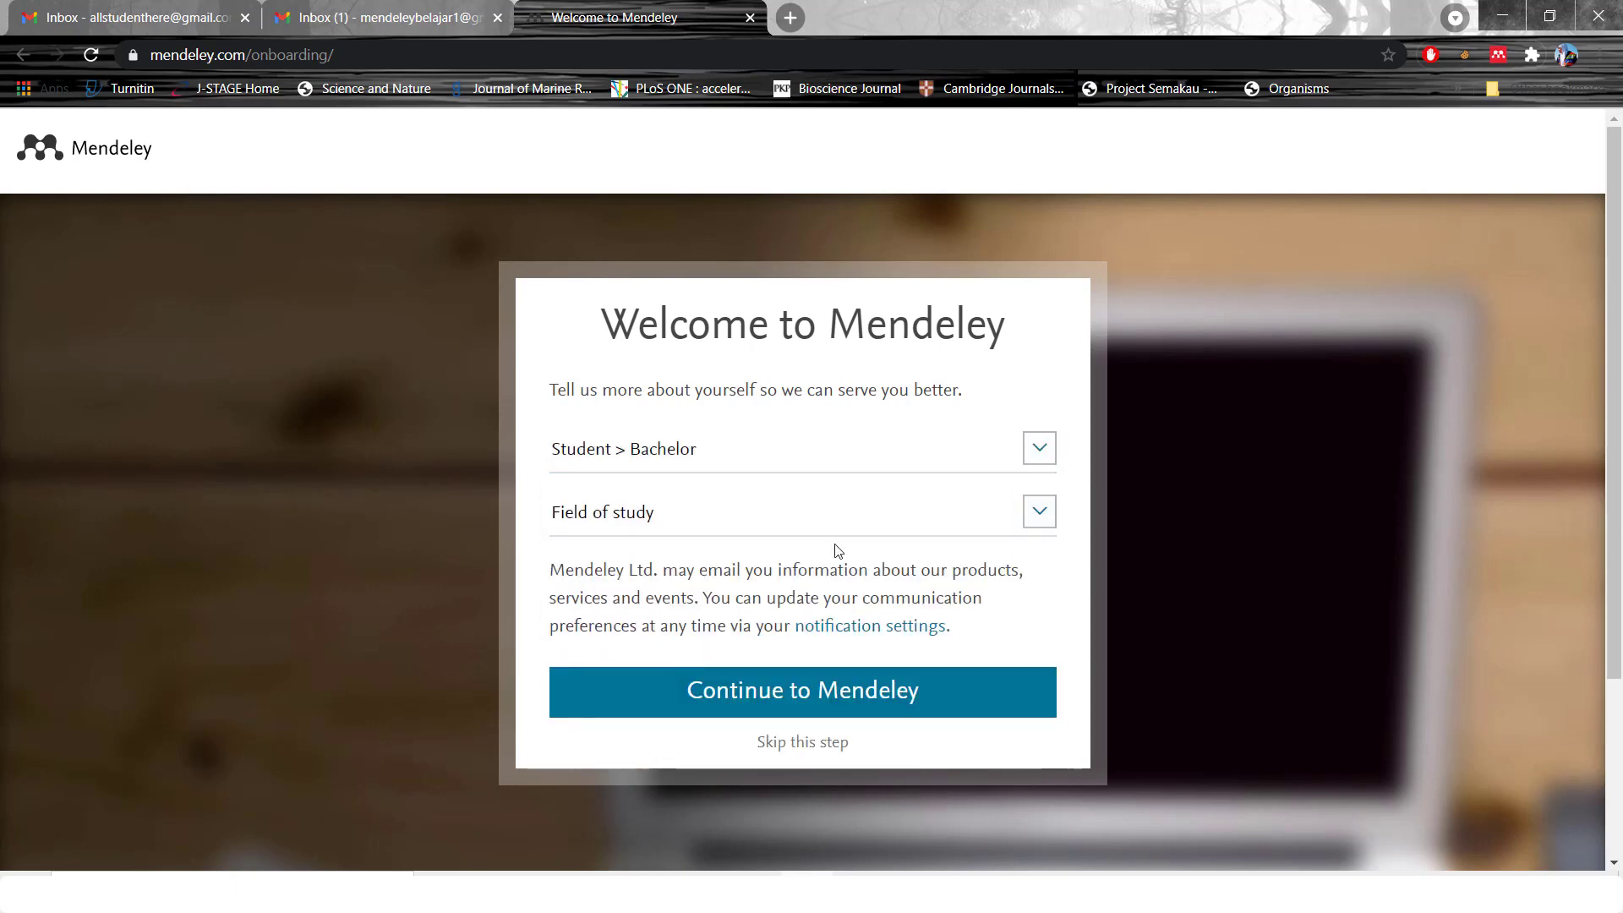
click(1038, 517)
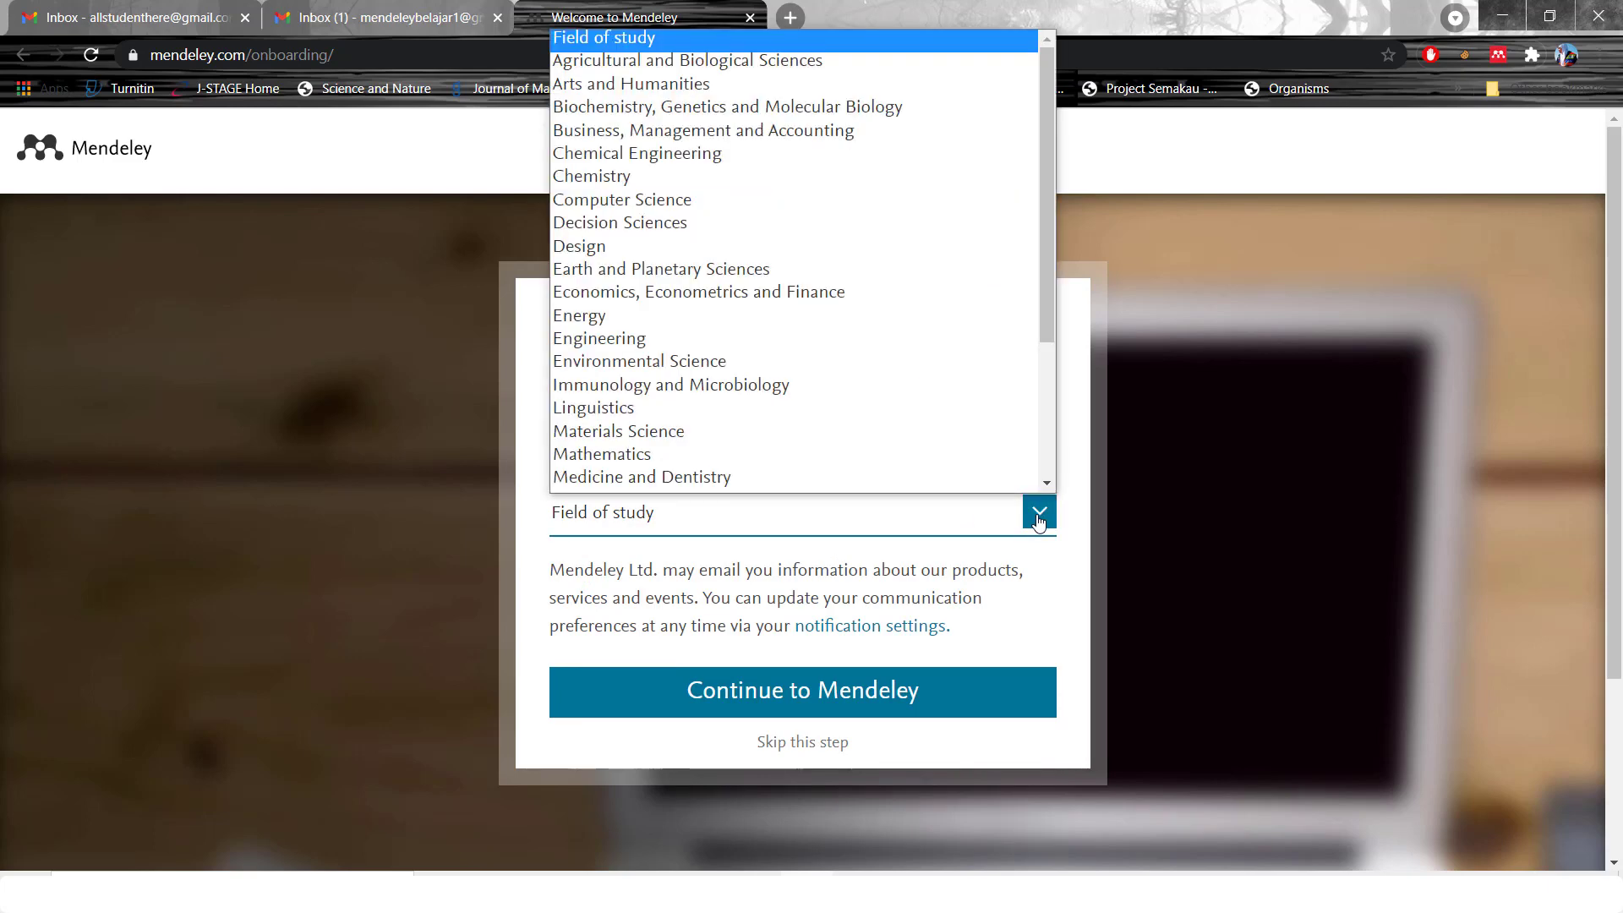
scroll(1040, 331, down, 1)
drag(1048, 300, 1043, 202)
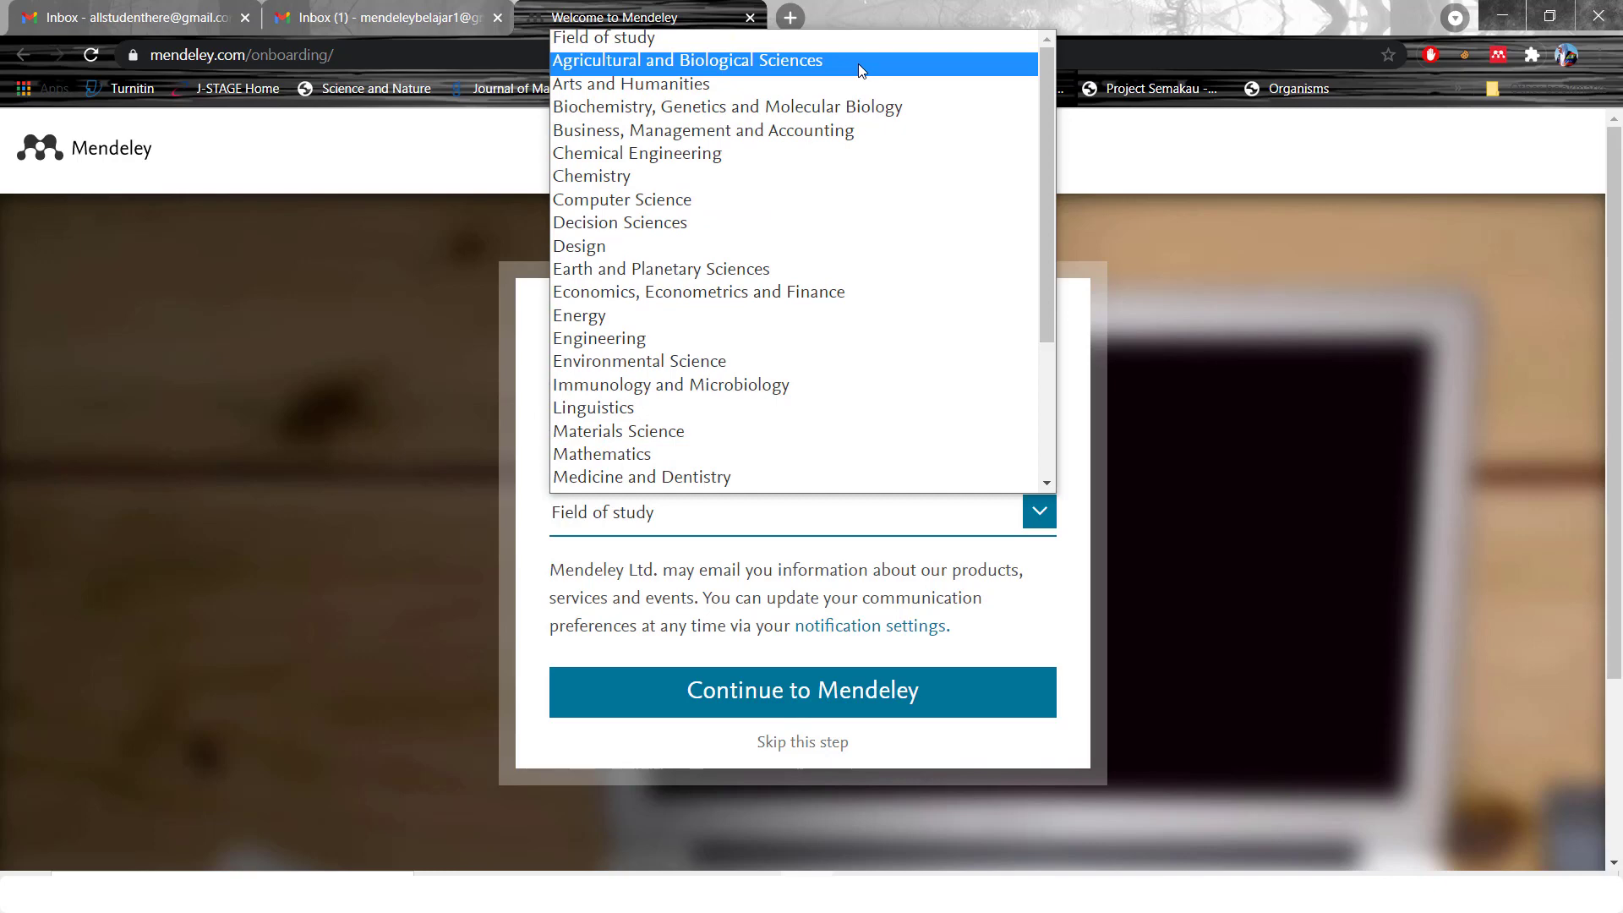
click(1065, 533)
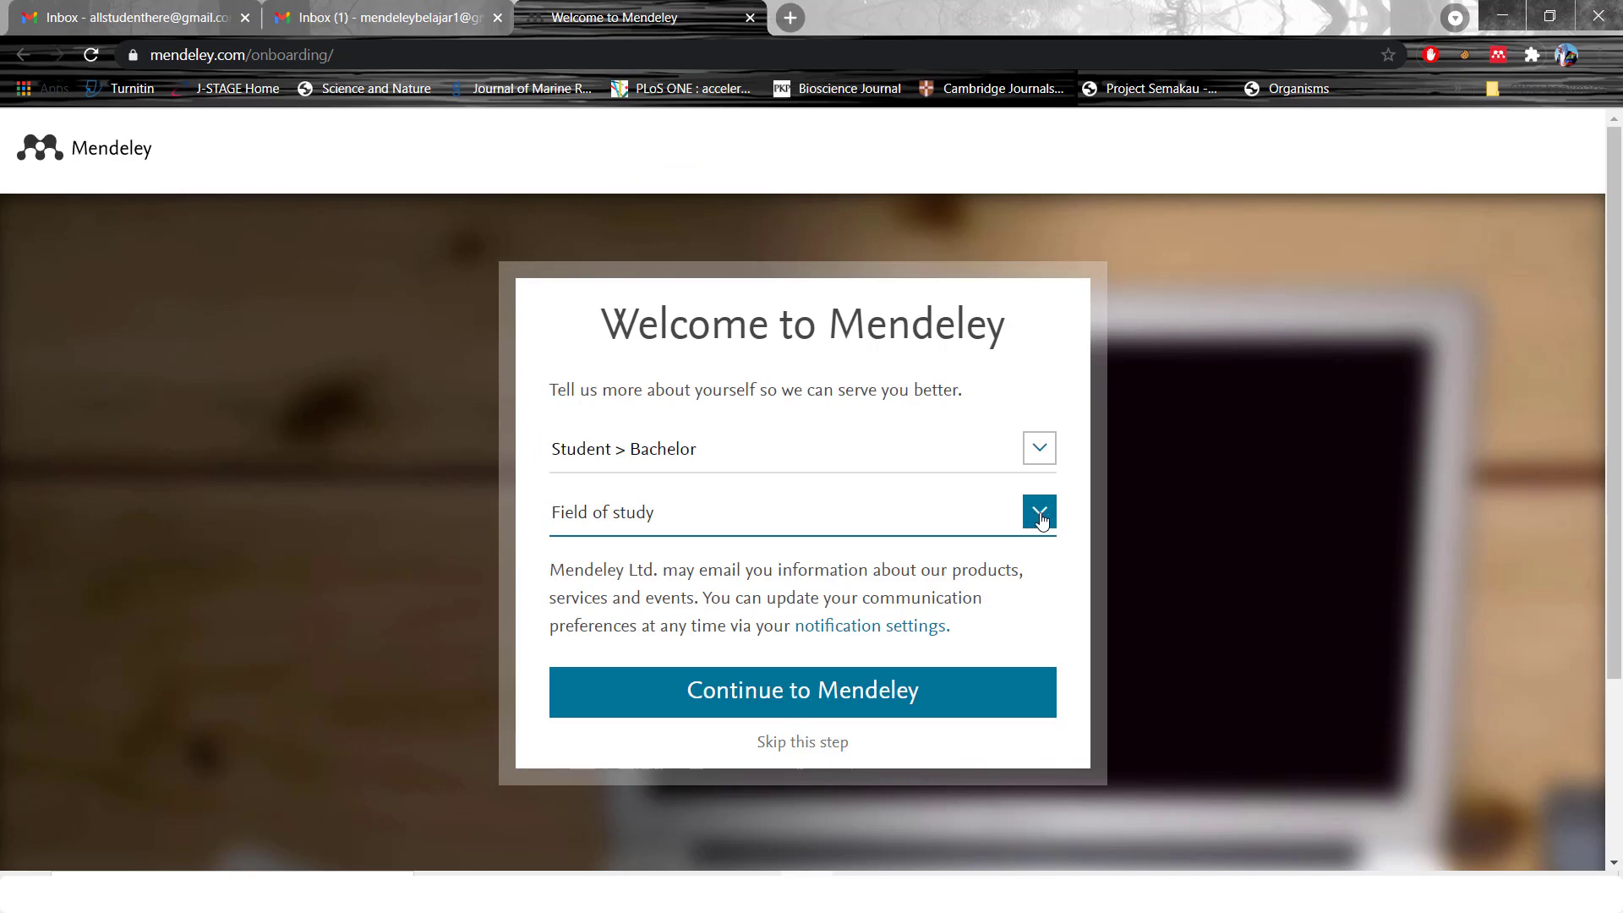
click(1039, 513)
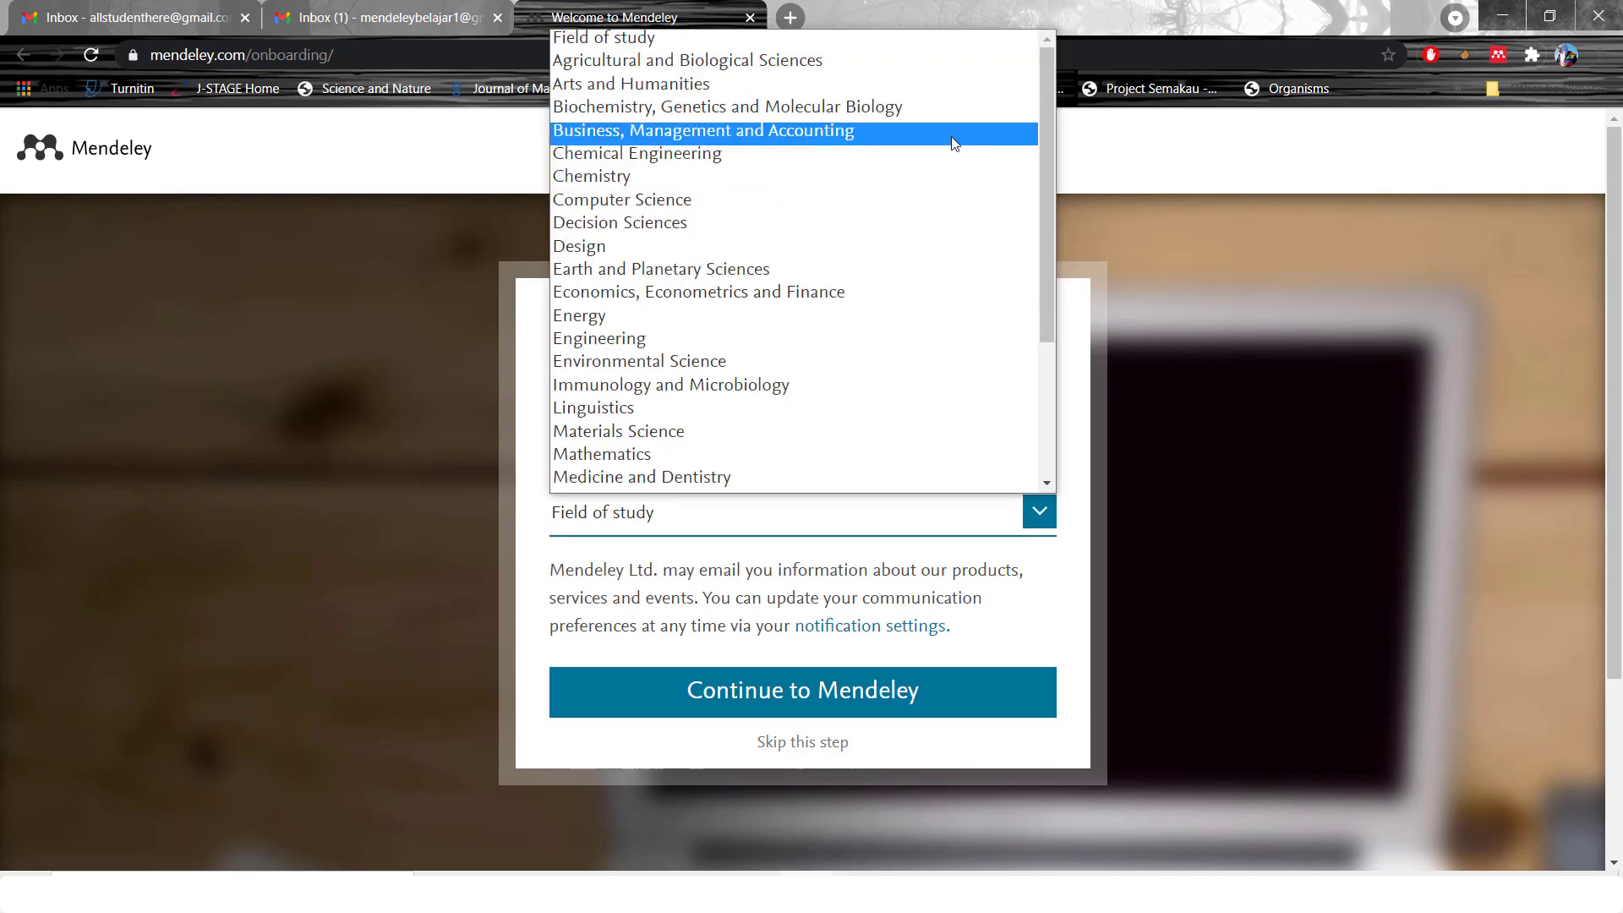
click(915, 60)
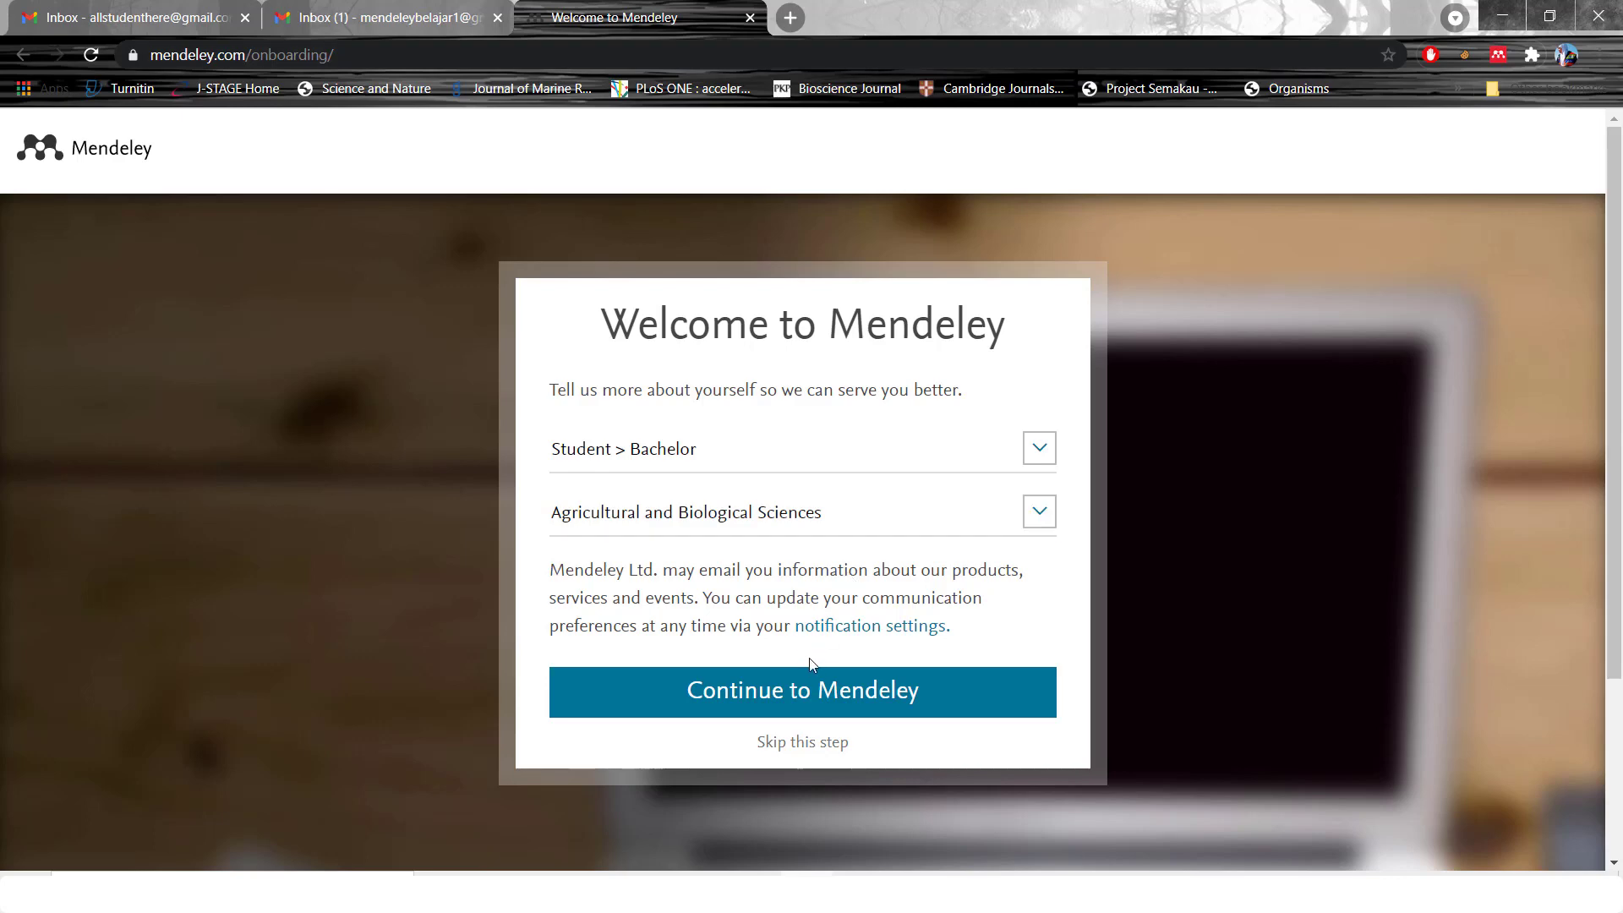
click(969, 699)
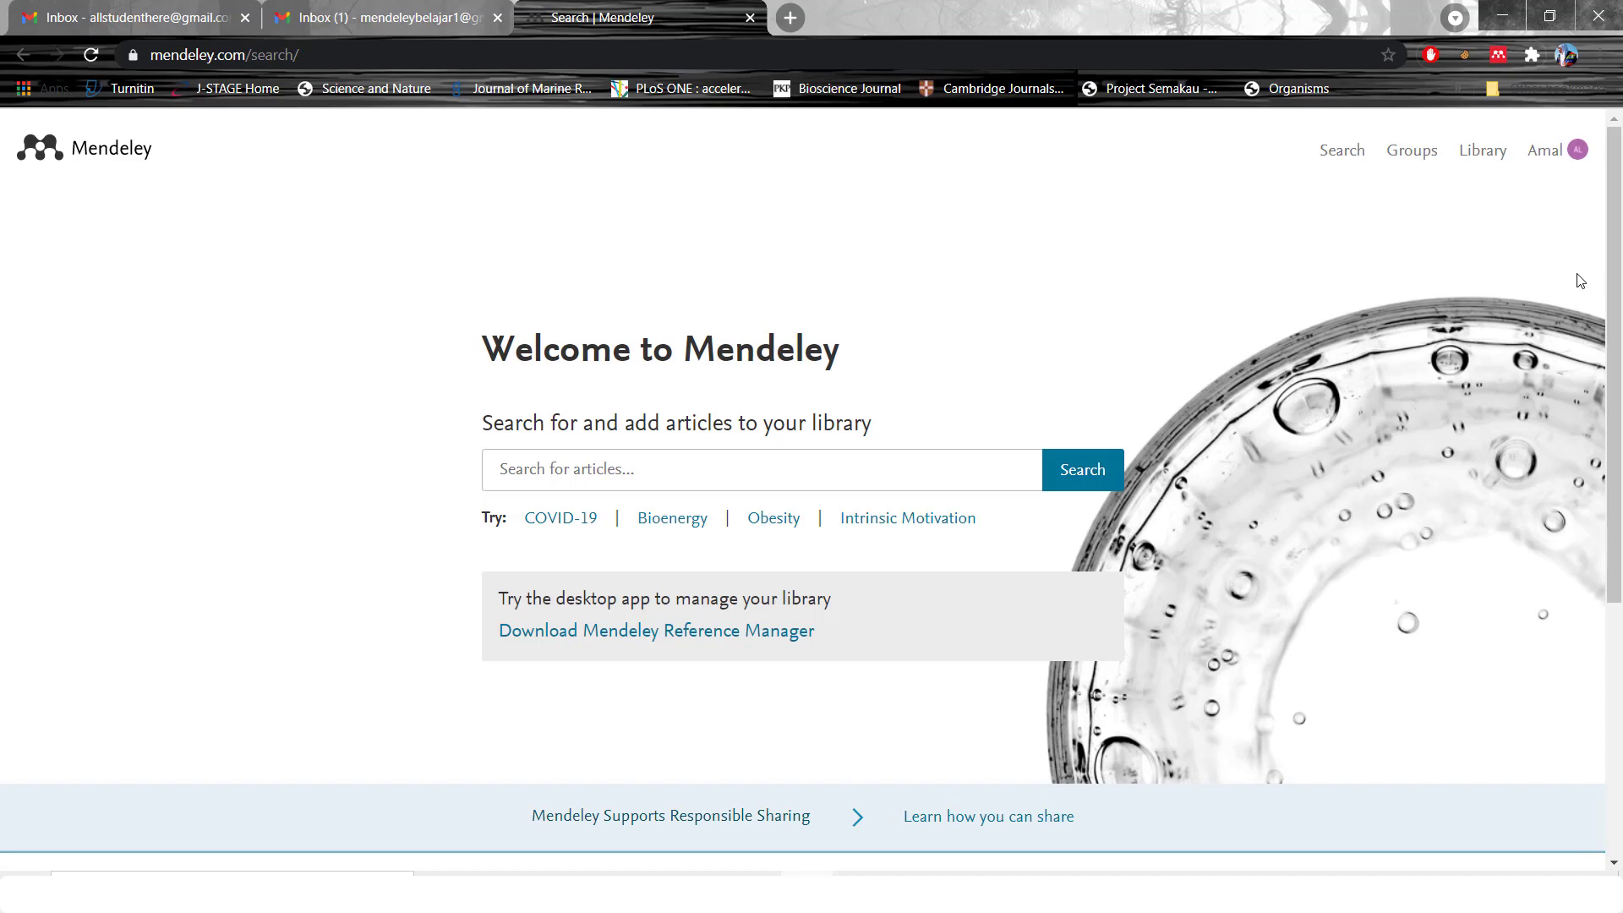
Download the Mendeley Desktop 1.19.8 installer for Windows from the download page
mouse_move(1621, 333)
mouse_down()
mouse_move(1621, 396)
mouse_move(1620, 339)
mouse_up()
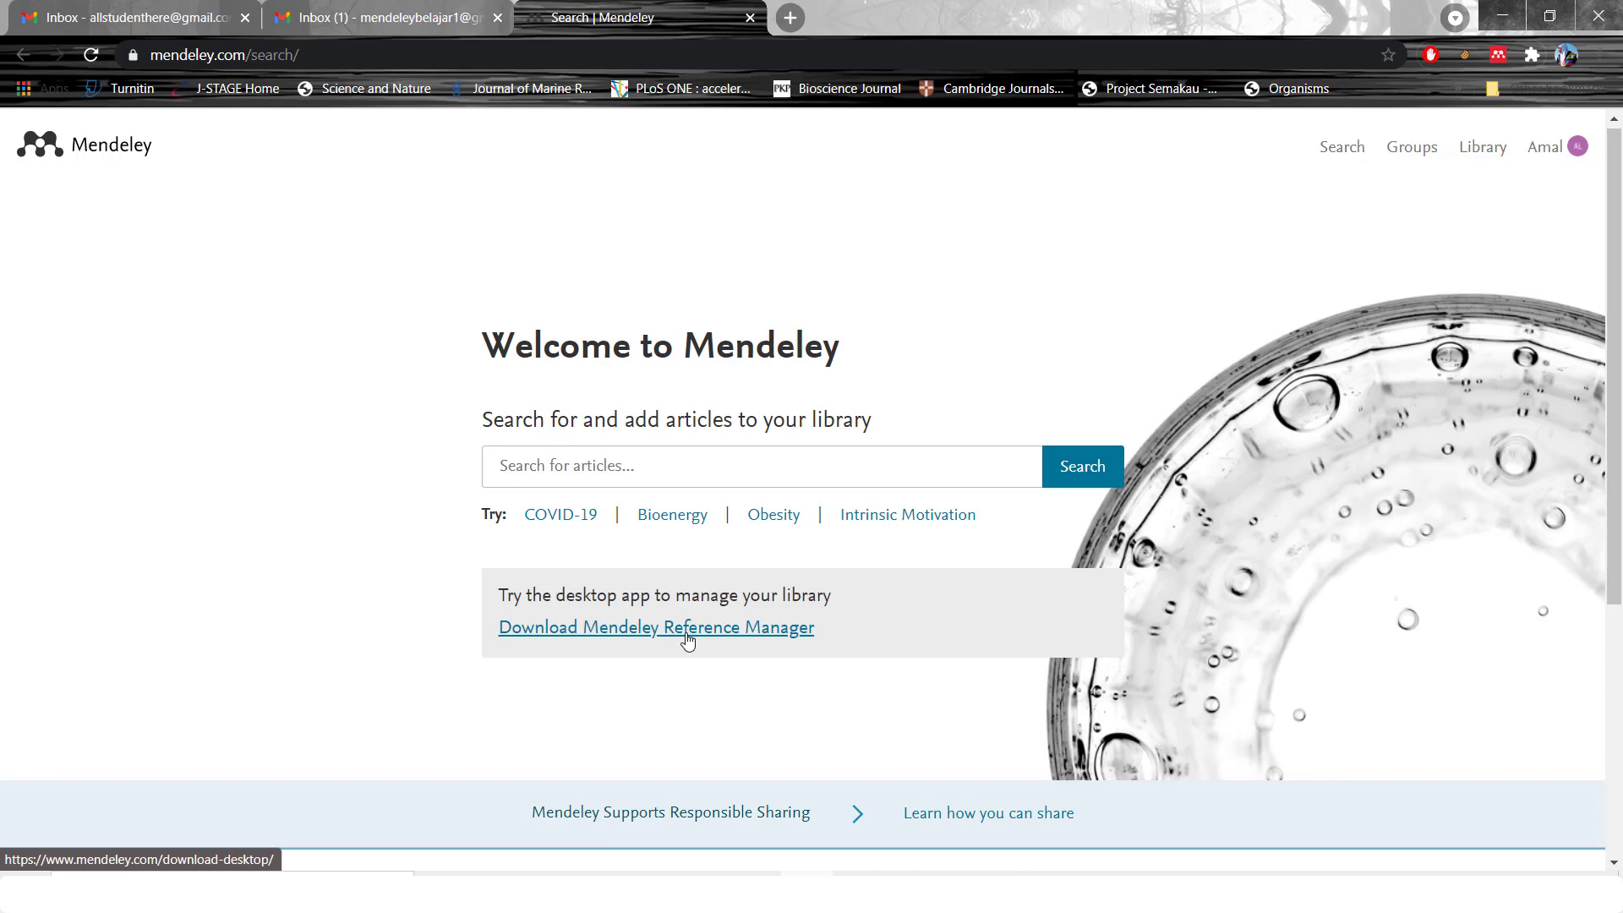
click(785, 630)
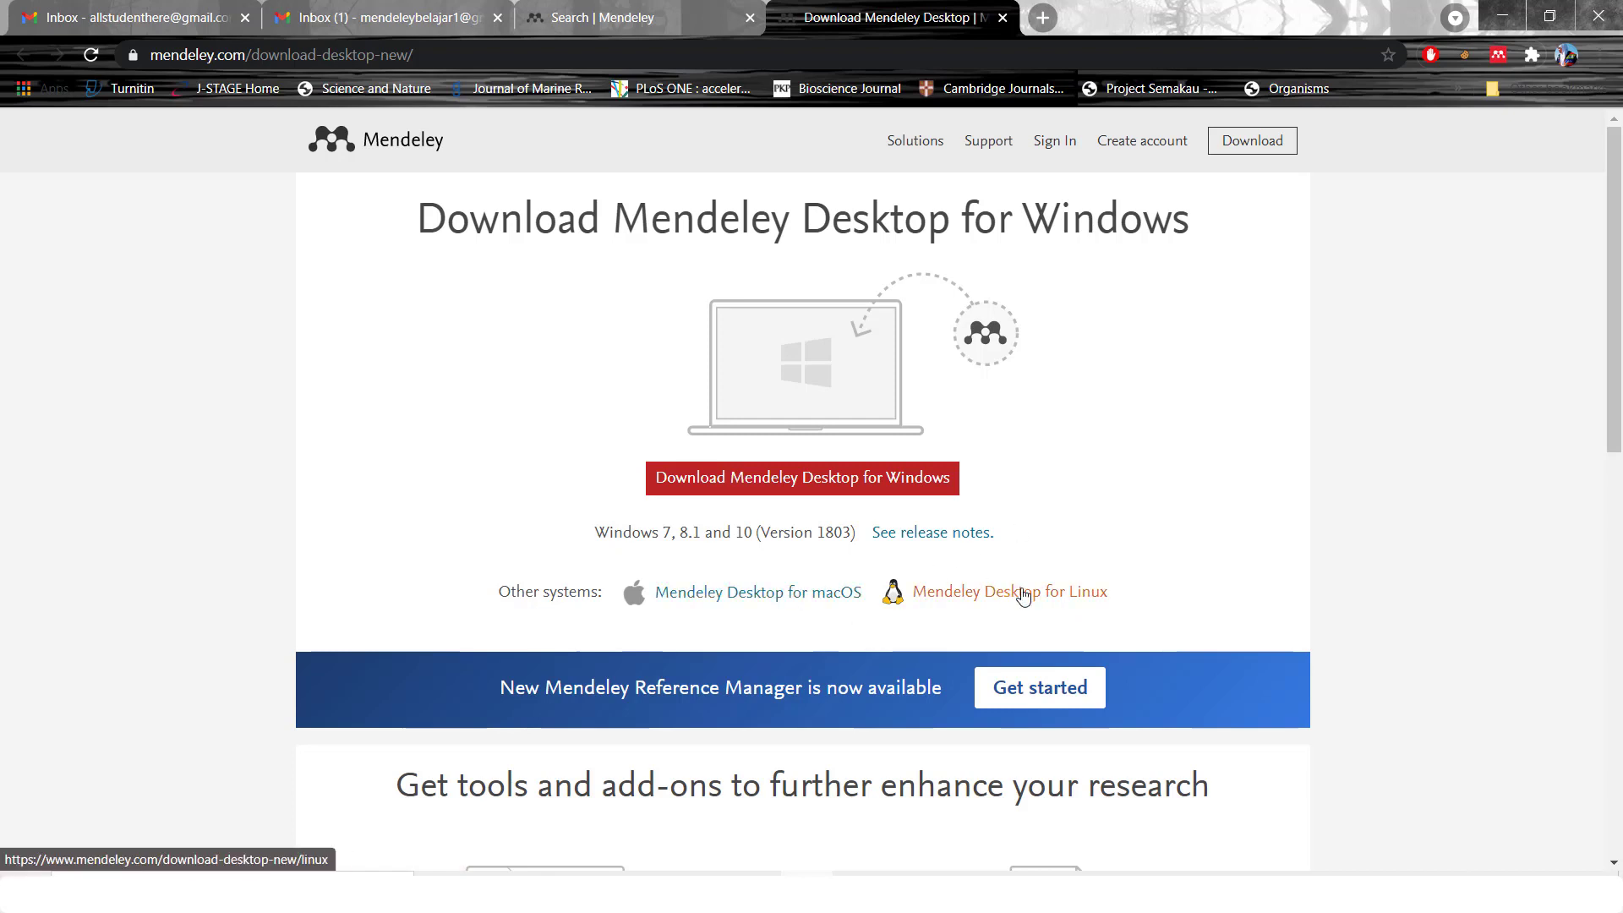
click(937, 492)
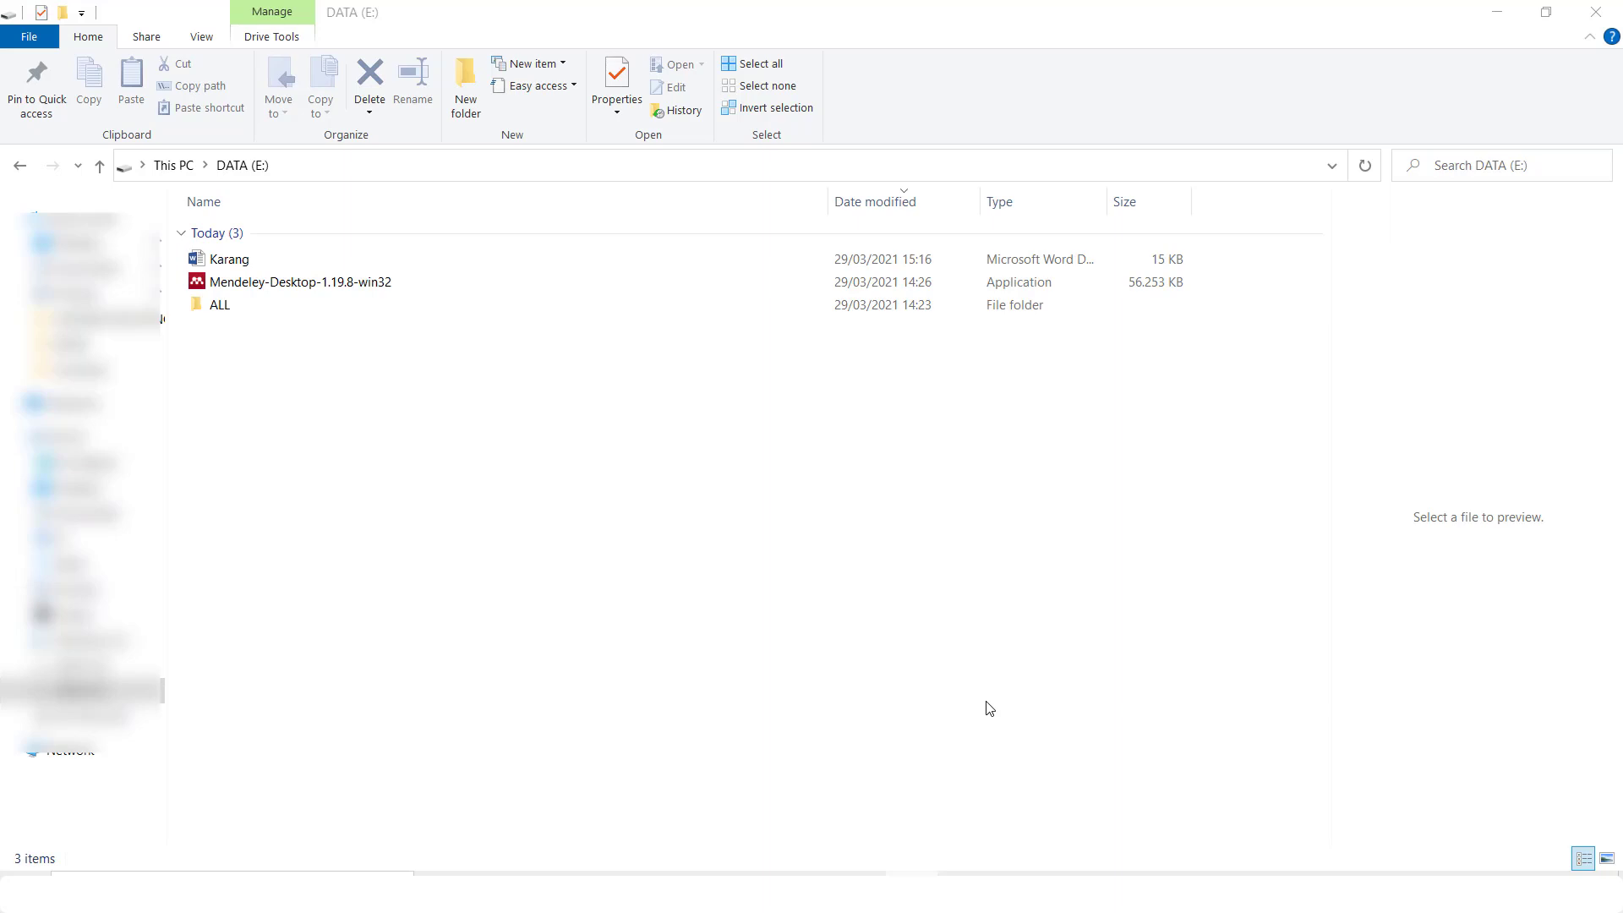
Install Mendeley Desktop with default license, location and Start Menu settings, then launch it
double_click(436, 284)
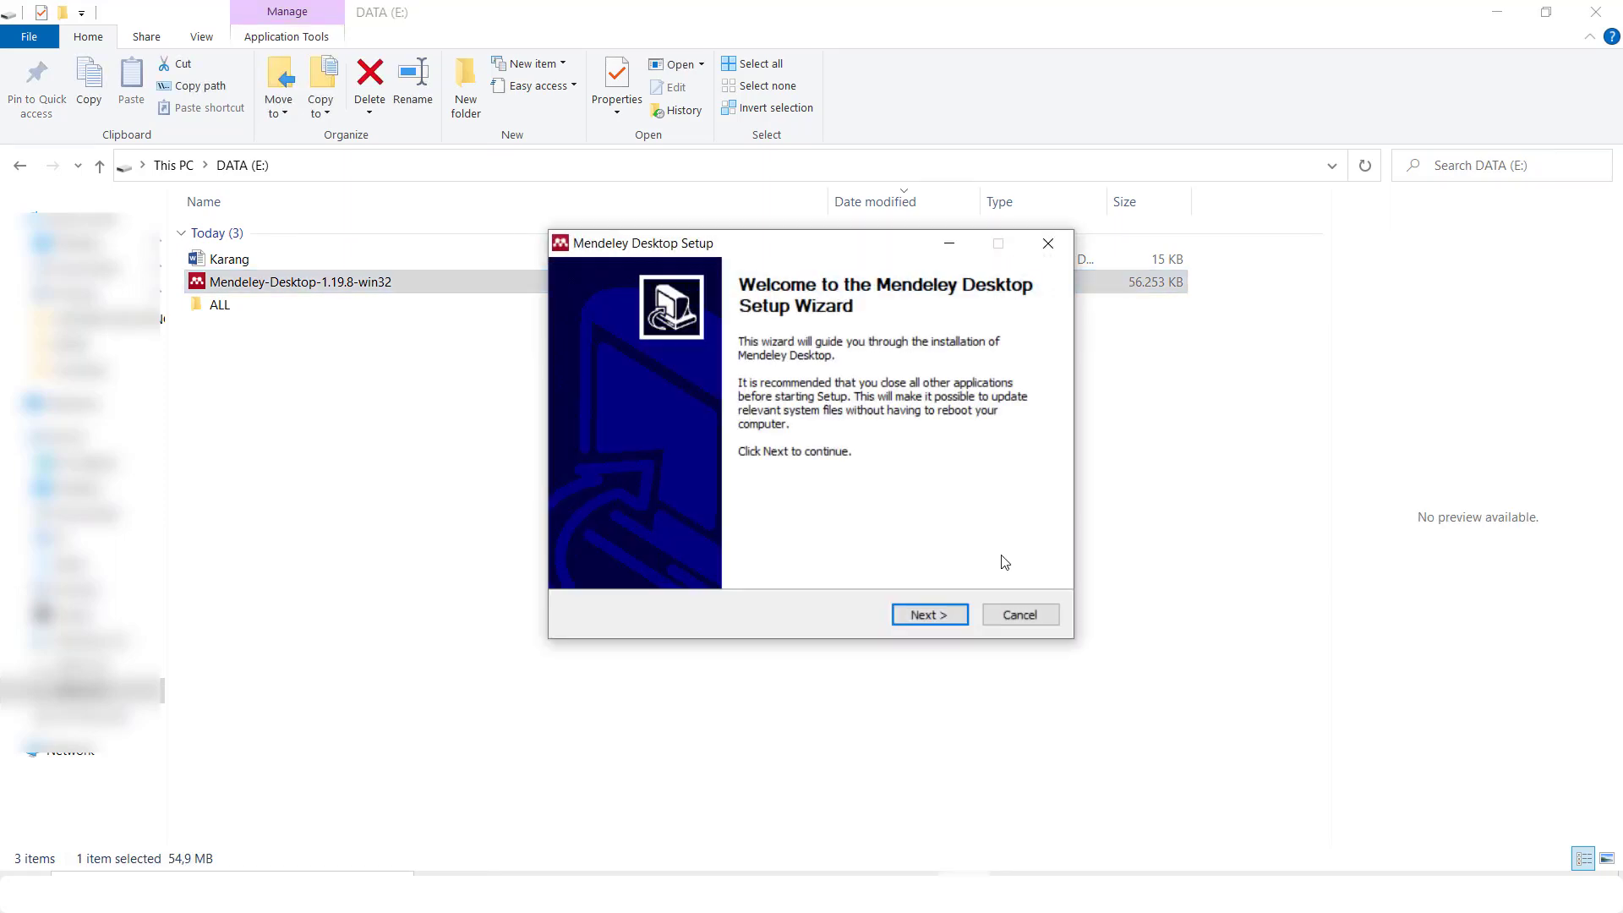
click(948, 613)
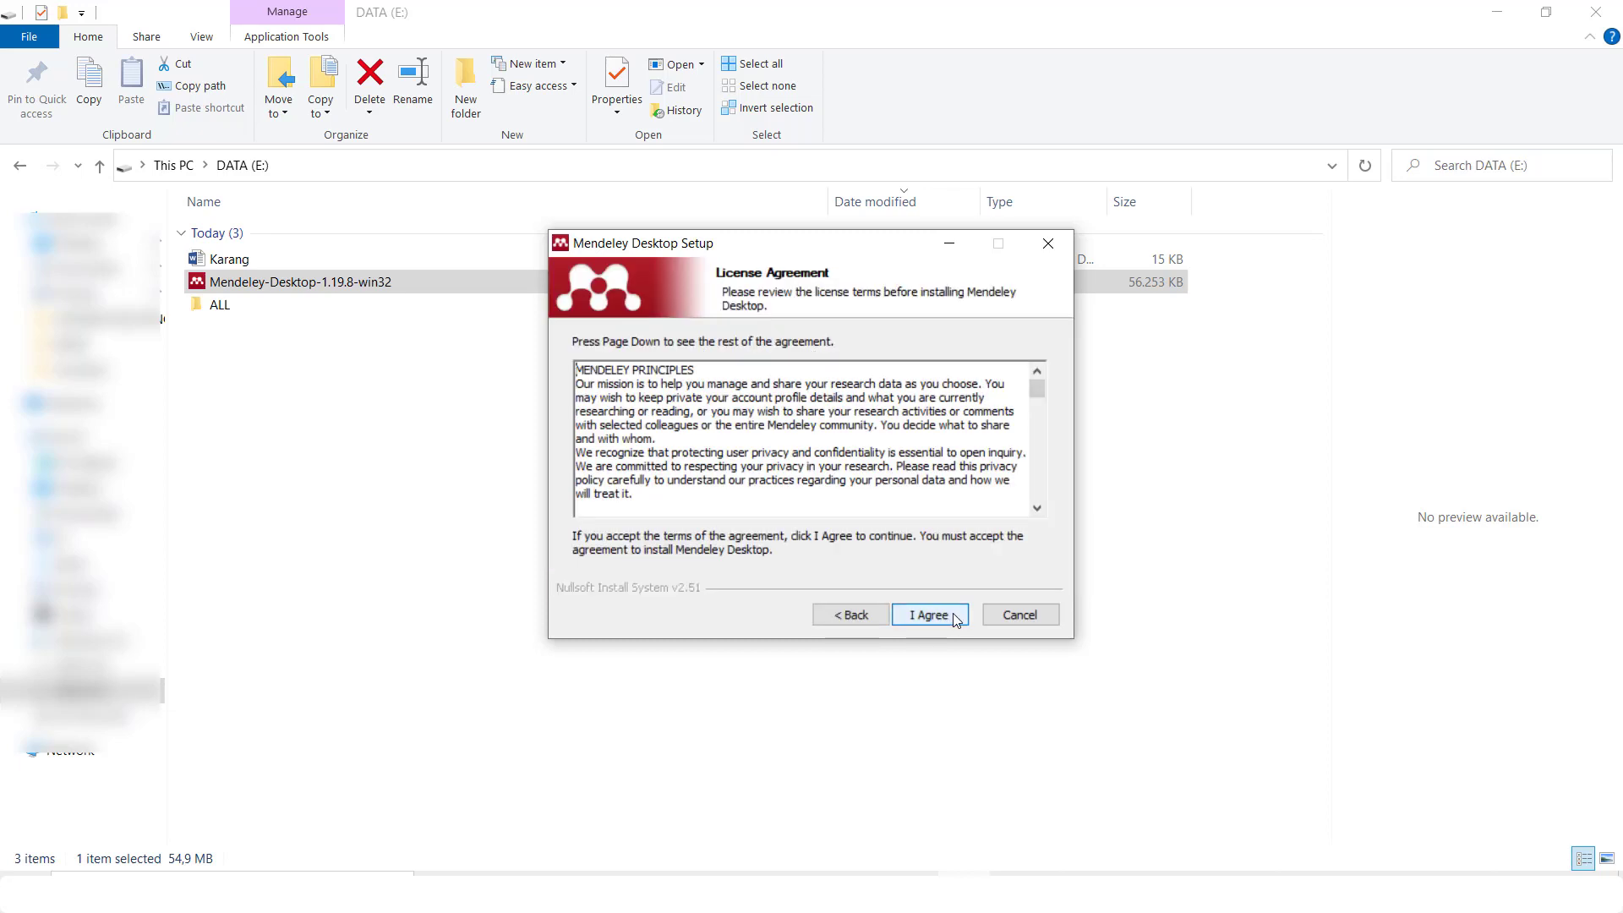
click(959, 618)
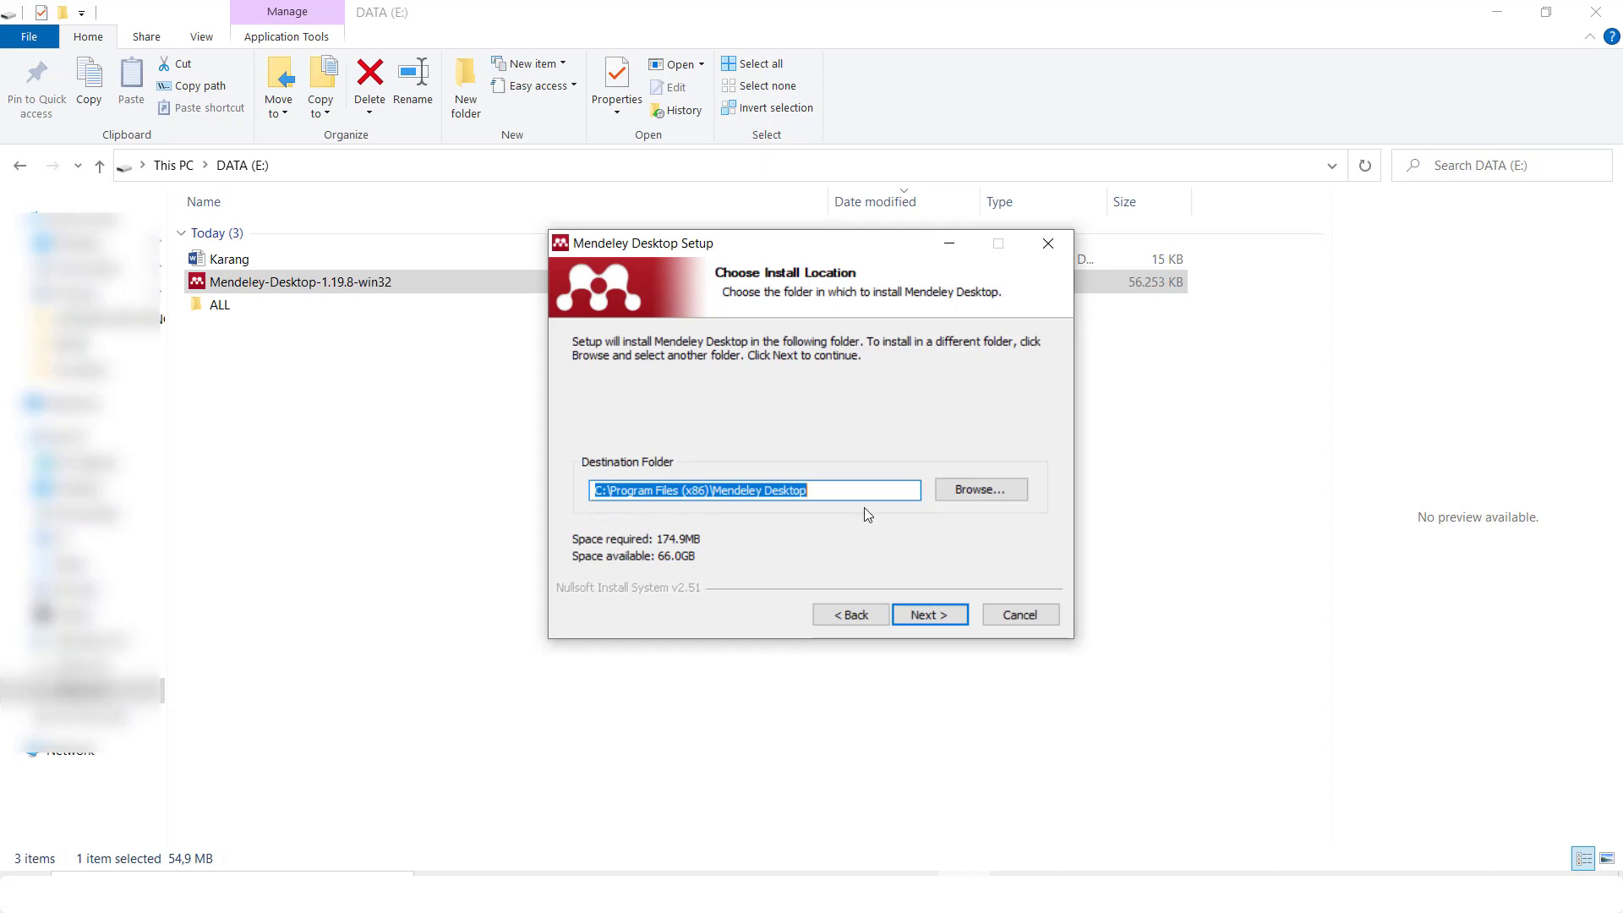
click(963, 615)
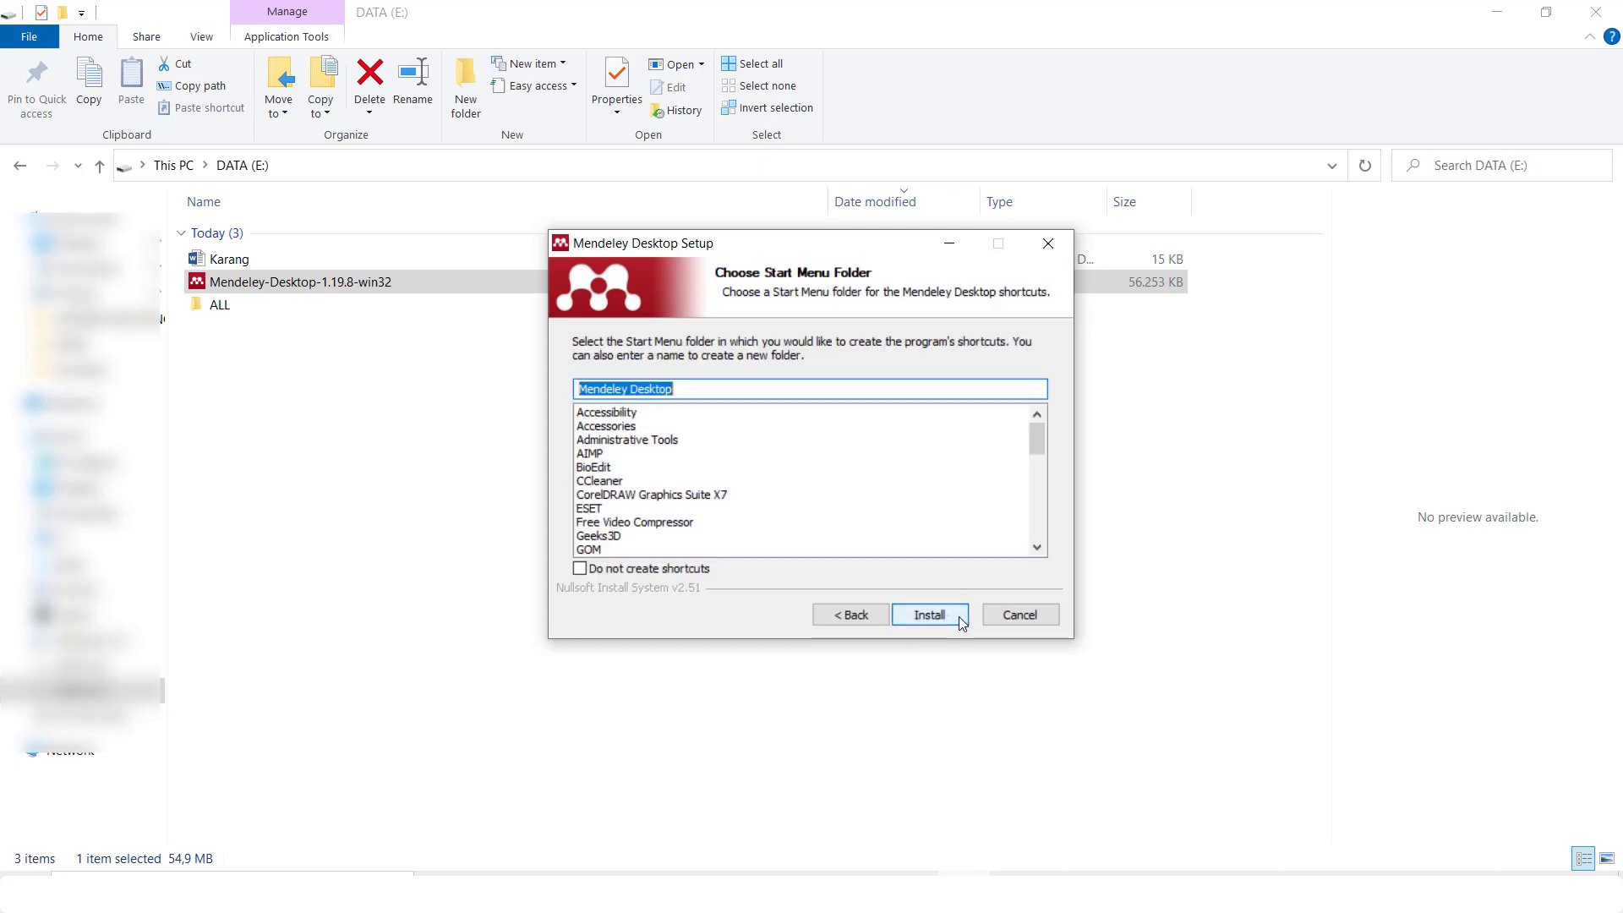
click(961, 620)
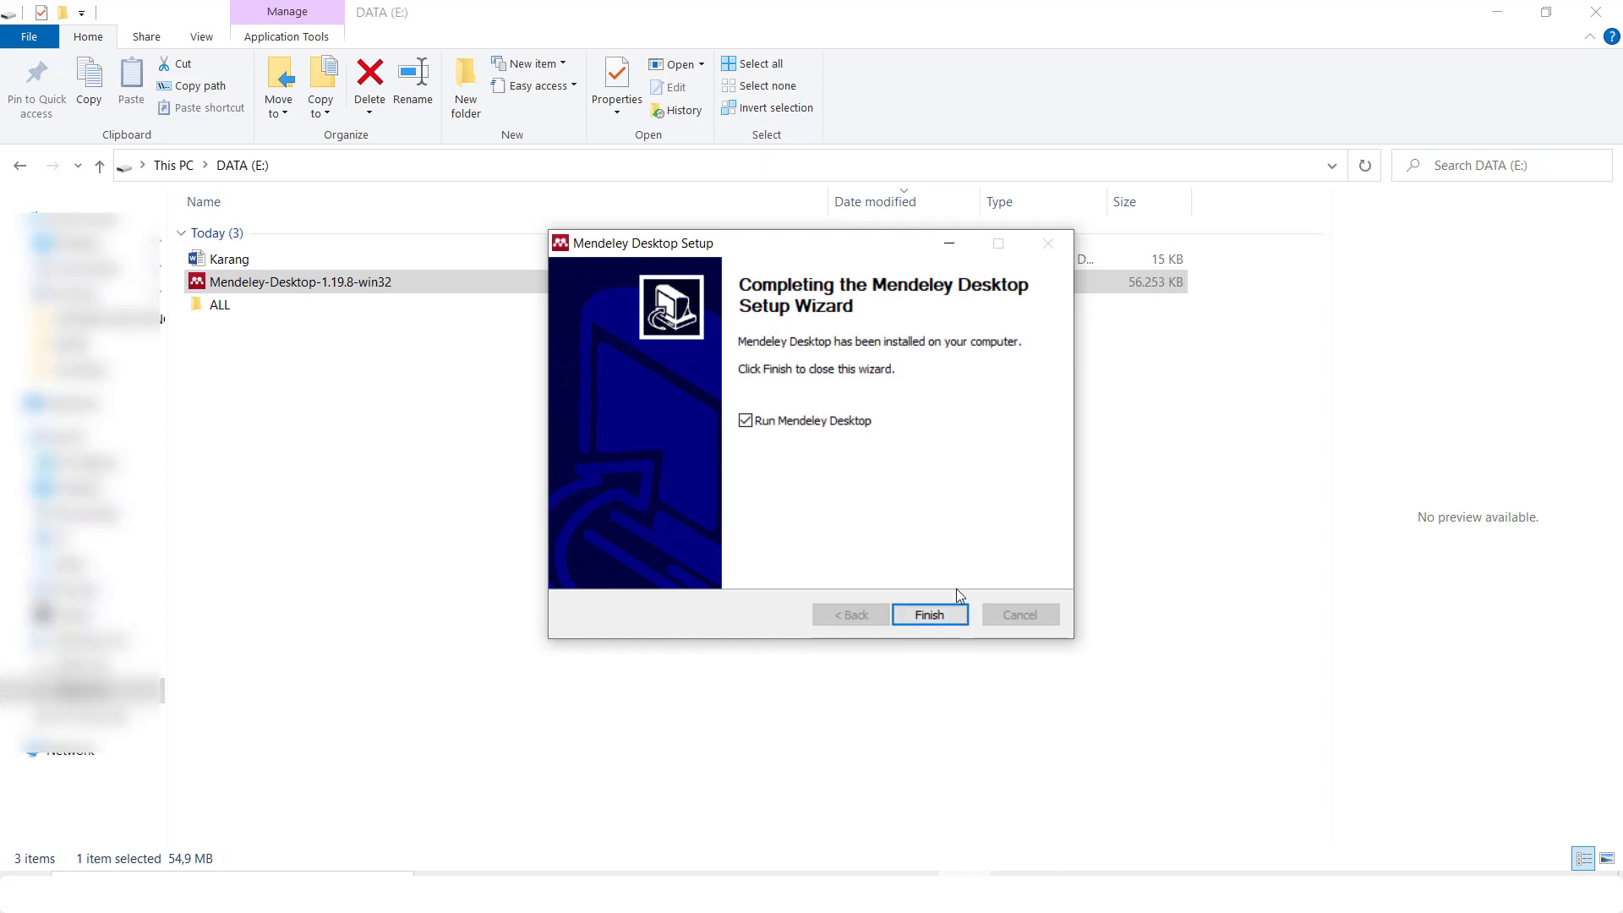
click(953, 617)
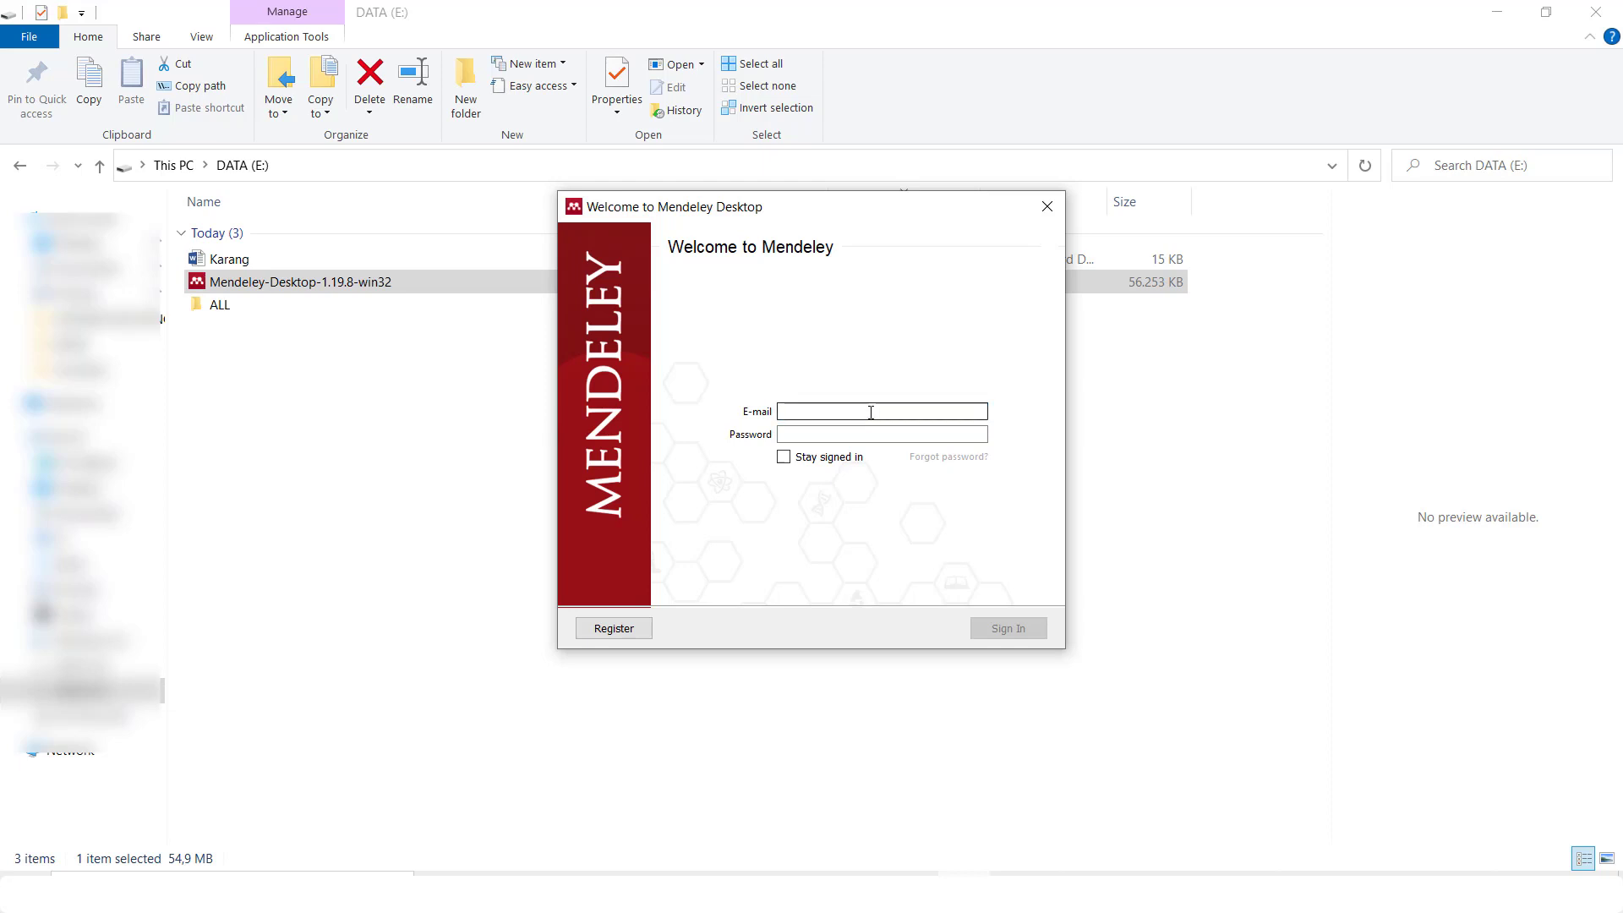
Enter the account e-mail and password in the Mendeley Desktop sign-in window
text(men)
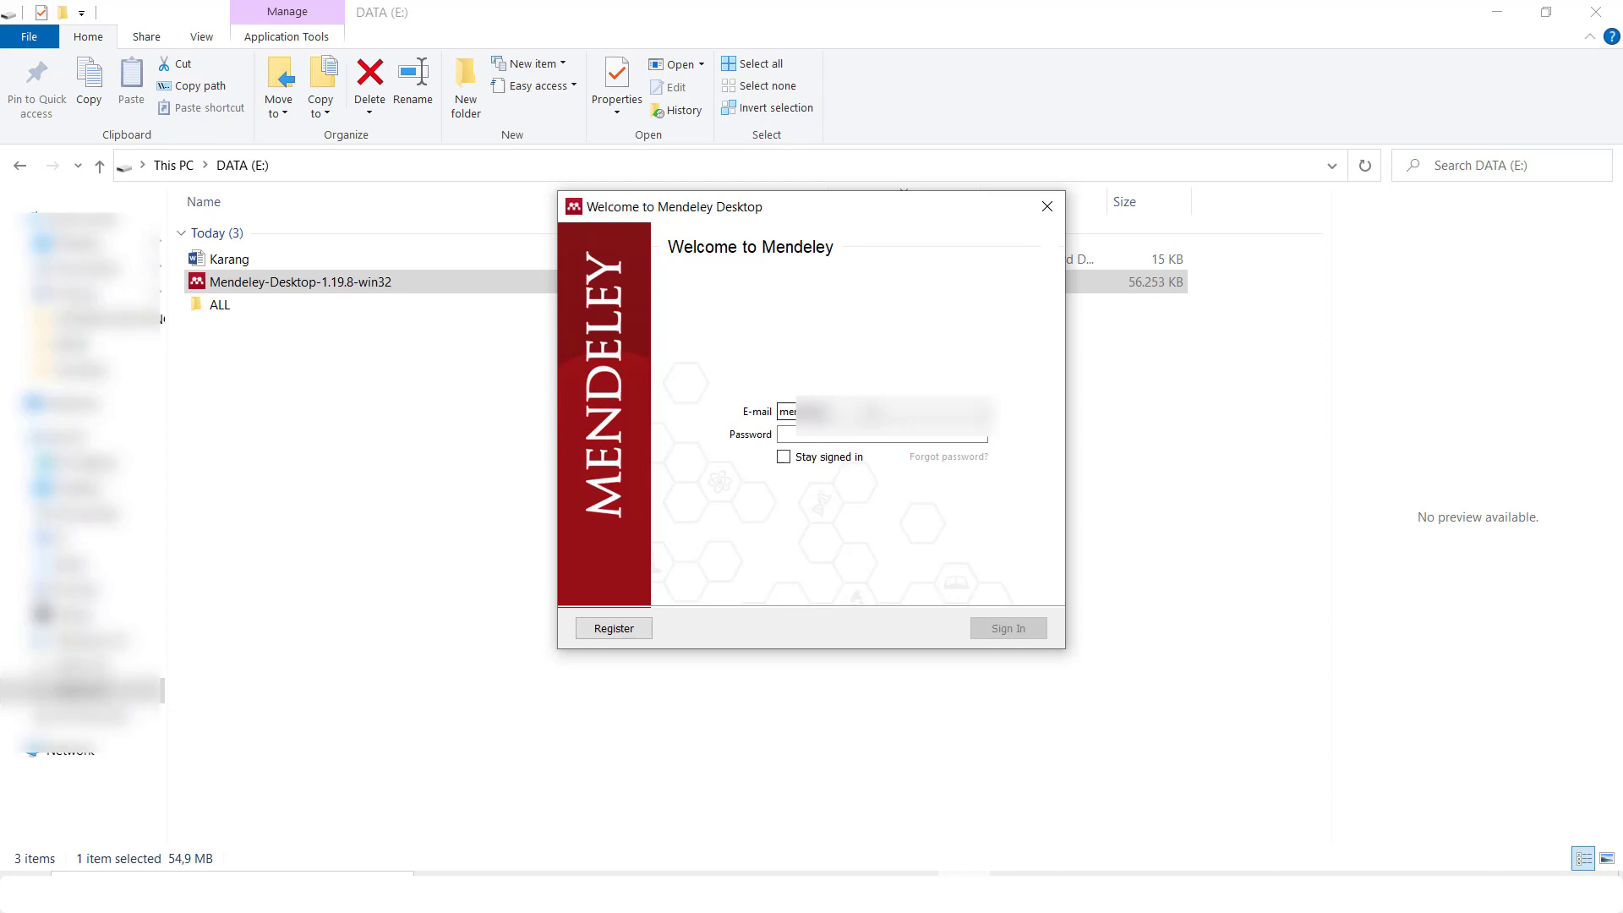
text(*****************)
click(870, 437)
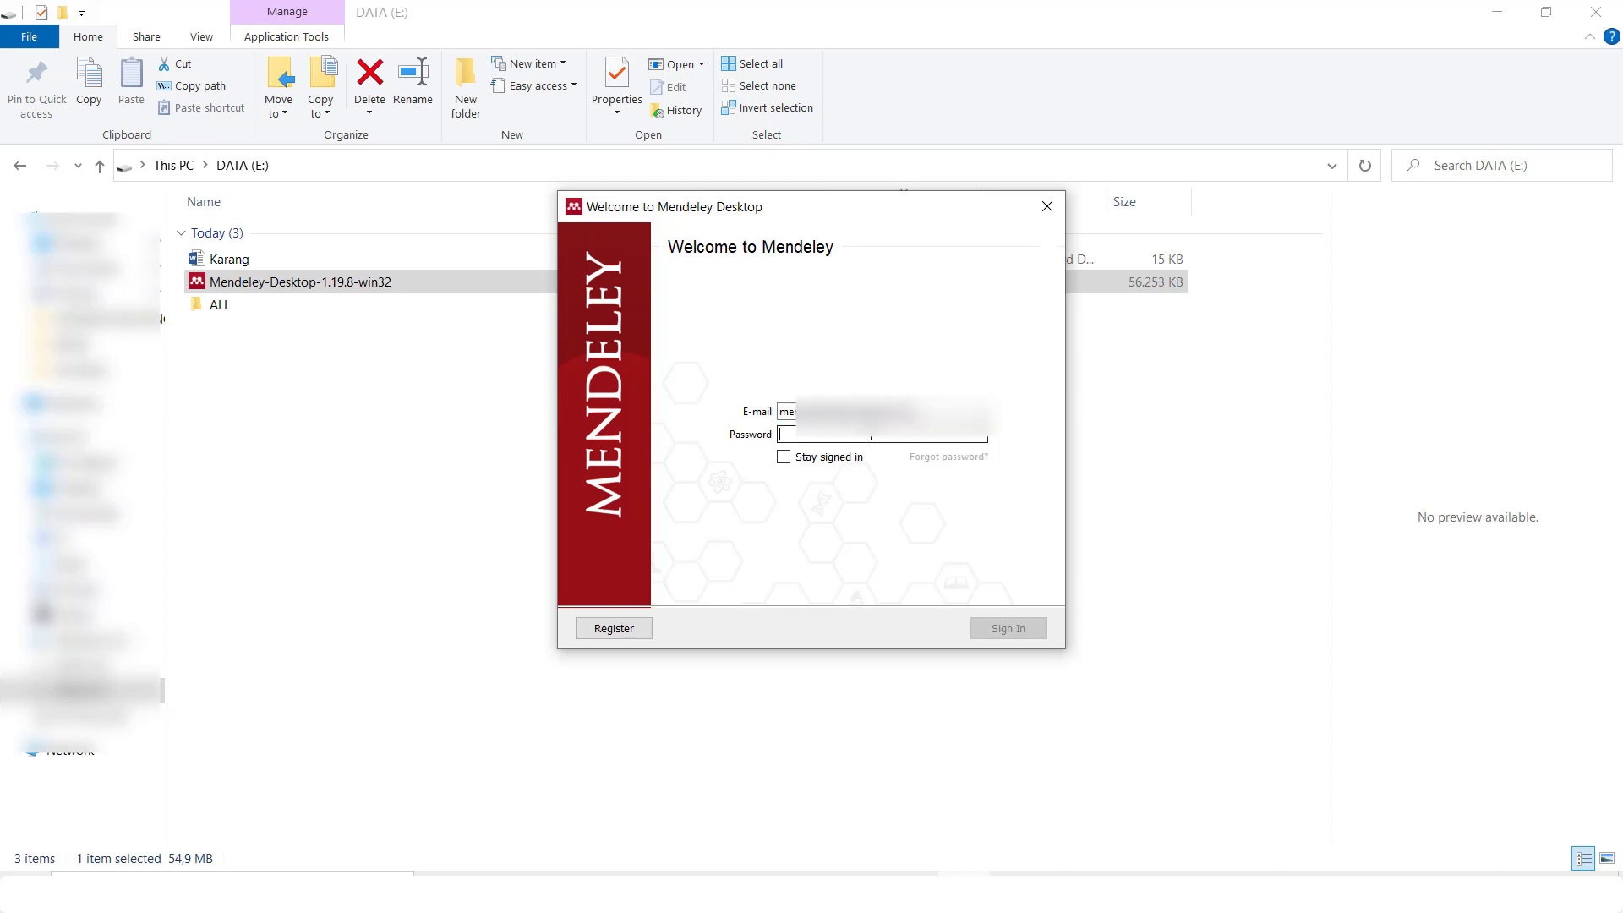
text(****)
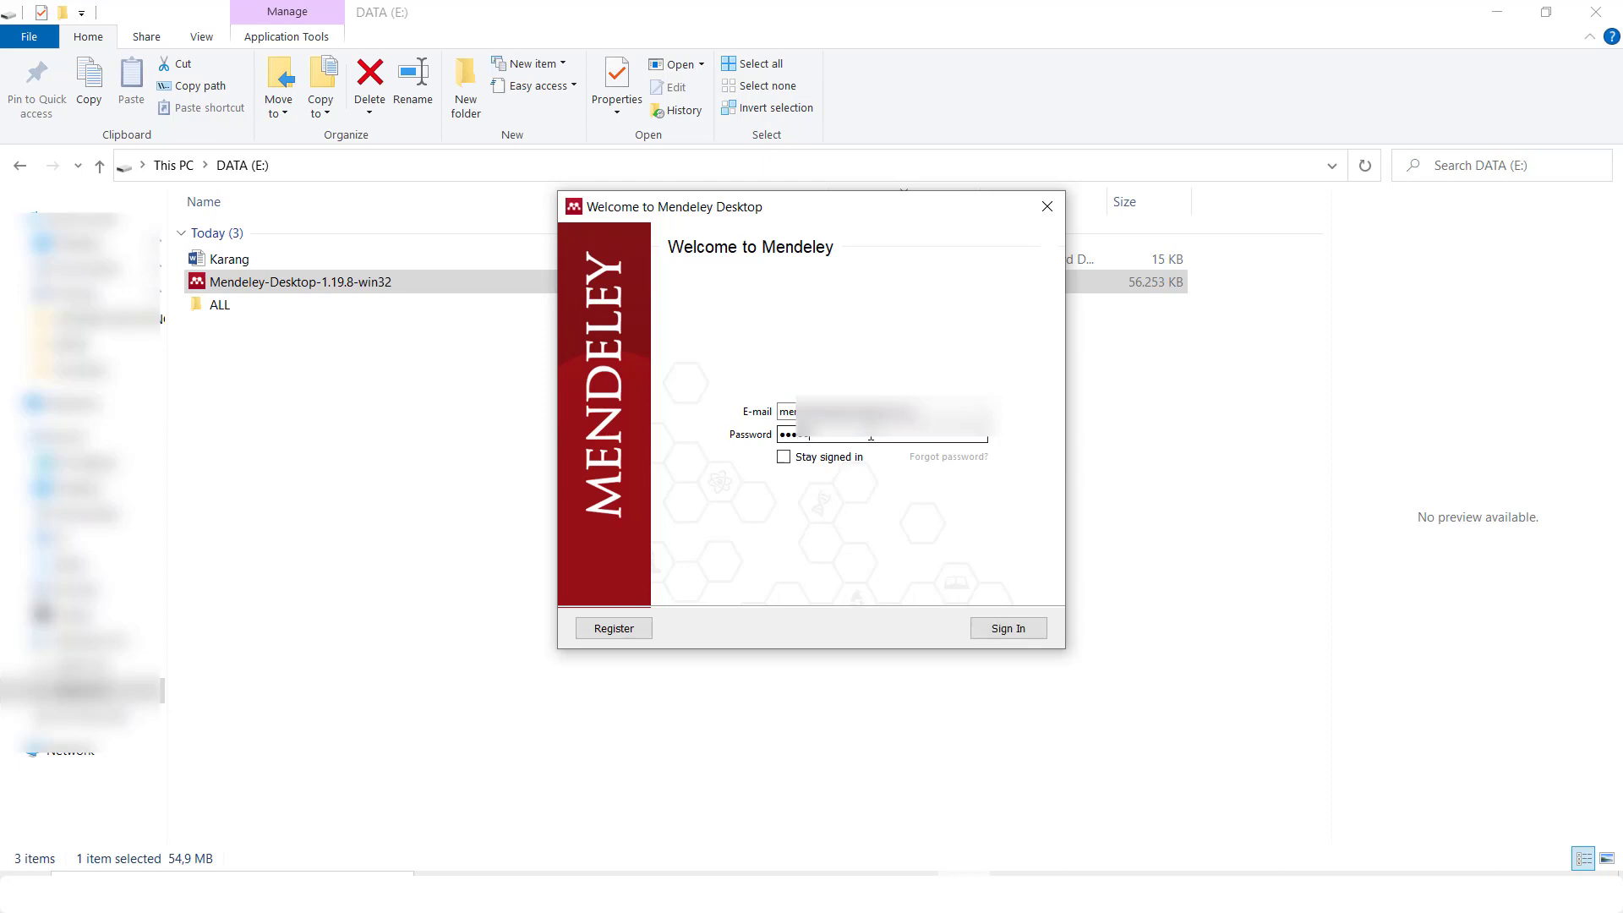
text(****)
Sign in with Stay signed in ticked and wait for the empty library to load
click(784, 459)
click(1025, 643)
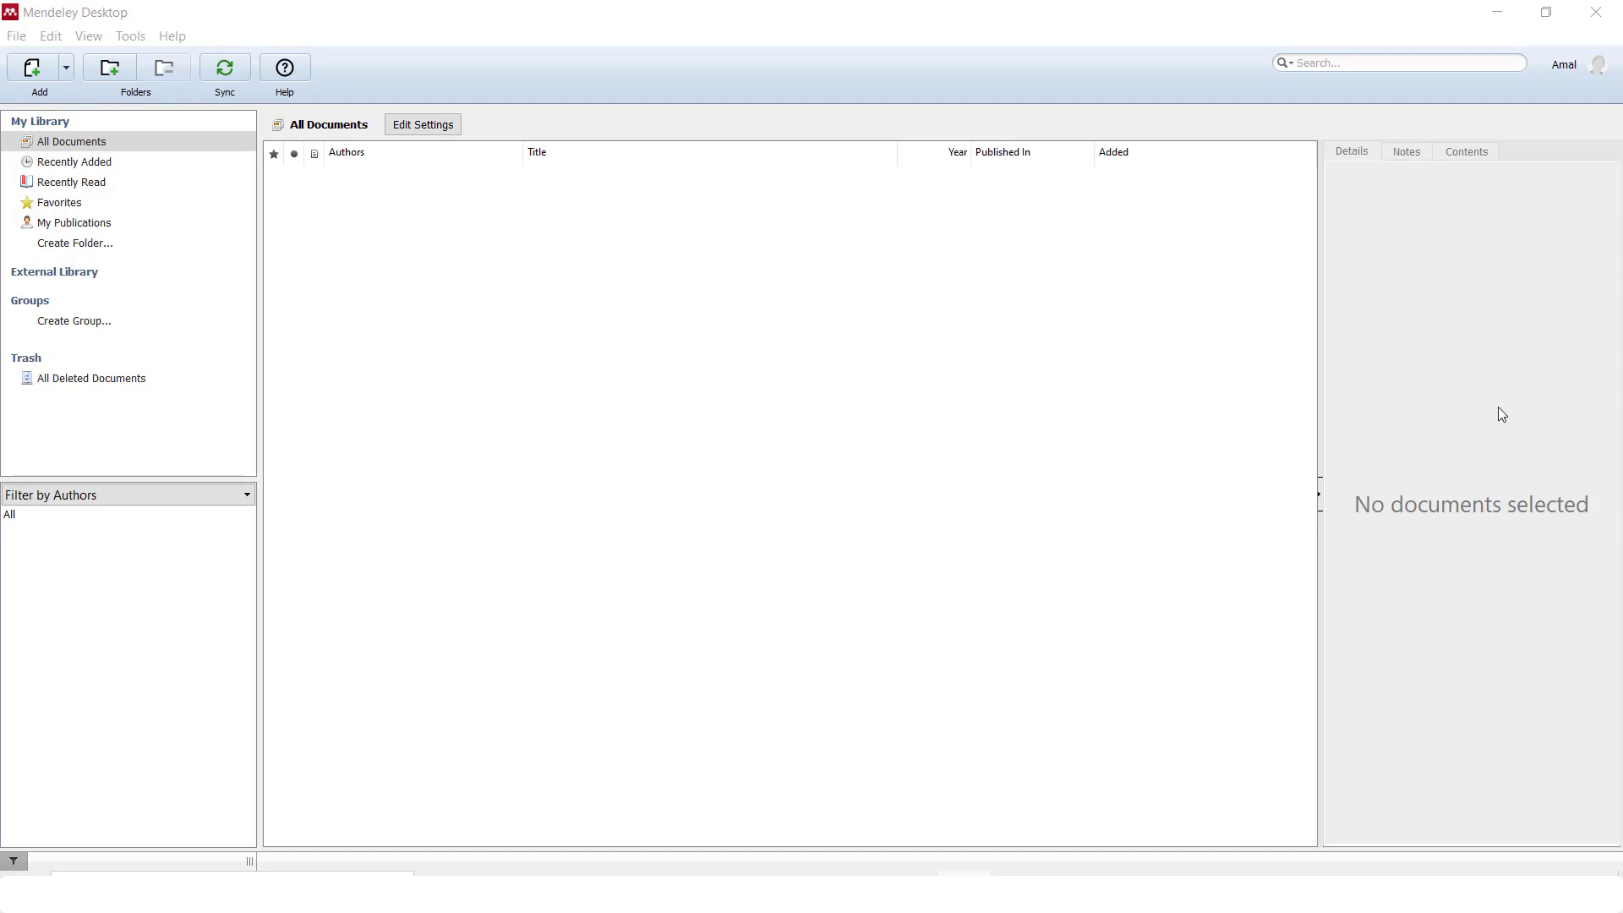
click(965, 892)
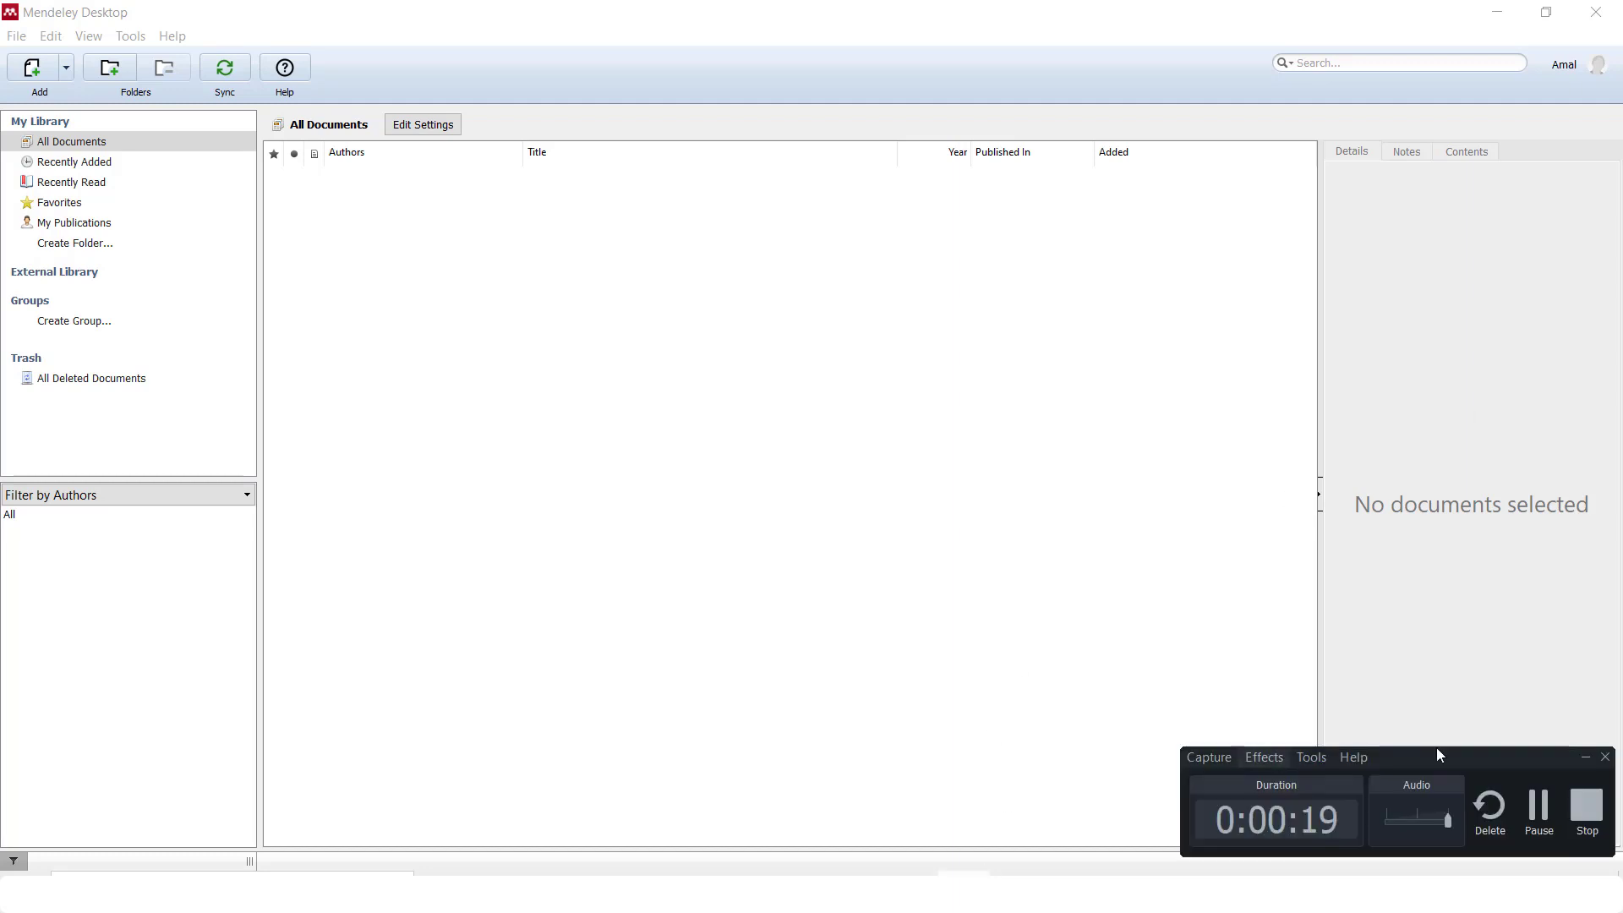
click(1587, 815)
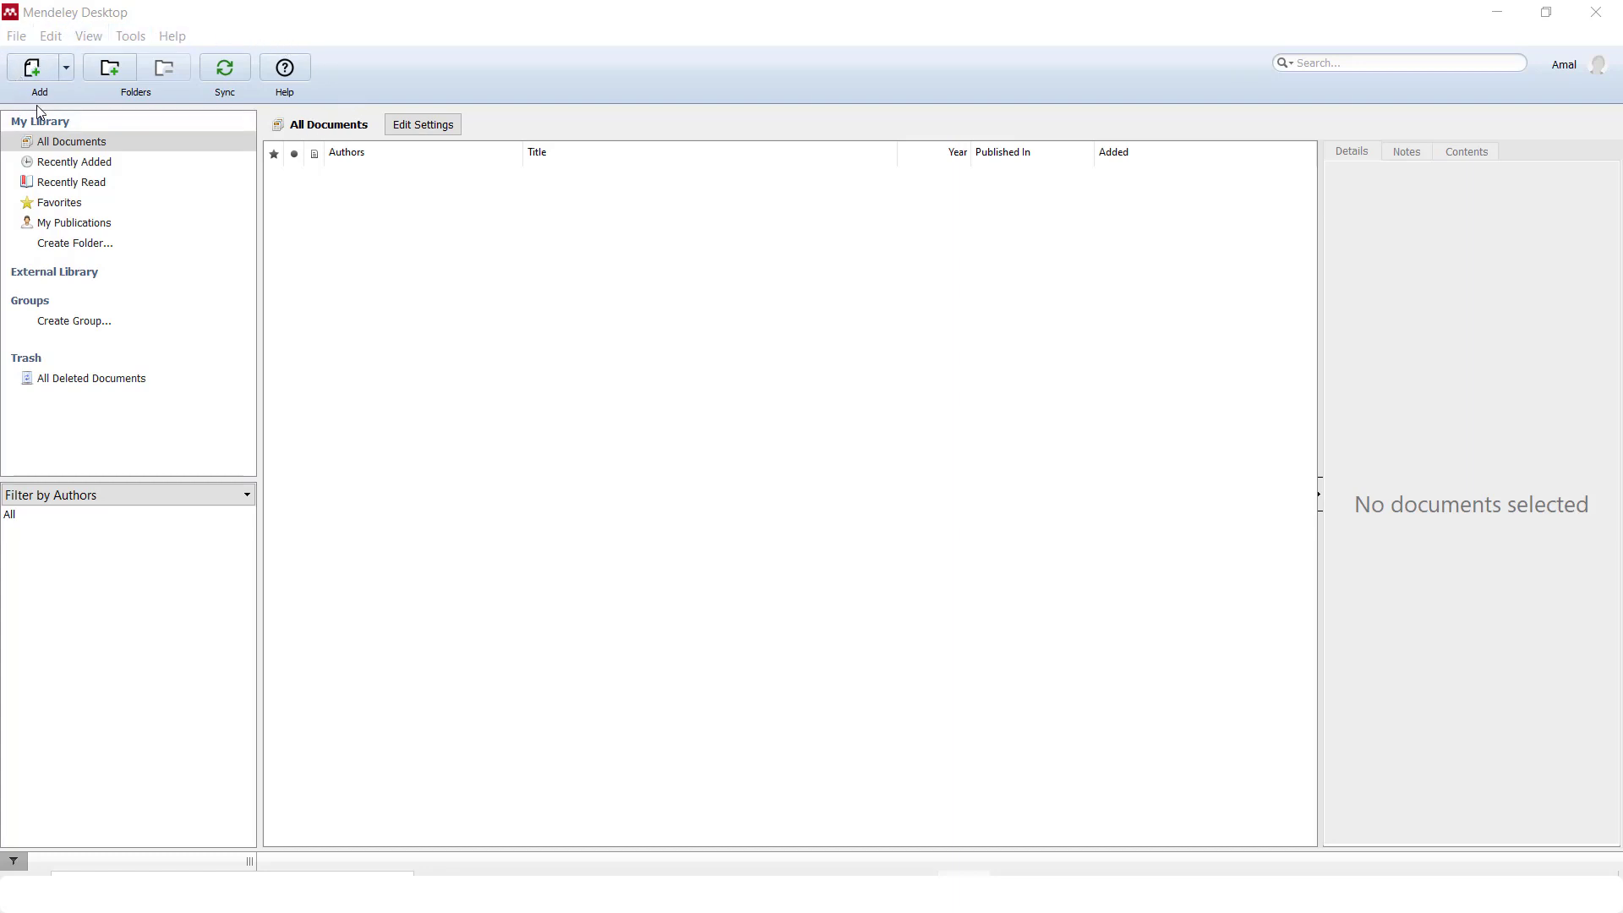
click(67, 69)
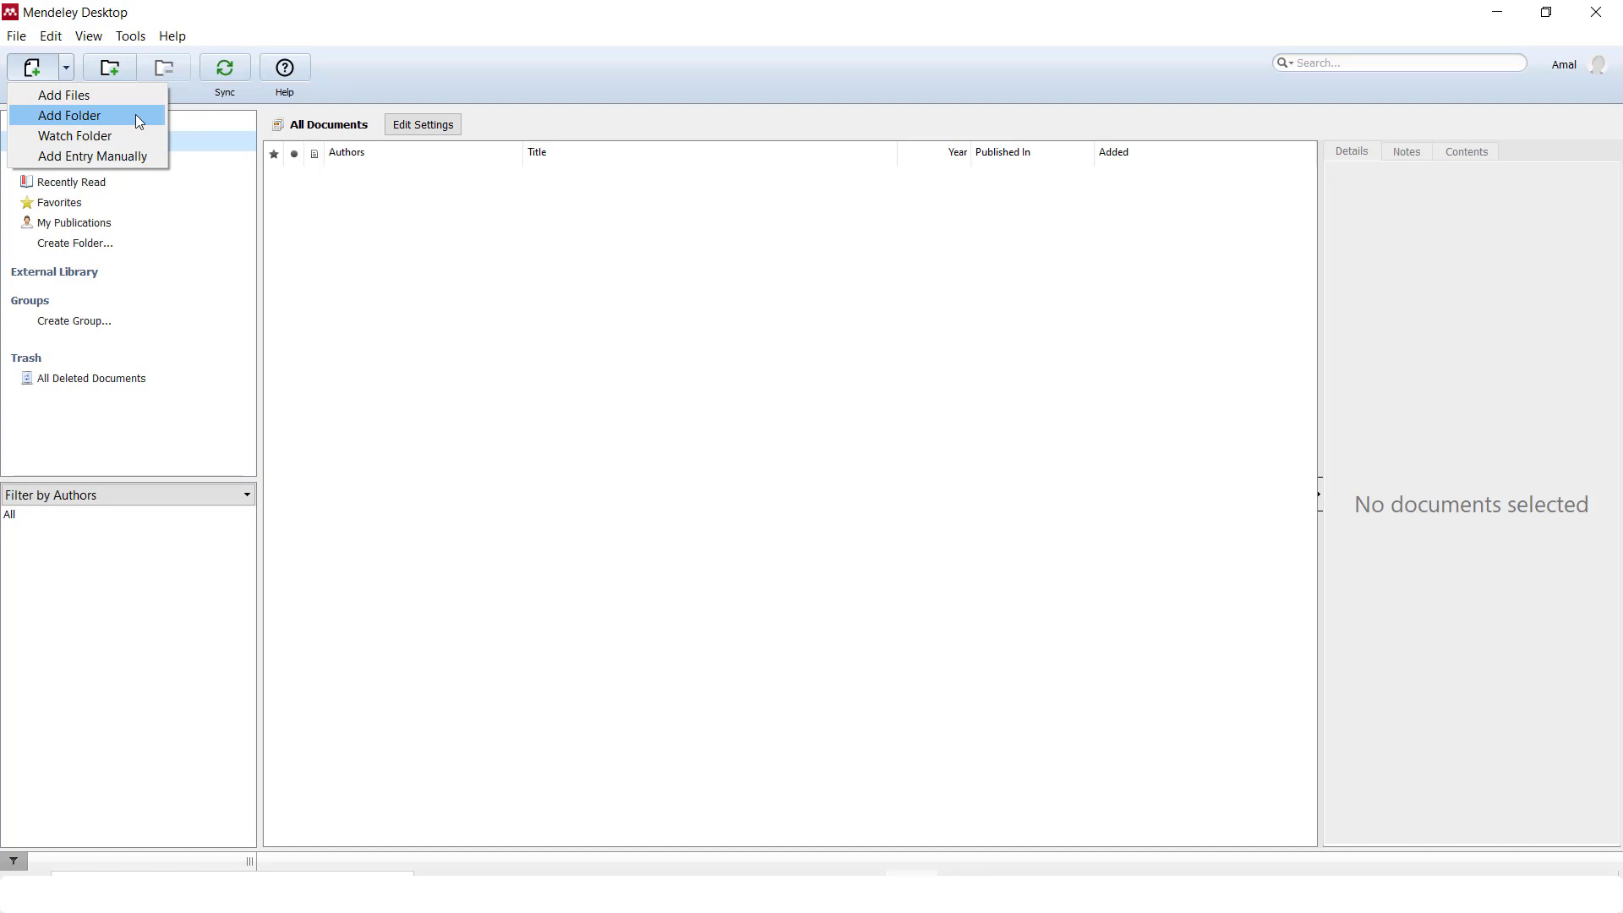
Import the ambeng2019 mangrove-sediment bacteria PDF into the library via Add Files
click(154, 157)
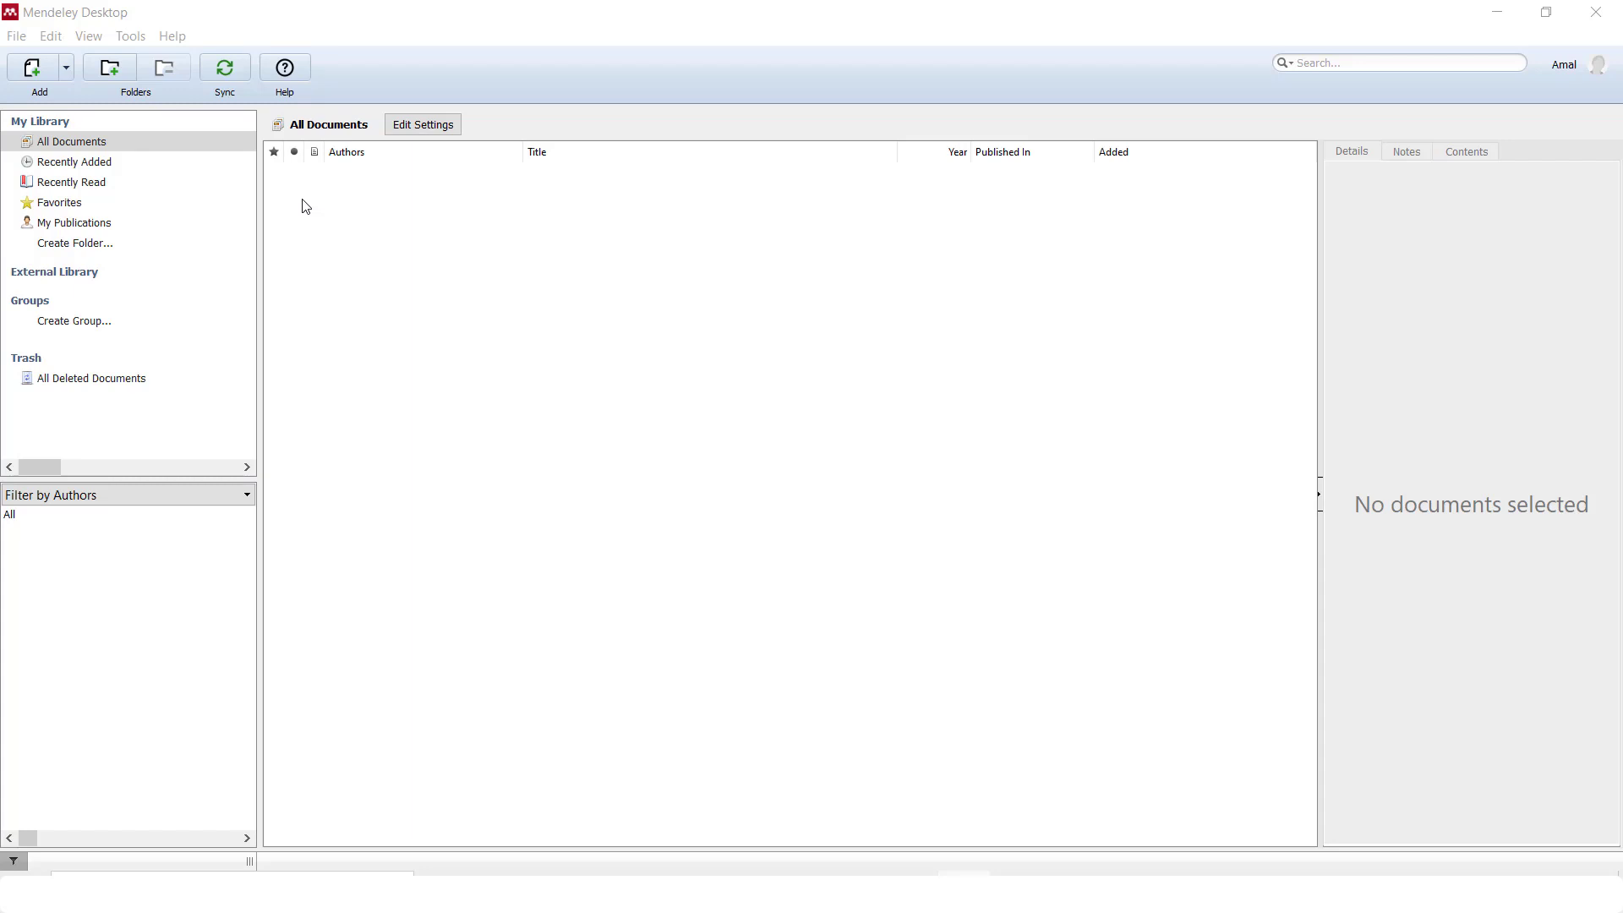
click(68, 72)
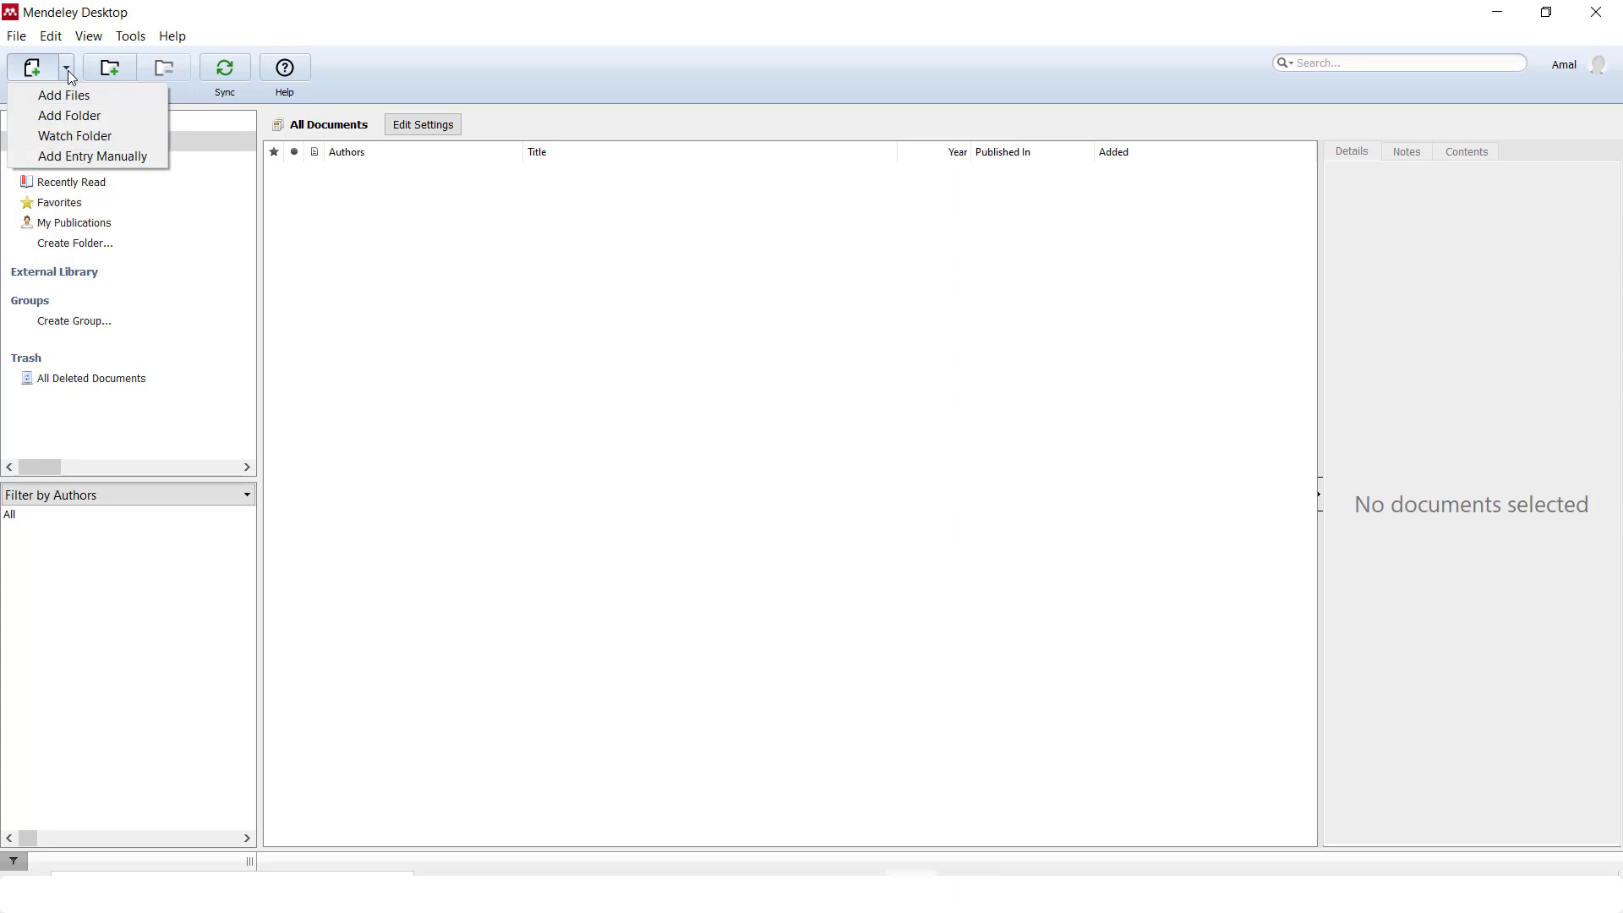
click(145, 95)
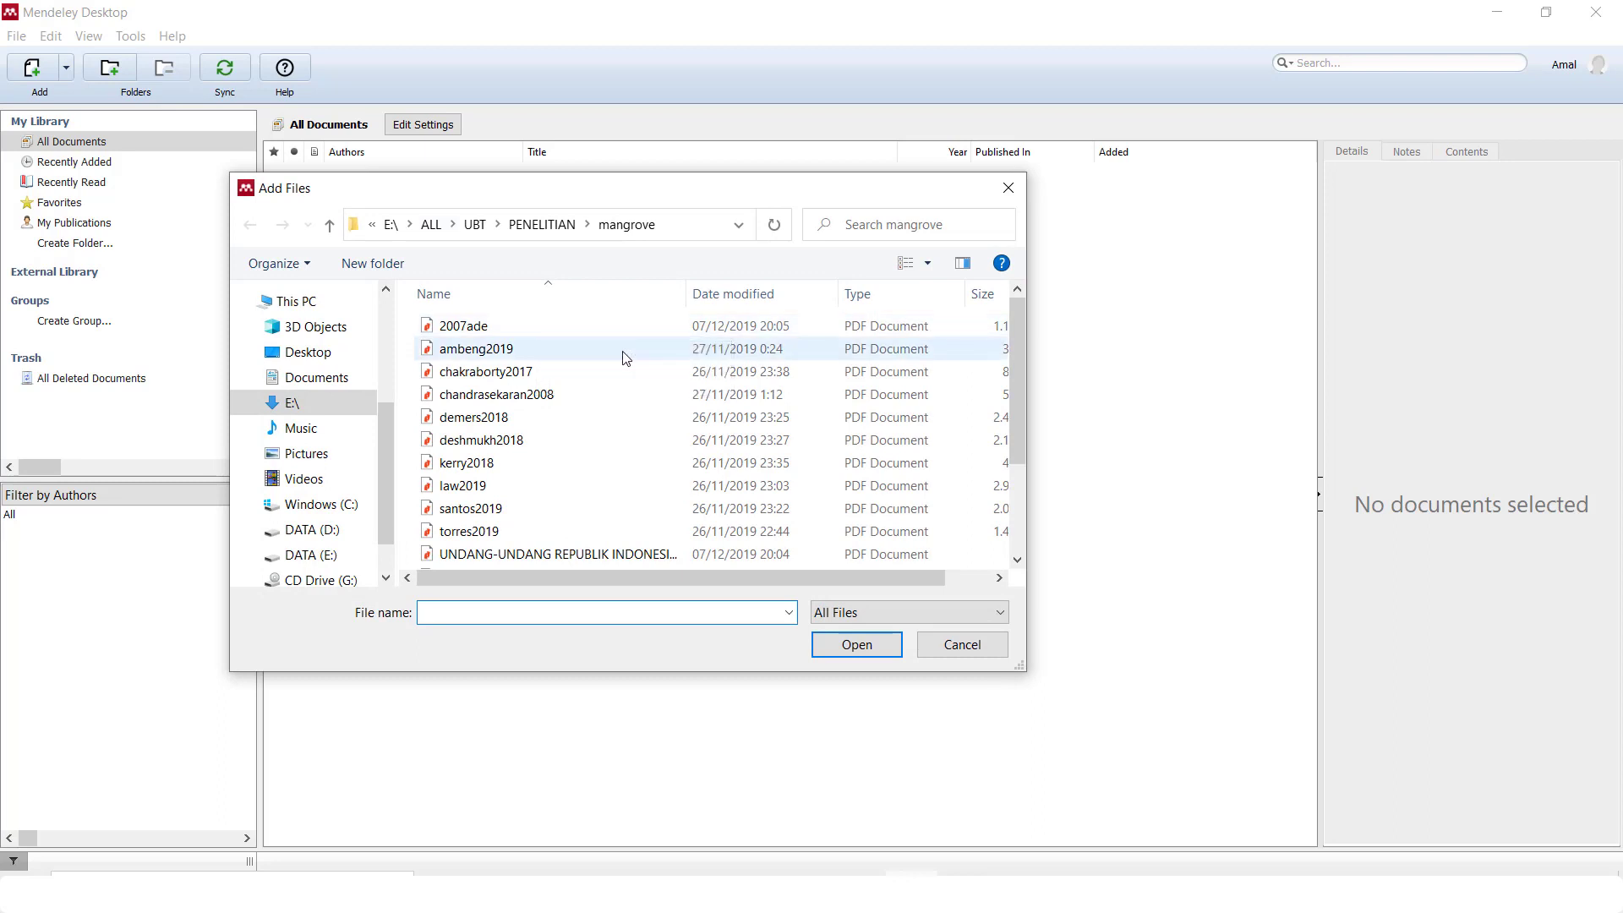
click(623, 350)
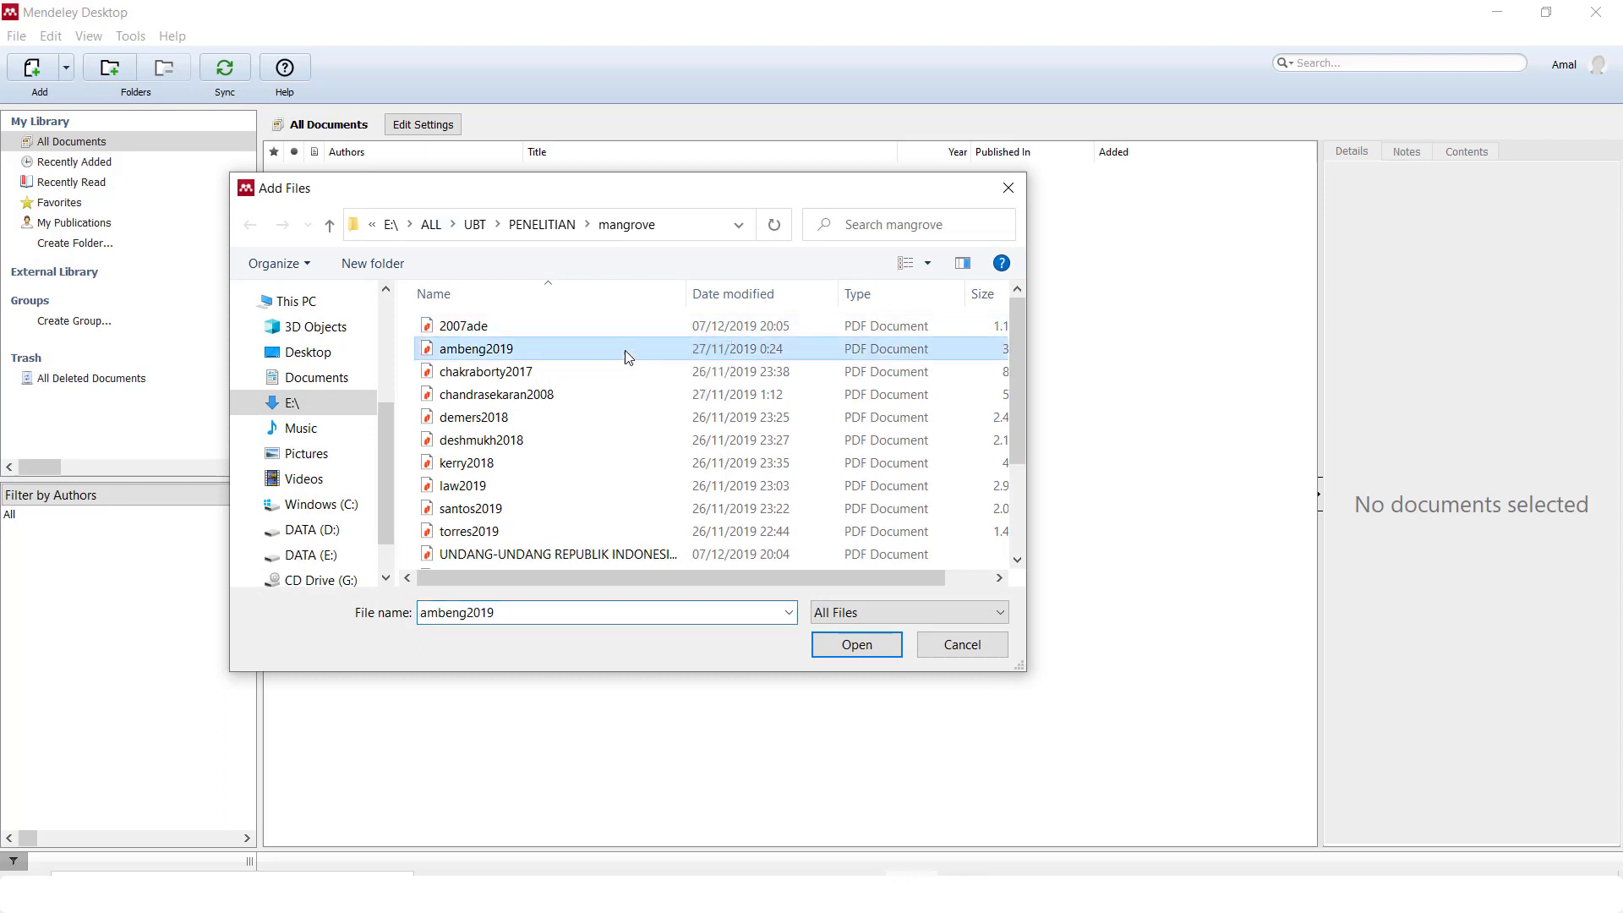
click(894, 646)
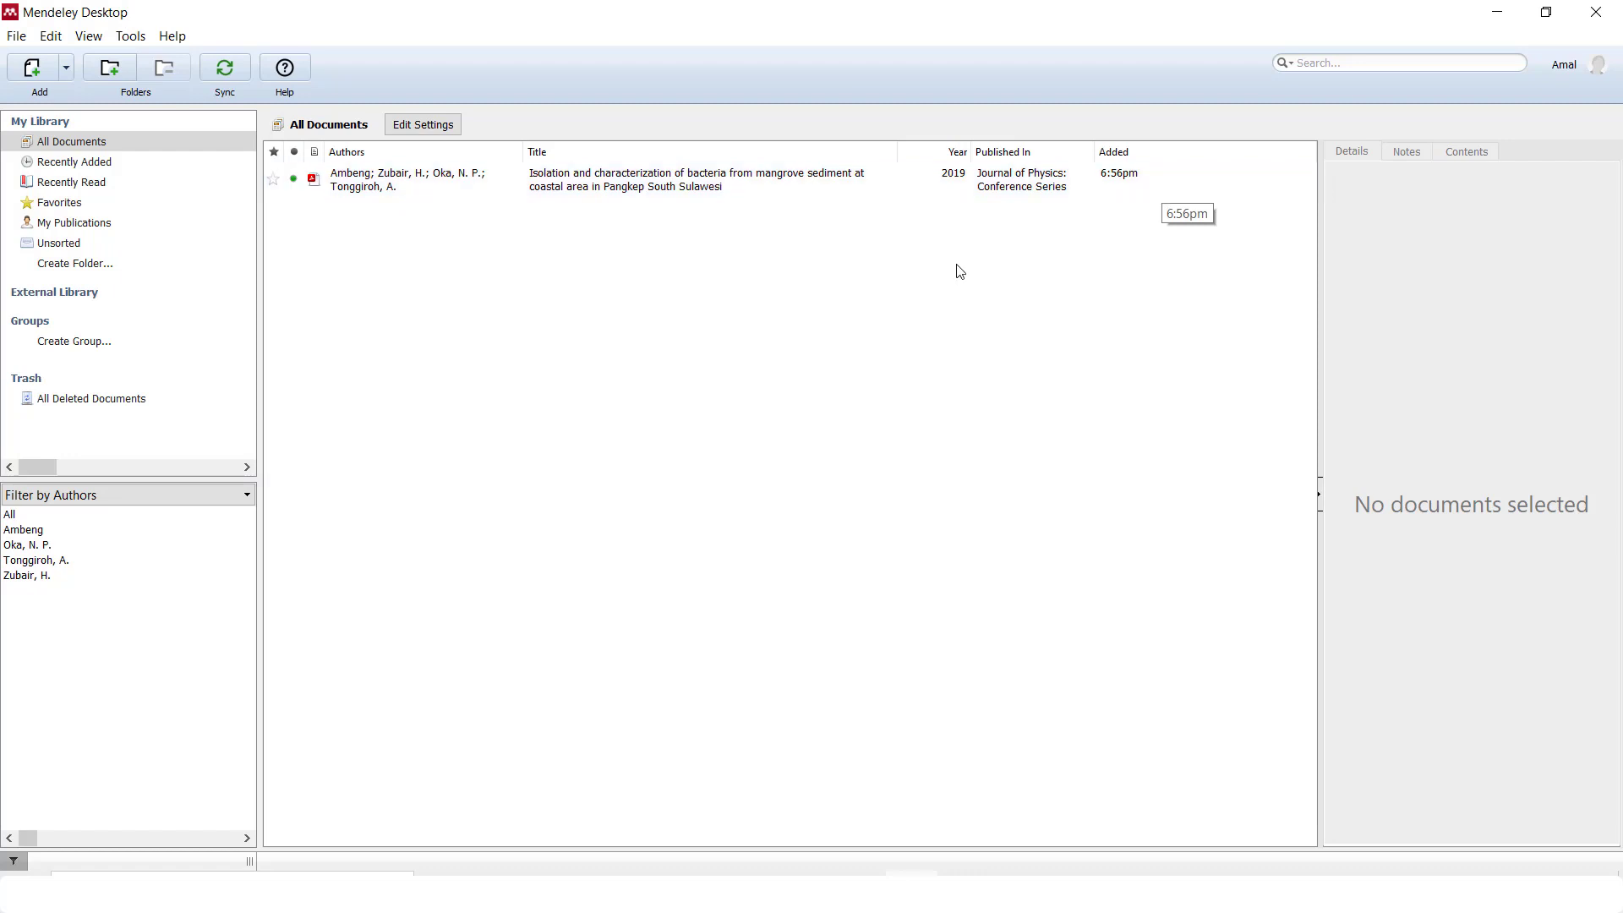
click(801, 179)
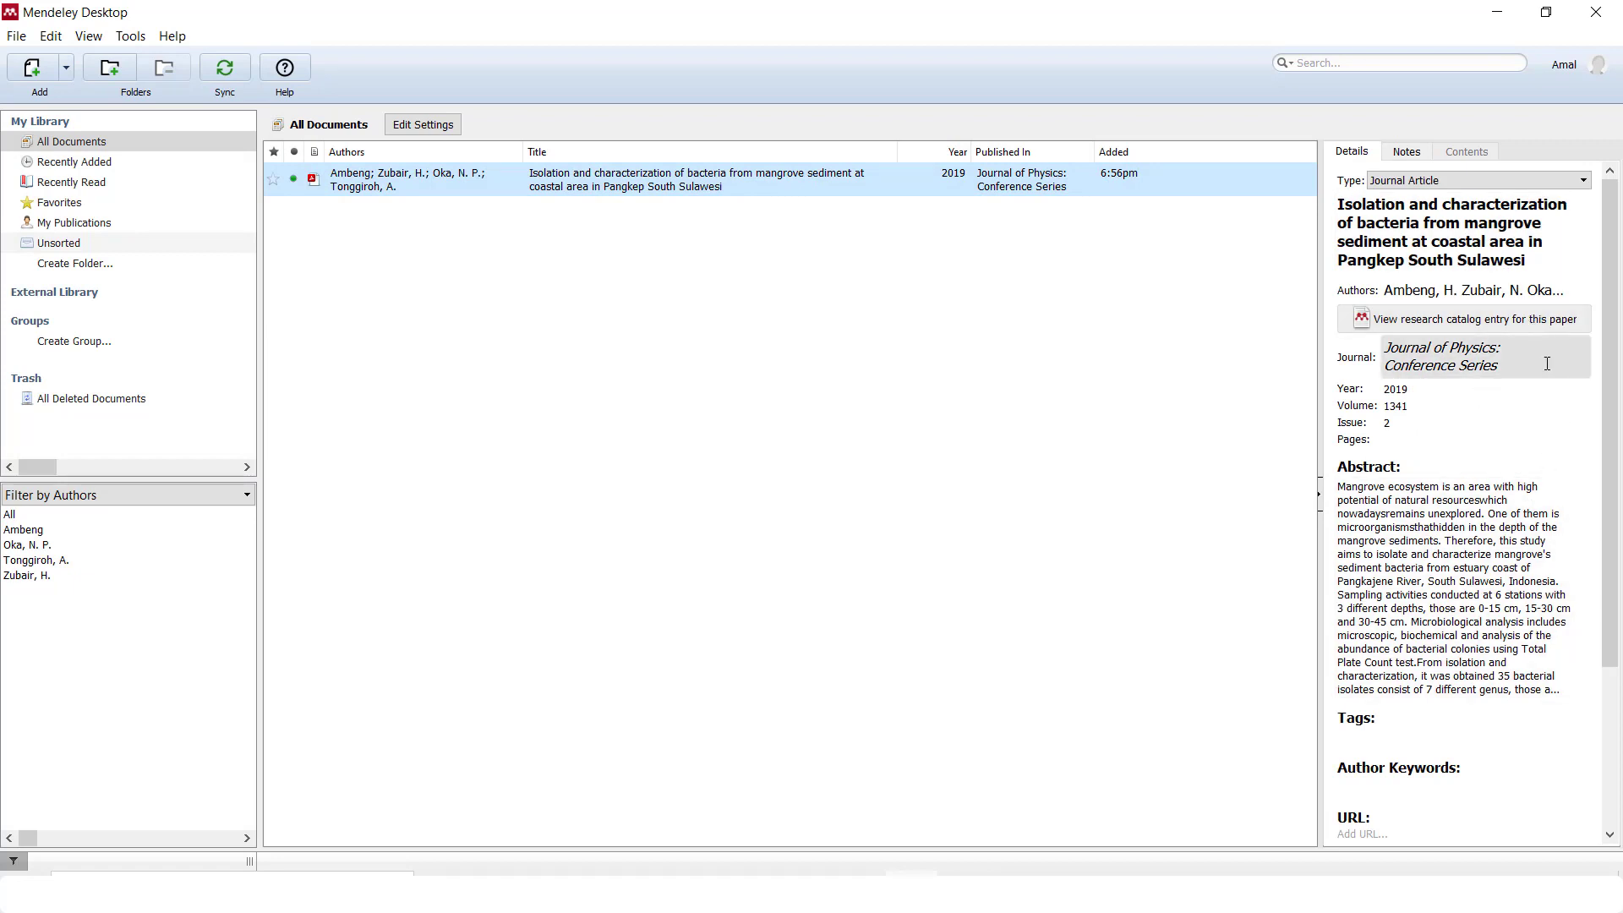
drag(1608, 333, 1608, 419)
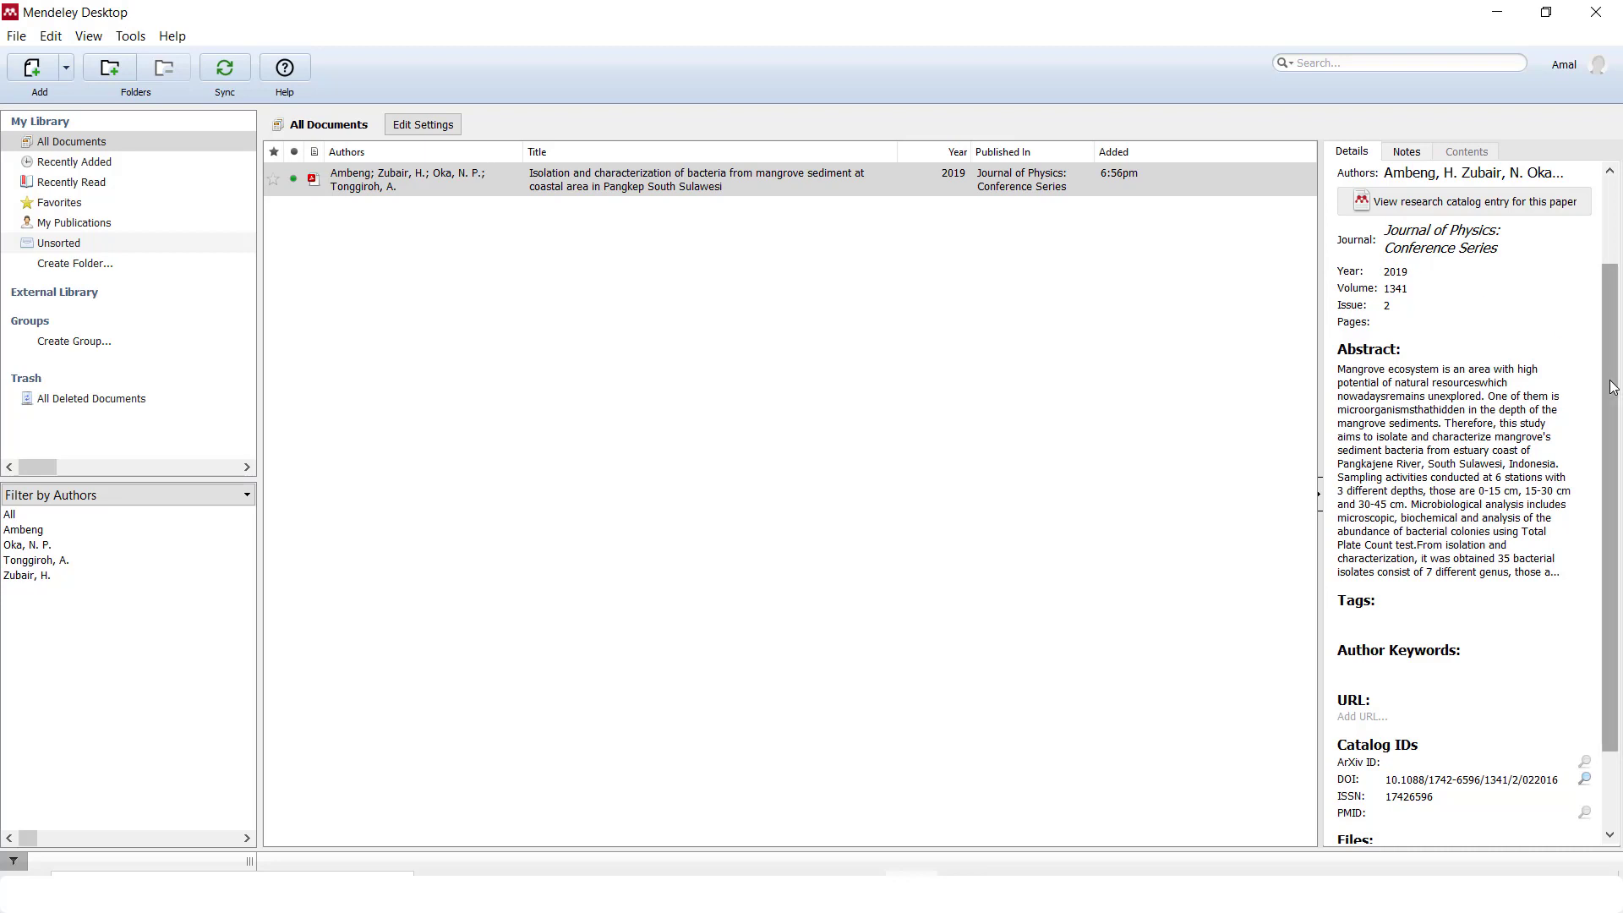
drag(1610, 442, 1620, 366)
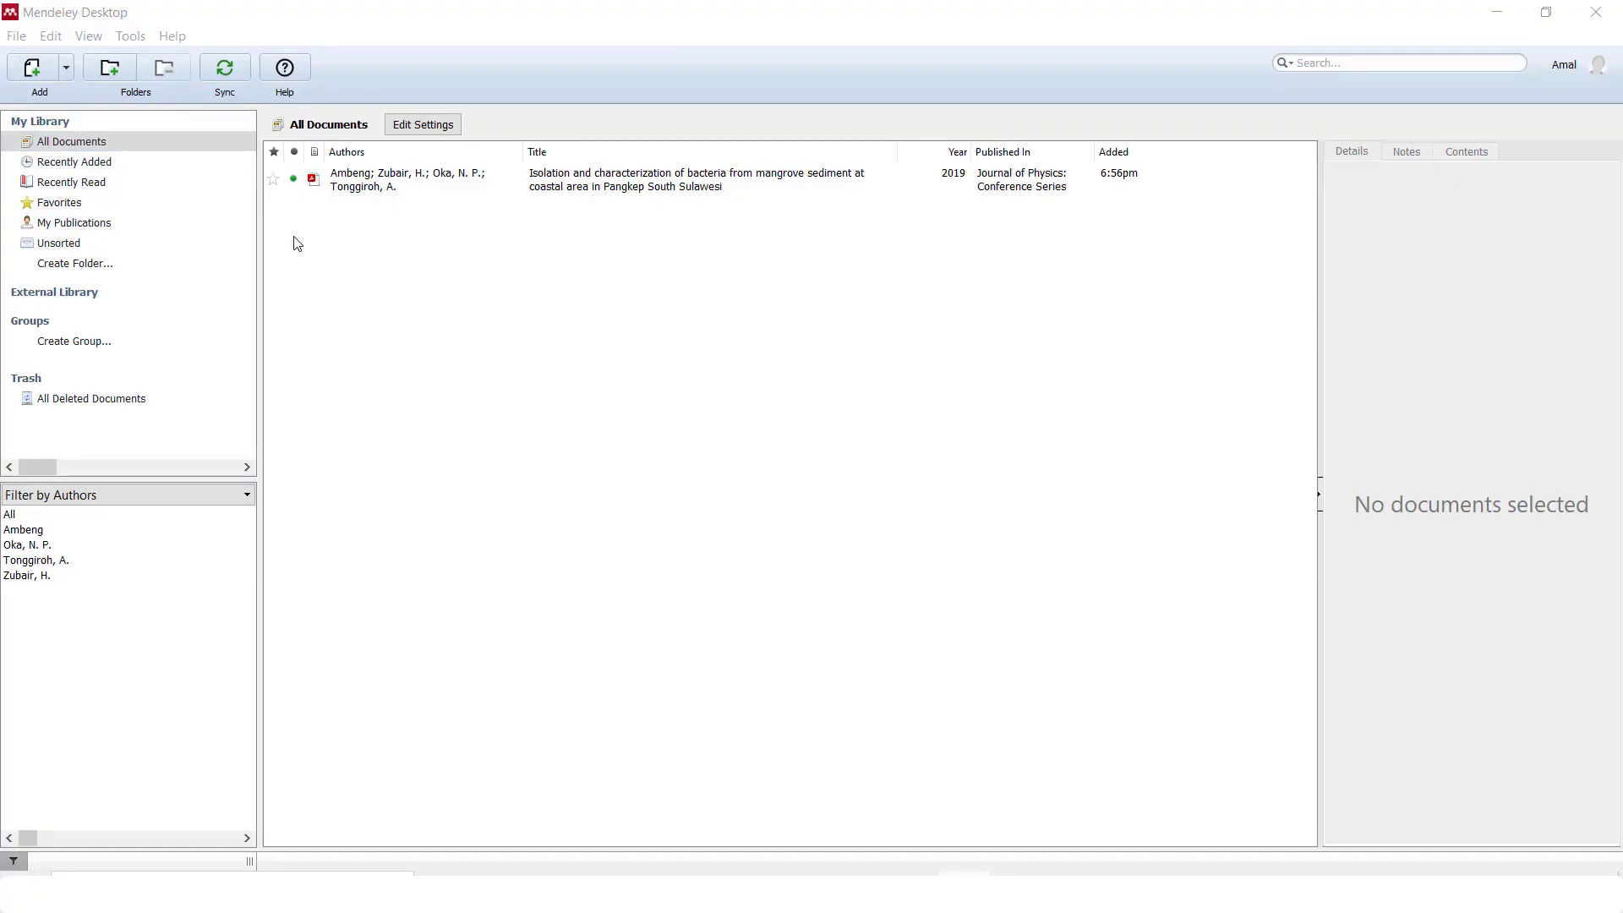
Start Add Folder and expand DATA (E:) > ALL in the folder browser
click(67, 70)
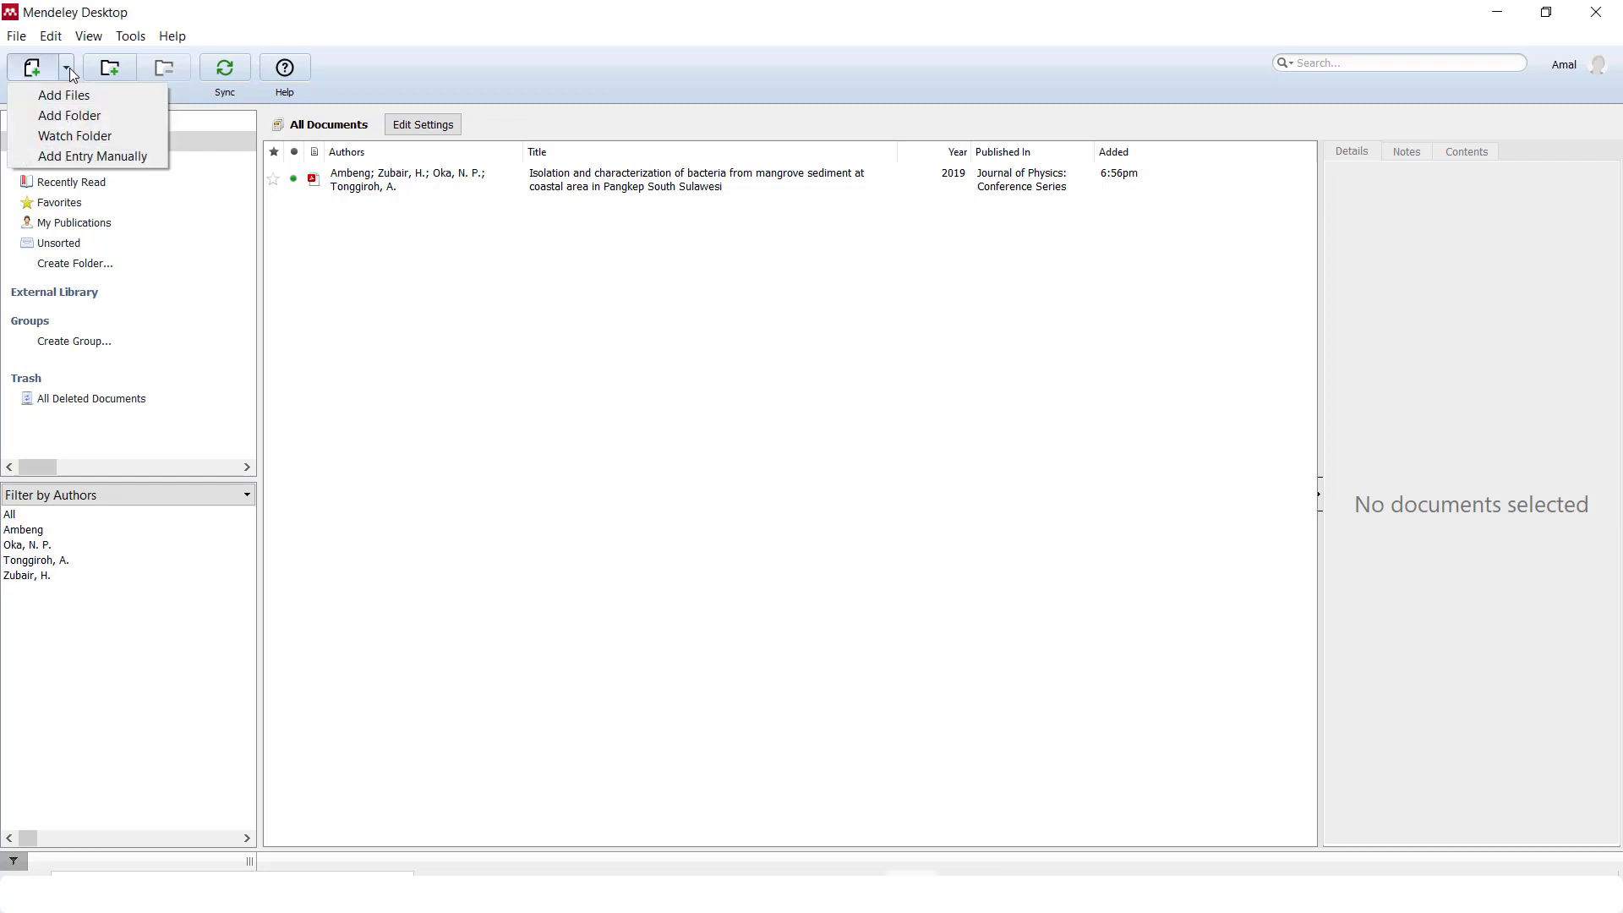
click(144, 115)
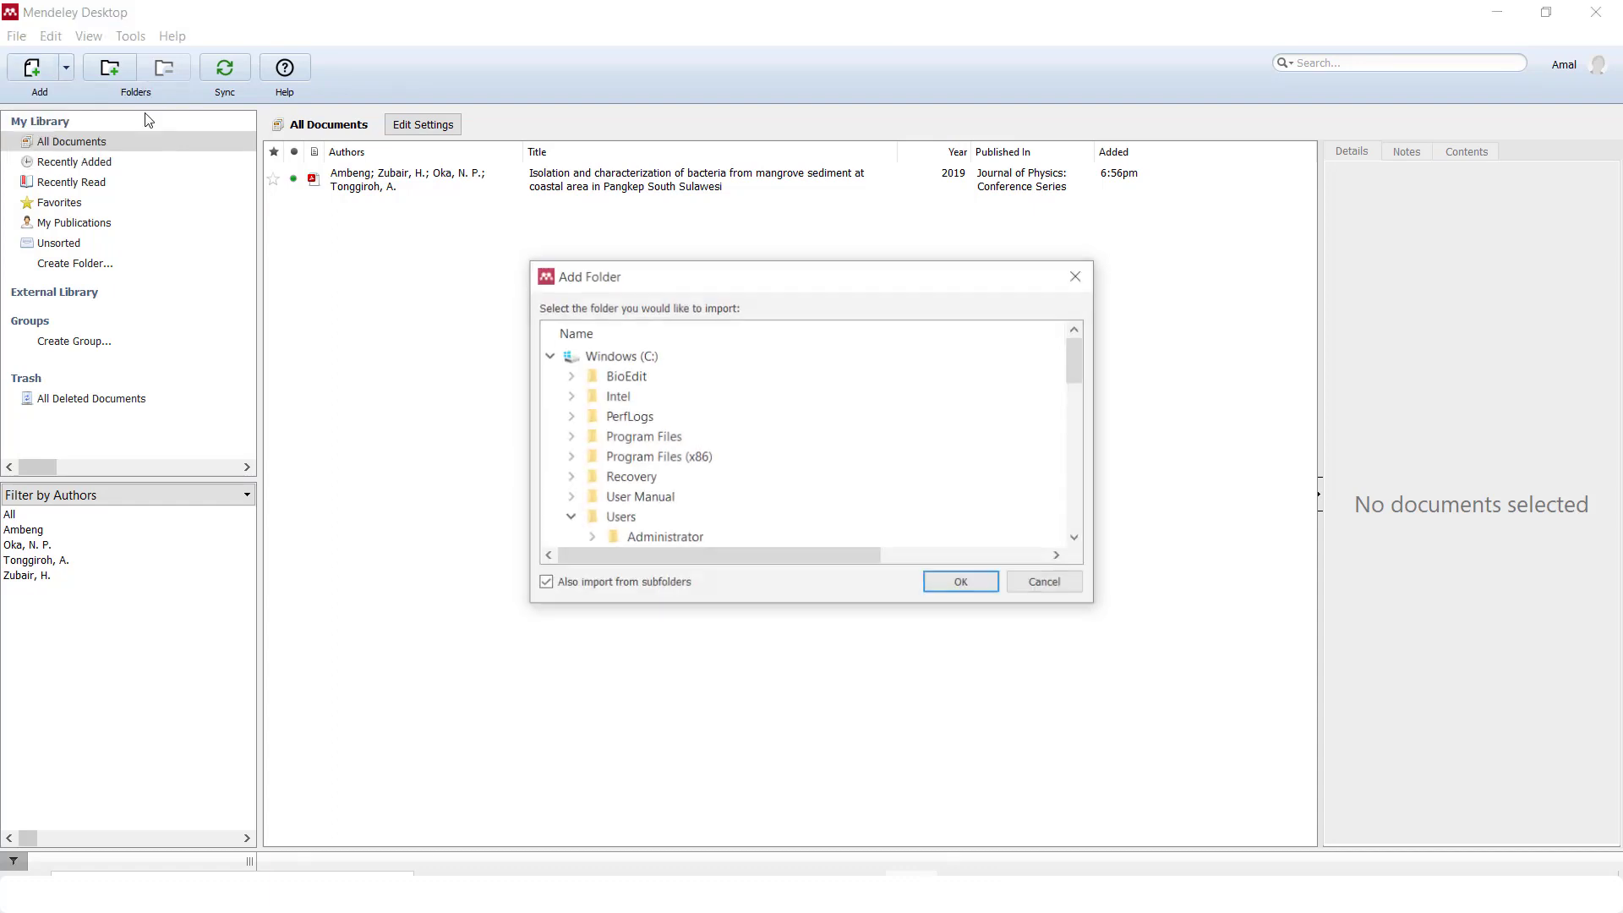
click(548, 356)
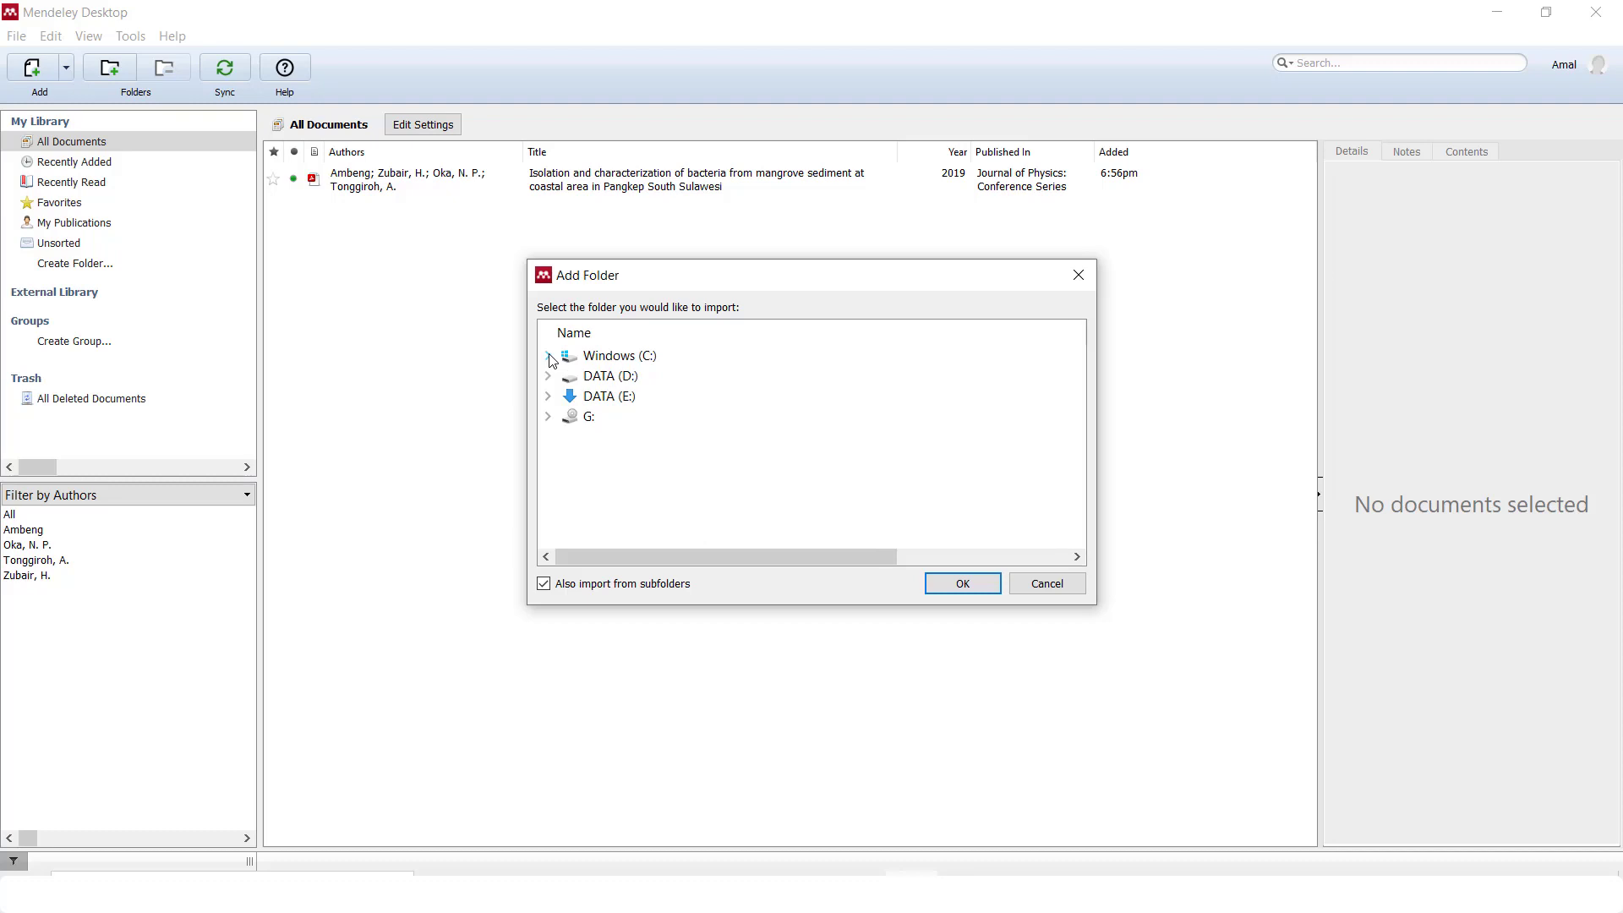
click(615, 405)
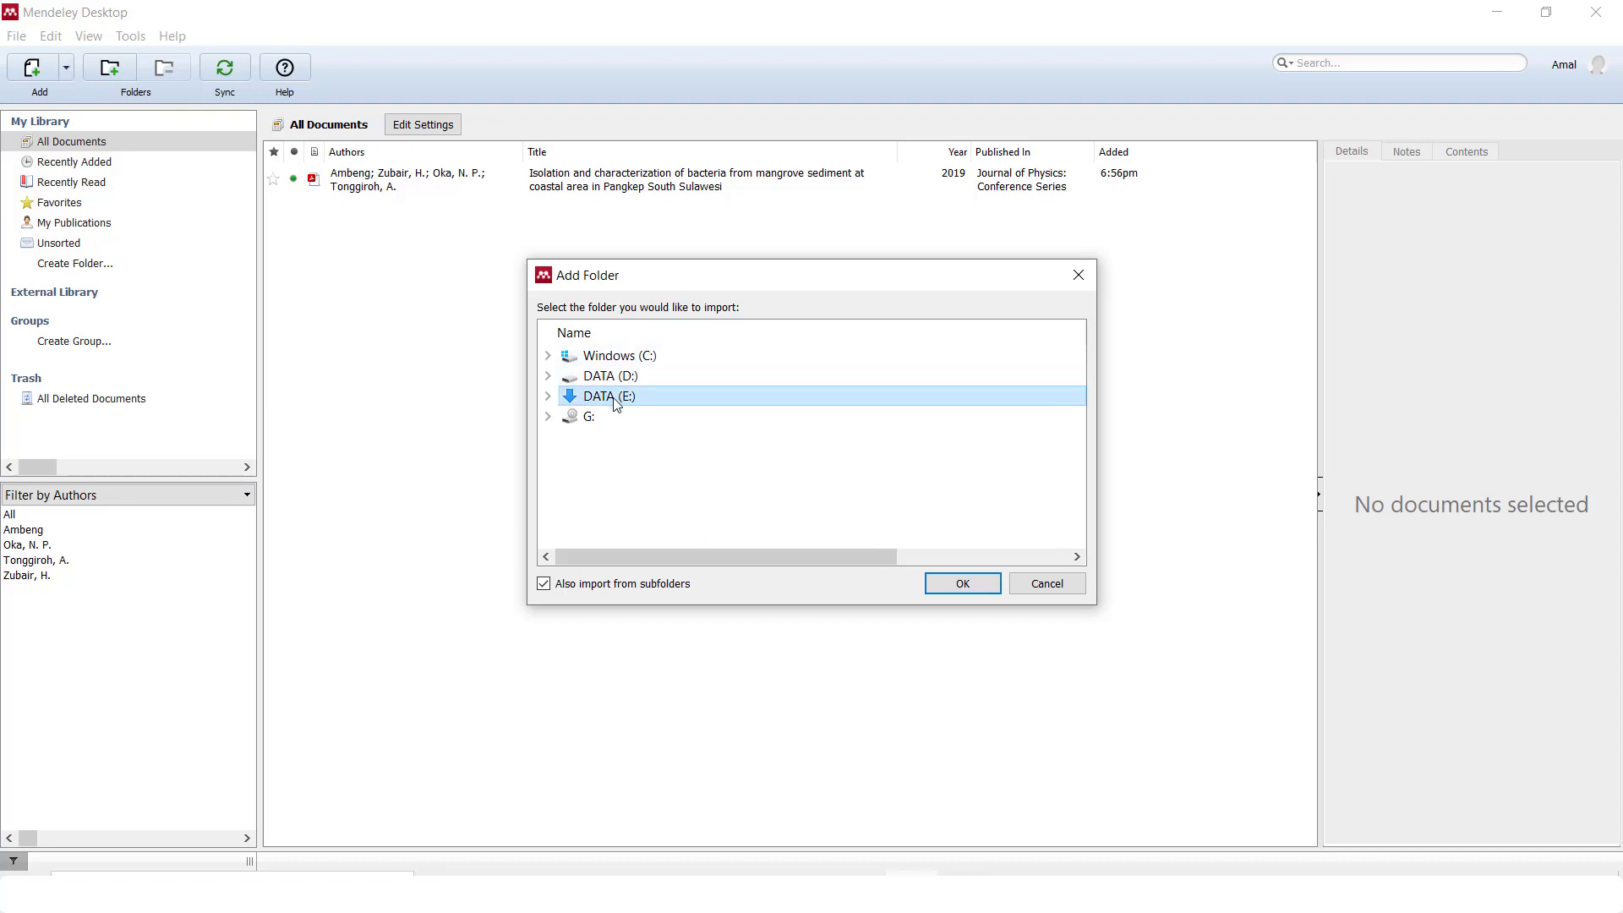
click(548, 396)
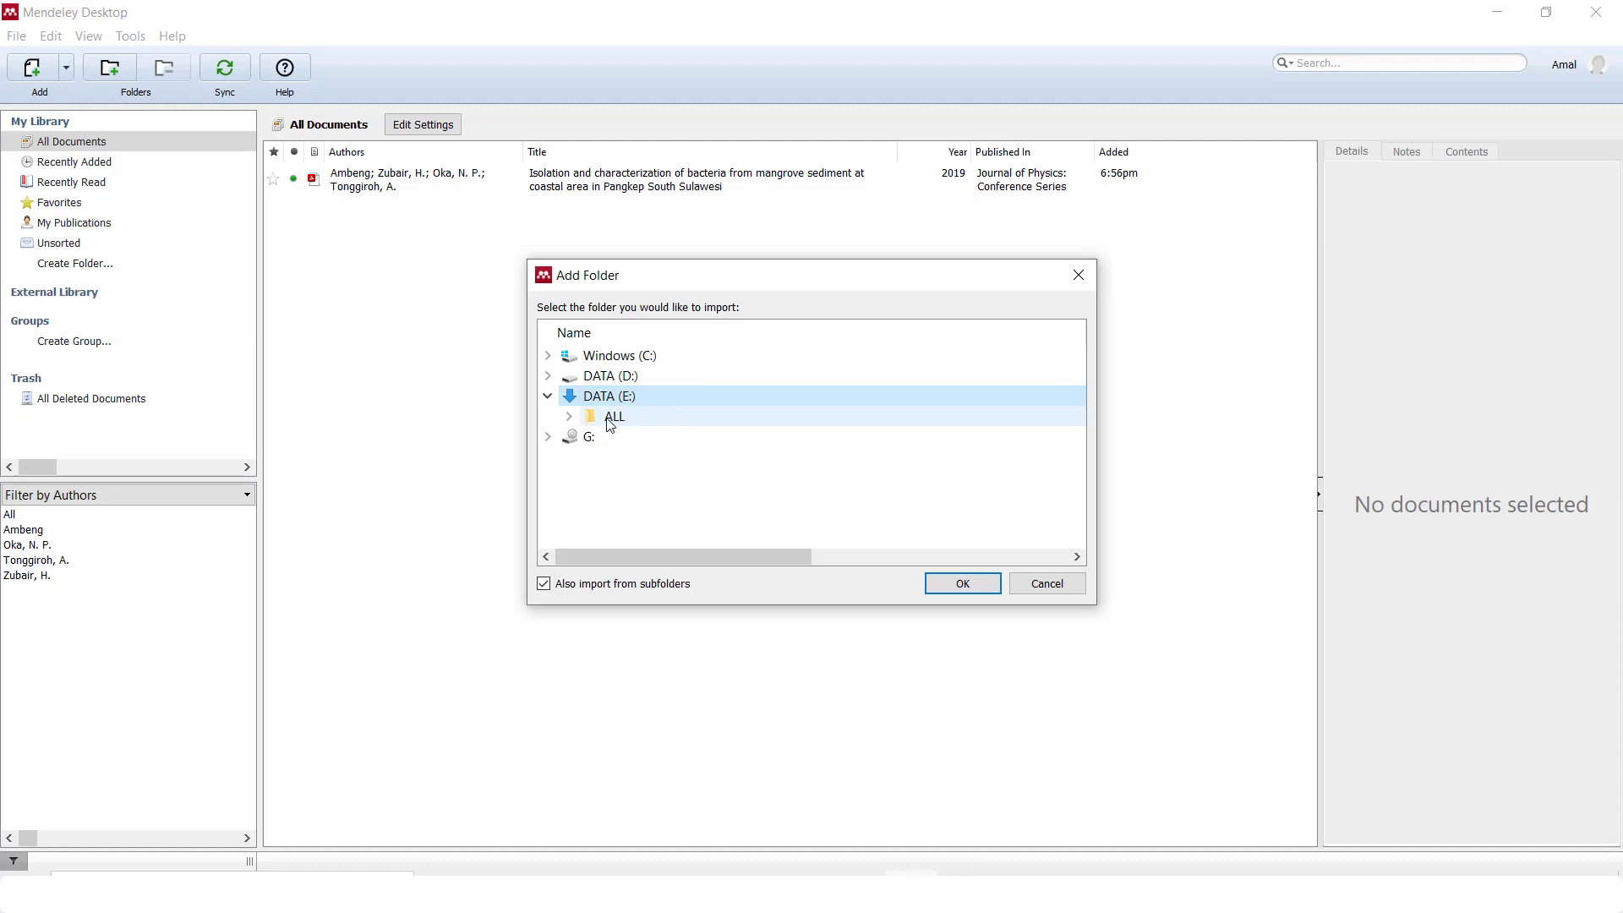
click(572, 416)
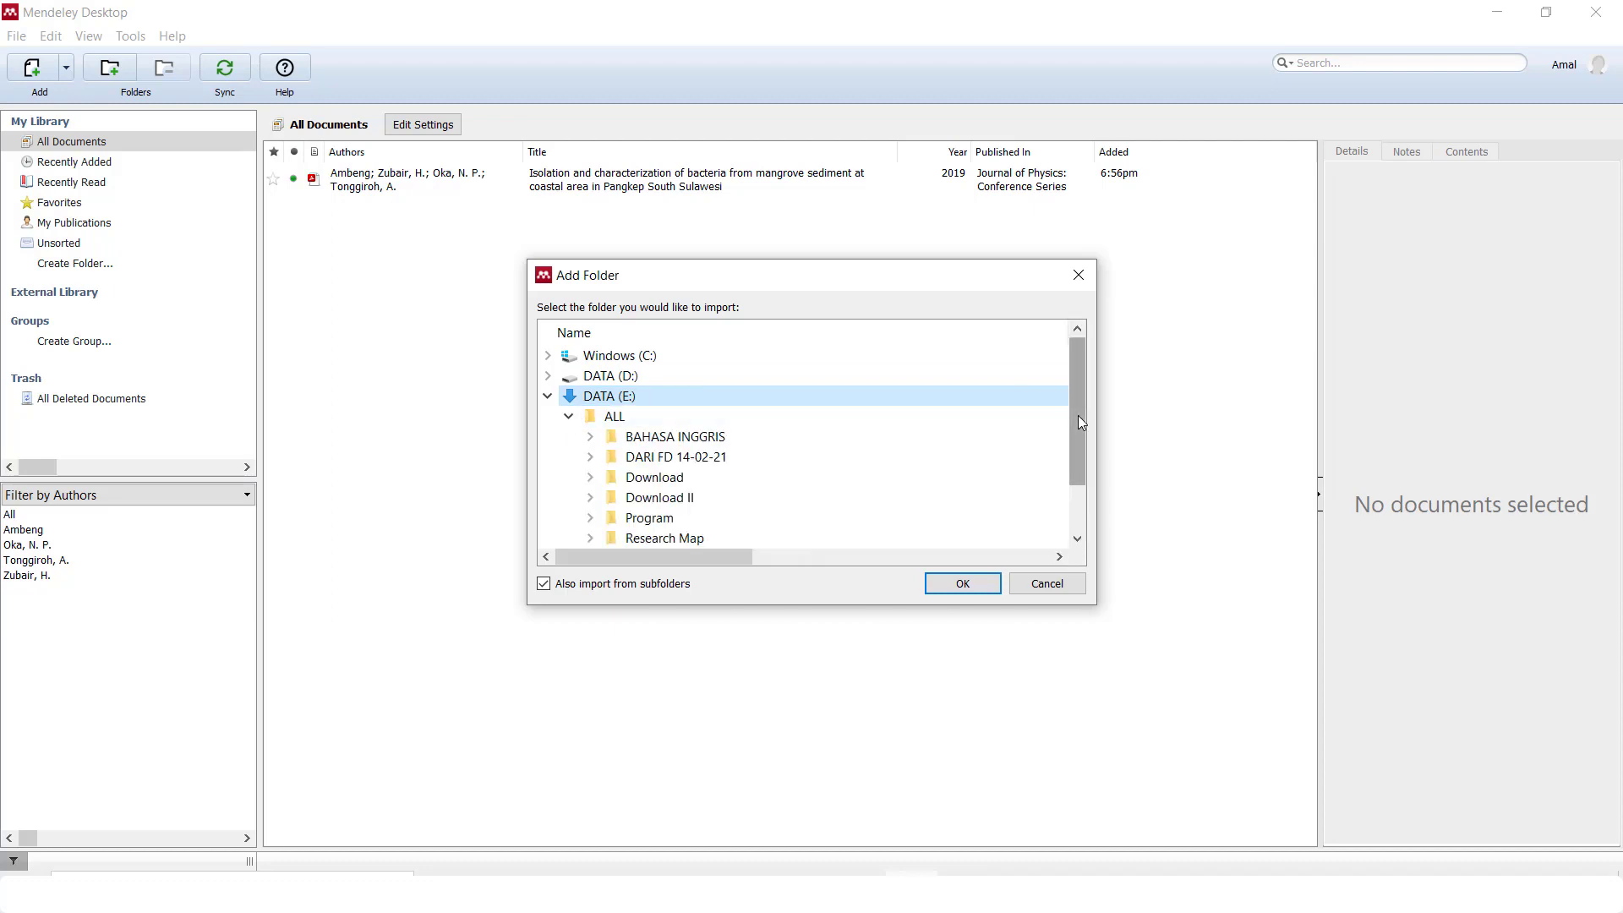
Import the mangrove folder from ALL > UBT > PENELITIAN into the library
drag(1080, 423, 1078, 485)
click(590, 497)
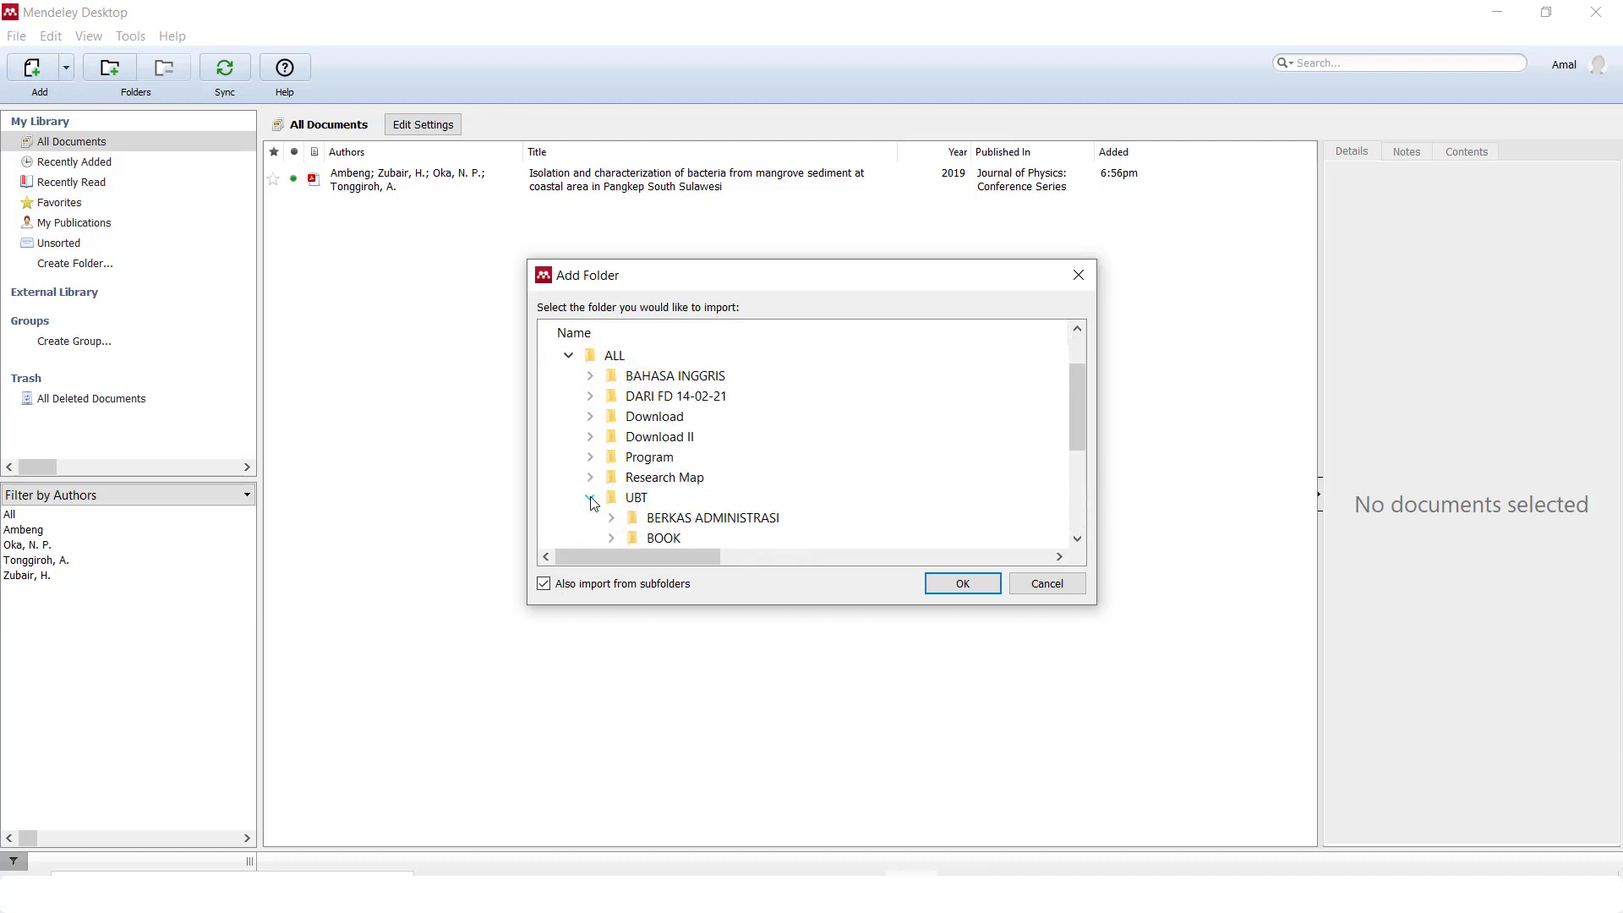
drag(1076, 399, 1082, 489)
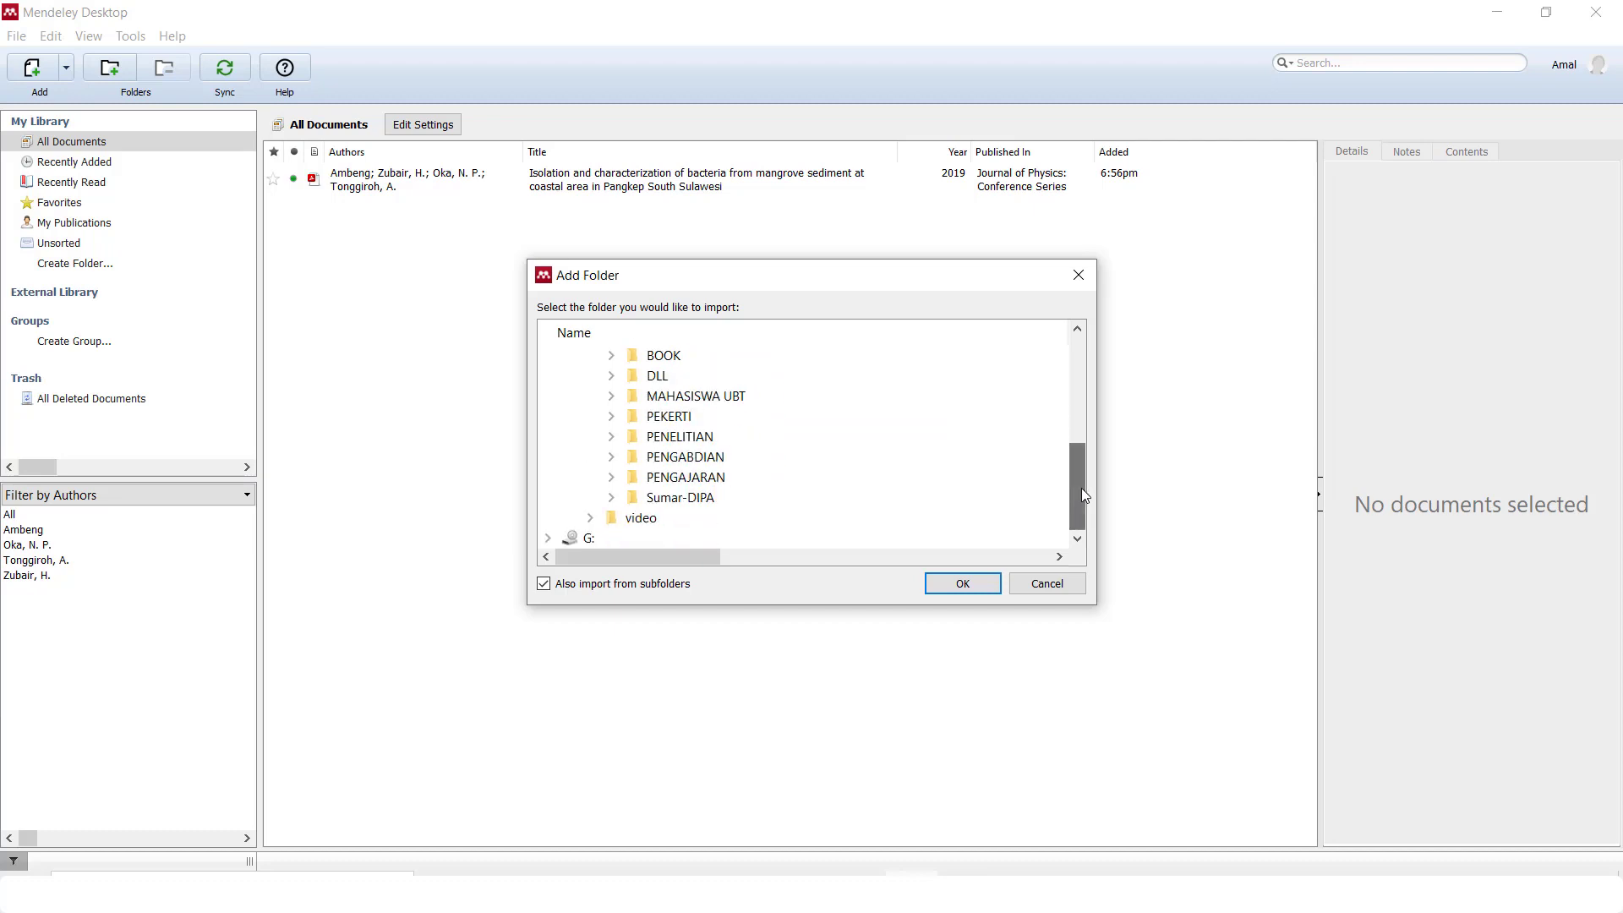
click(614, 438)
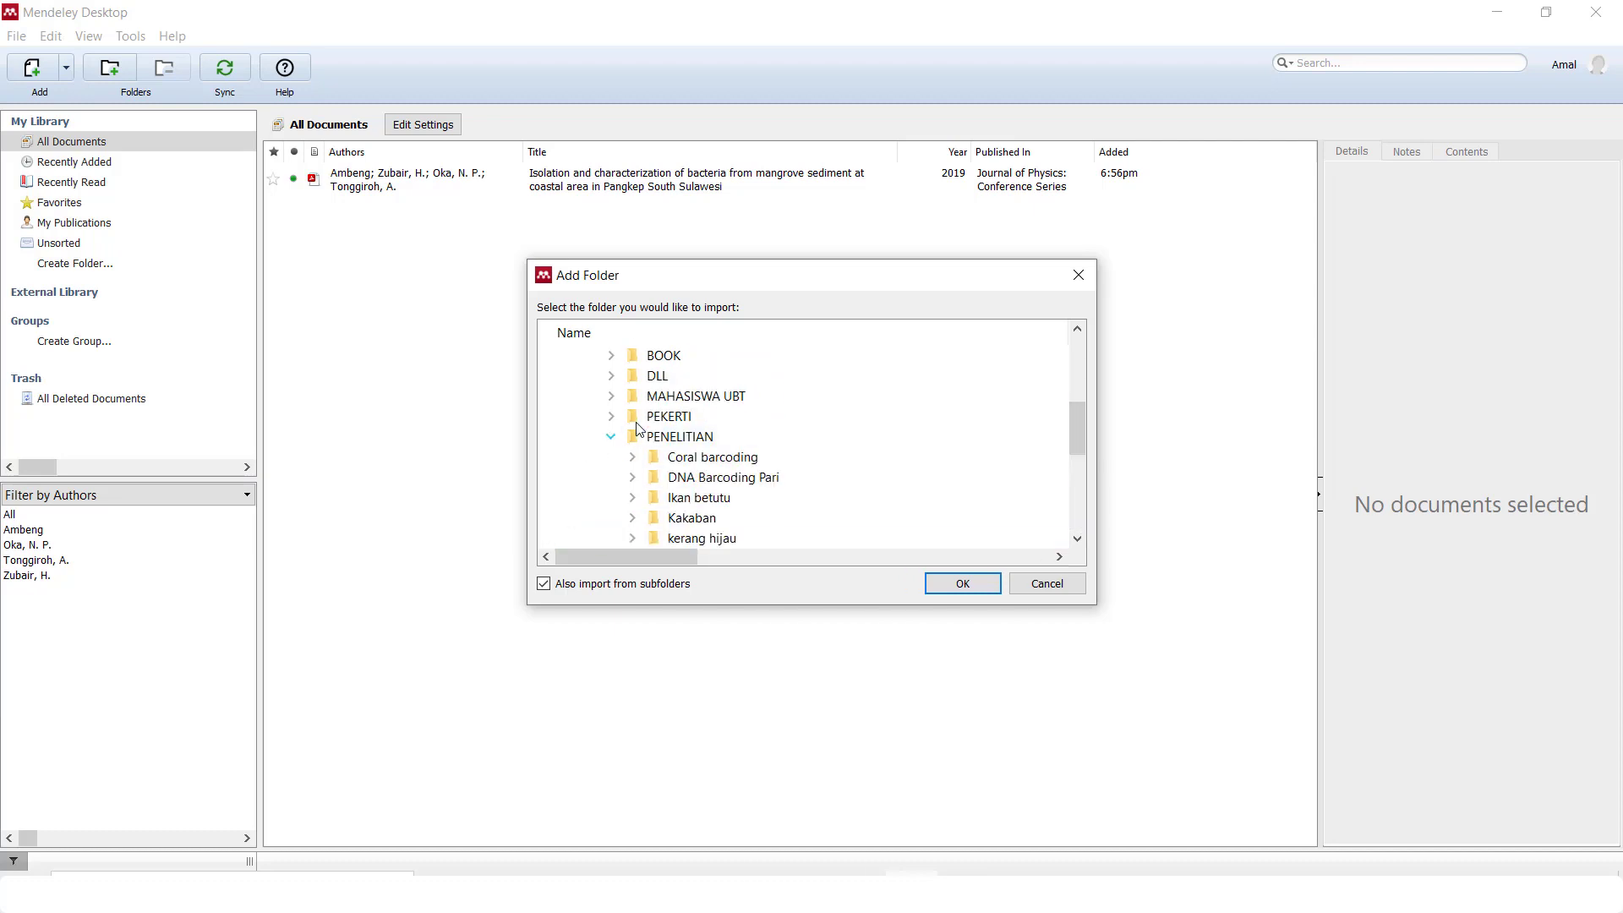
drag(1075, 423, 1078, 452)
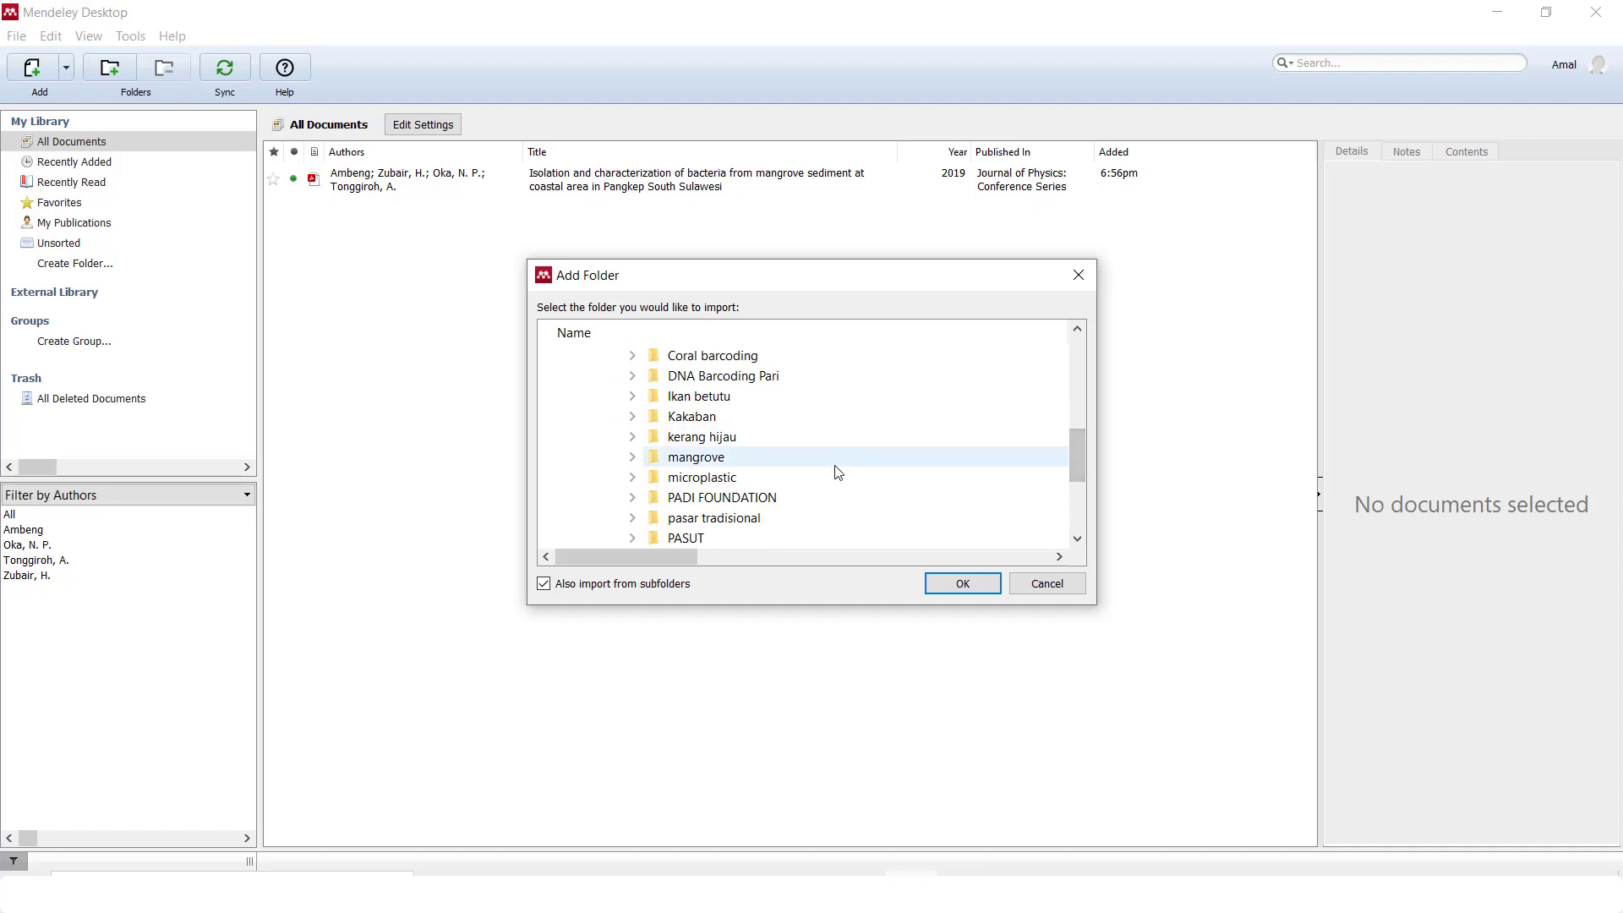
click(676, 462)
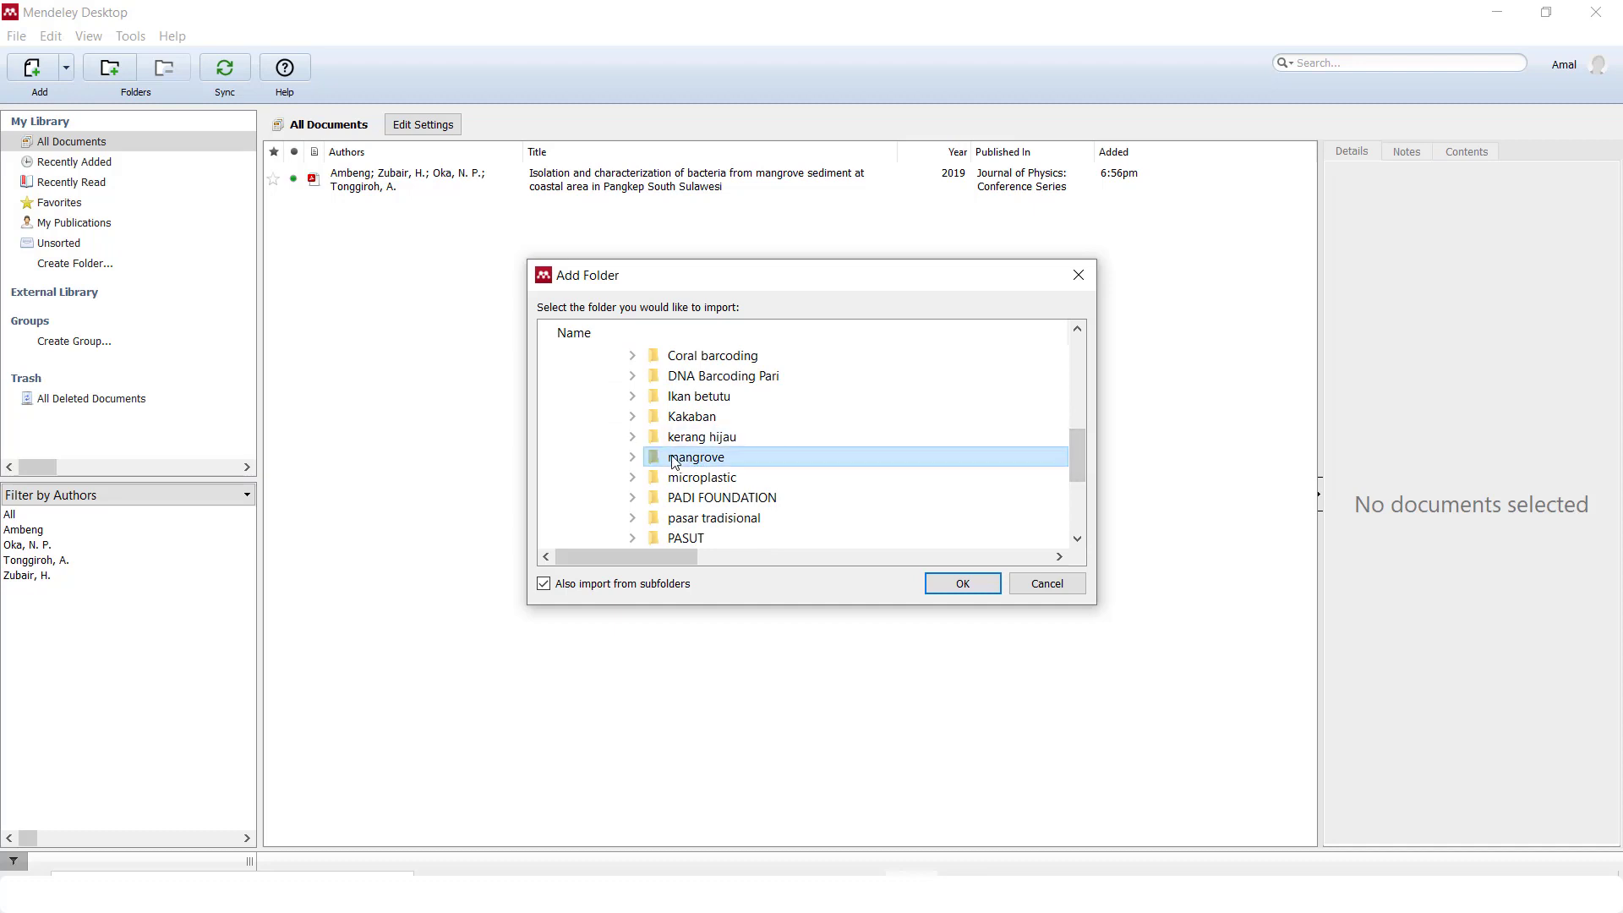
click(981, 585)
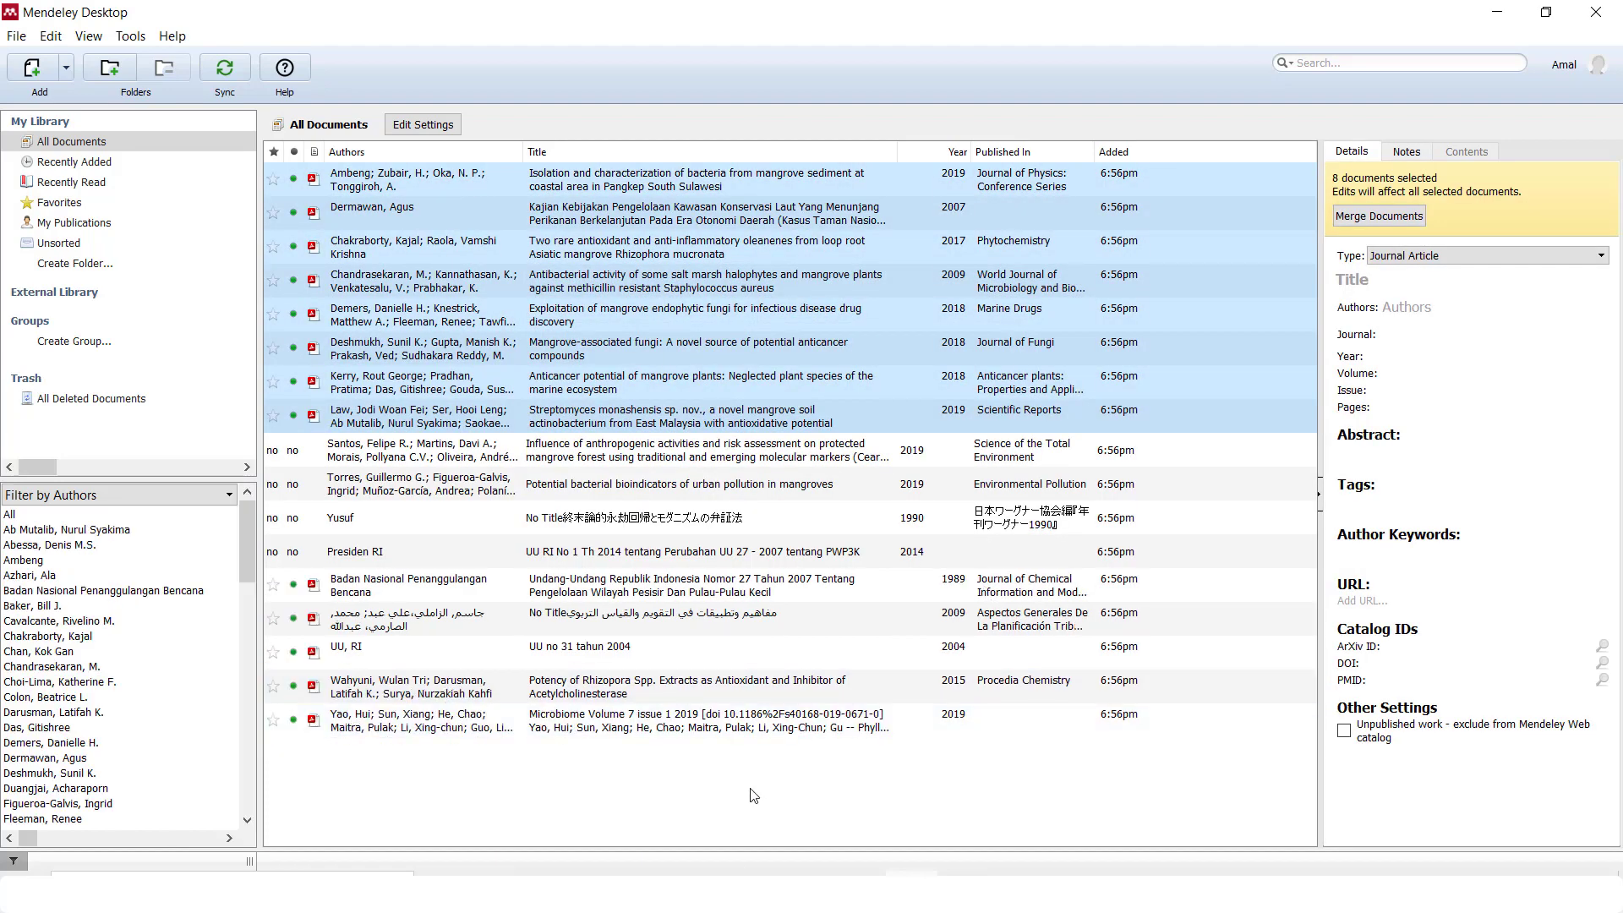
click(753, 795)
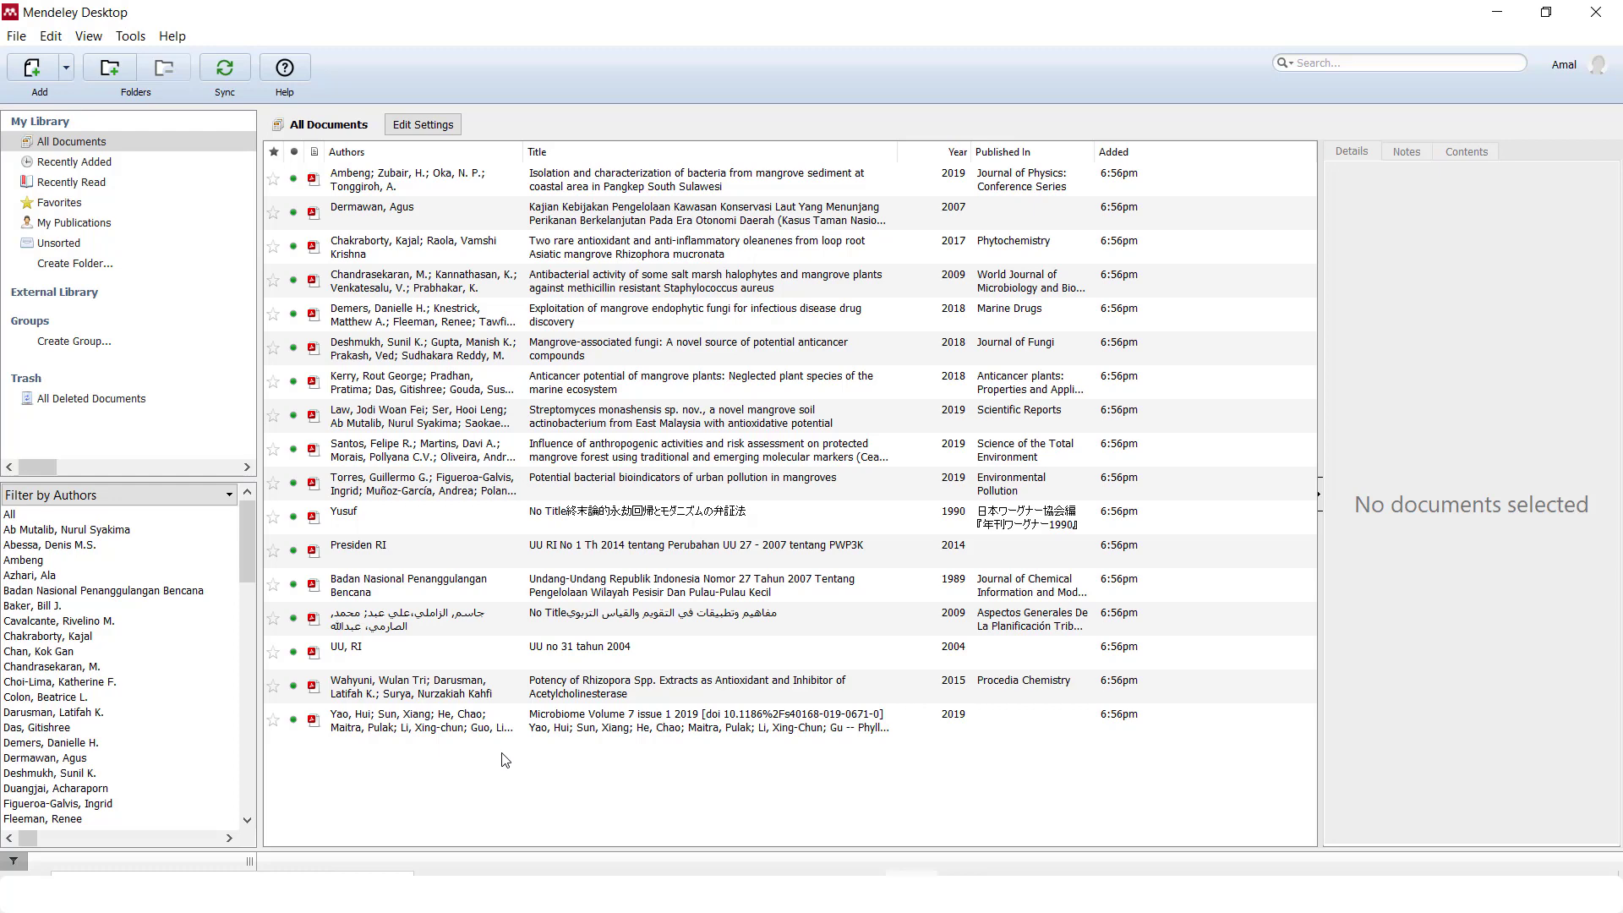
Show the Add button's dropdown with its document-adding options, including Watch Folder
click(67, 71)
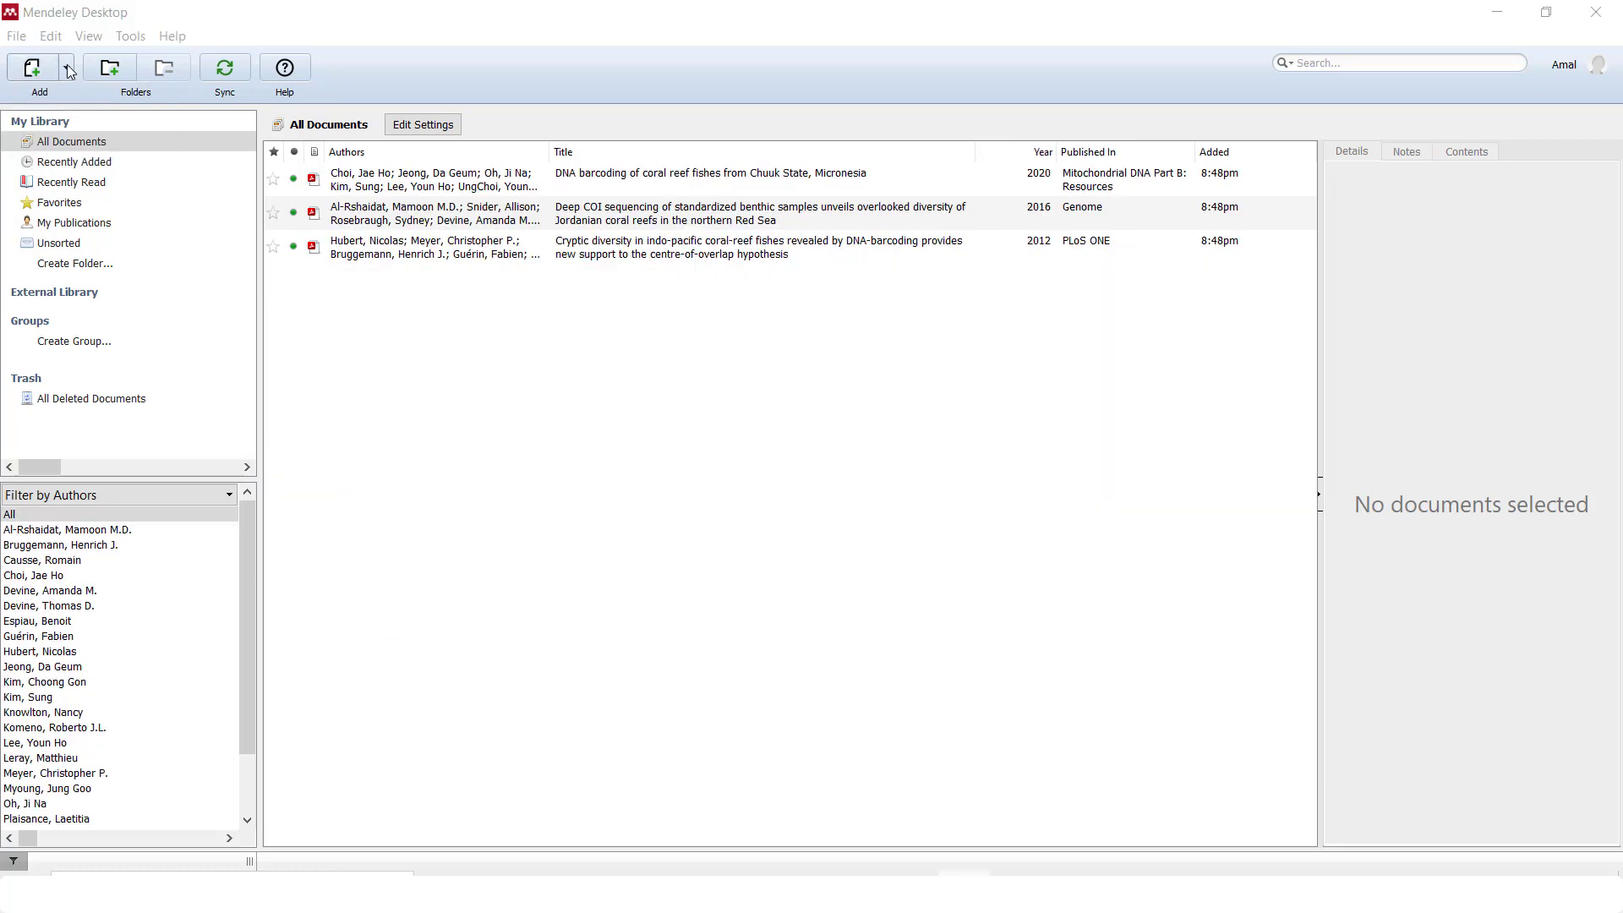
click(67, 67)
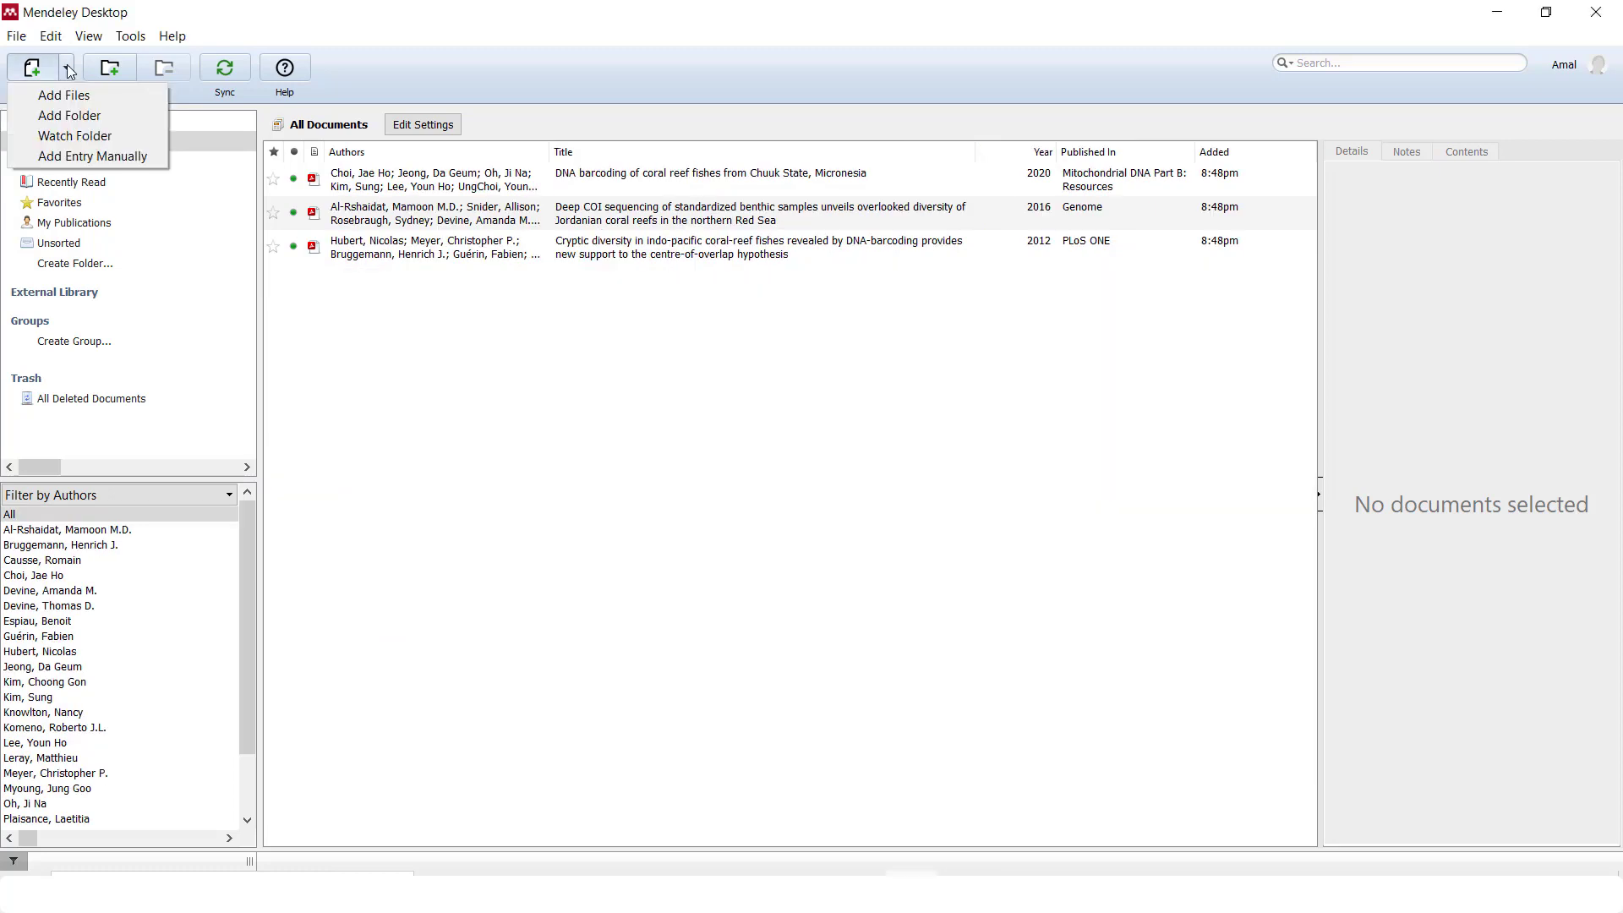
Watch the Coral barcoding, Kakaban and Mangrove folders on DATA (E:), importing five new papers
click(149, 136)
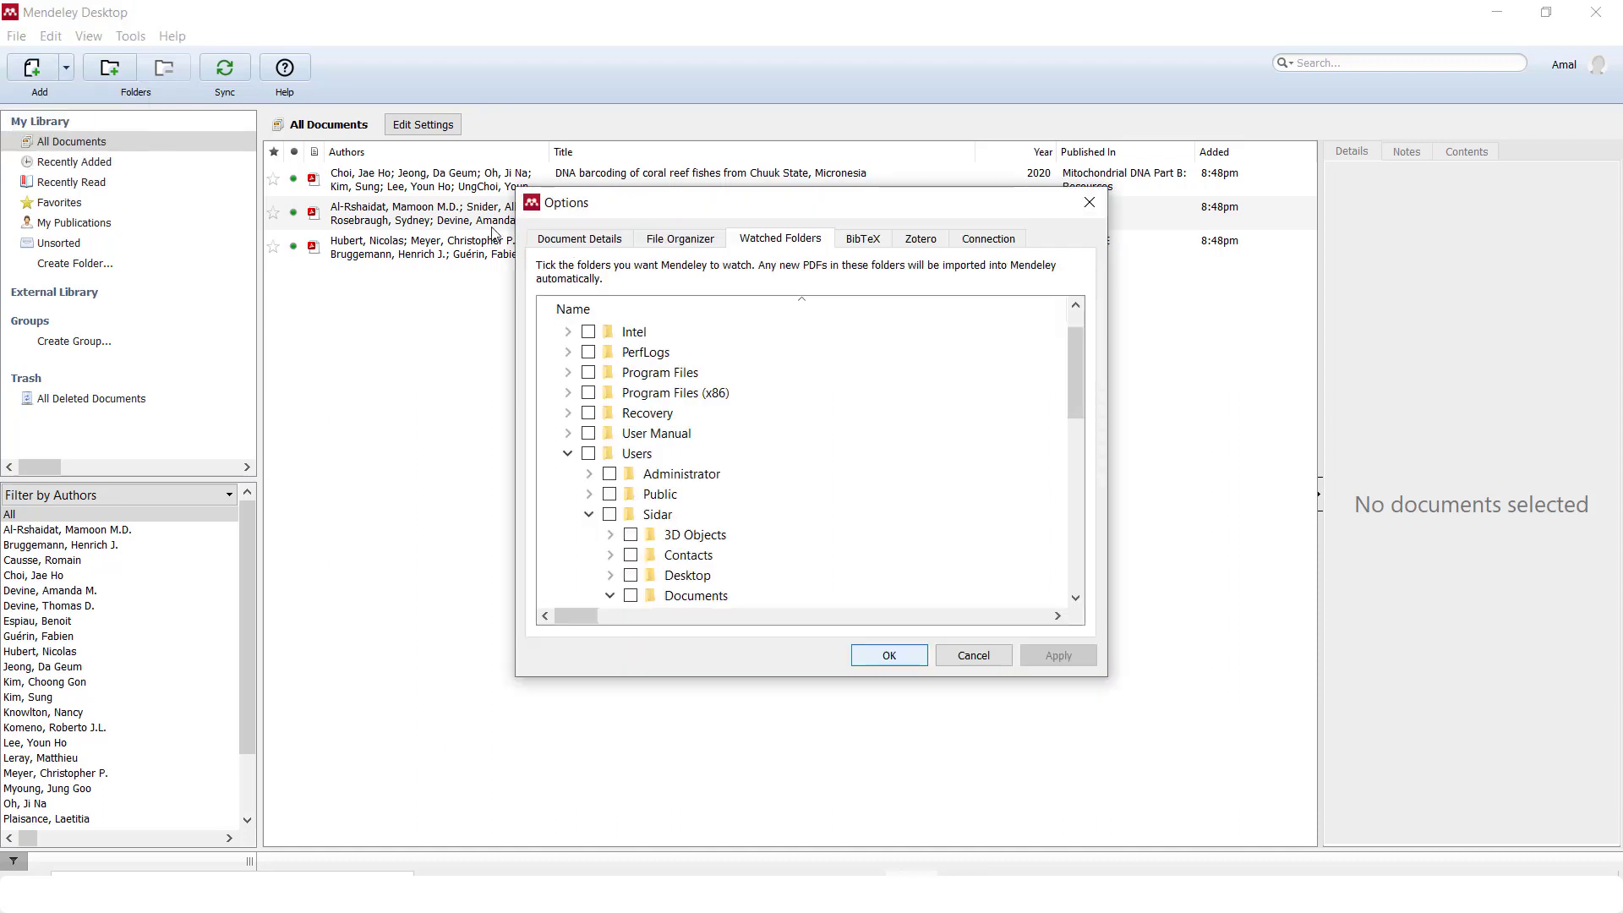
click(568, 452)
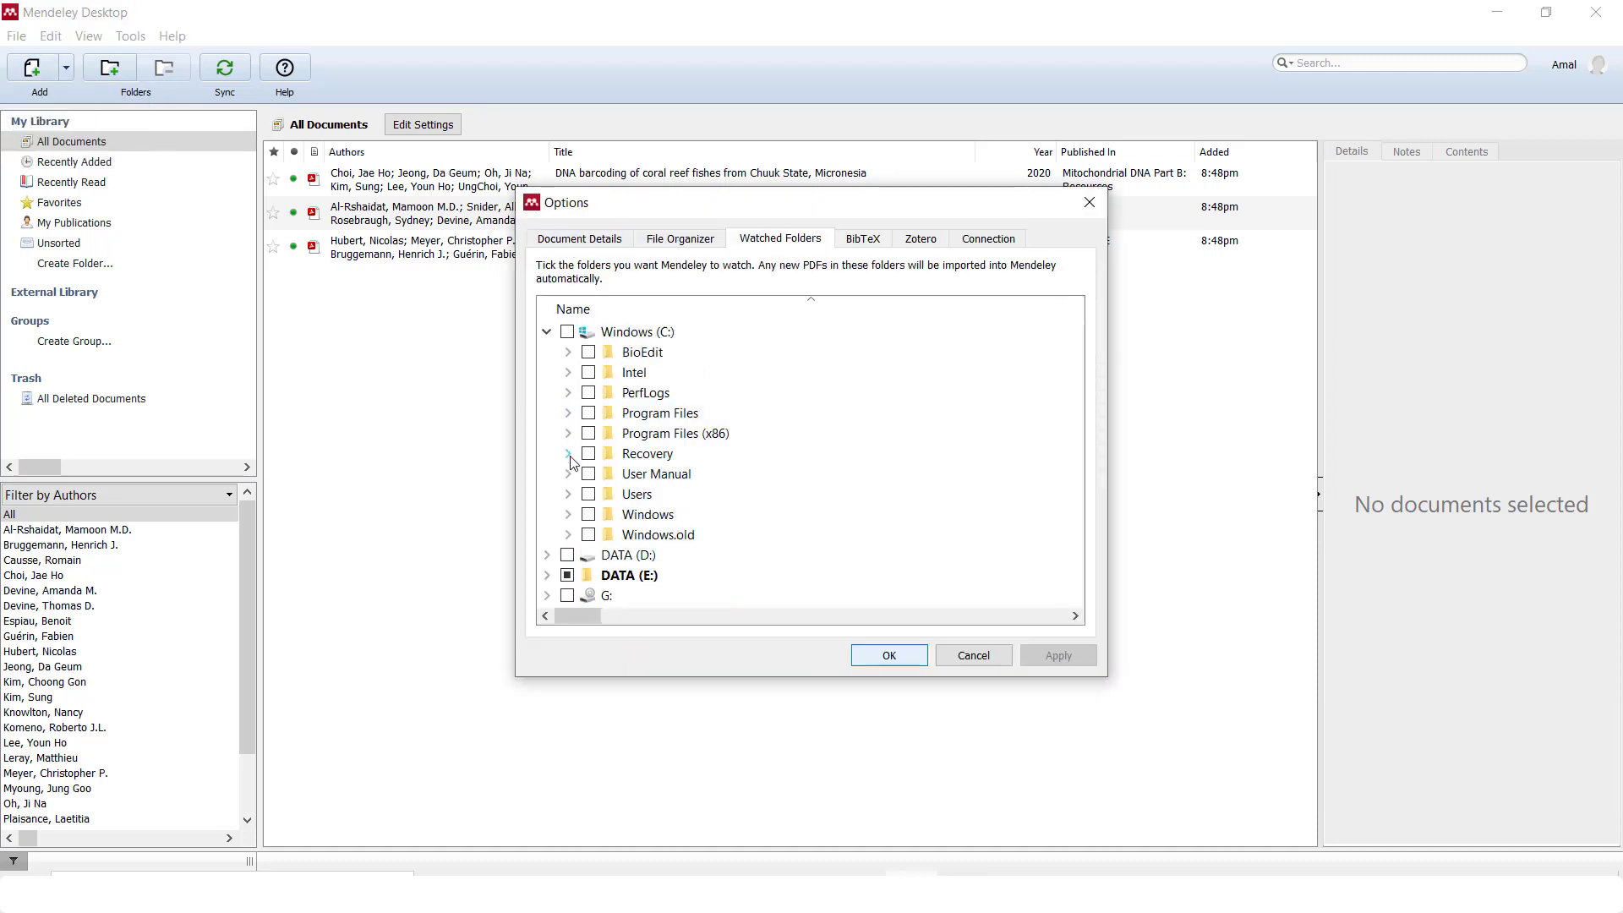
click(547, 331)
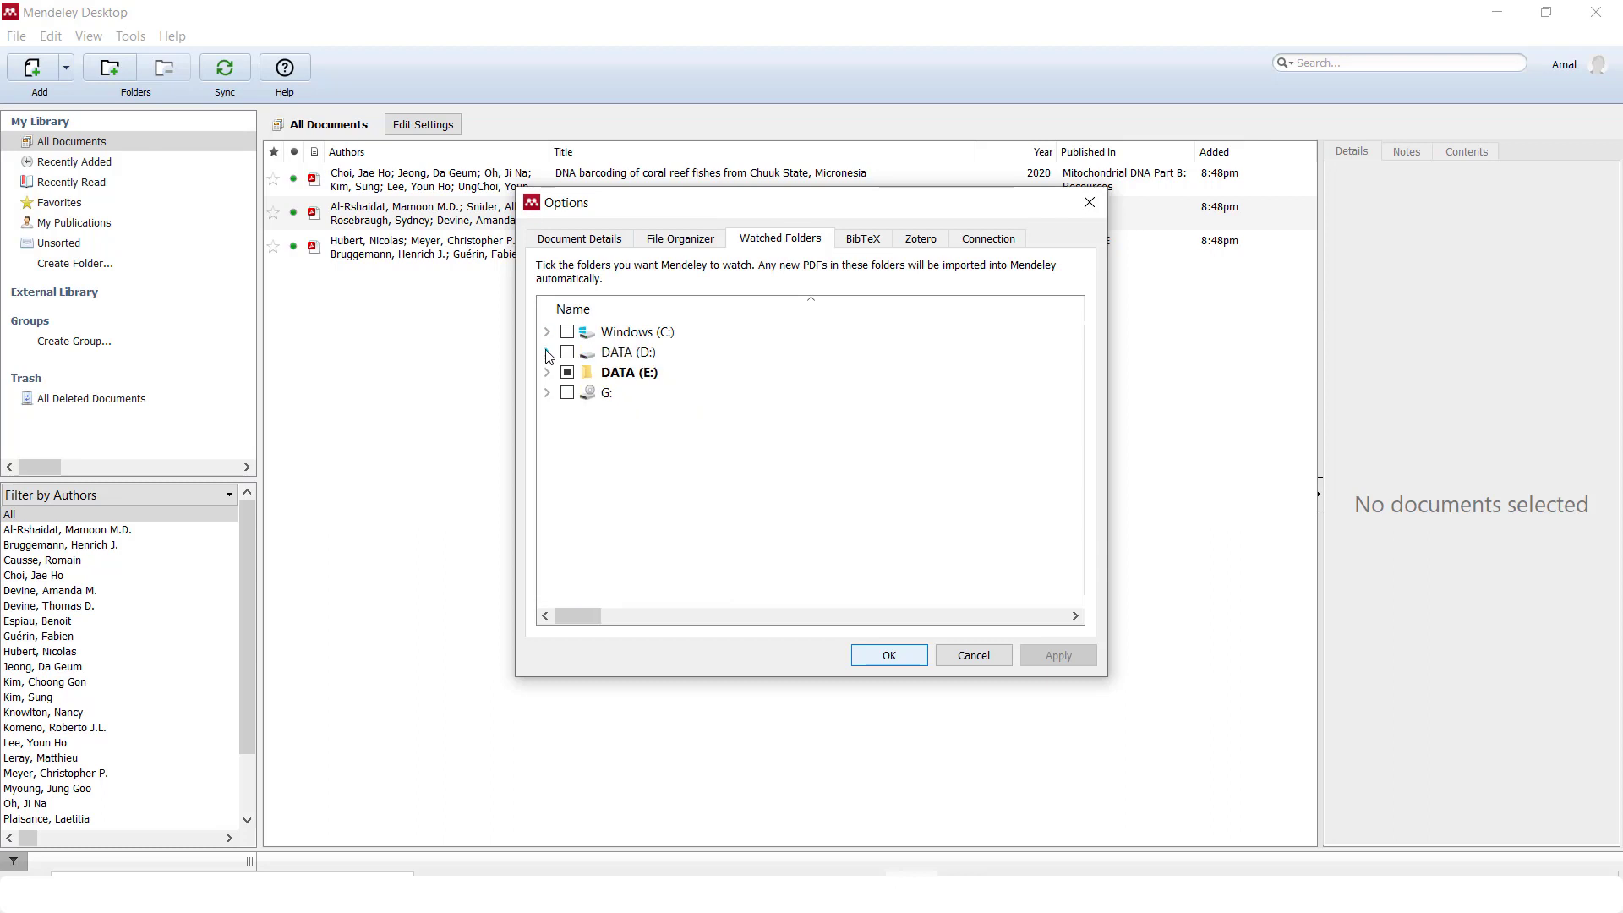
click(547, 372)
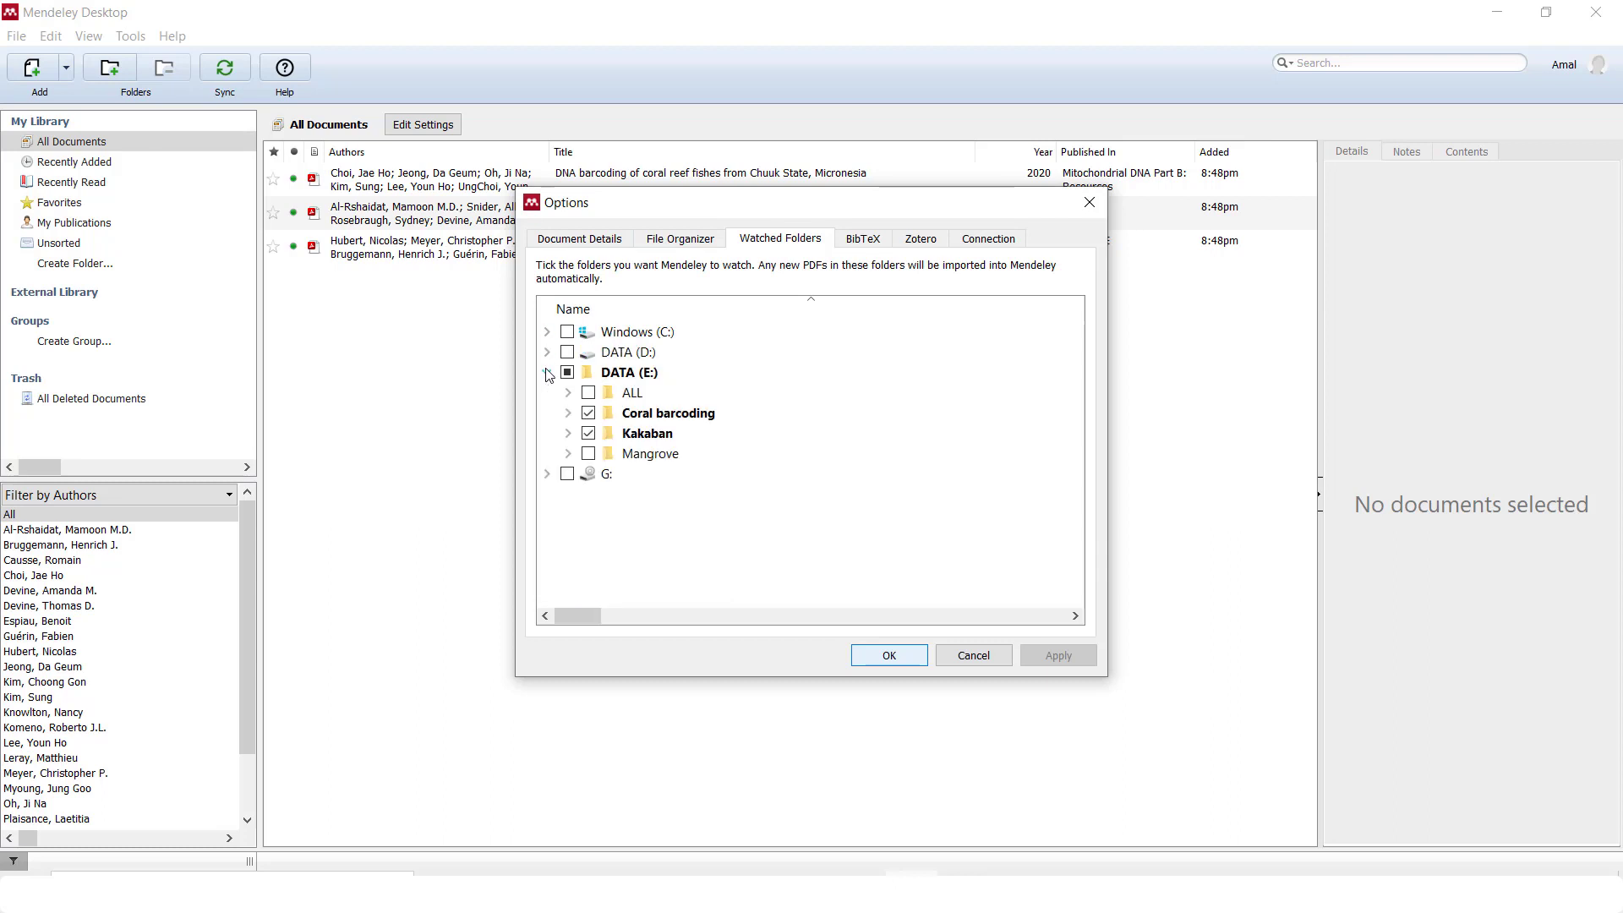
click(588, 413)
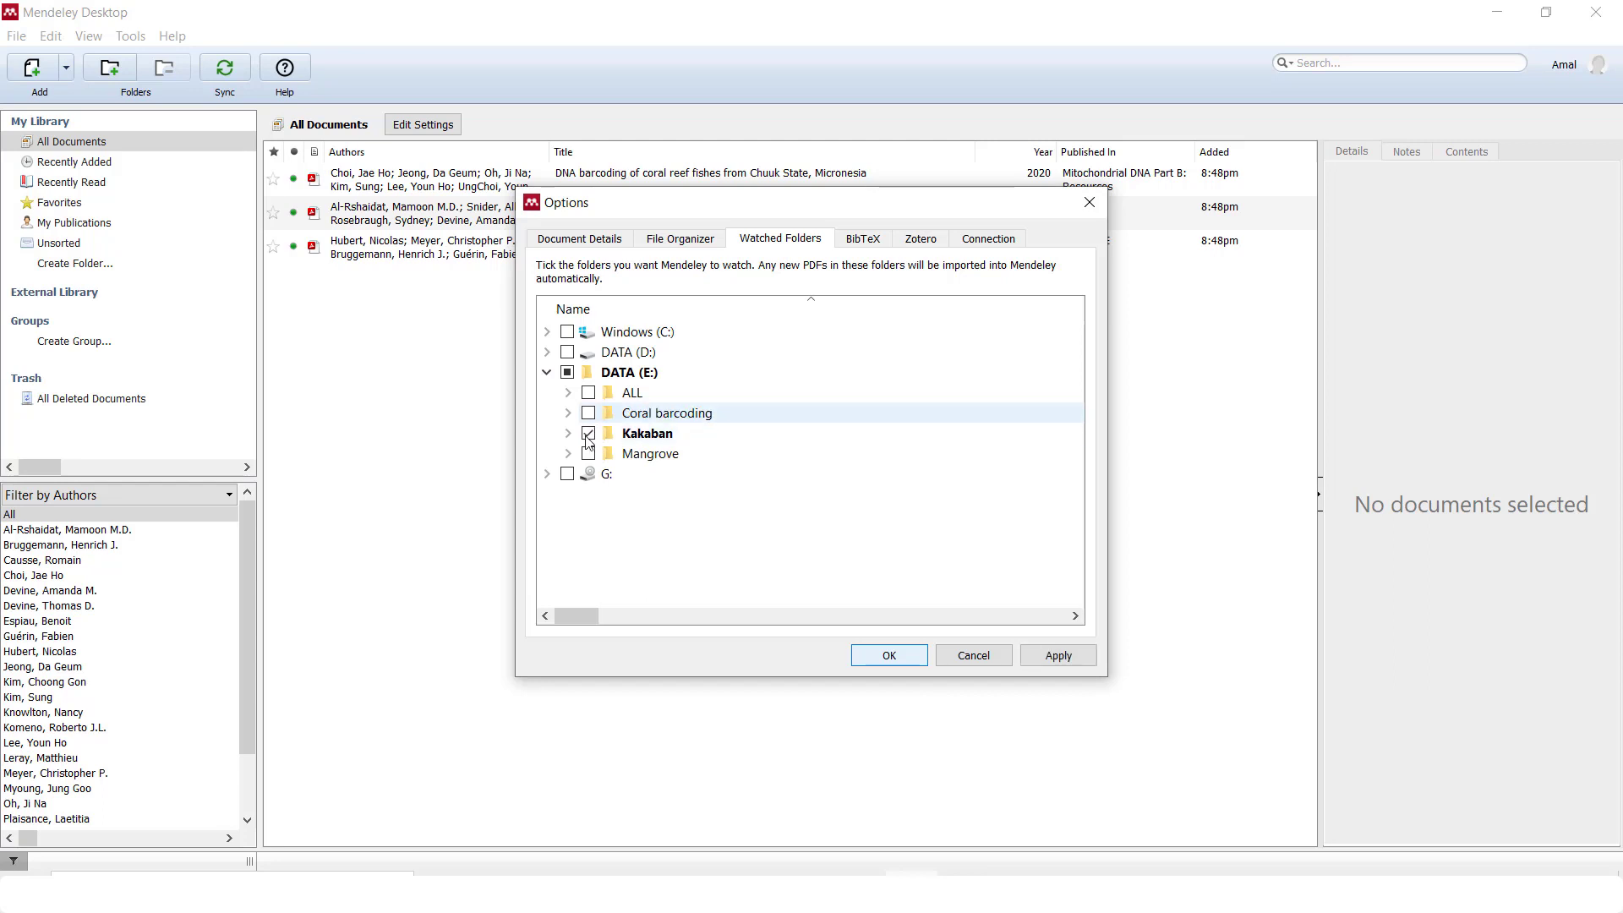
click(588, 455)
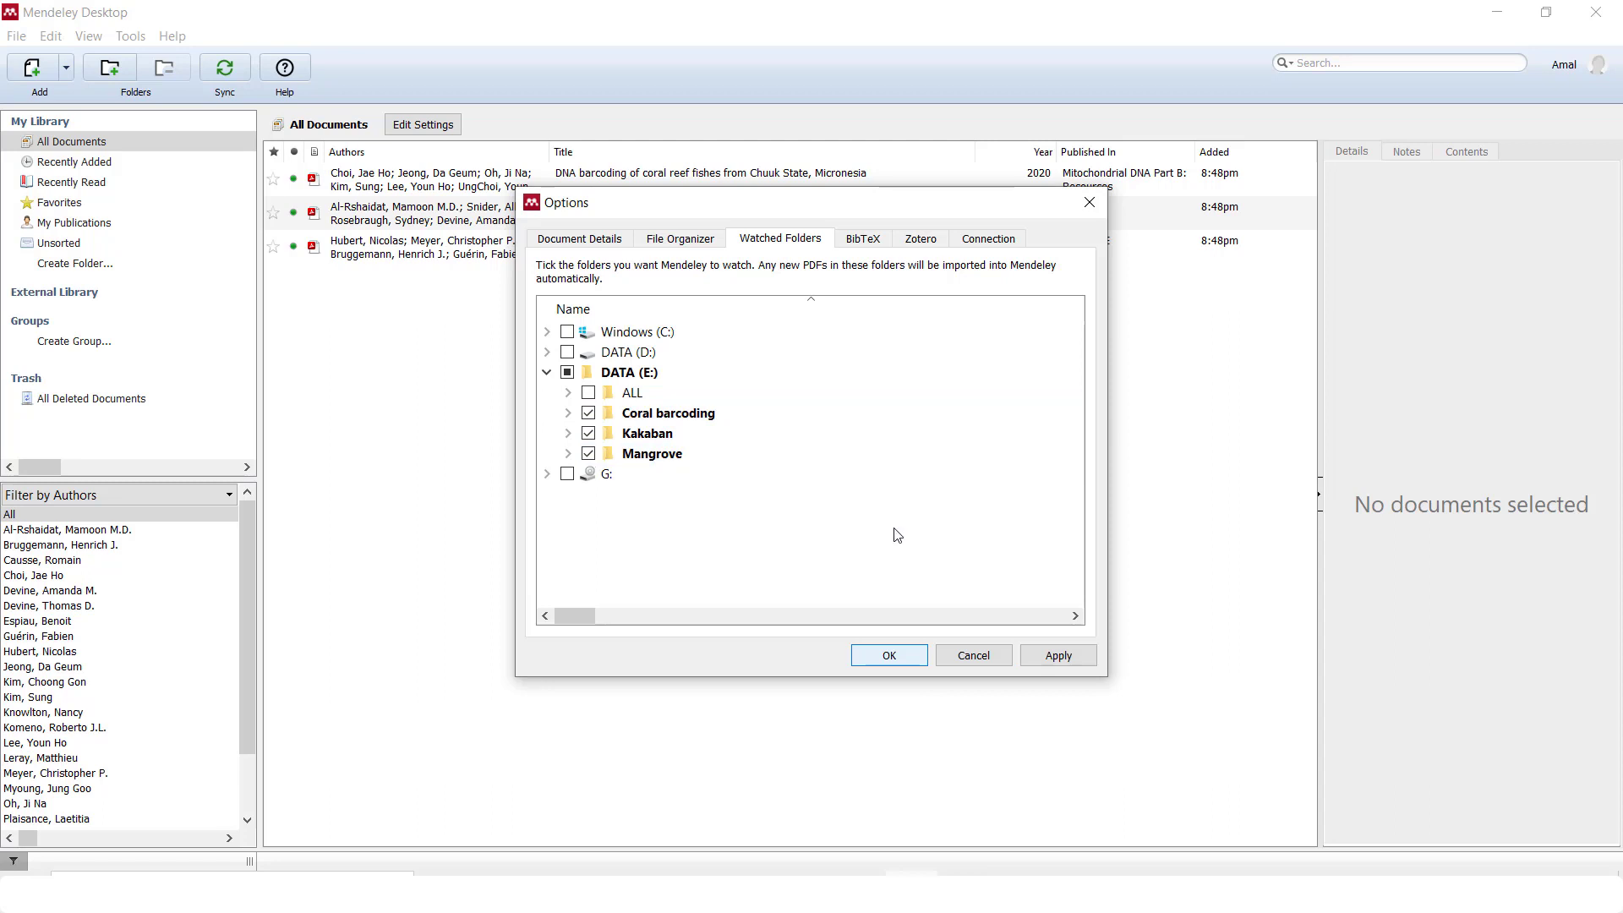
click(1058, 655)
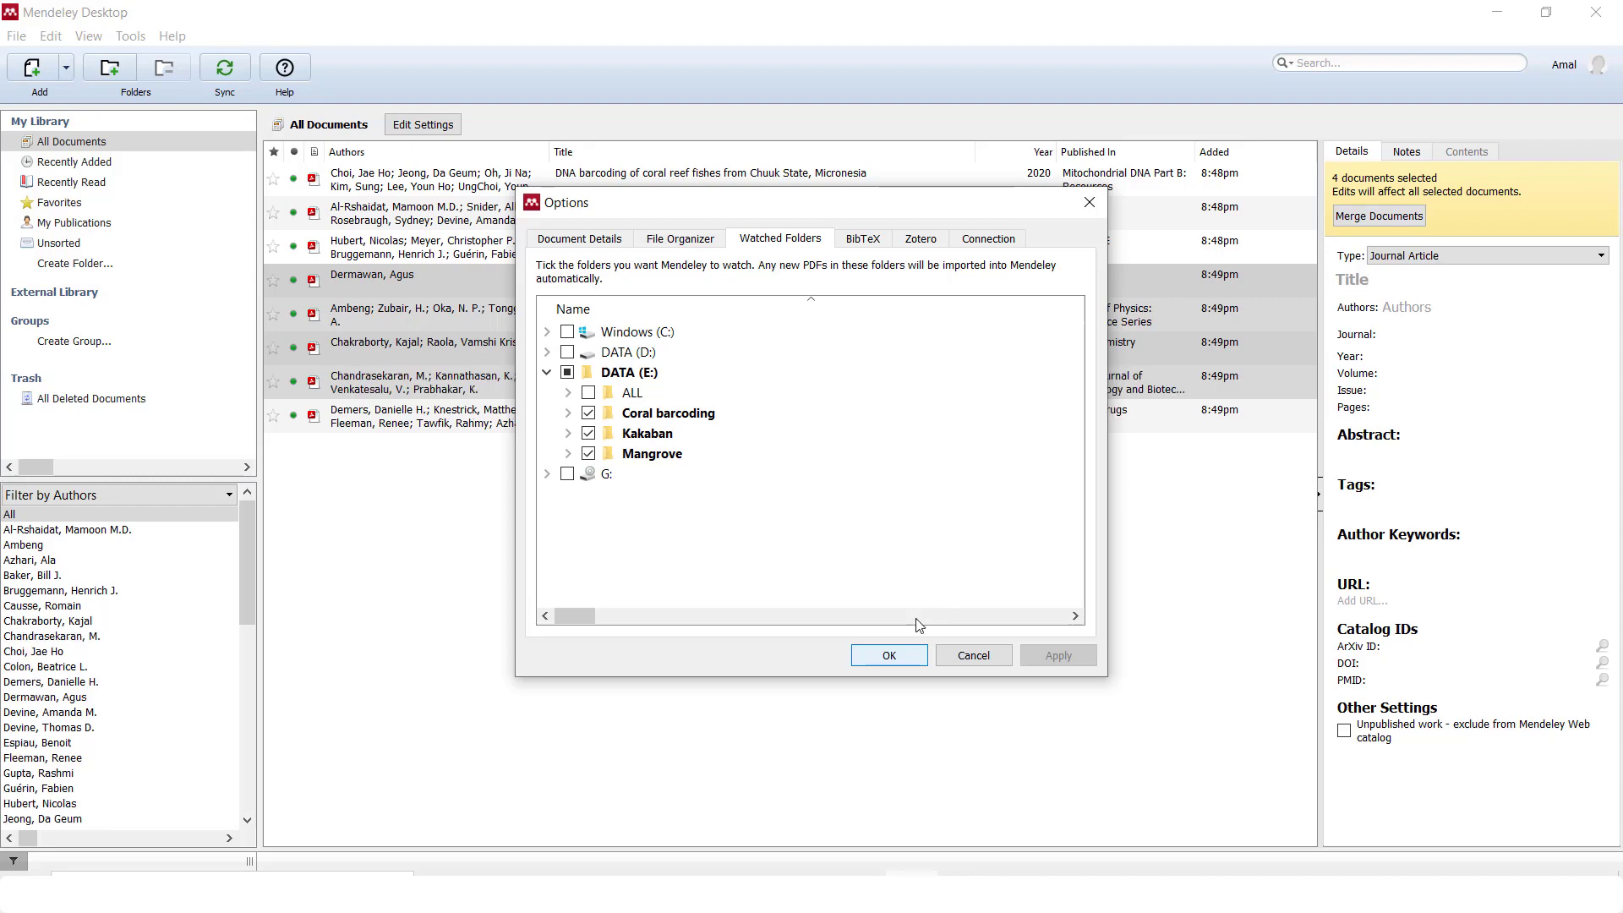
click(888, 655)
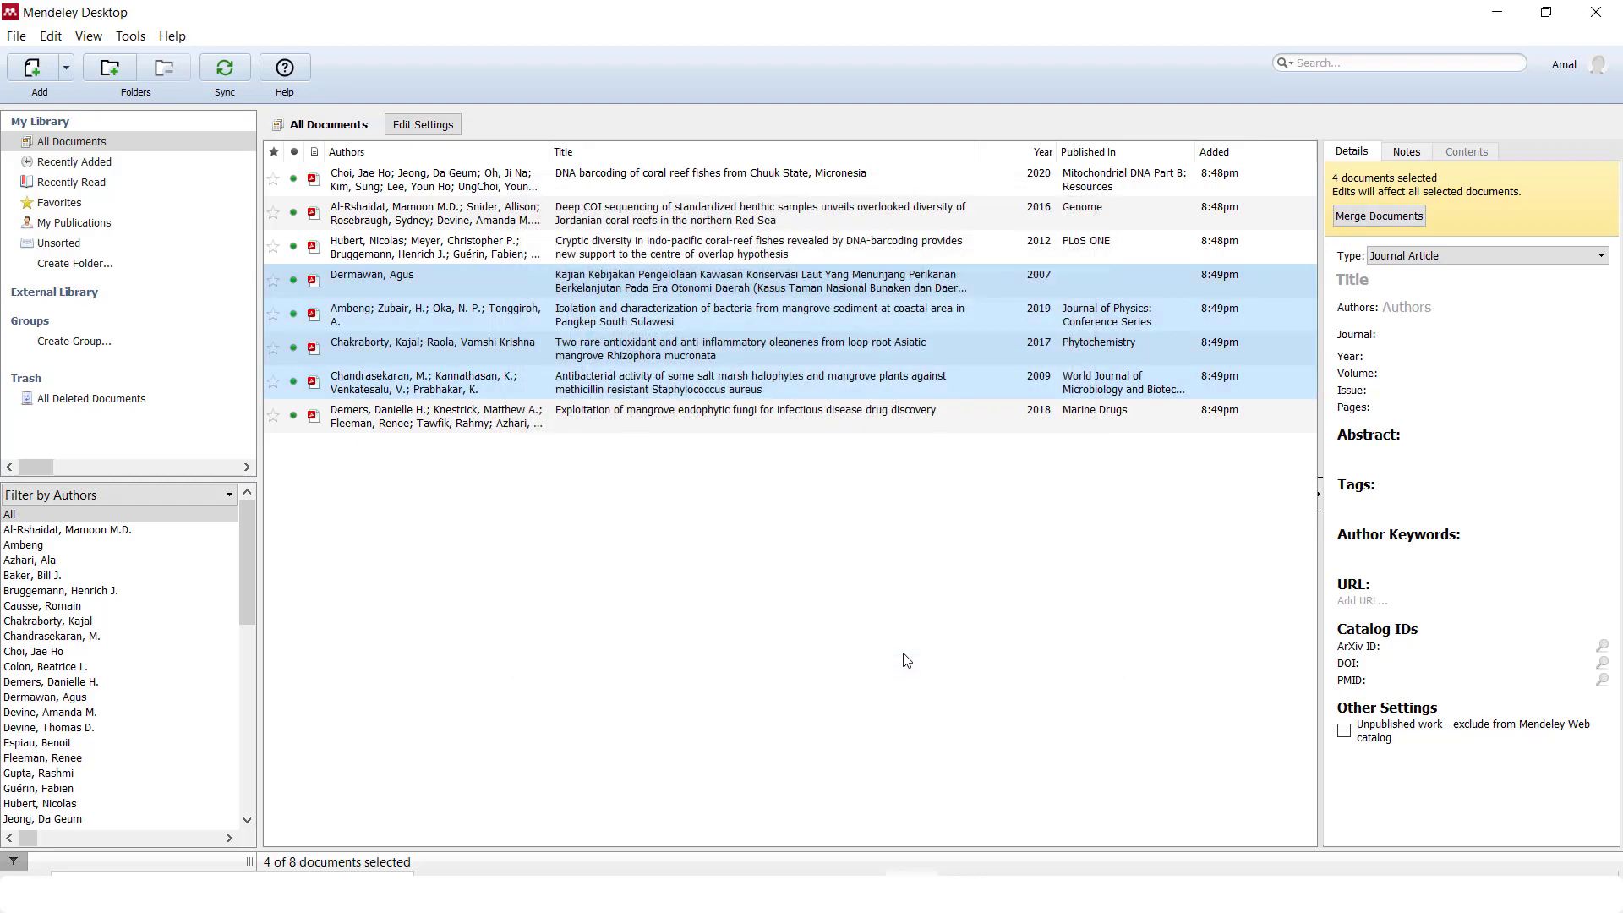
click(553, 589)
click(71, 66)
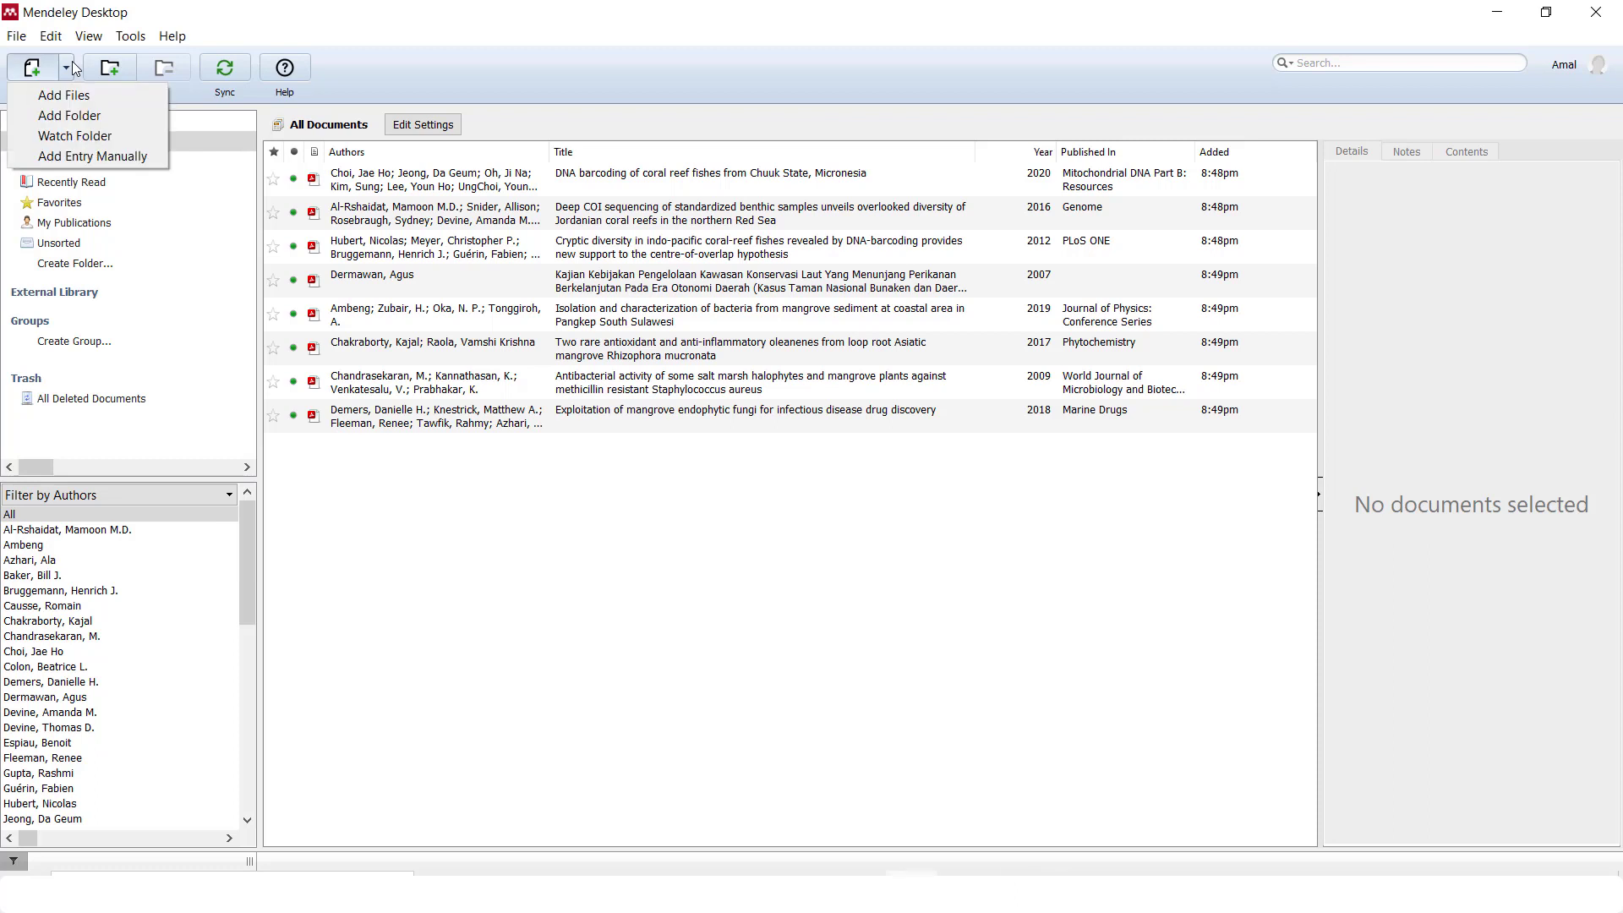
Start a blank Journal Article entry manually, then bring chakraborty2017.pdf forward in Nitro Pro
click(154, 154)
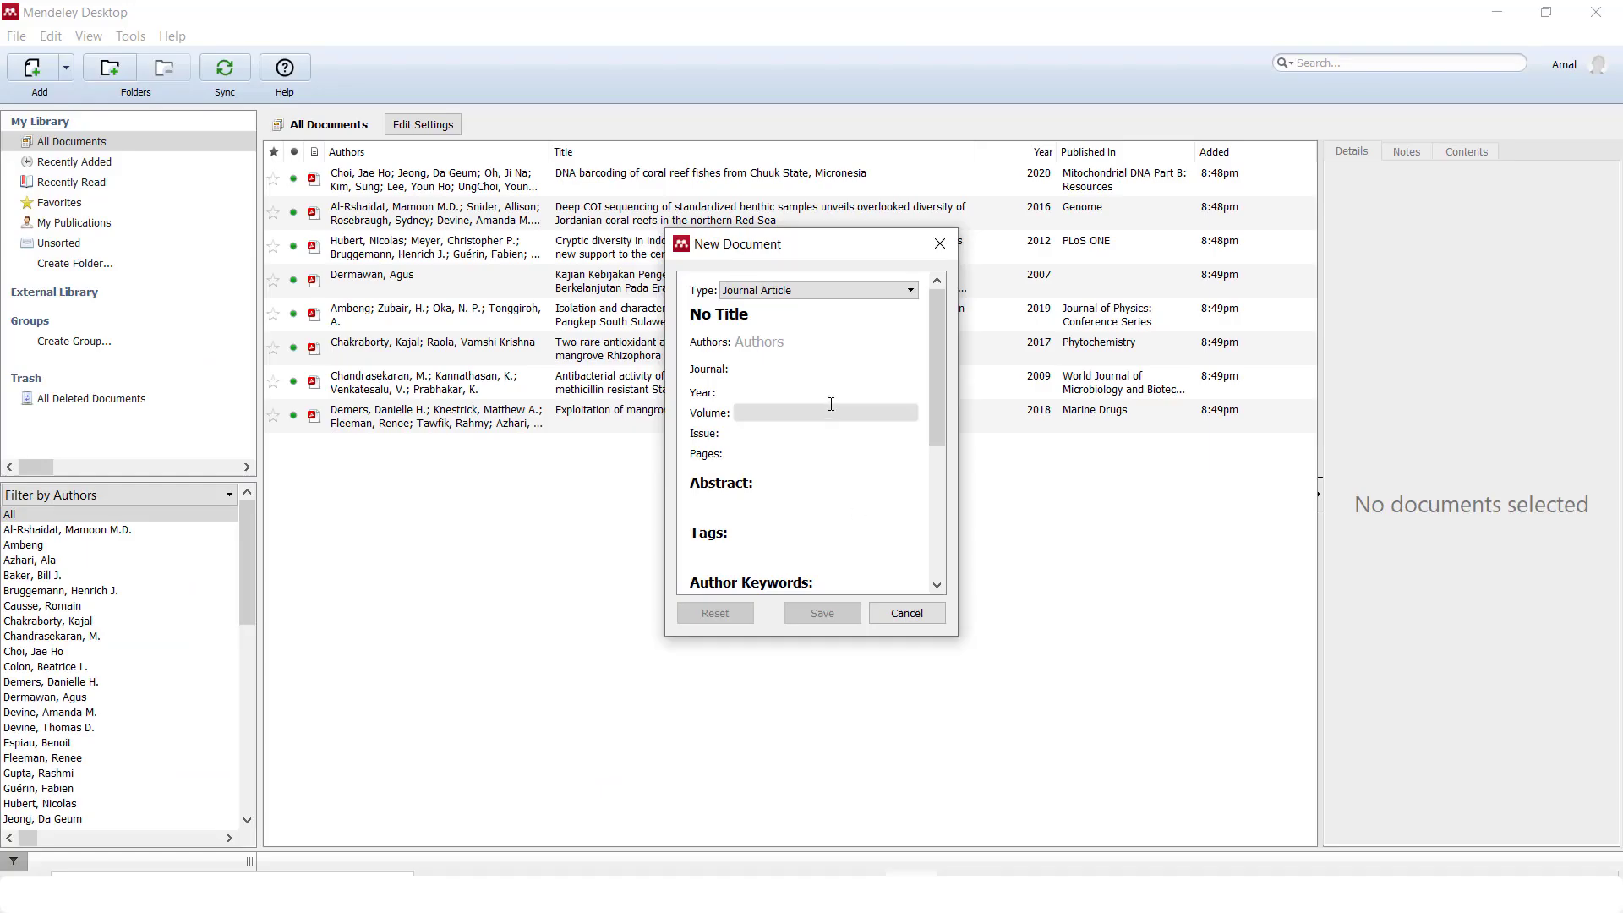
click(788, 342)
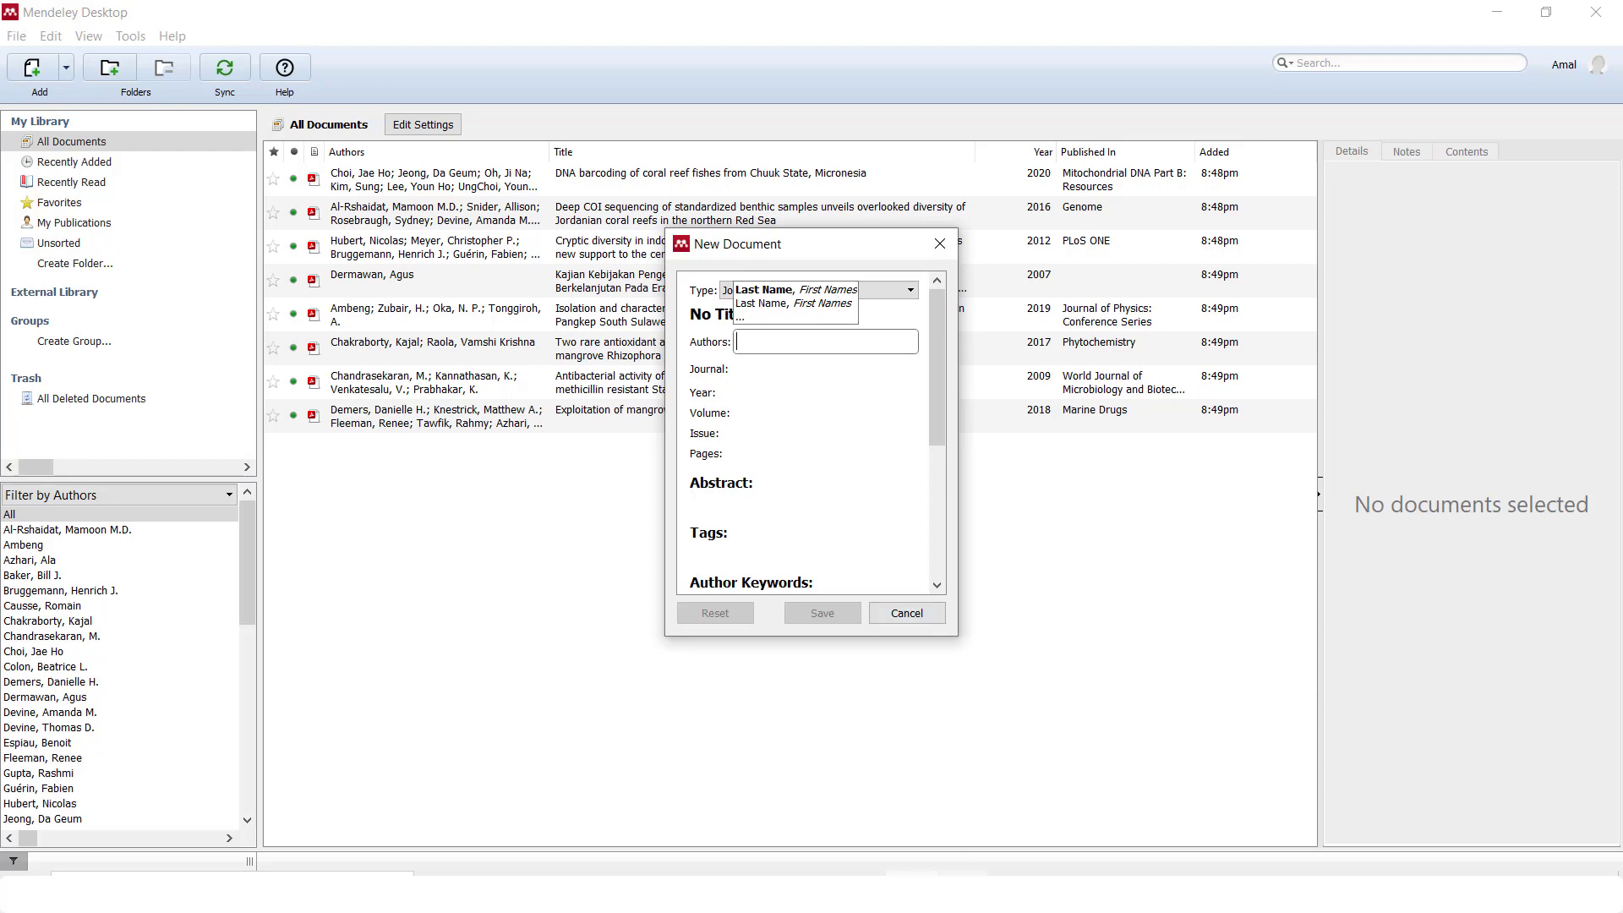
click(968, 891)
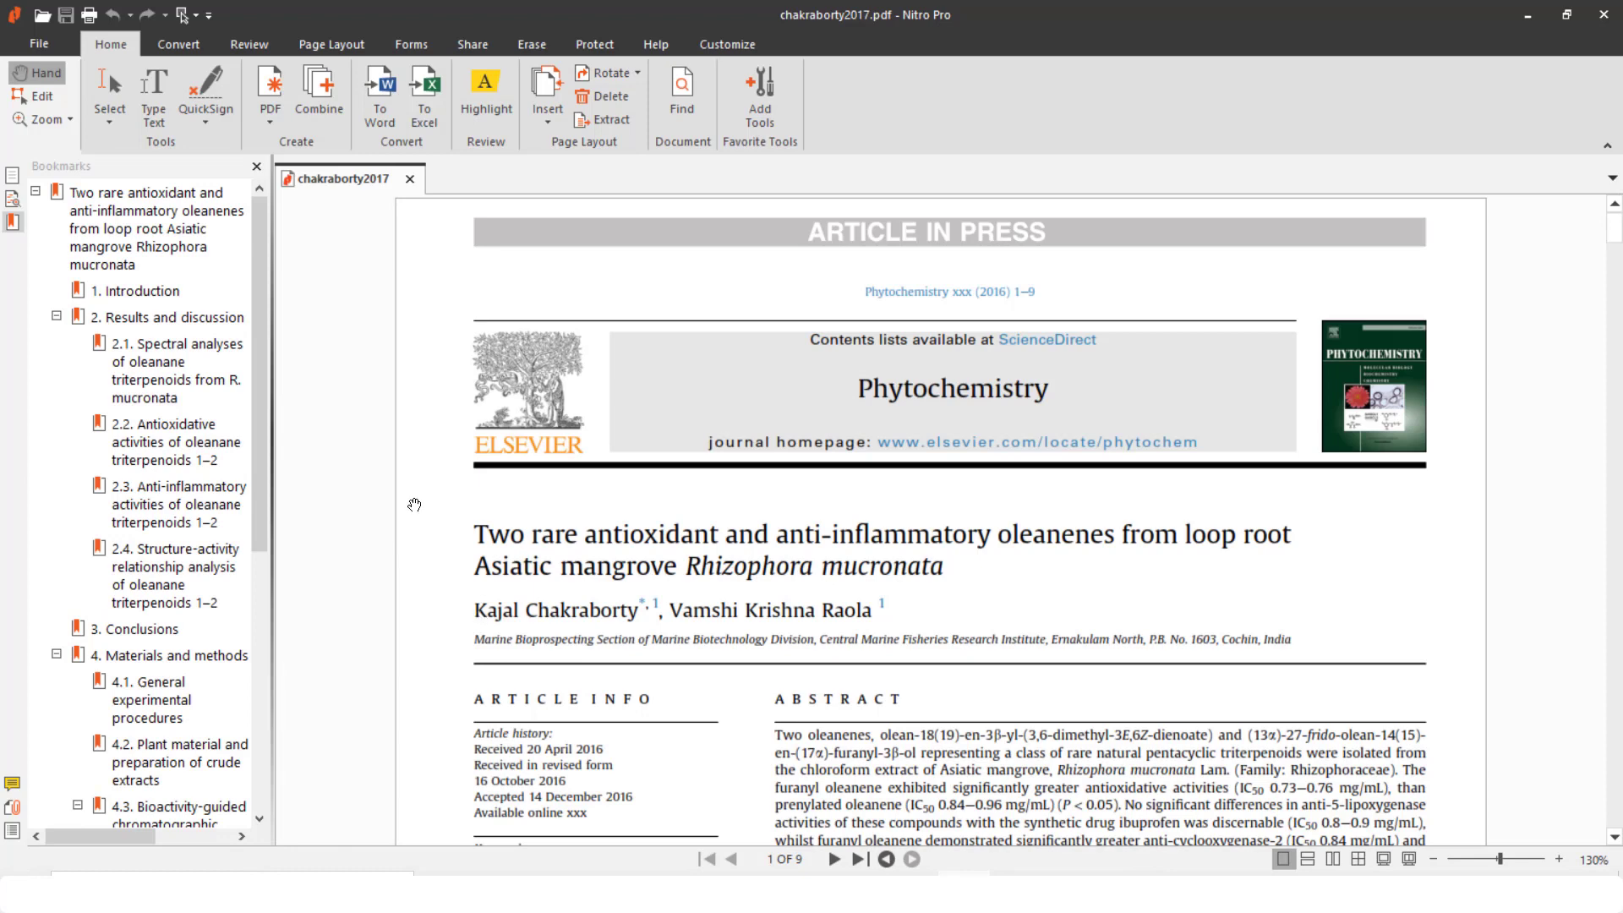
Copy the first author's name from chakraborty2017.pdf's title page and return to Mendeley
click(119, 76)
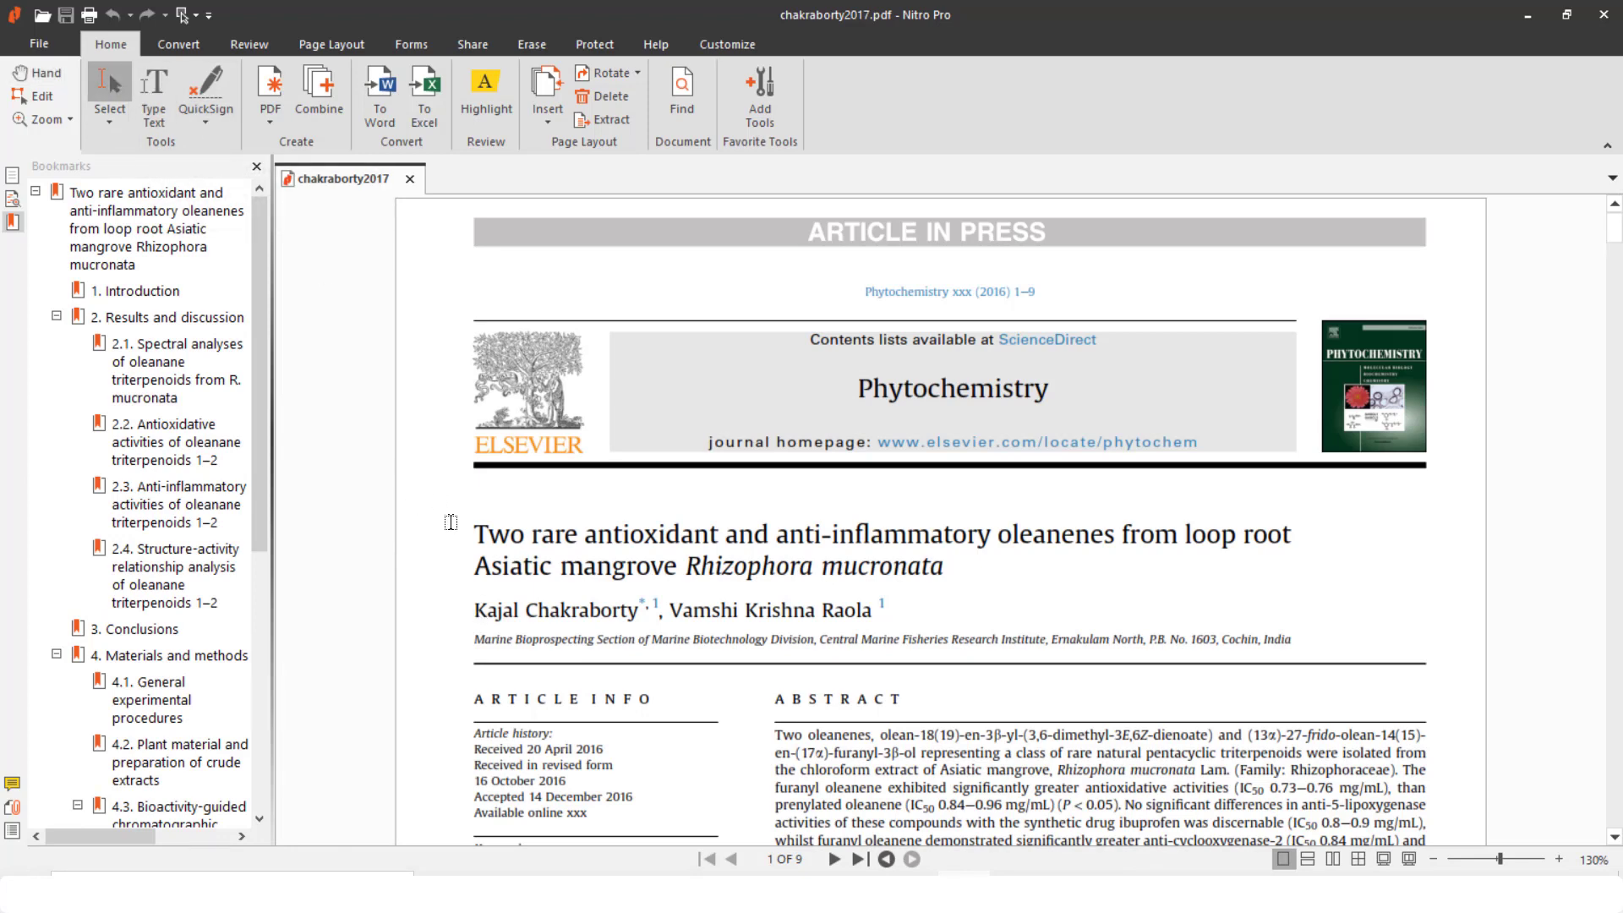
drag(458, 601, 639, 620)
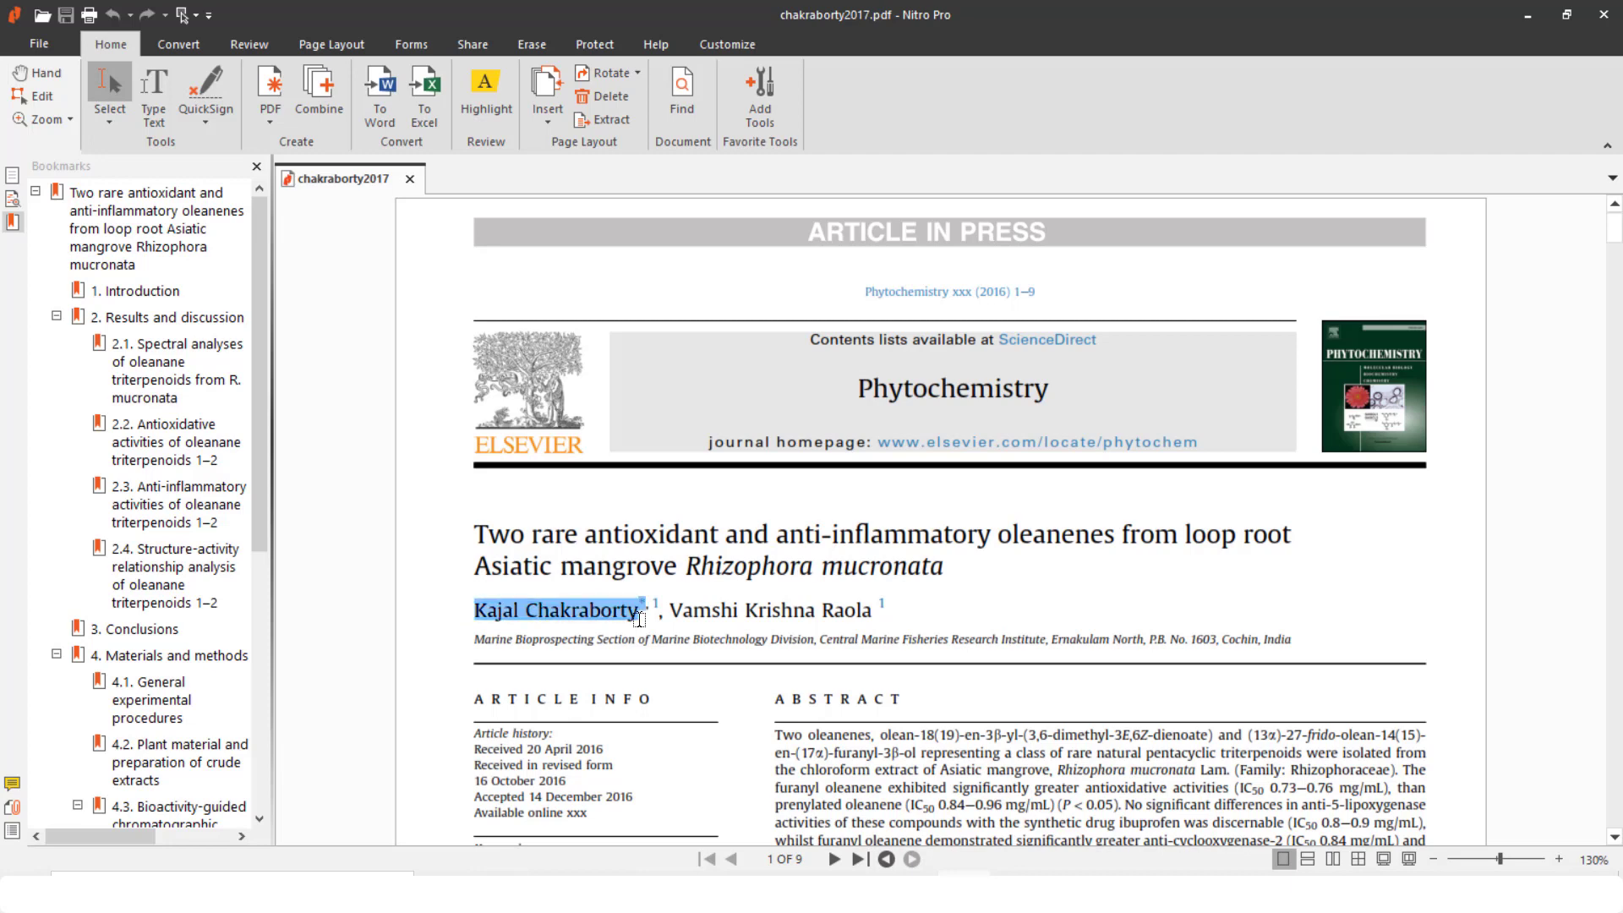
right_click(617, 619)
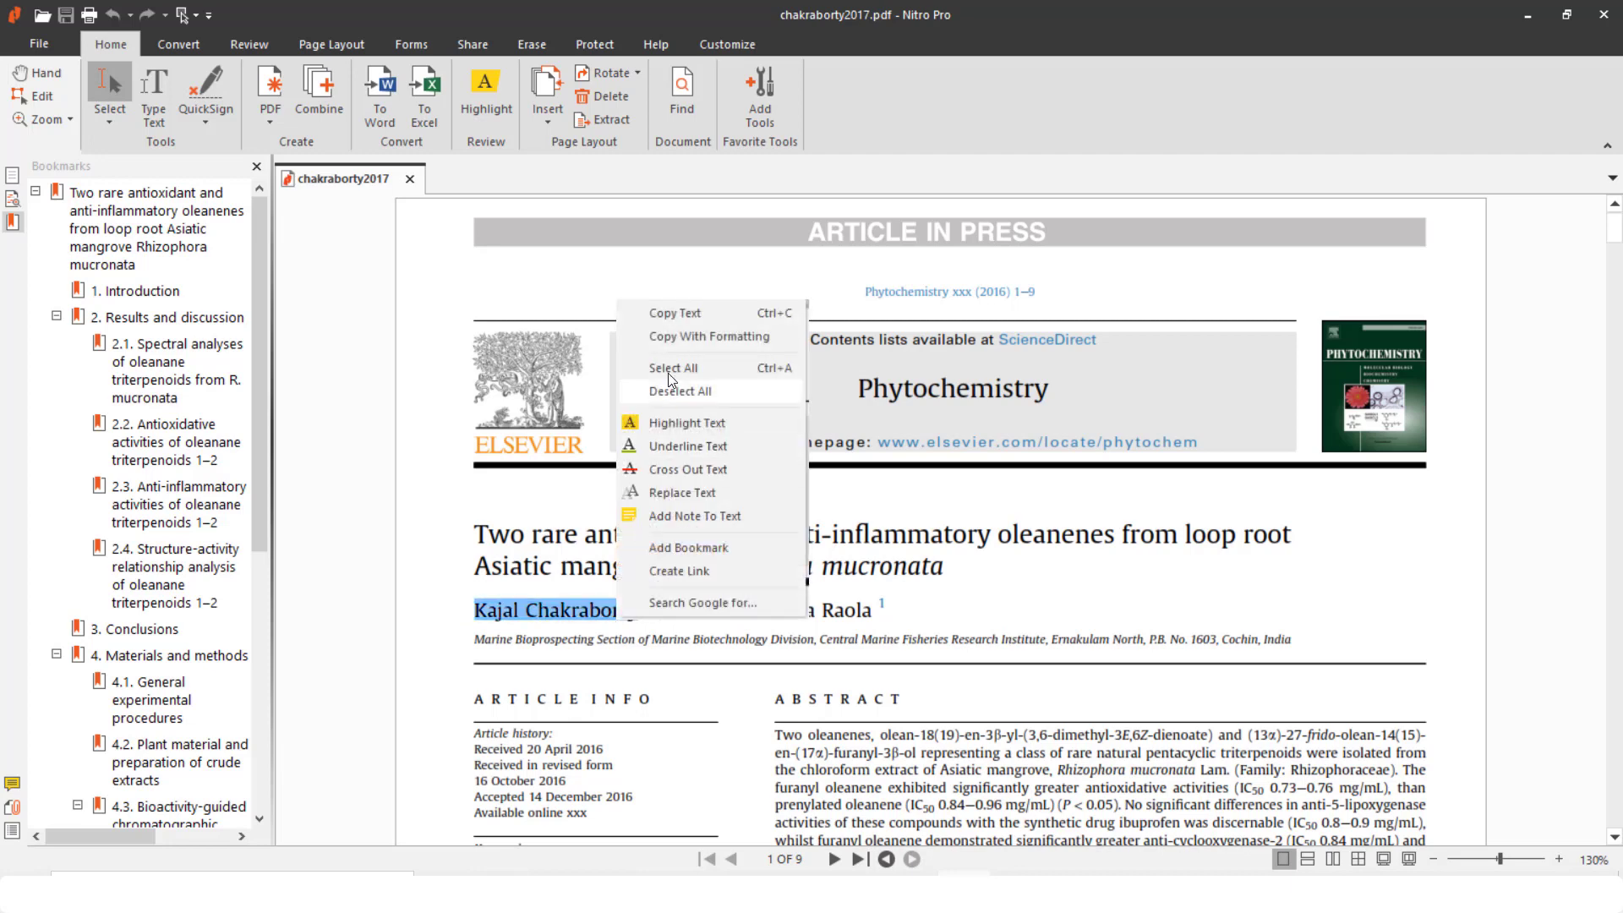
click(670, 315)
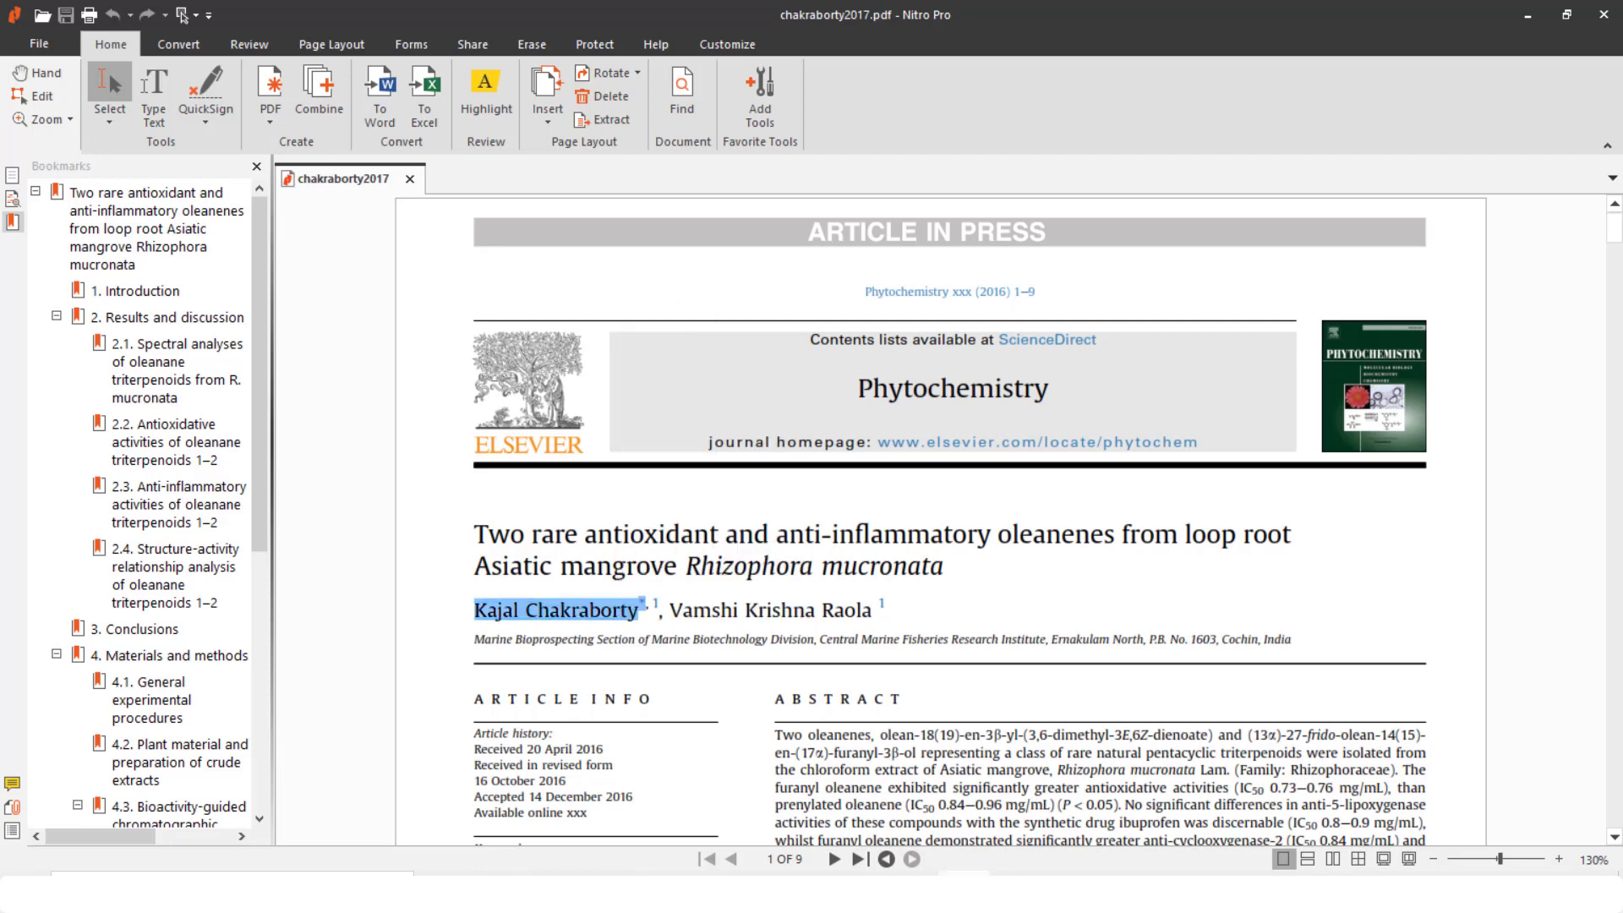
key(alt+Tab)
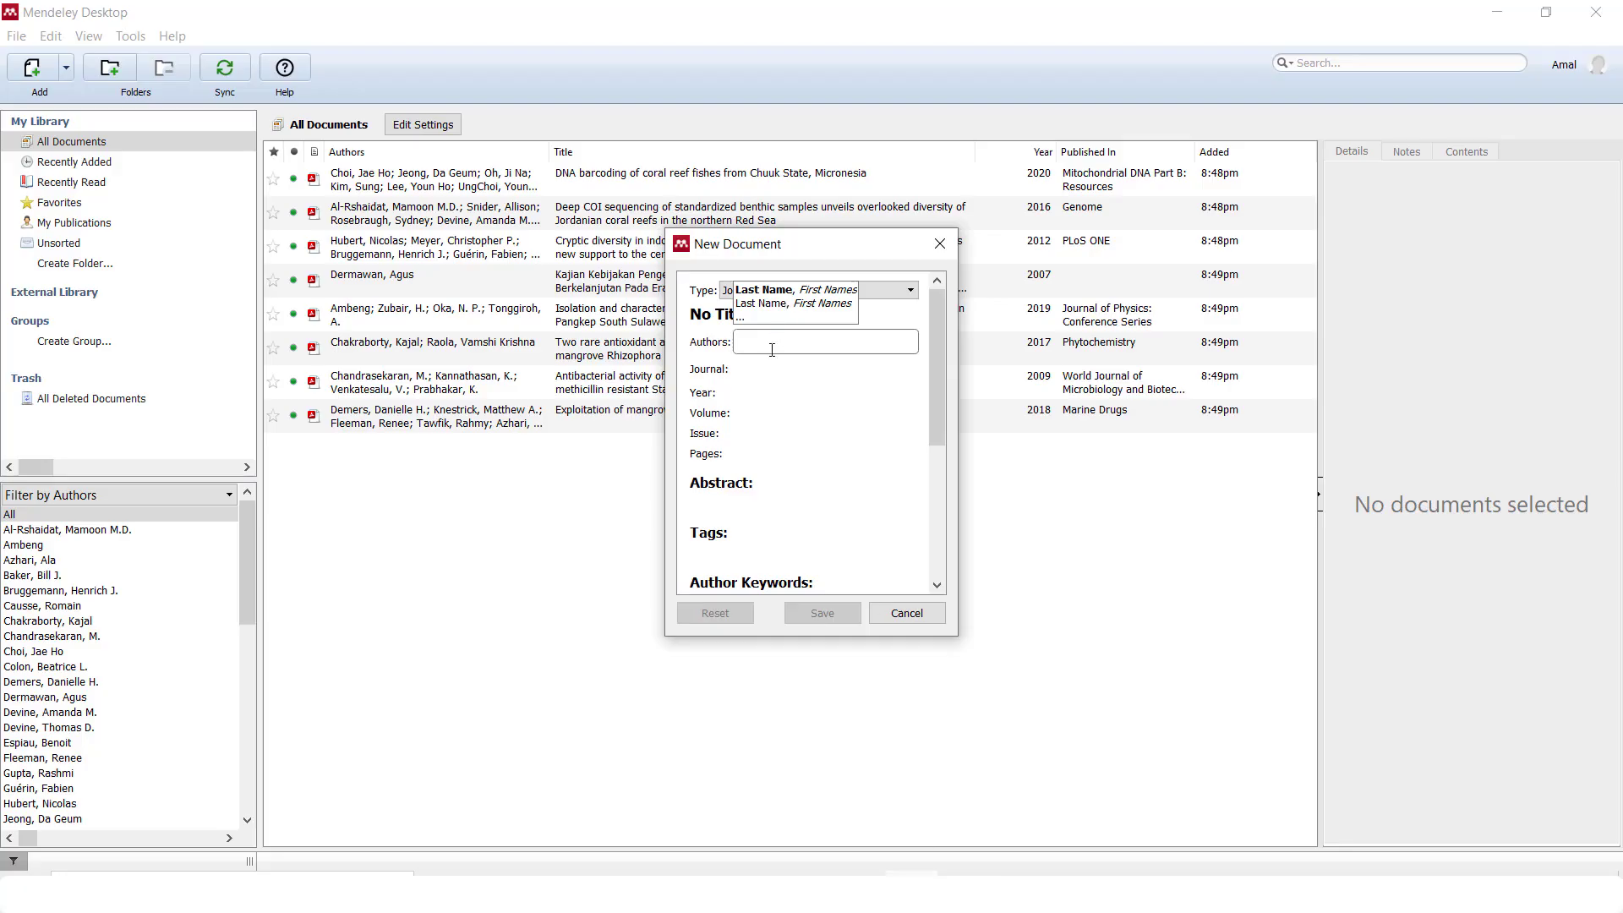
Paste the copied first author's name into Authors and clean up stray characters
text(Chakraborty, Kajal)
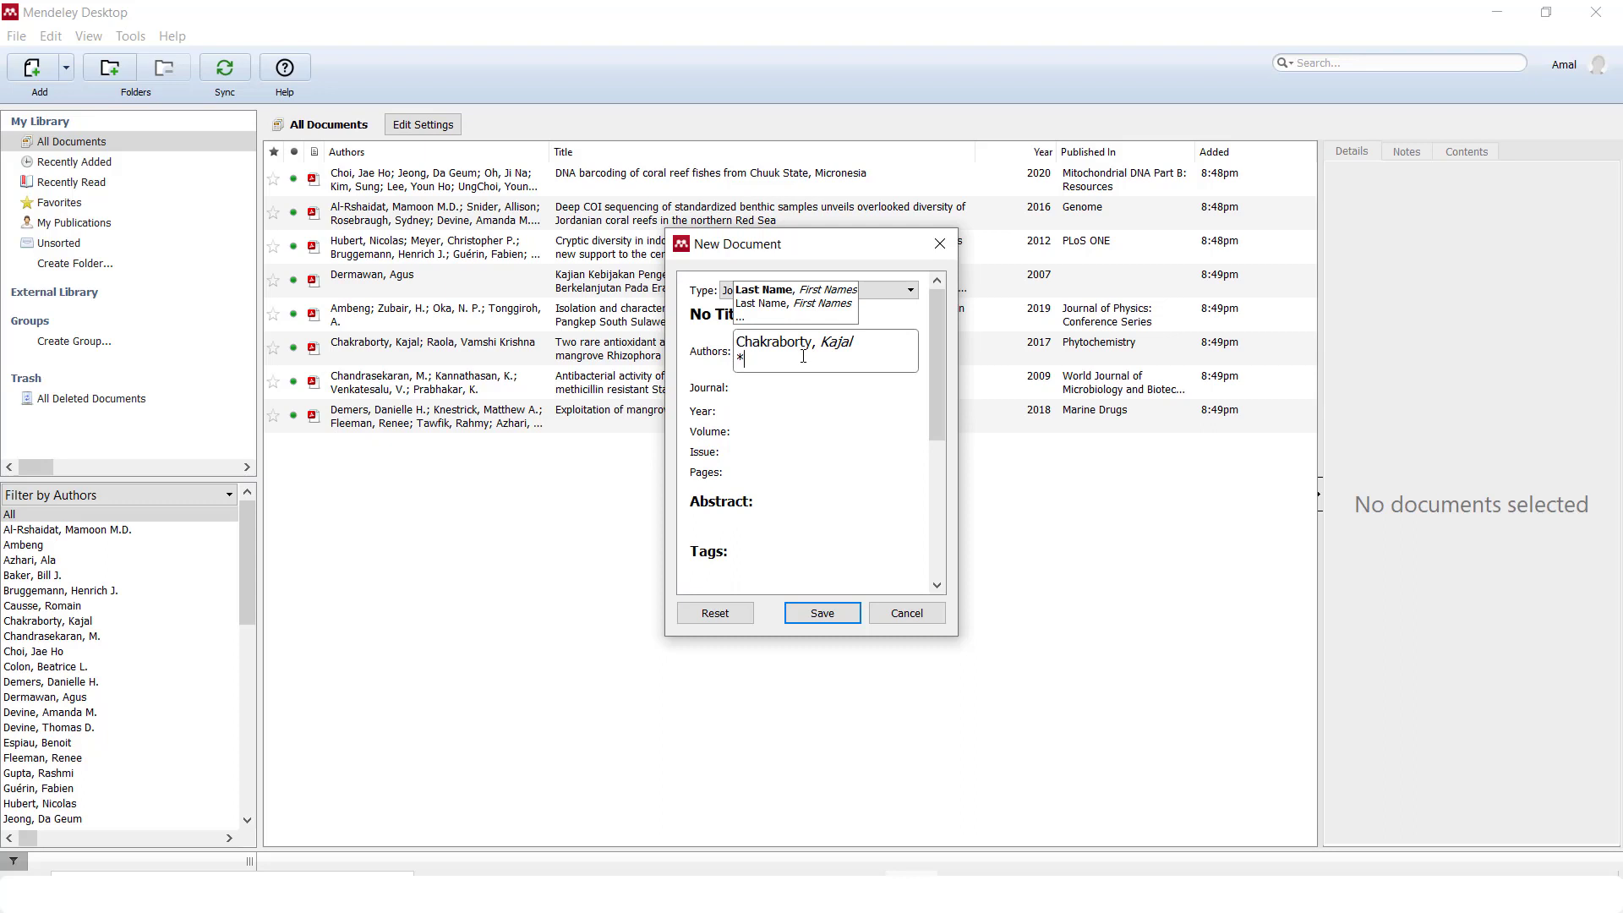
key(BackSpace)
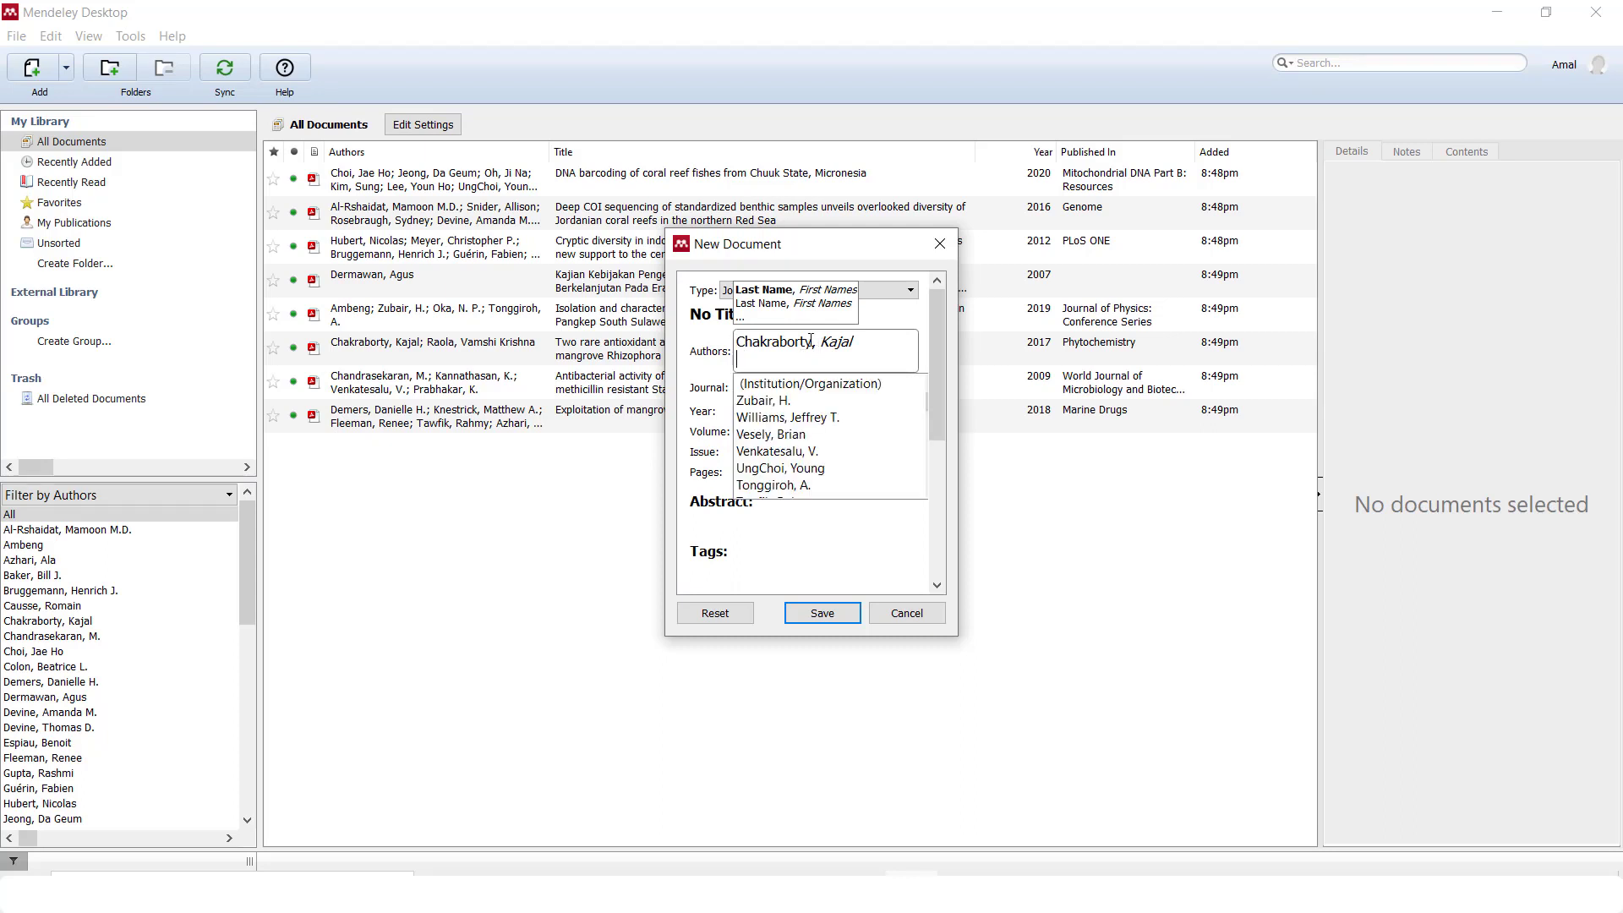
key(BackSpace)
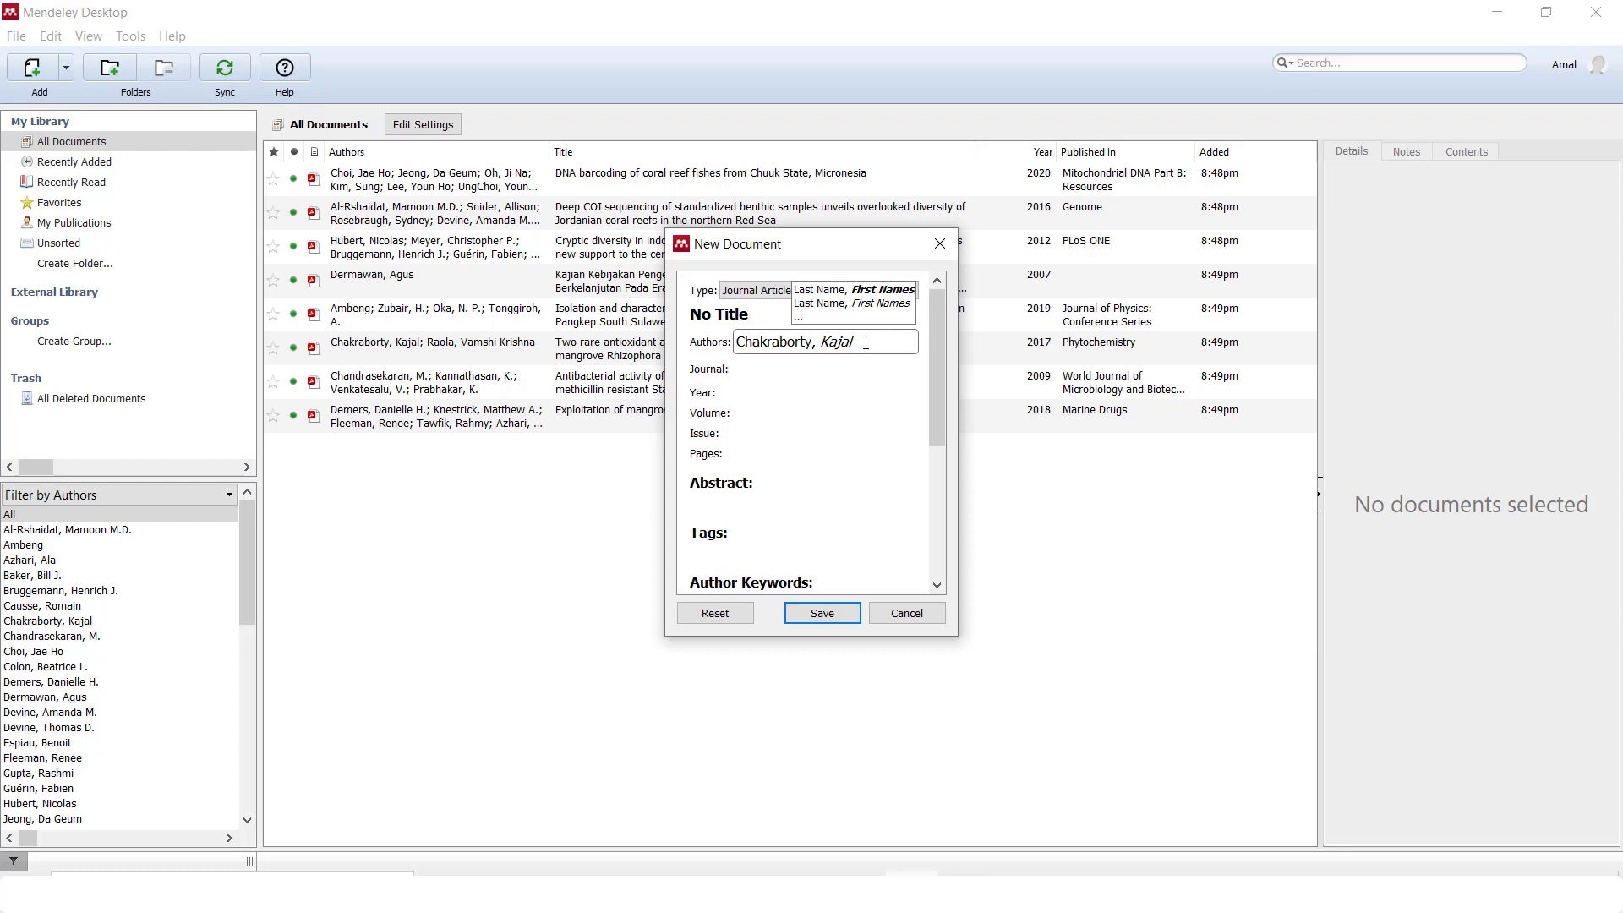
click(819, 343)
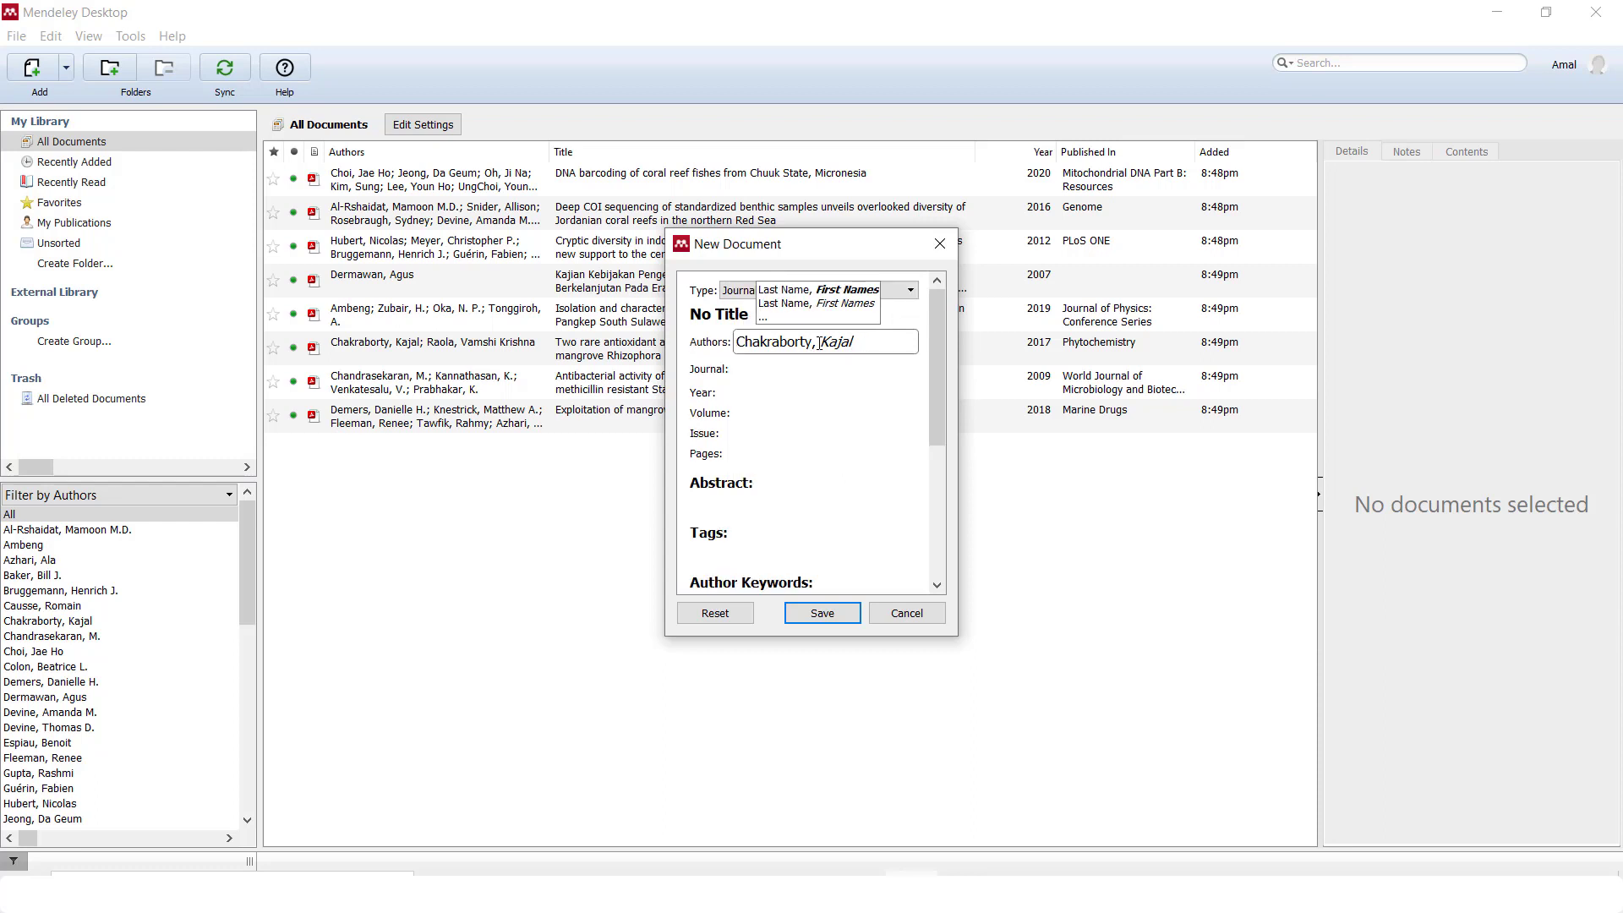
click(850, 342)
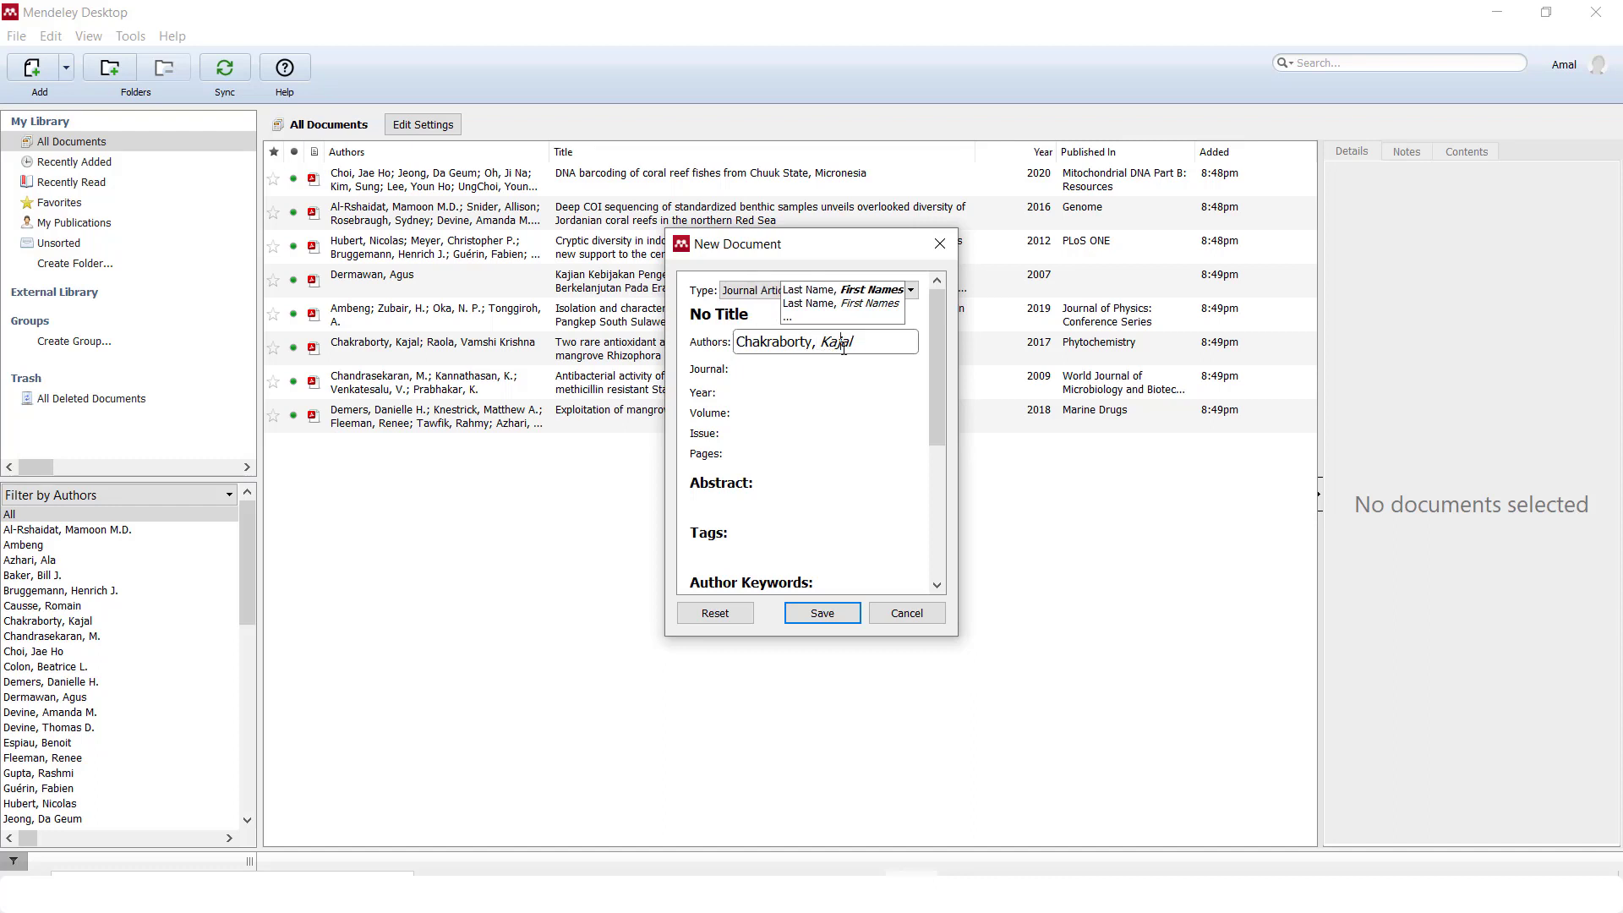
click(764, 369)
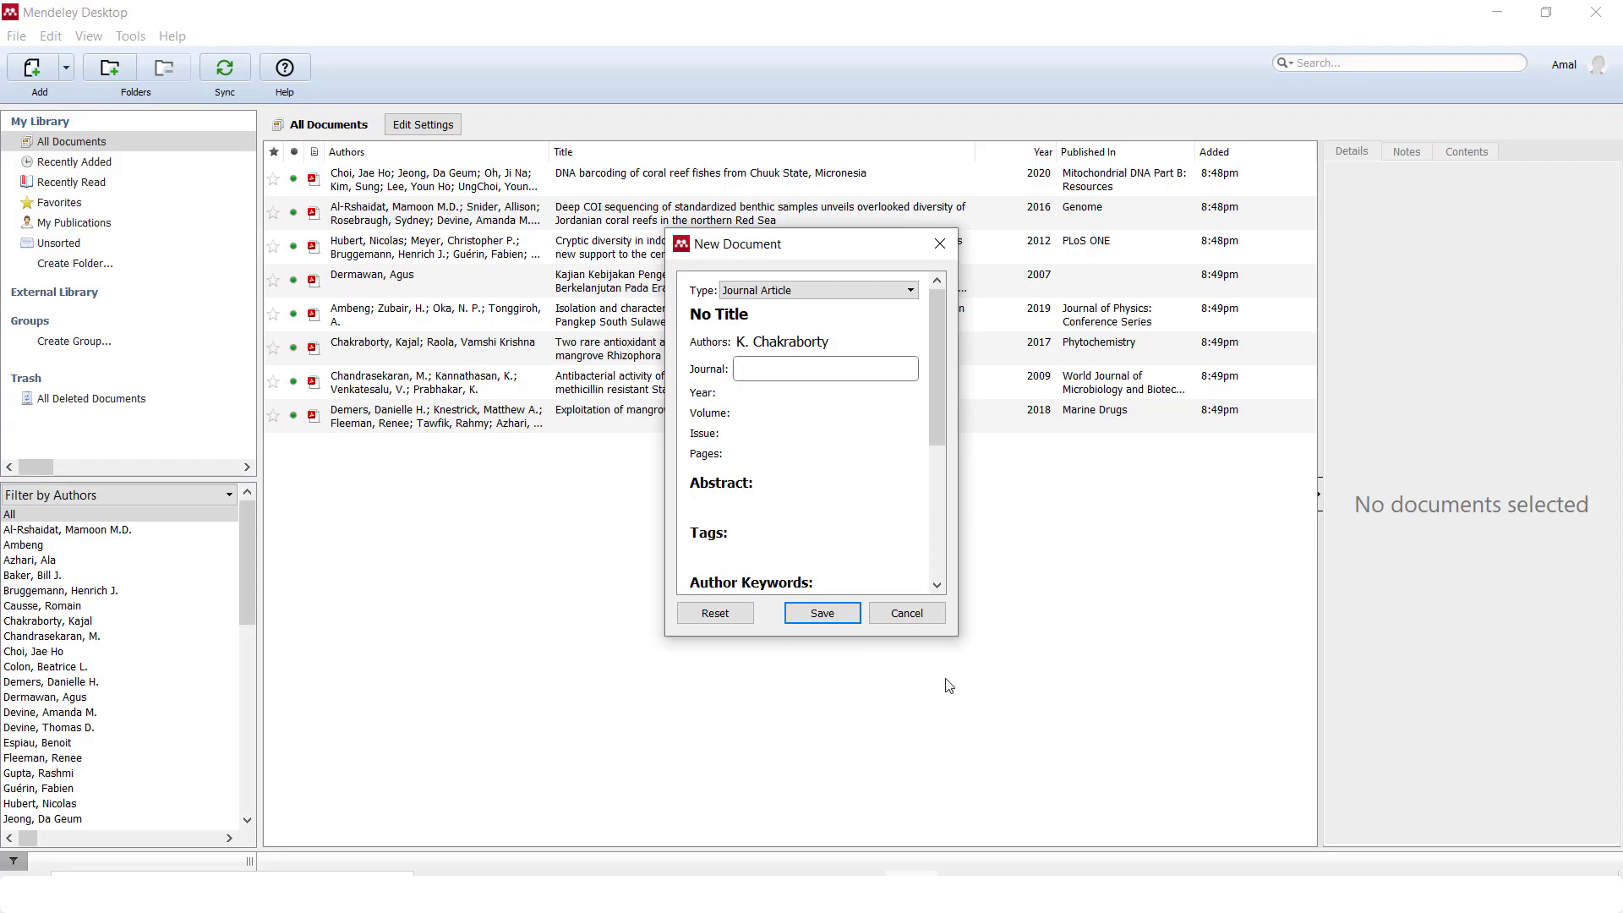
Copy the journal title from the PDF and set Journal to Phytochemistry
key(alt+Tab)
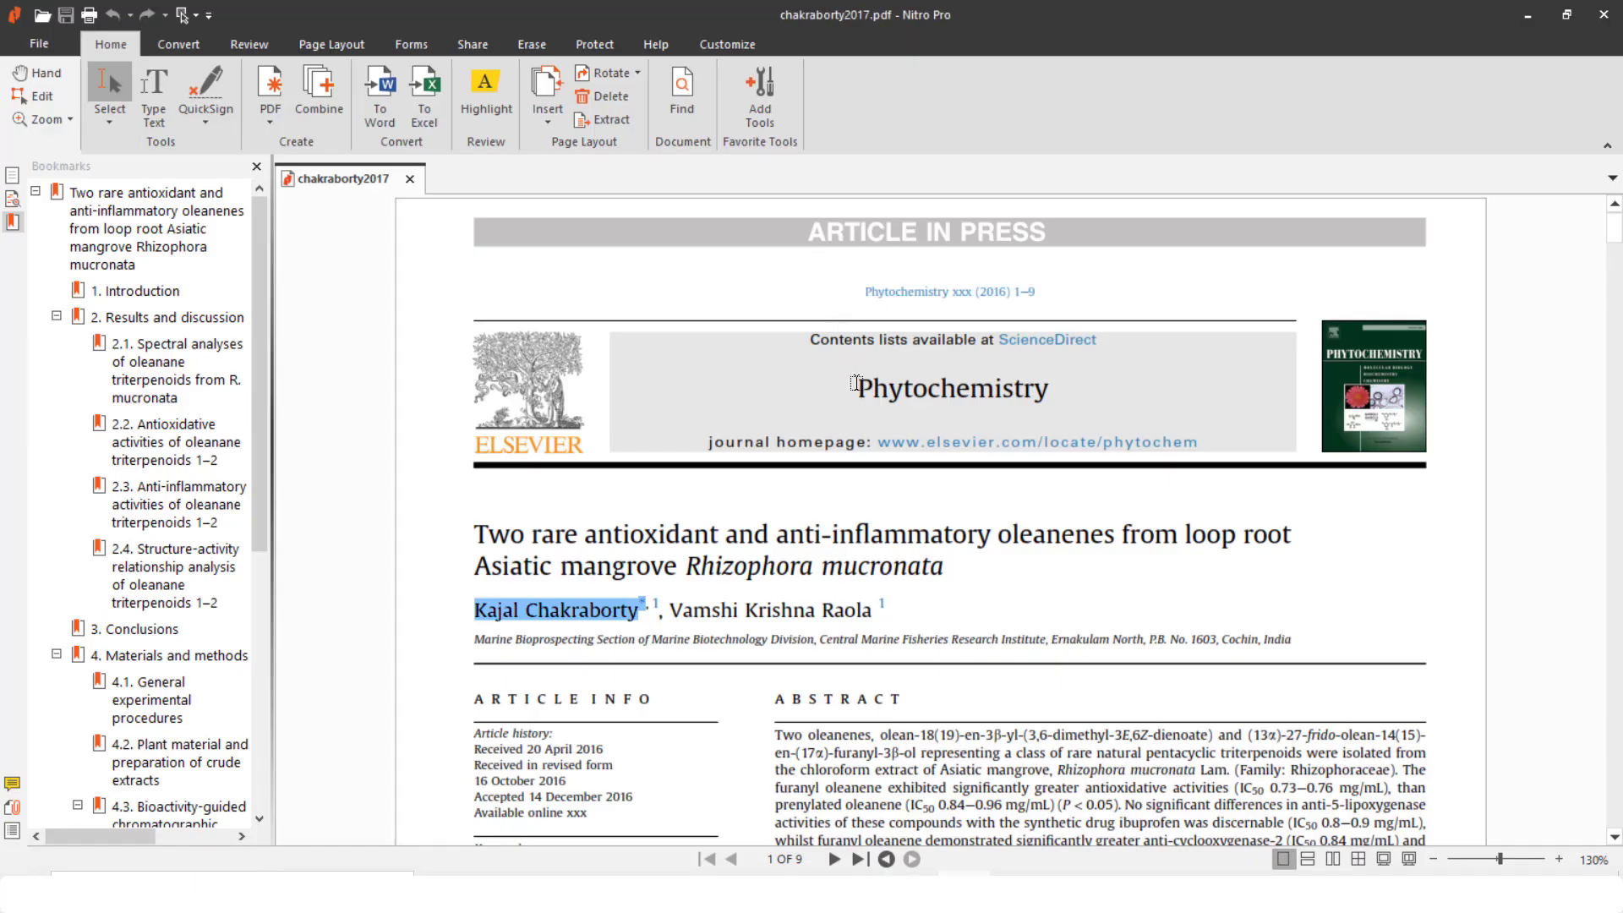
drag(855, 377, 1049, 389)
key(ctrl+c)
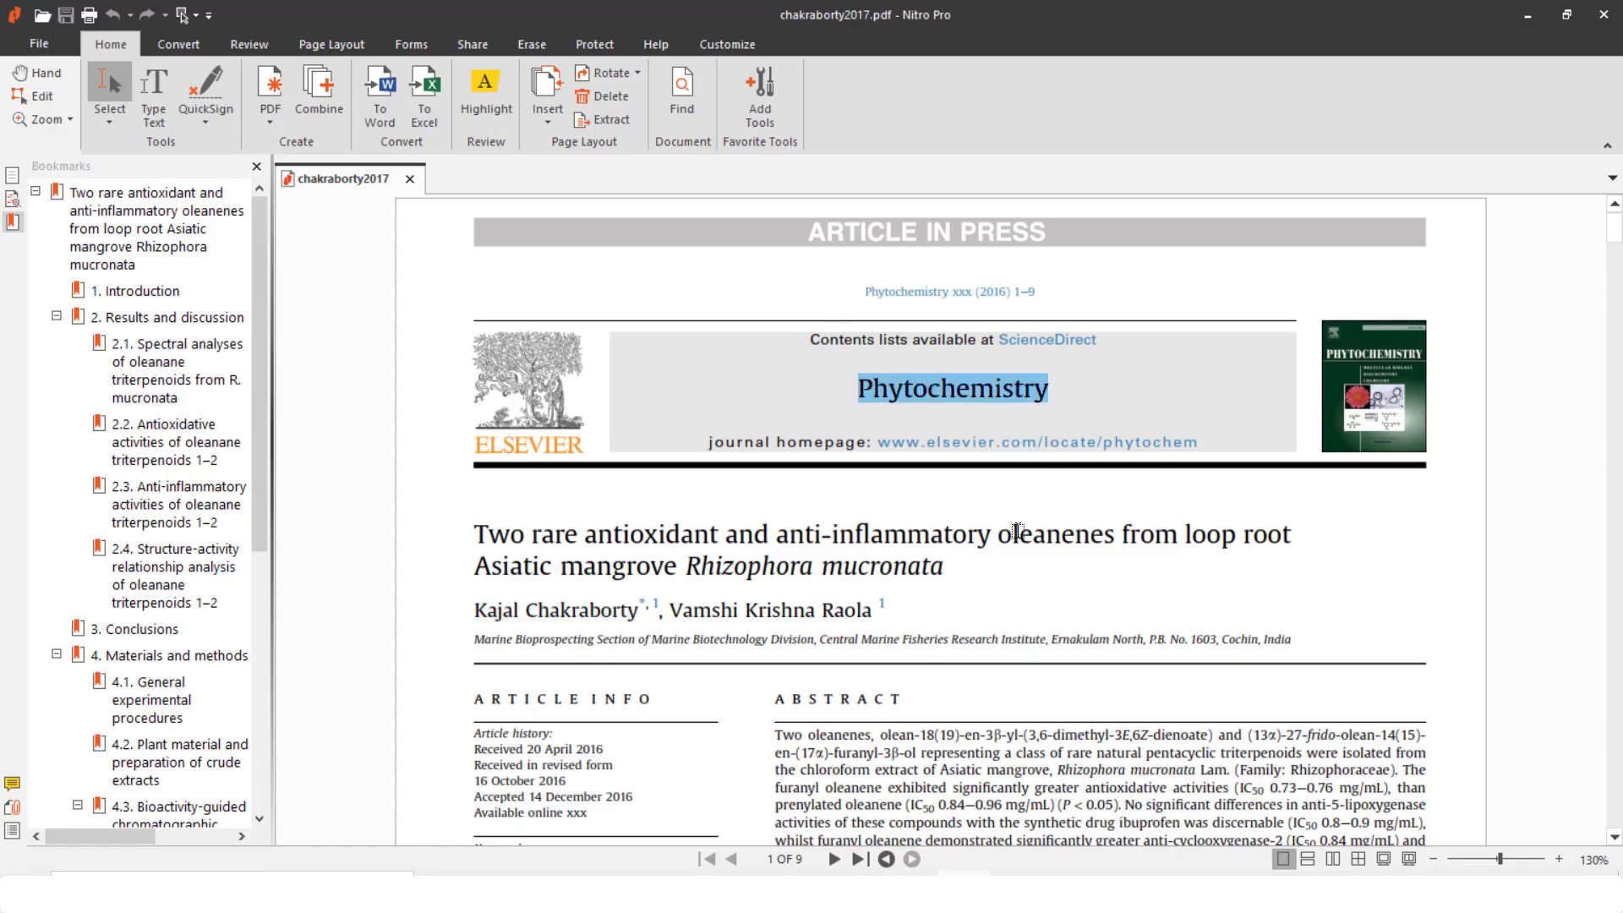
key(alt+Tab)
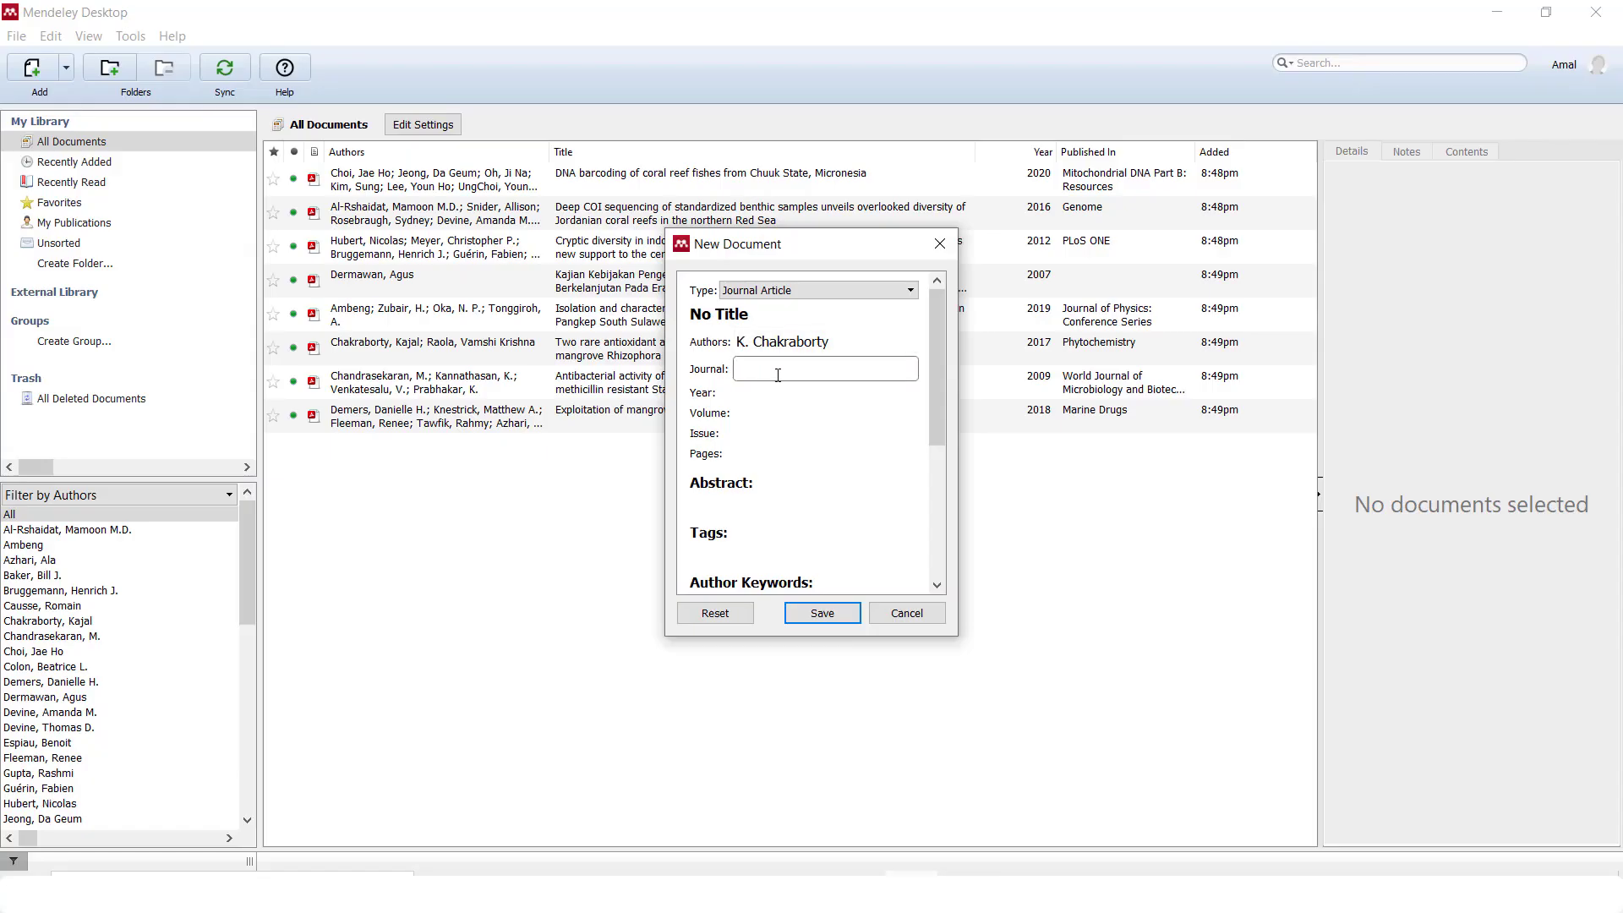
key(ctrl+v)
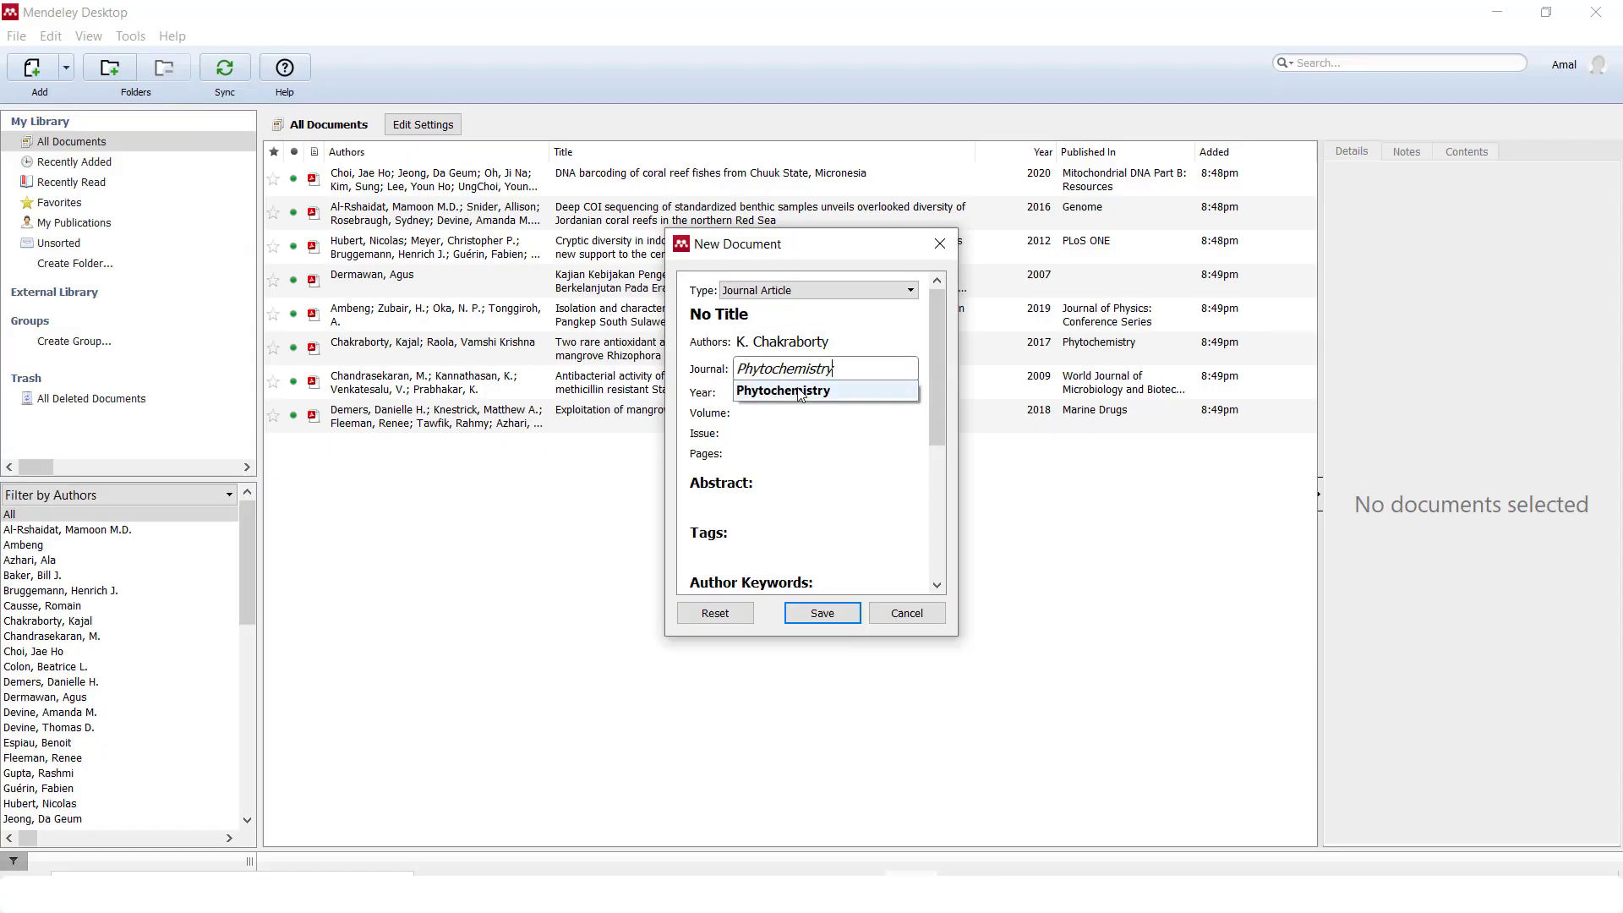
click(799, 394)
click(775, 391)
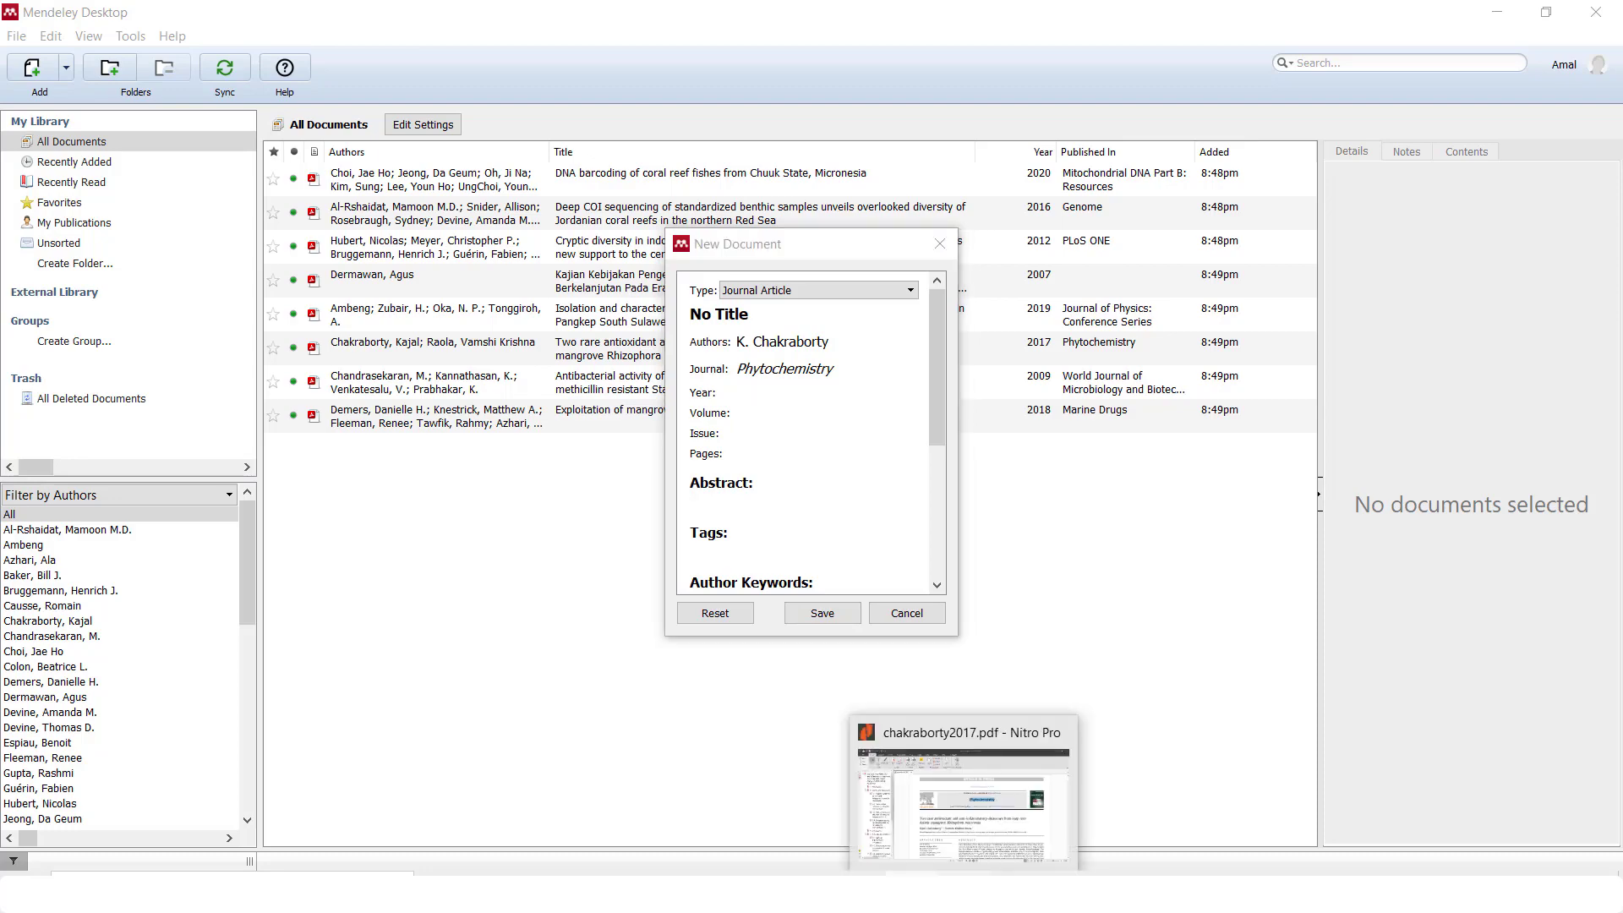
Enter year 2016 and pages 1-9 from the PDF's article details
click(962, 867)
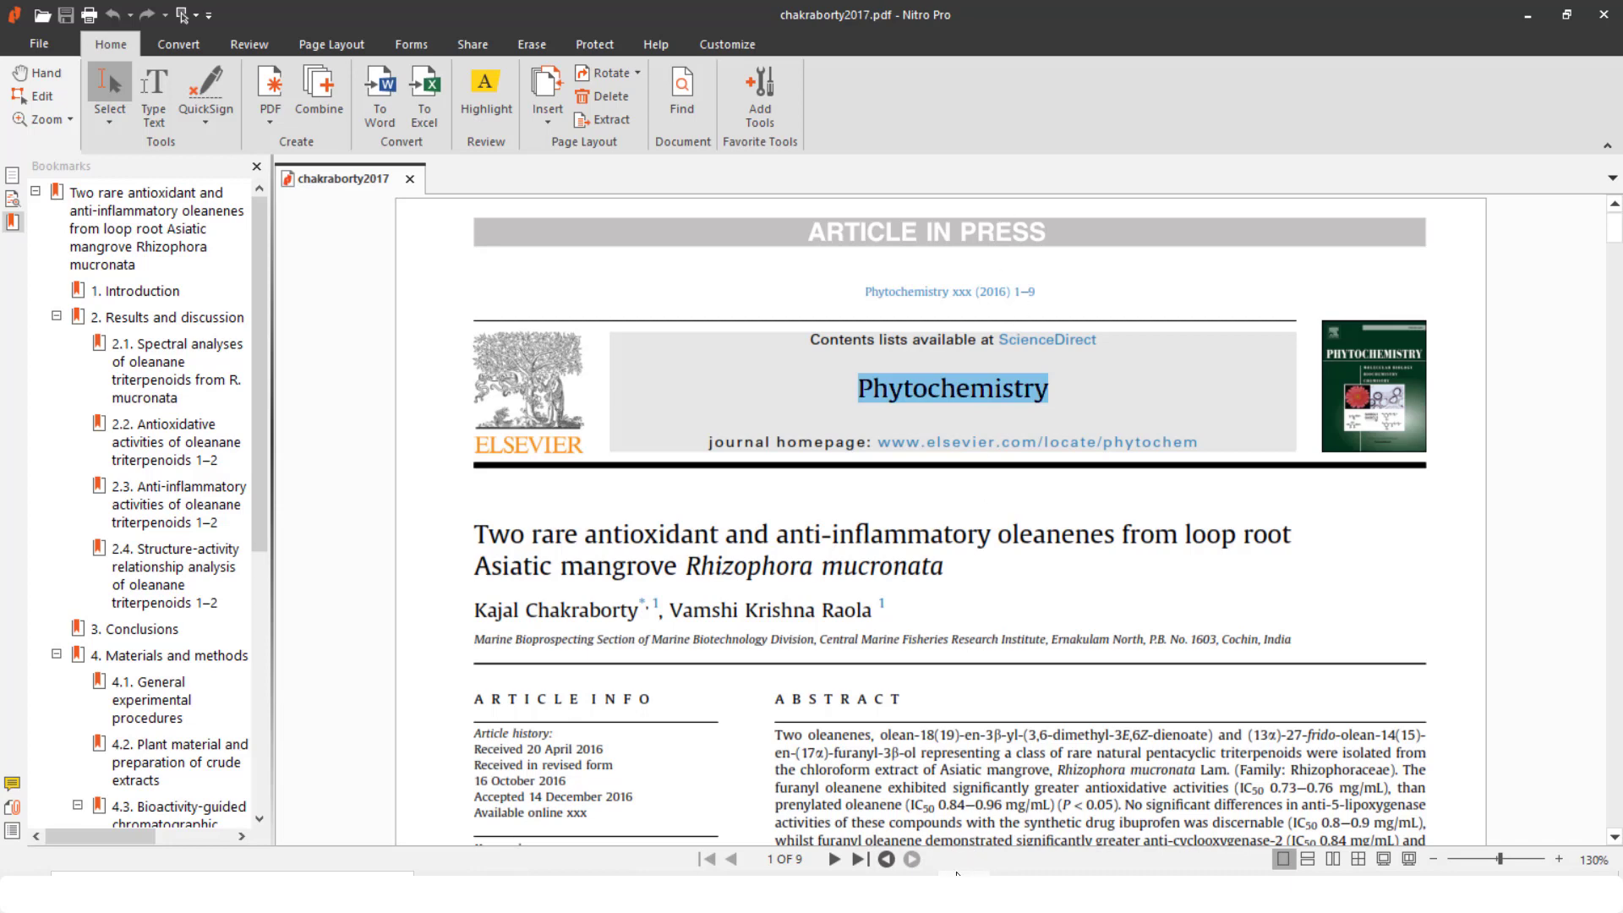
key(alt+Tab)
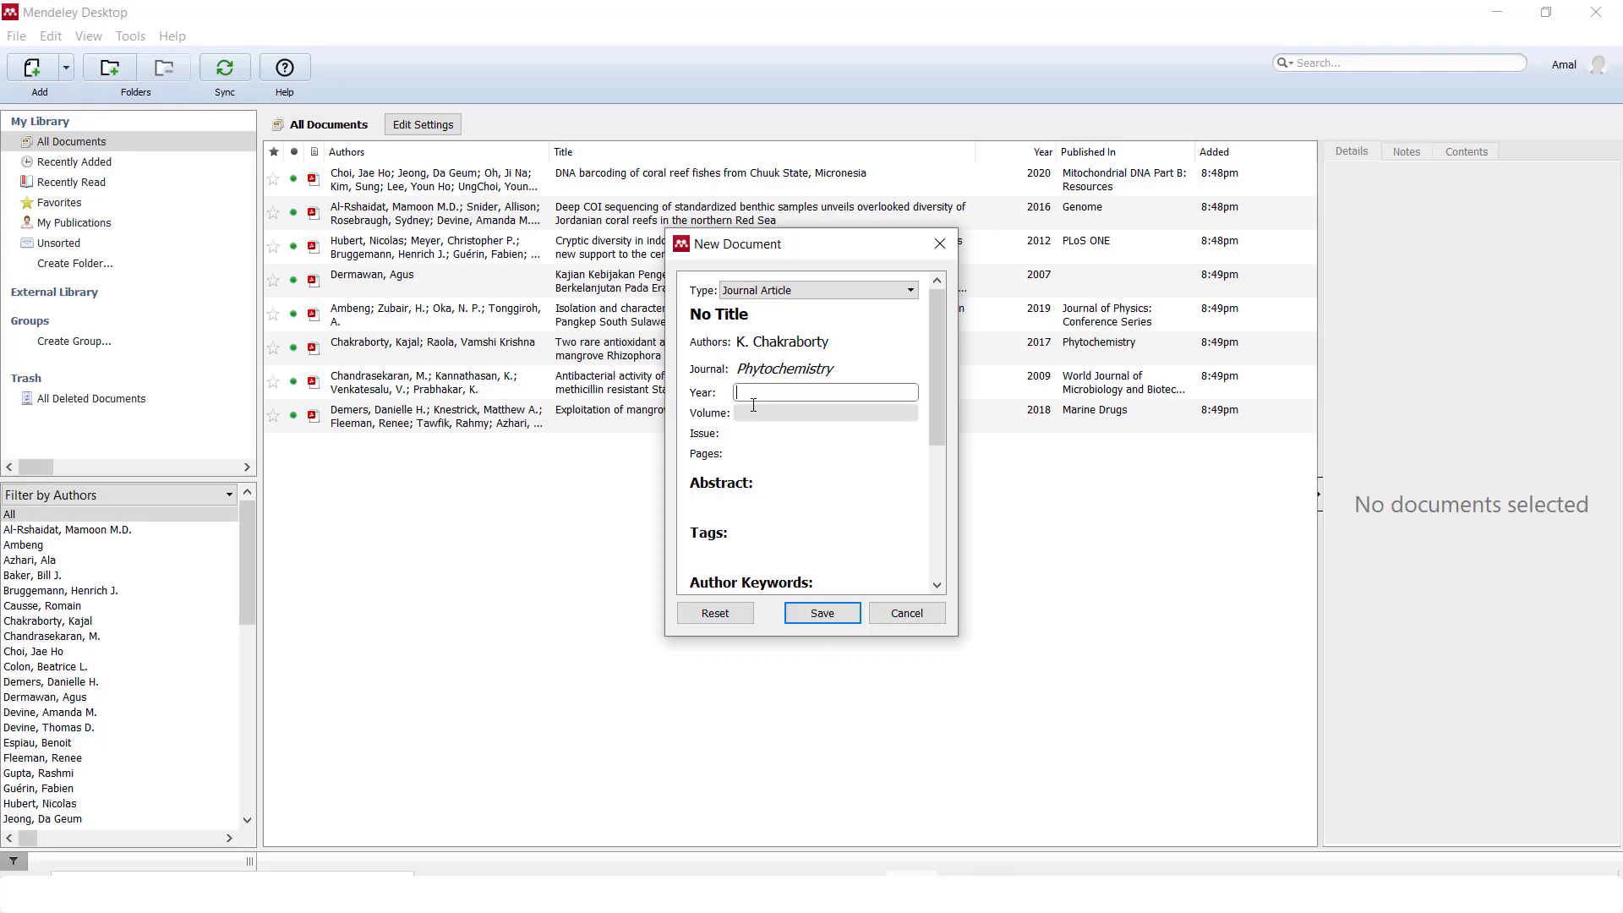
text(2016)
click(766, 454)
text(1-9)
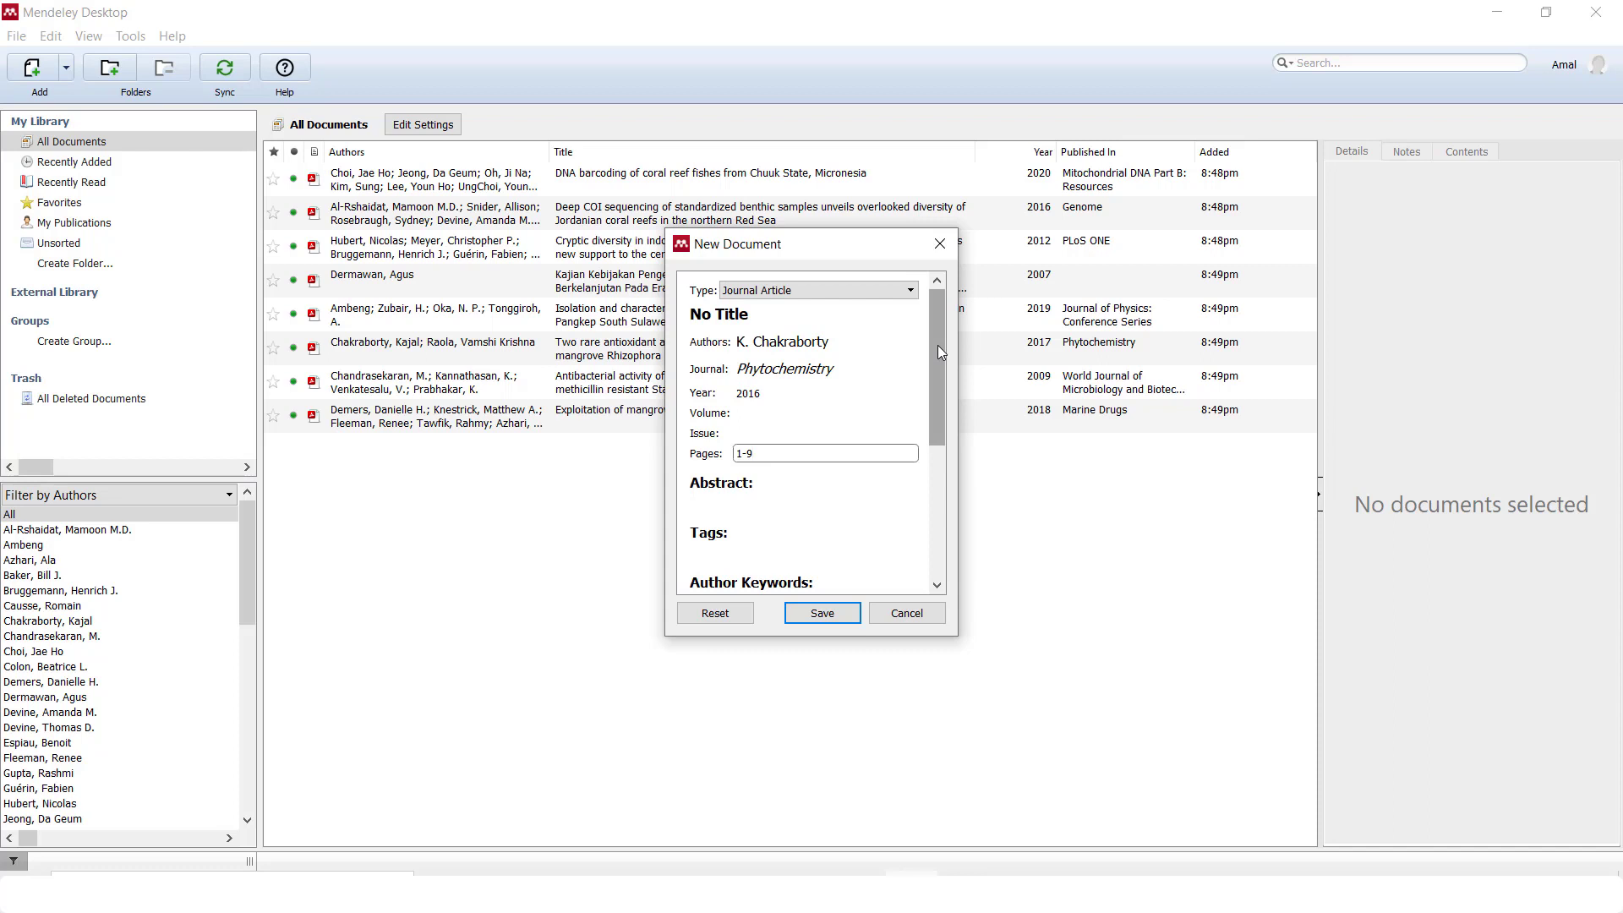
drag(938, 347, 936, 525)
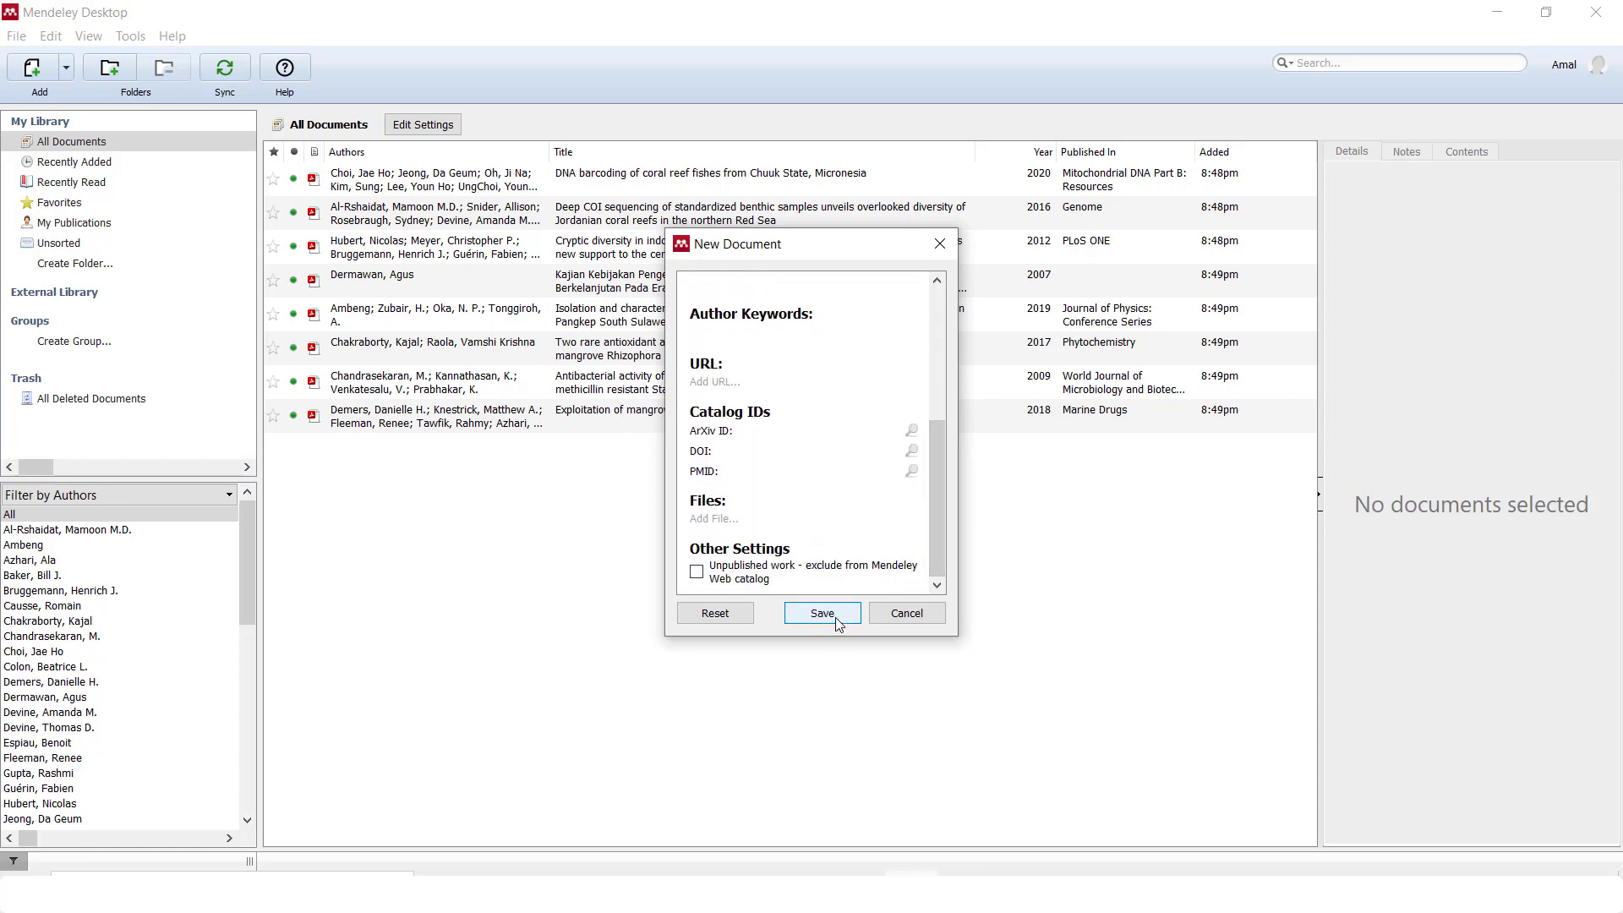
Save the entry and review the untitled 2016 Phytochemistry reference in the library
click(821, 614)
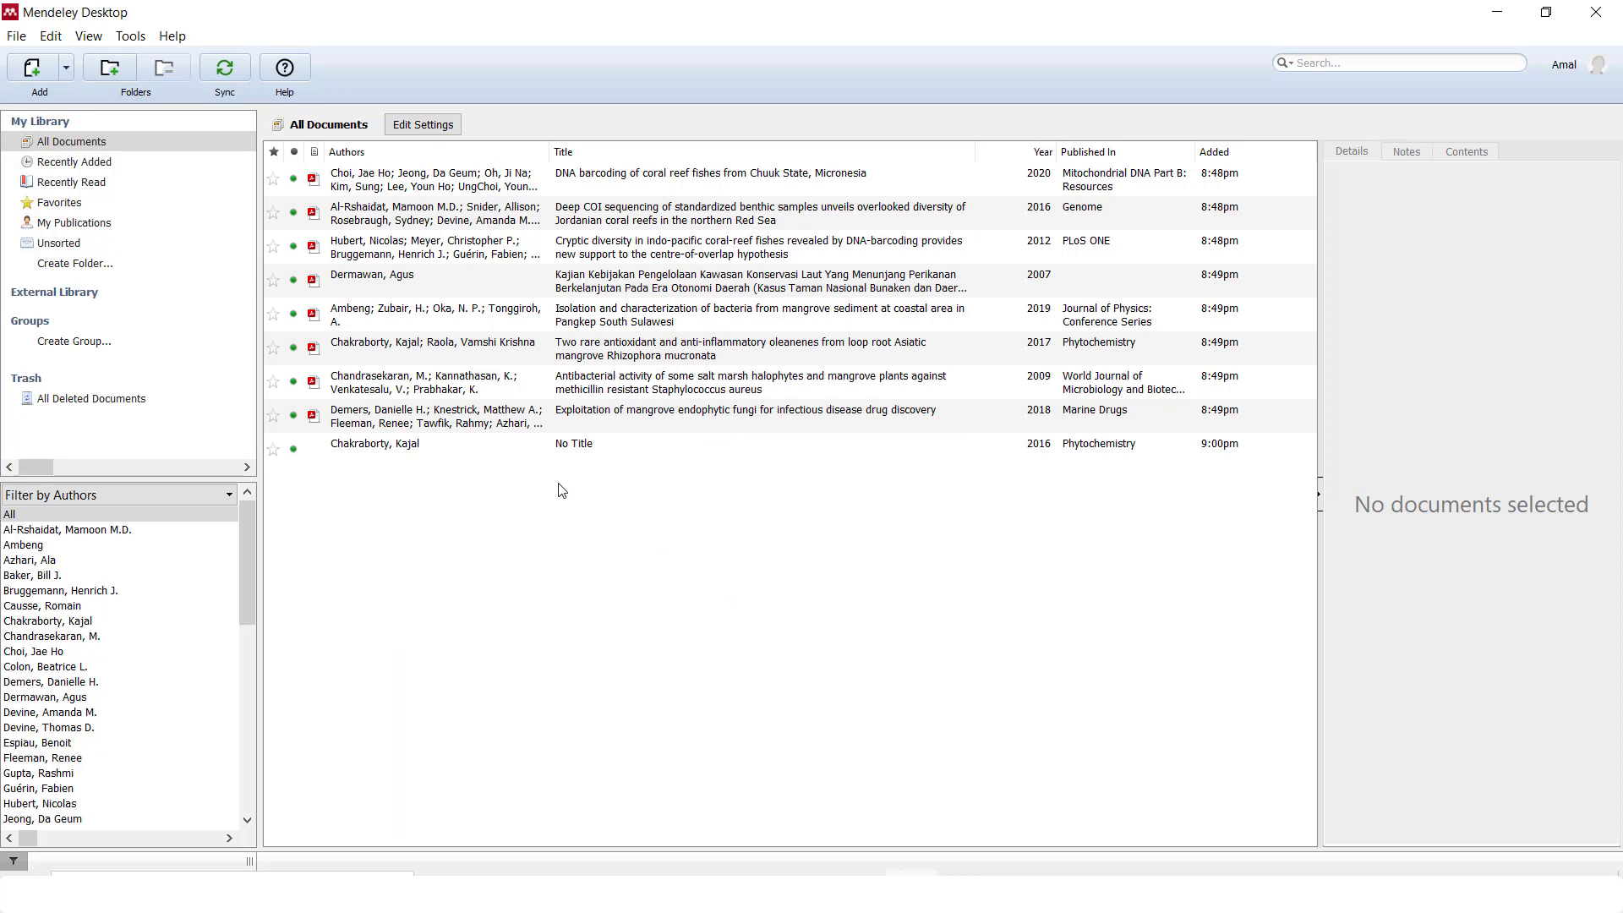
click(488, 453)
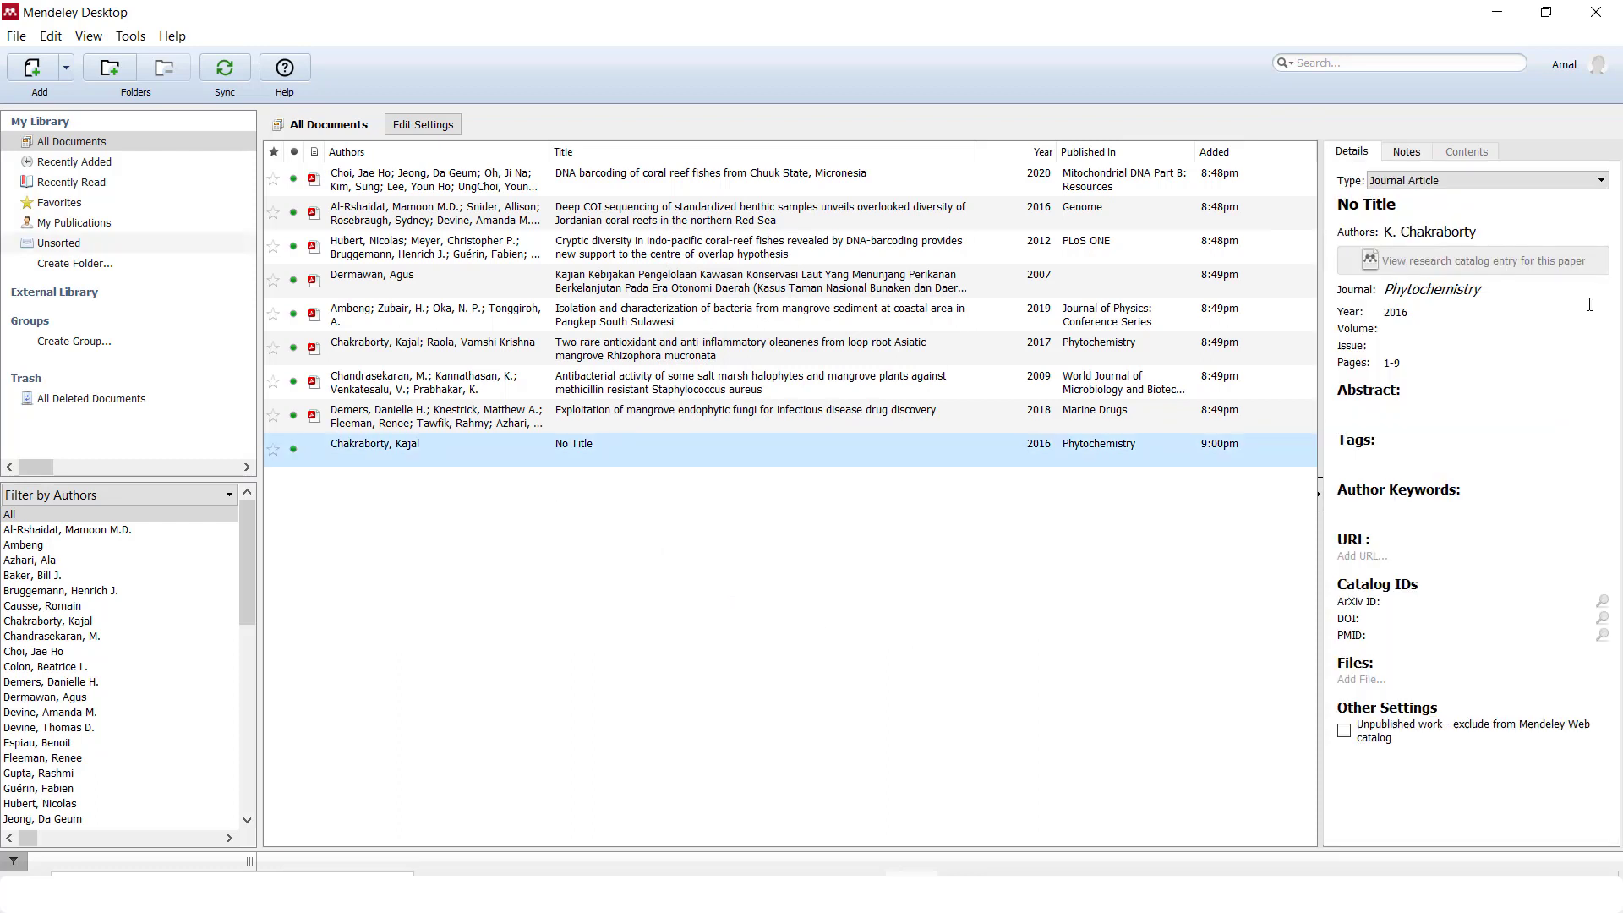
click(1139, 514)
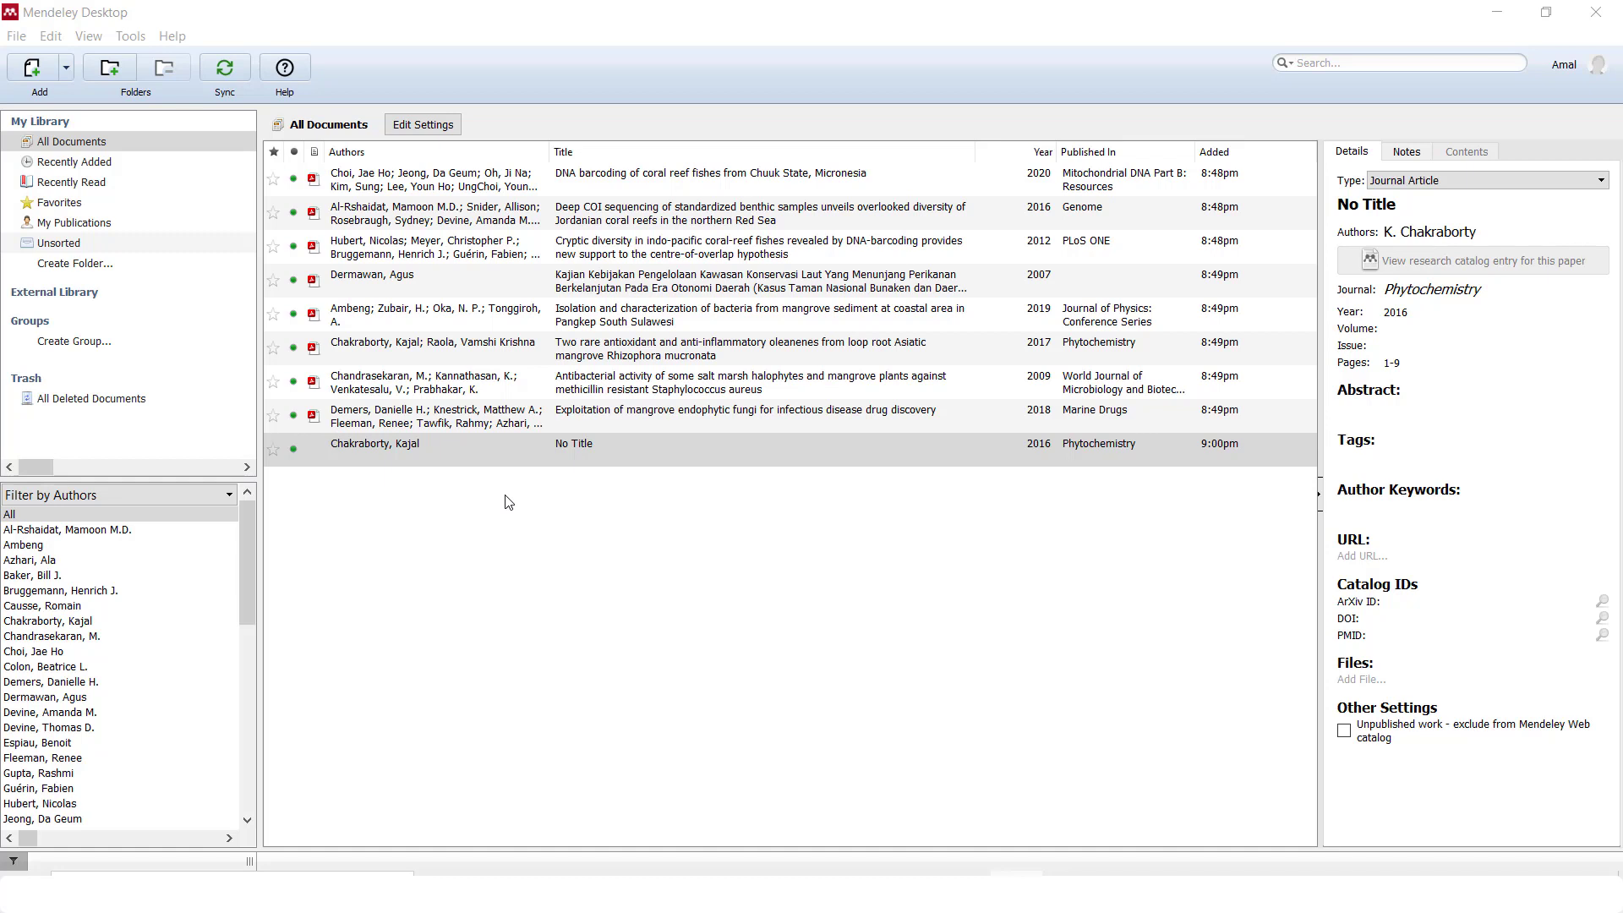
click(598, 462)
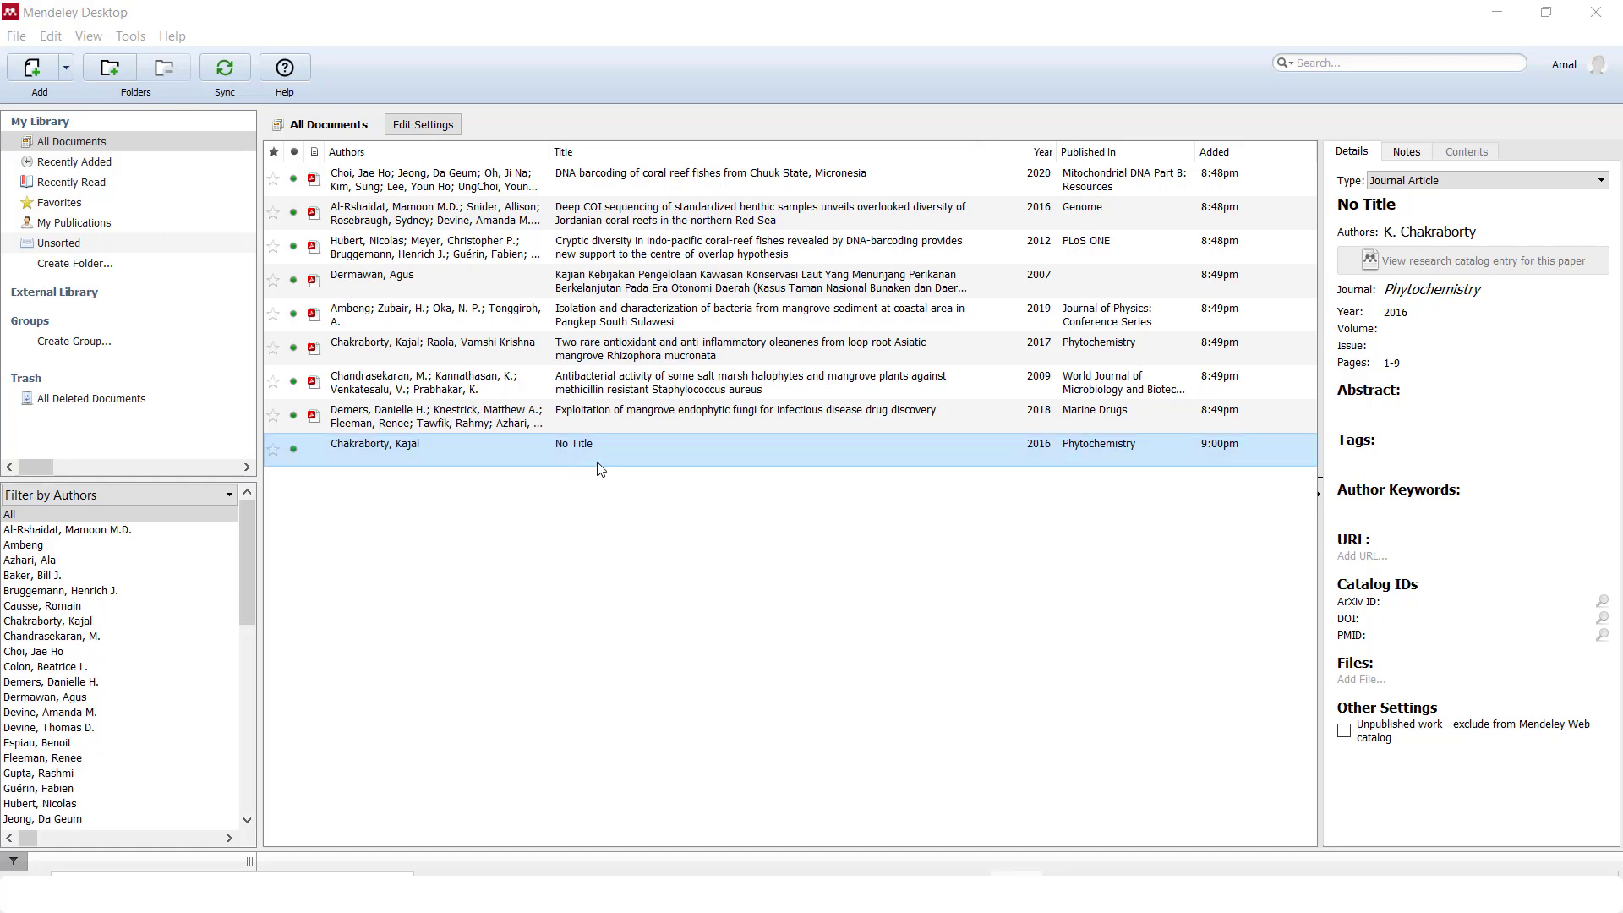
click(1397, 329)
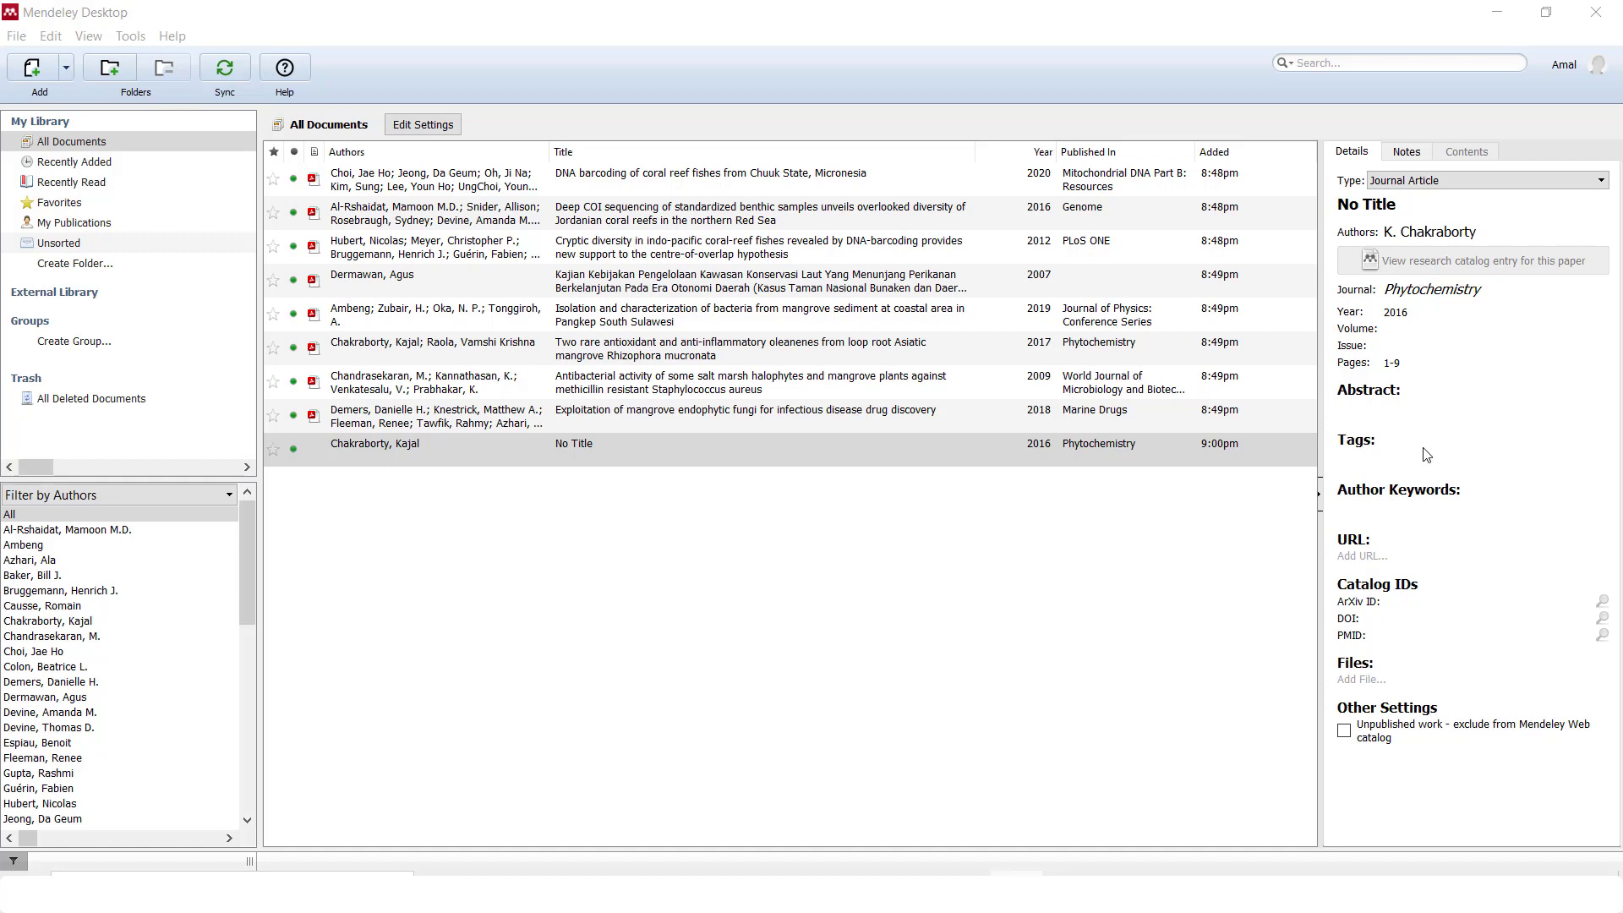
click(801, 646)
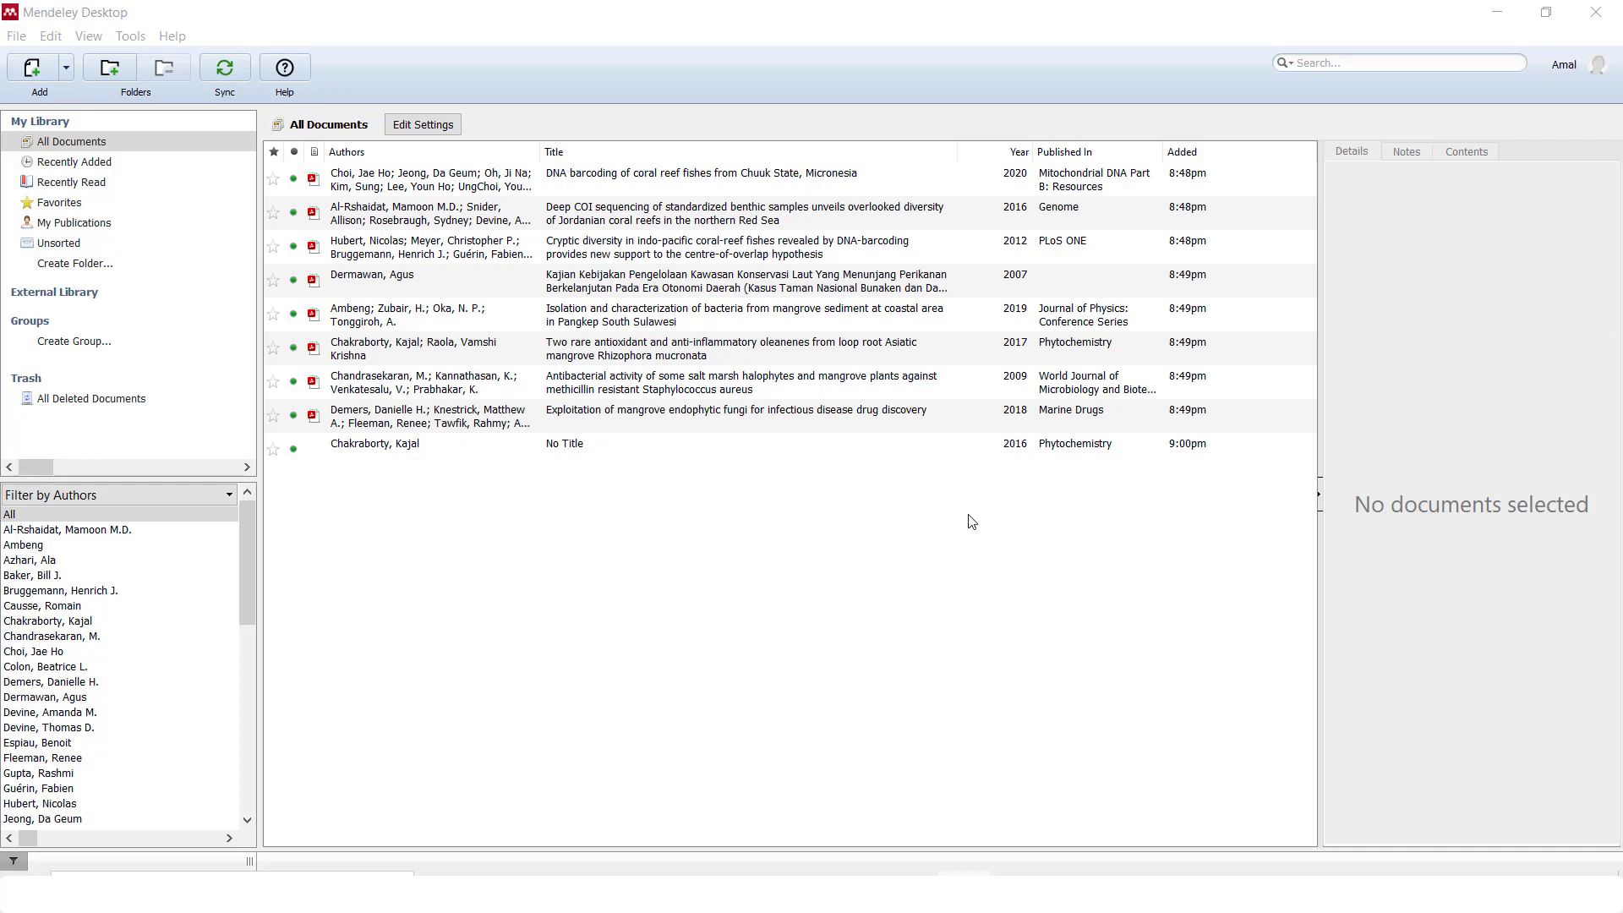
Restore down Mendeley and select jurnal bioakumlasi plus the second bioaccumulation PDF in File Explorer
click(1544, 17)
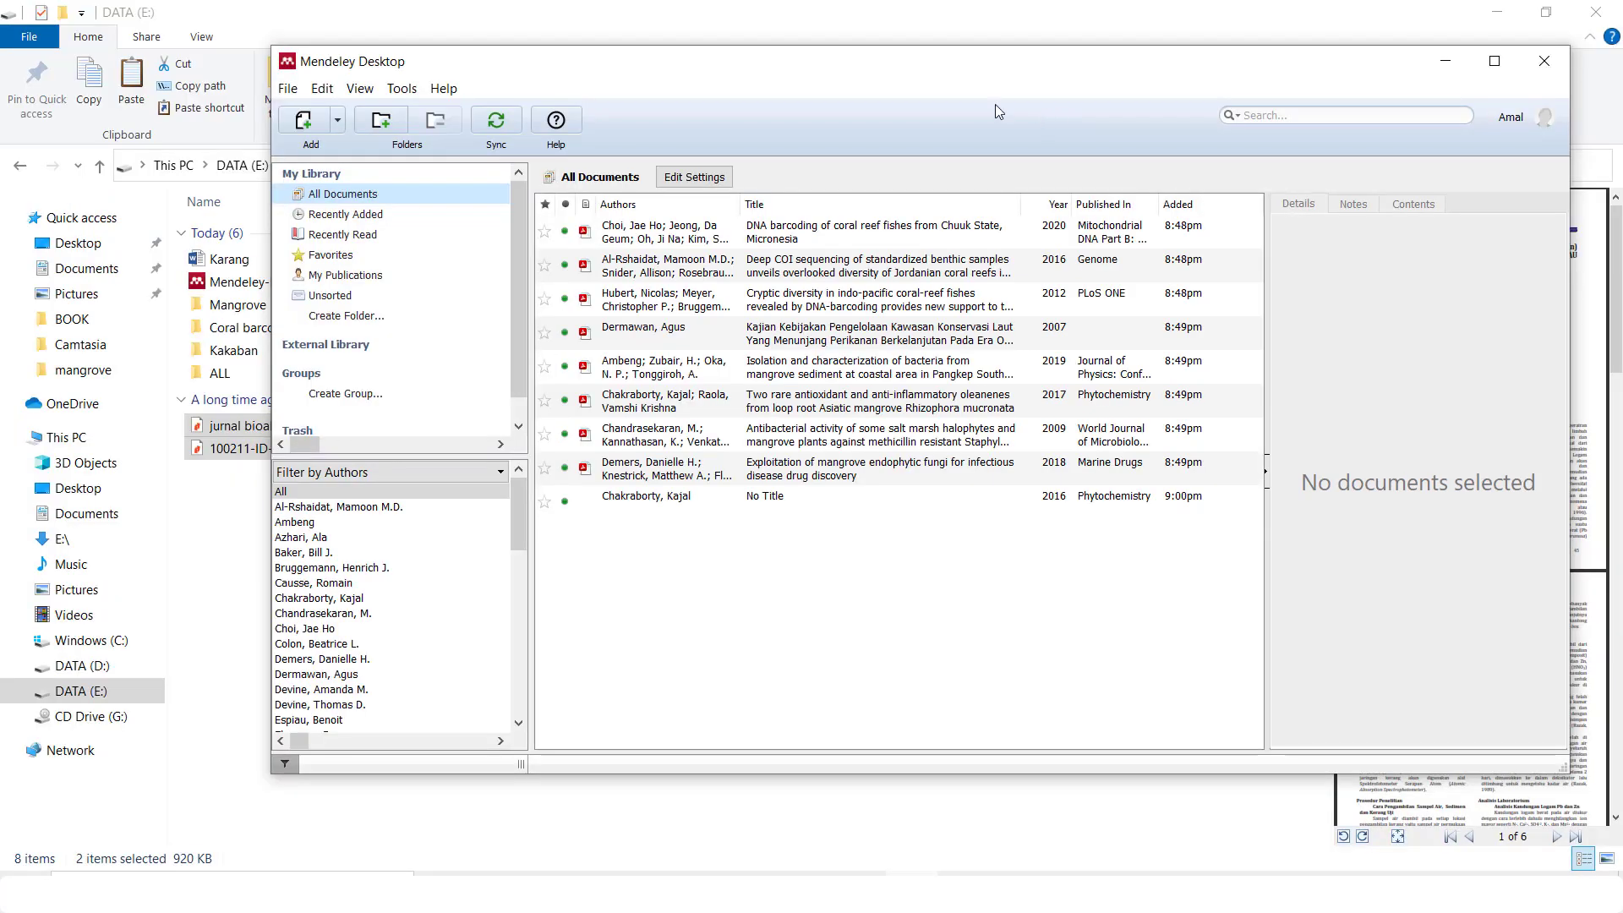
click(244, 485)
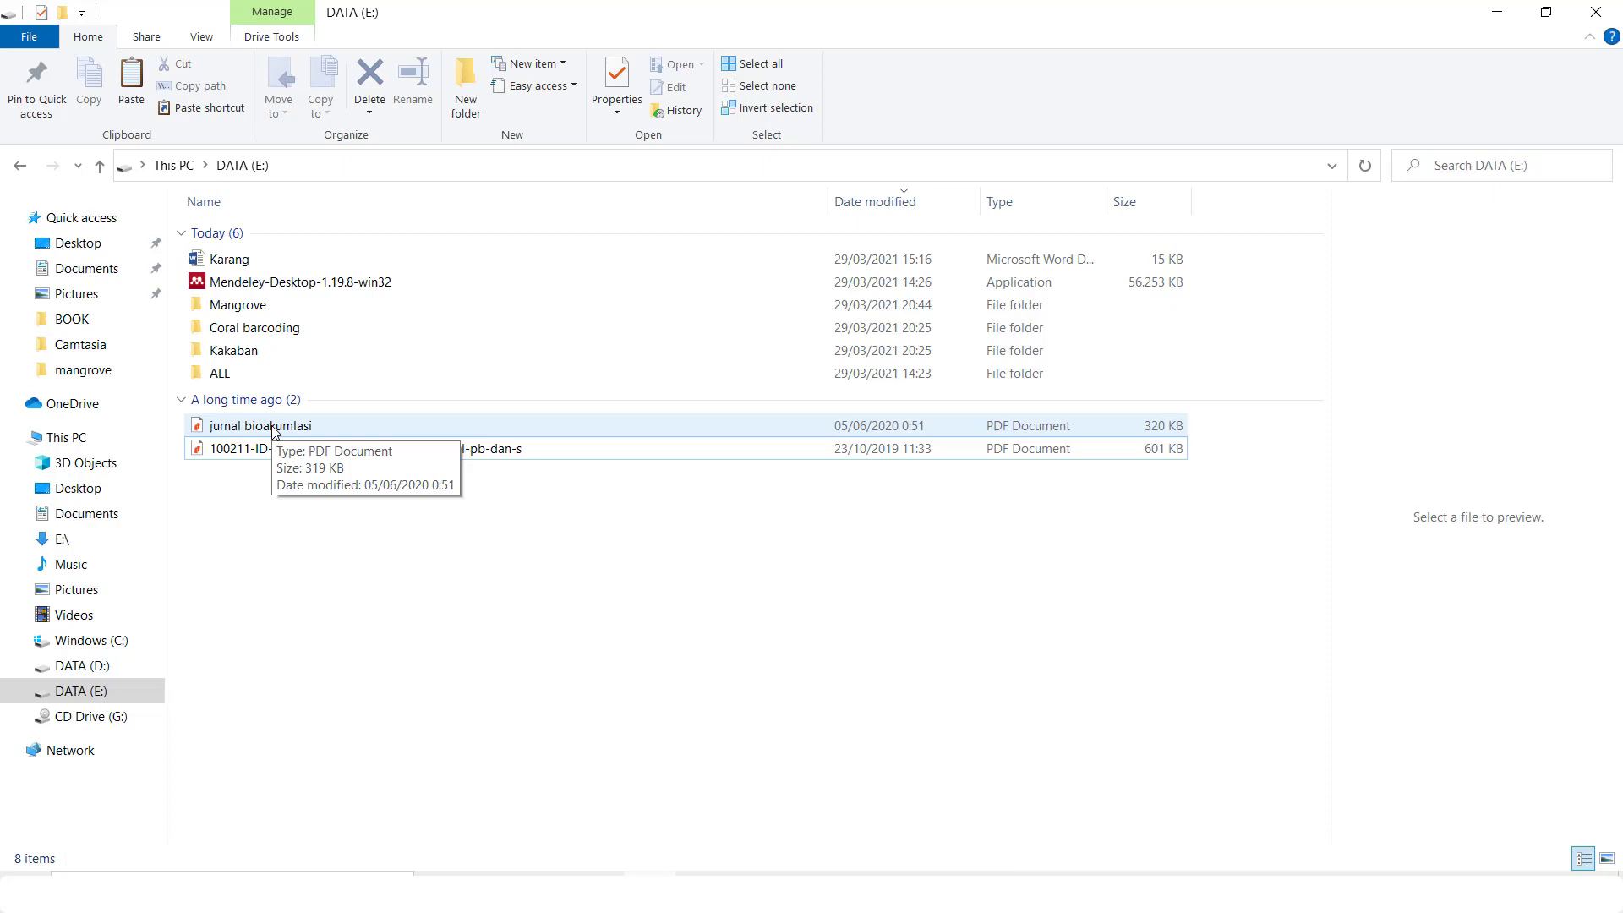
click(327, 426)
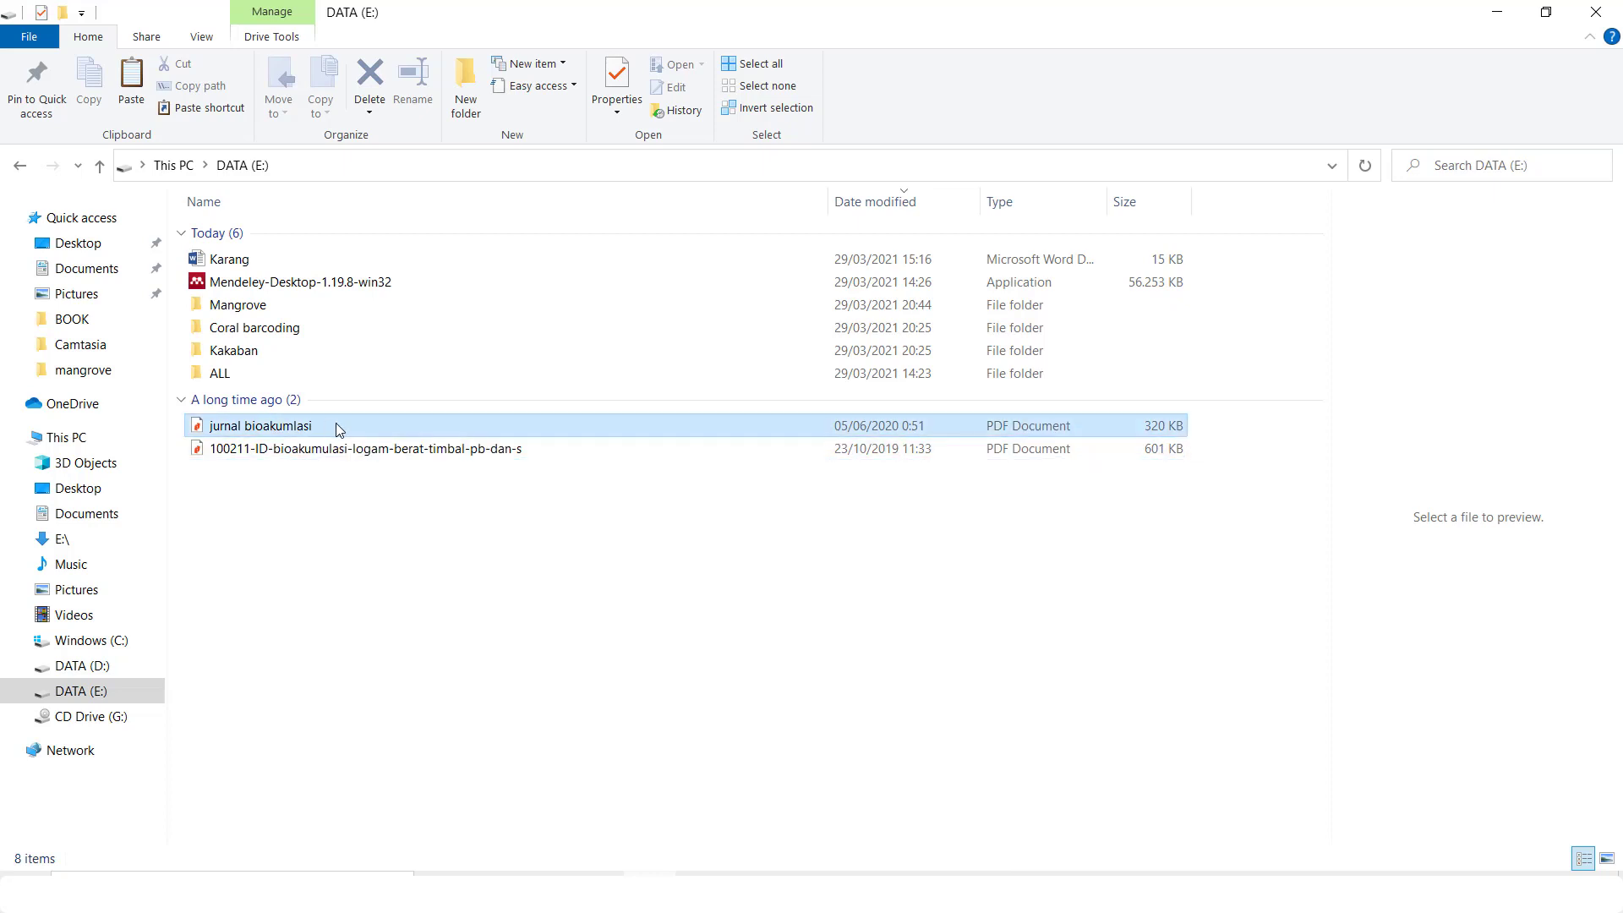
shift+click(393, 449)
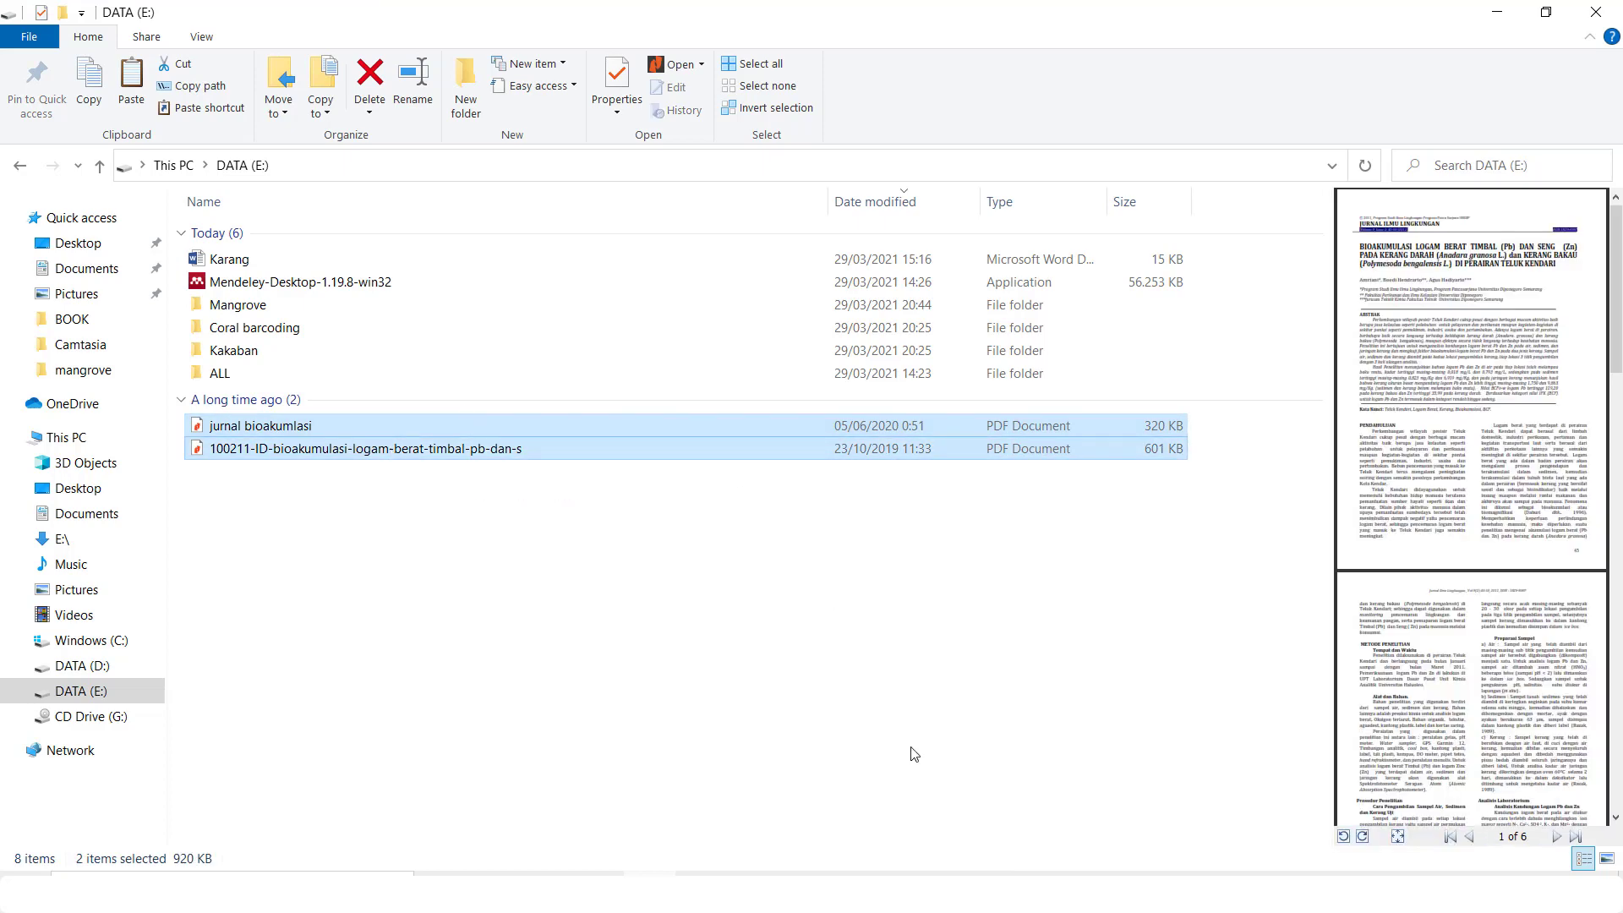
Drag the two bioaccumulation PDFs into Mendeley's document list and maximize its window
click(914, 892)
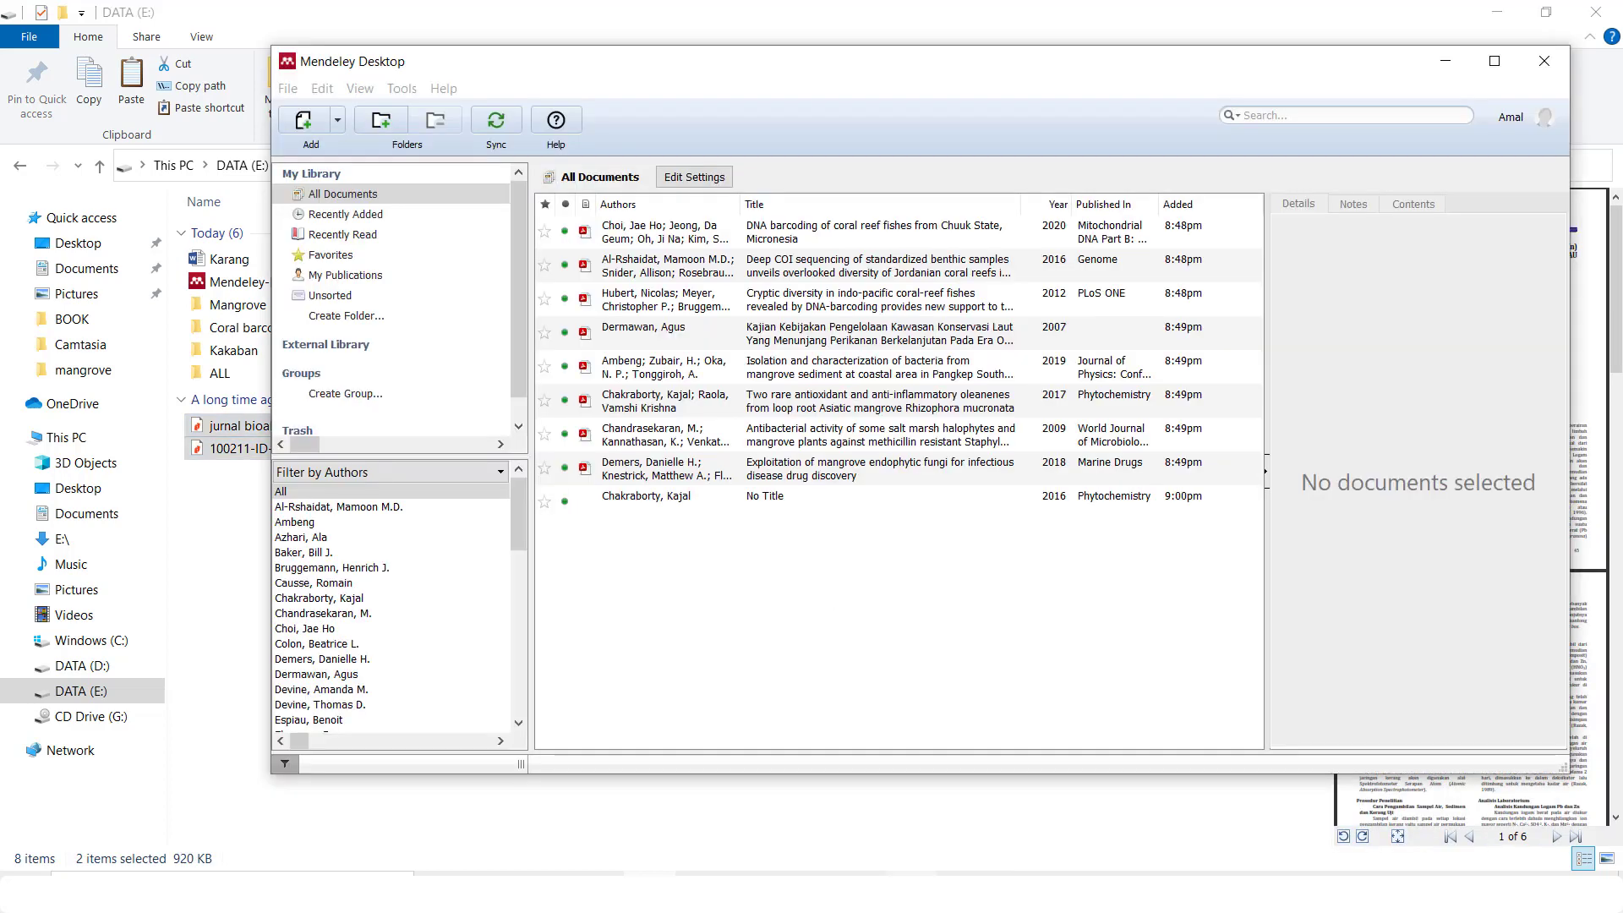
drag(657, 74, 691, 75)
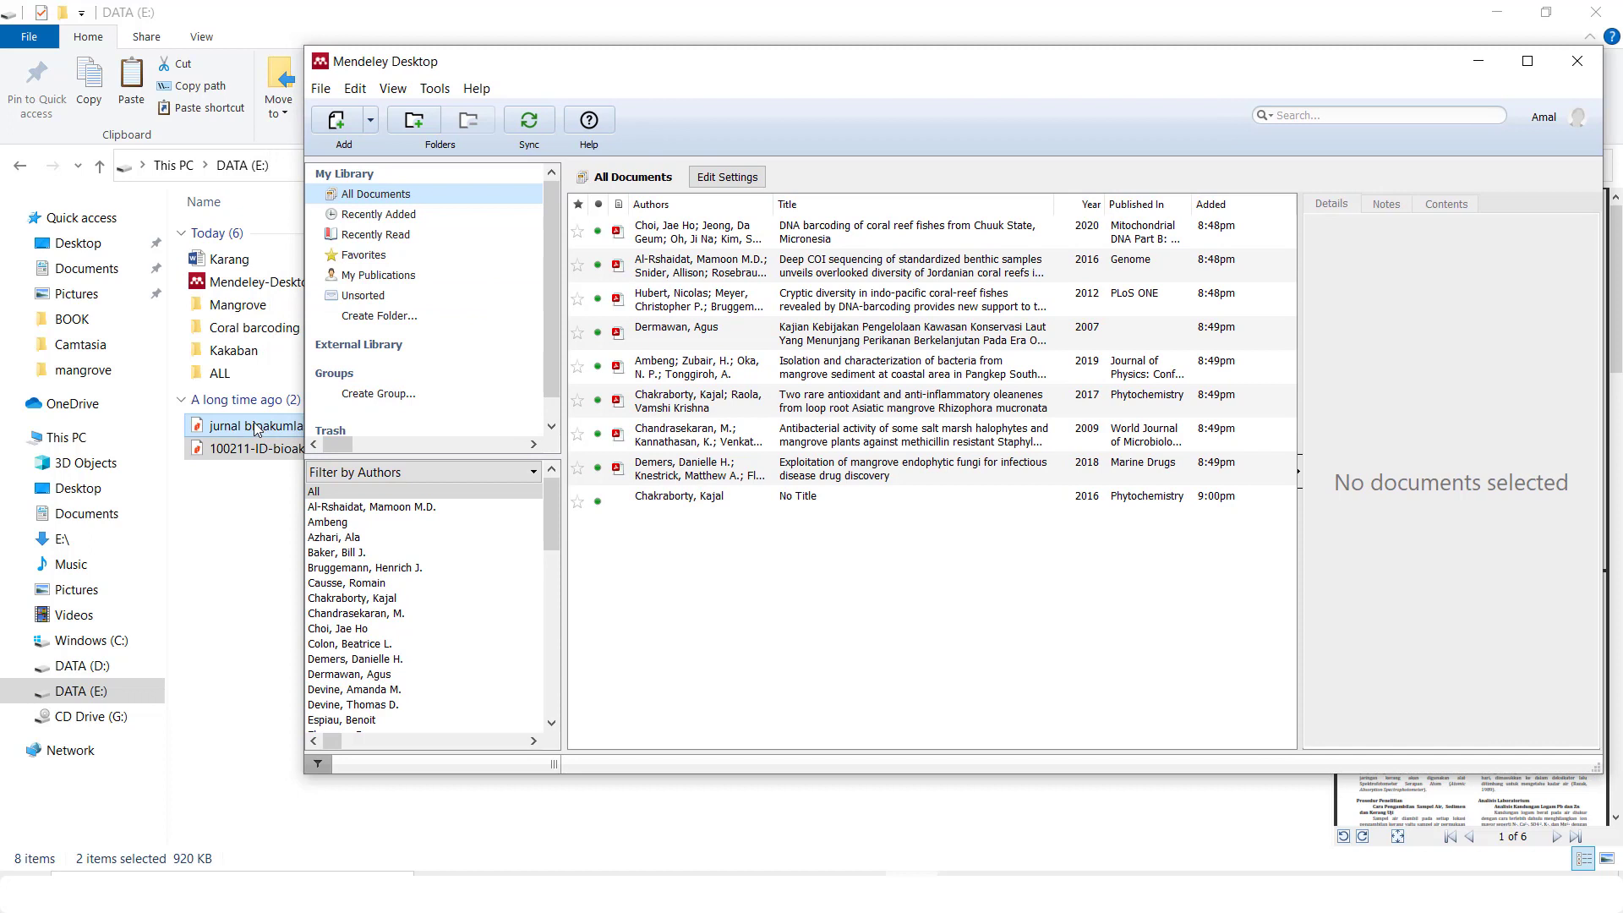
drag(256, 428, 921, 602)
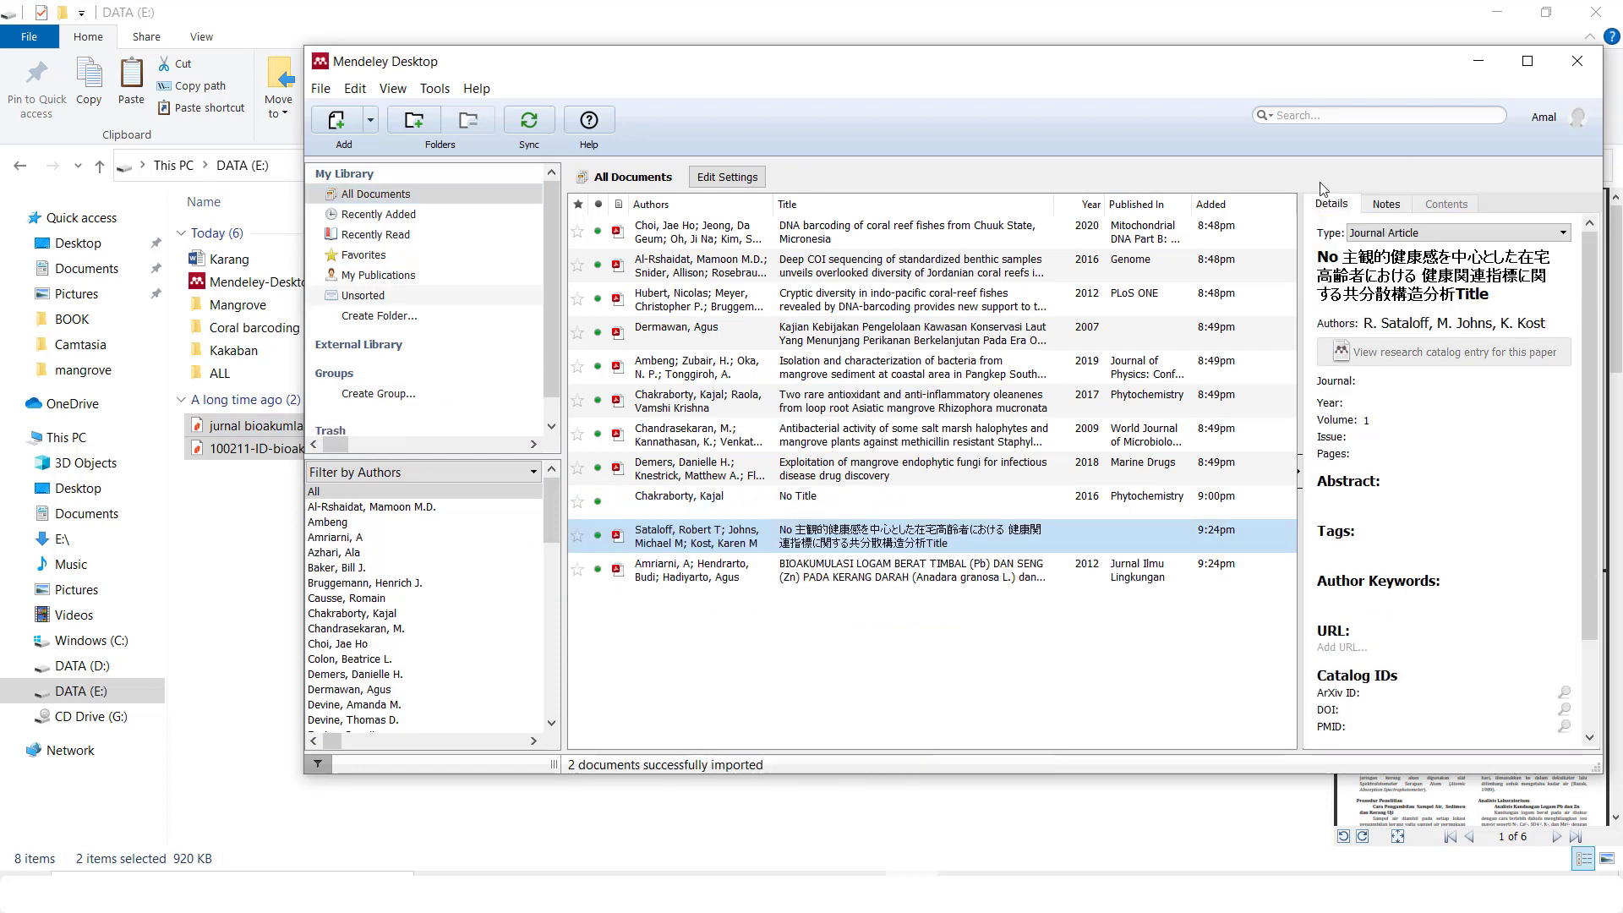
click(1527, 75)
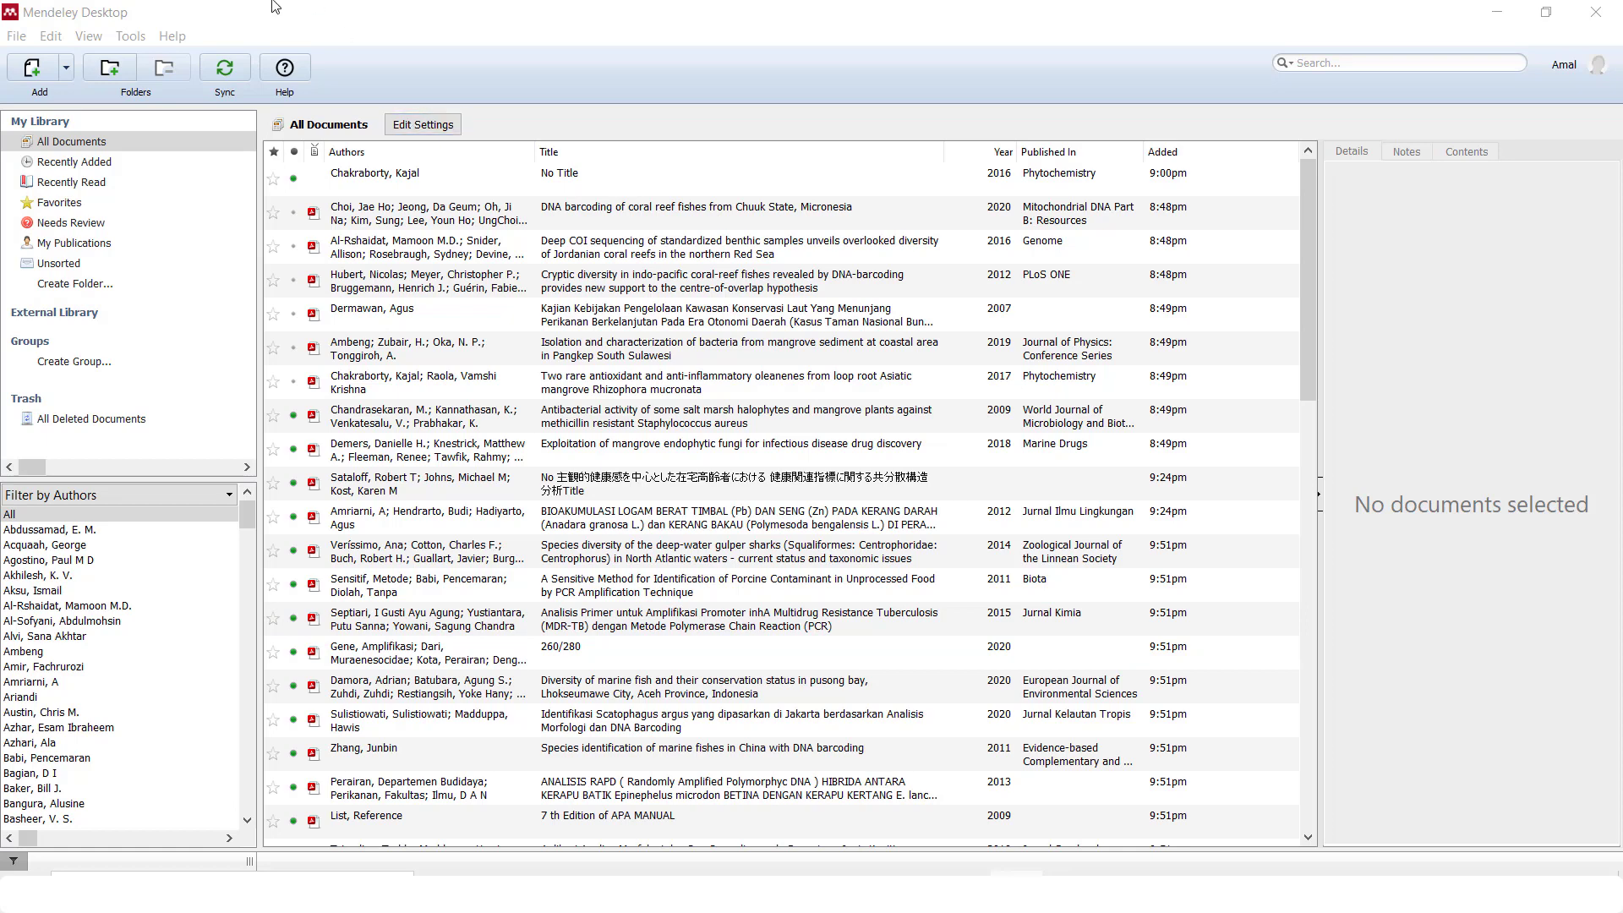
Run Tools > Check for Duplicates on the library
click(131, 36)
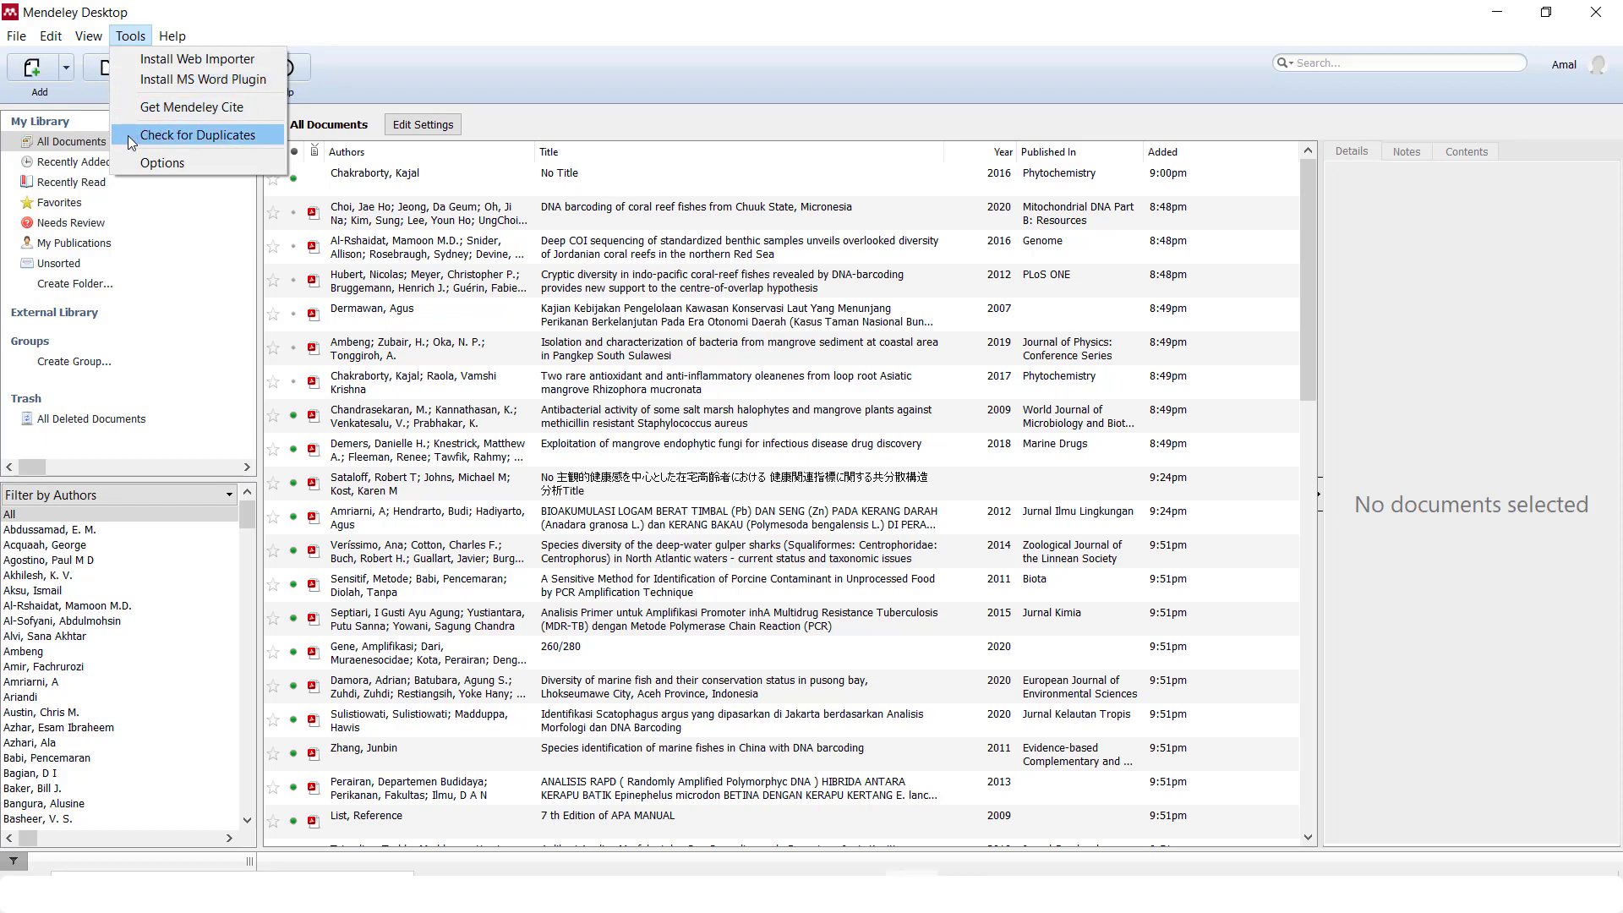
click(188, 135)
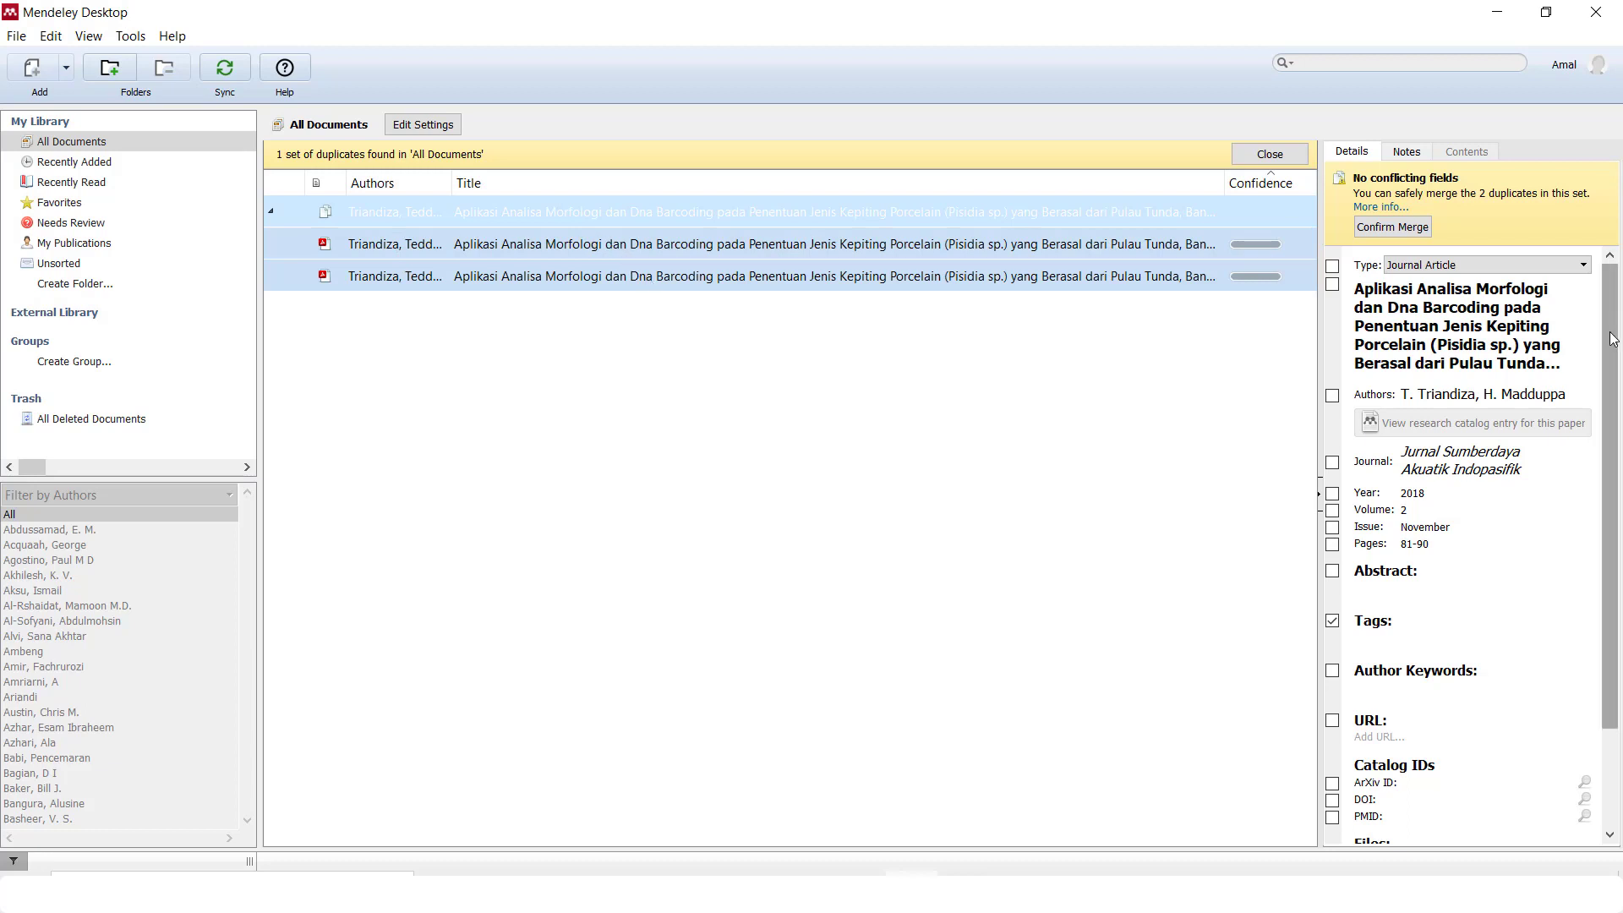
Review the duplicate porcelain crab barcoding paper's details and confirm the merge
drag(1612, 339, 1615, 447)
scroll(1611, 406, up, 2)
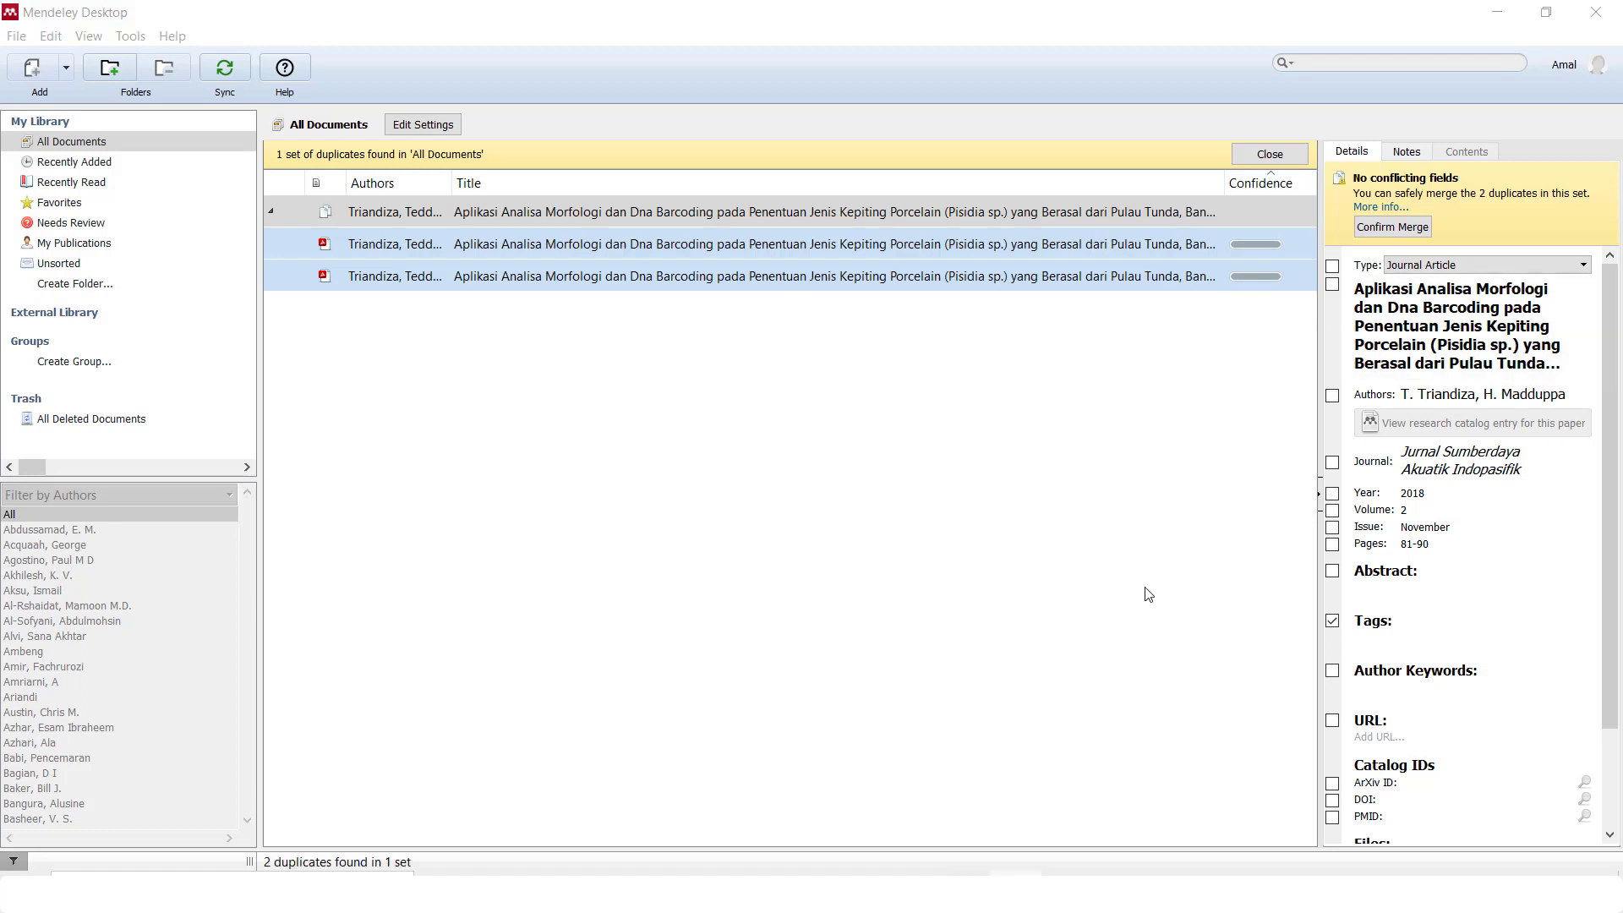
click(1419, 230)
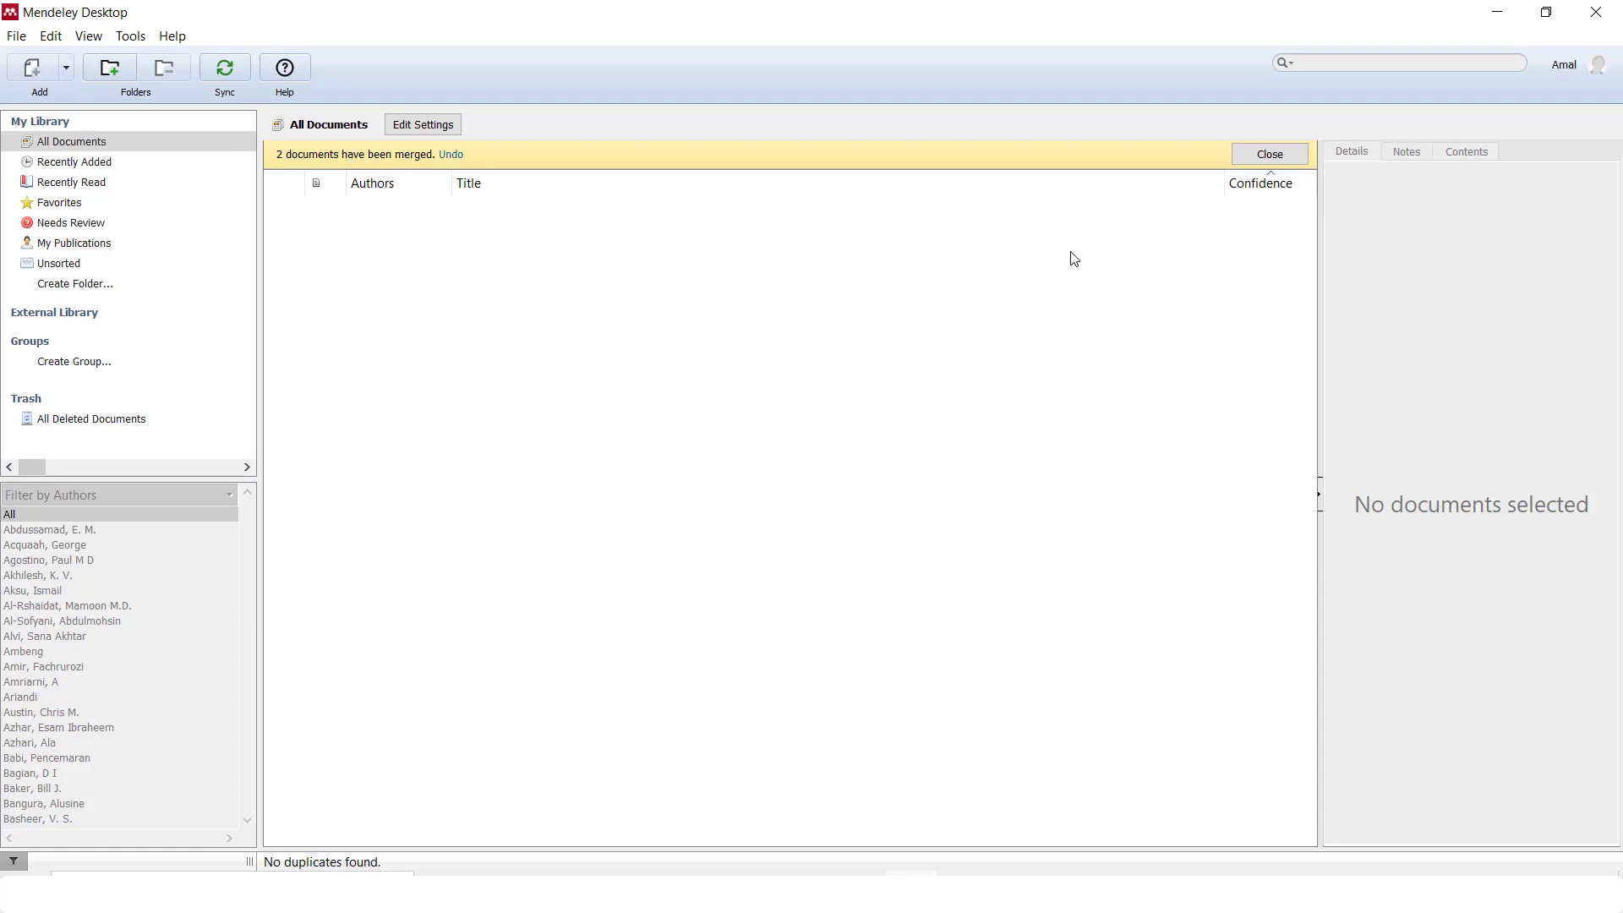
Close the merge banner to return to All Documents
click(1256, 161)
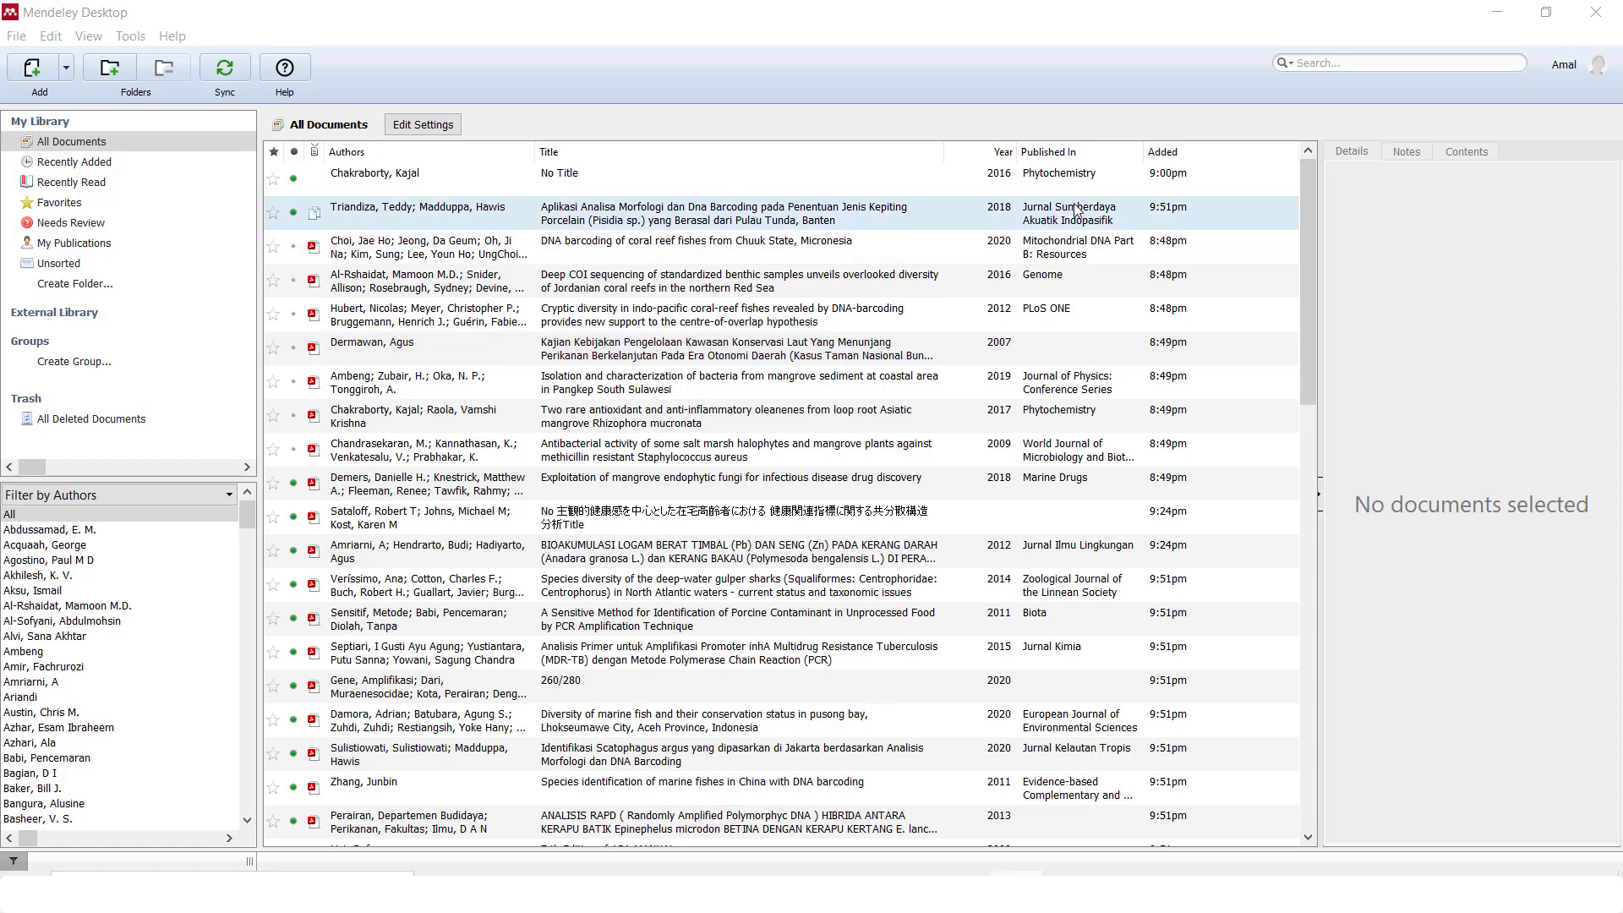
Search the library for 'dna', view the coral reef fishes barcoding paper's details, then clear the search
click(1317, 64)
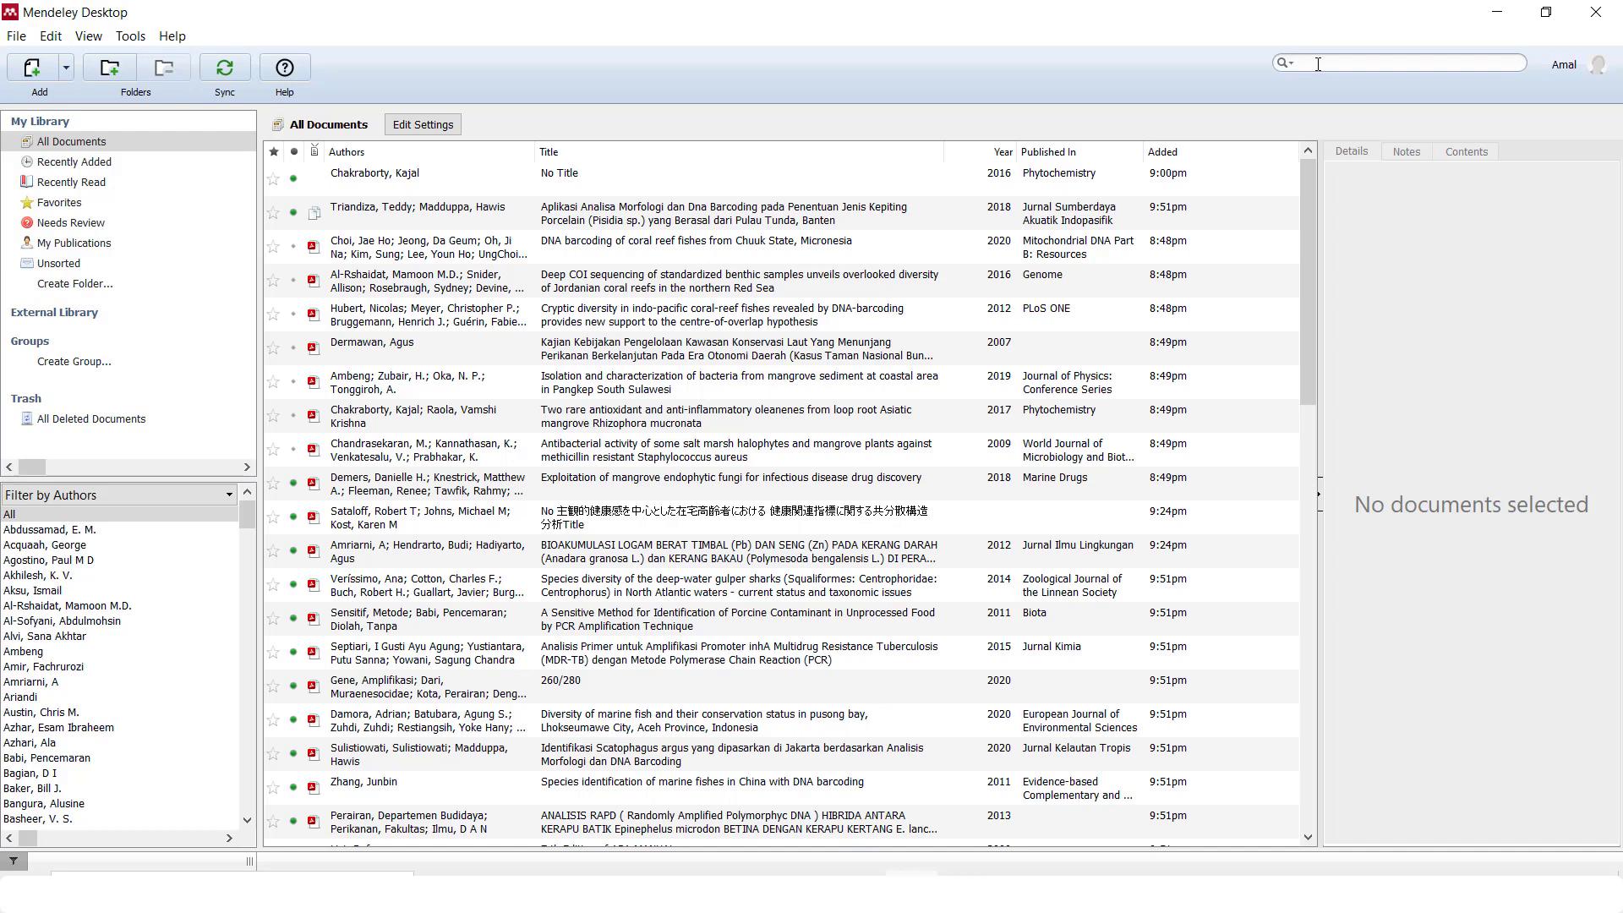
text(dna)
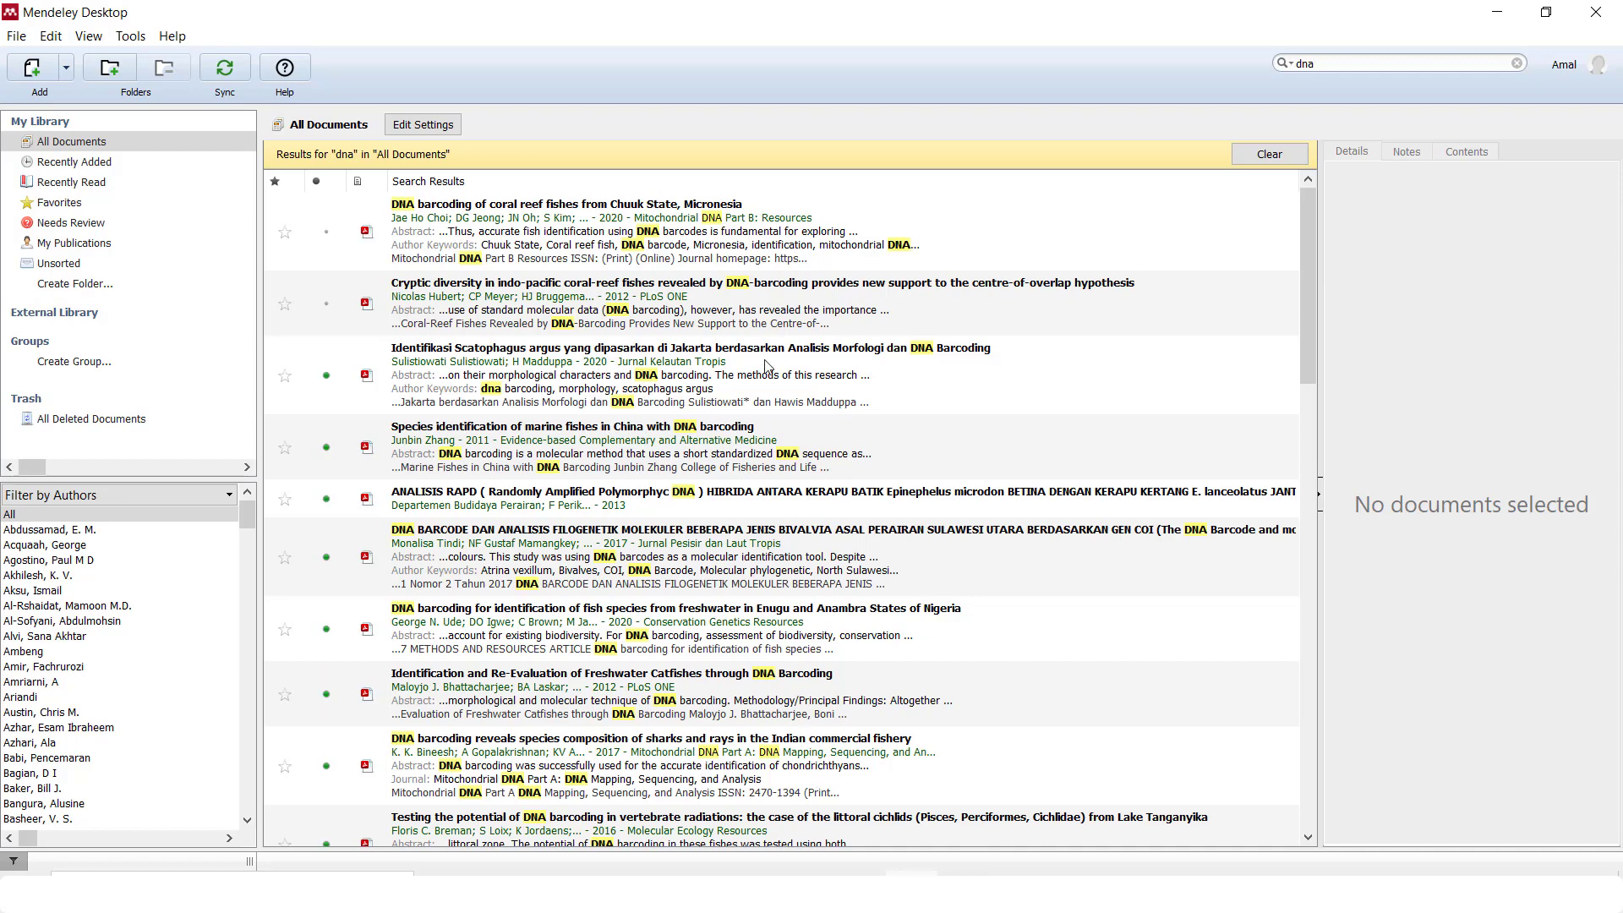
click(826, 241)
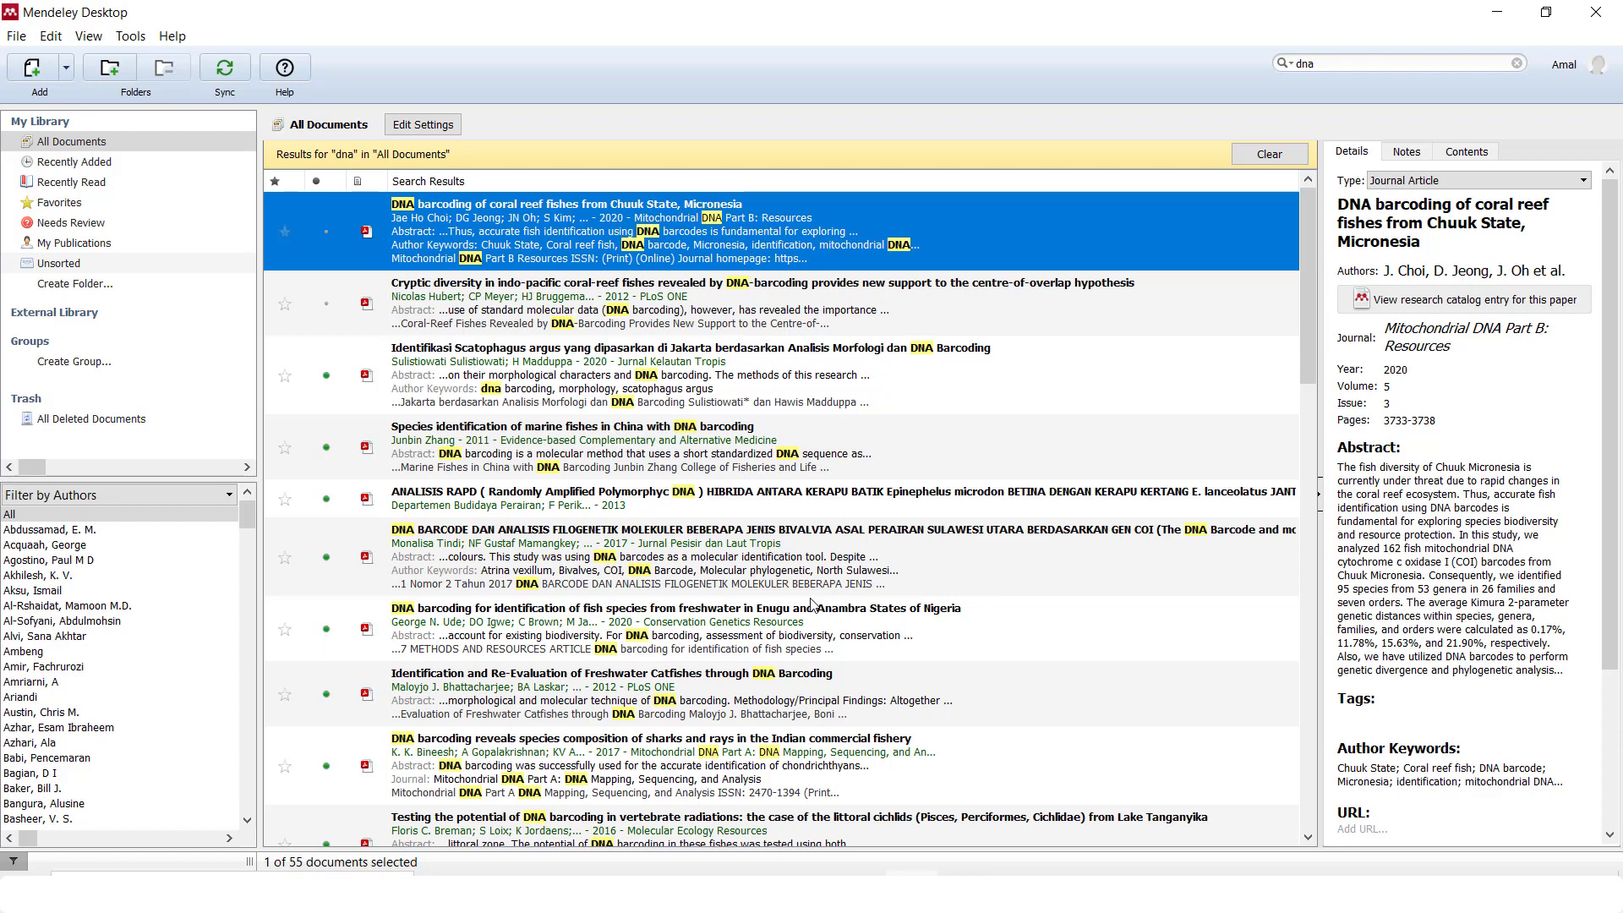
click(1275, 160)
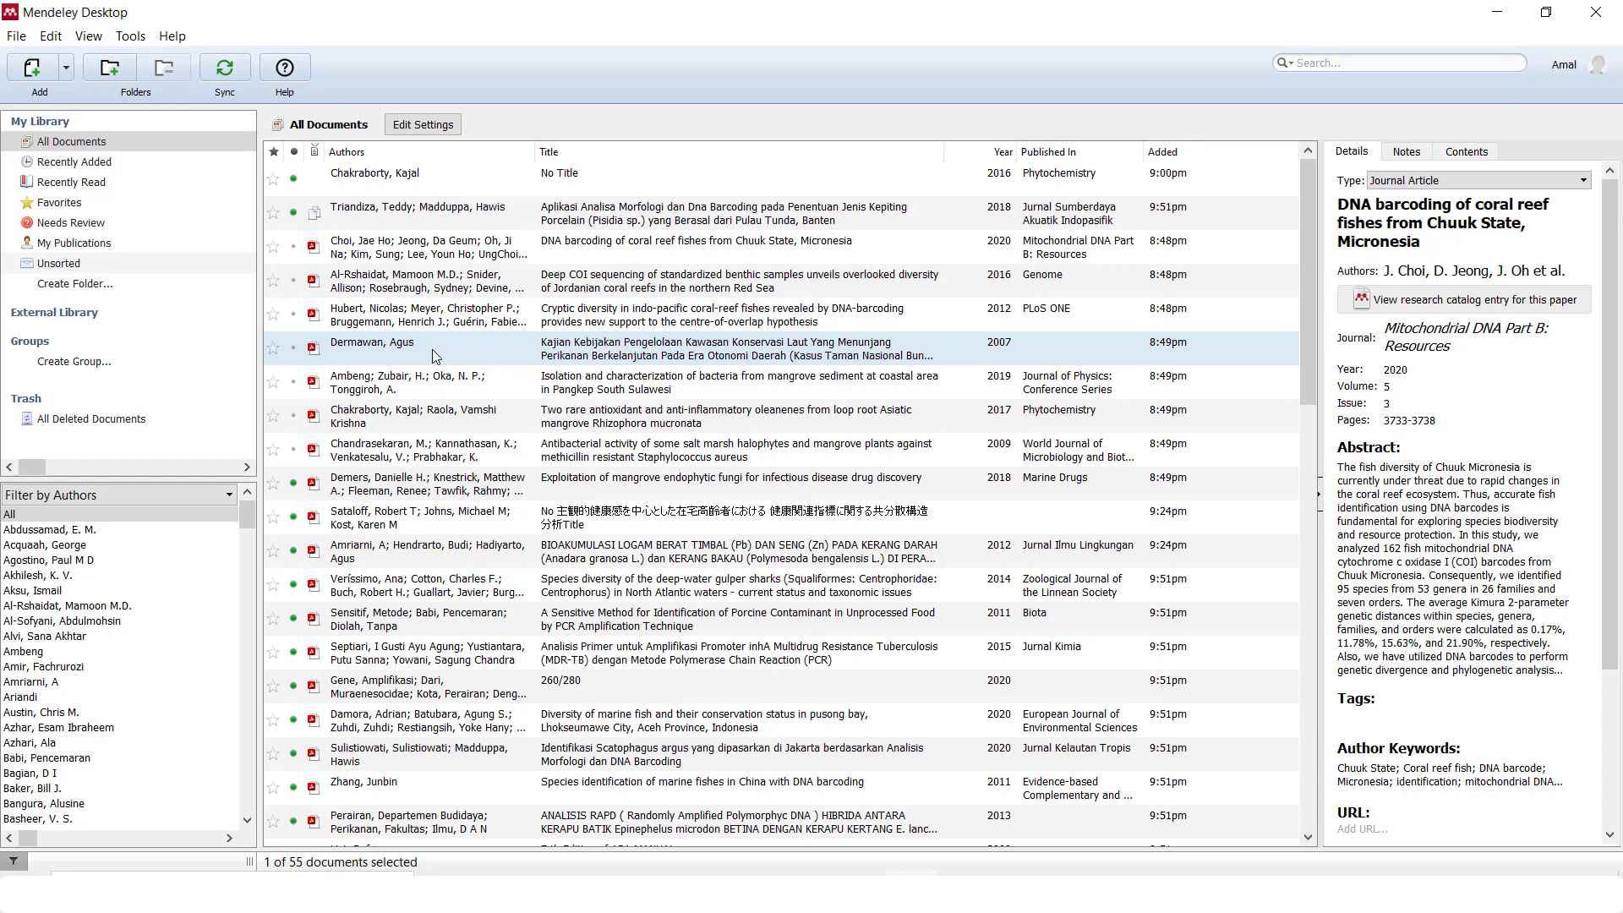
Open the coral reef fishes DNA barcoding PDF and show page 2's abstract ending above the Introduction
double_click(524, 245)
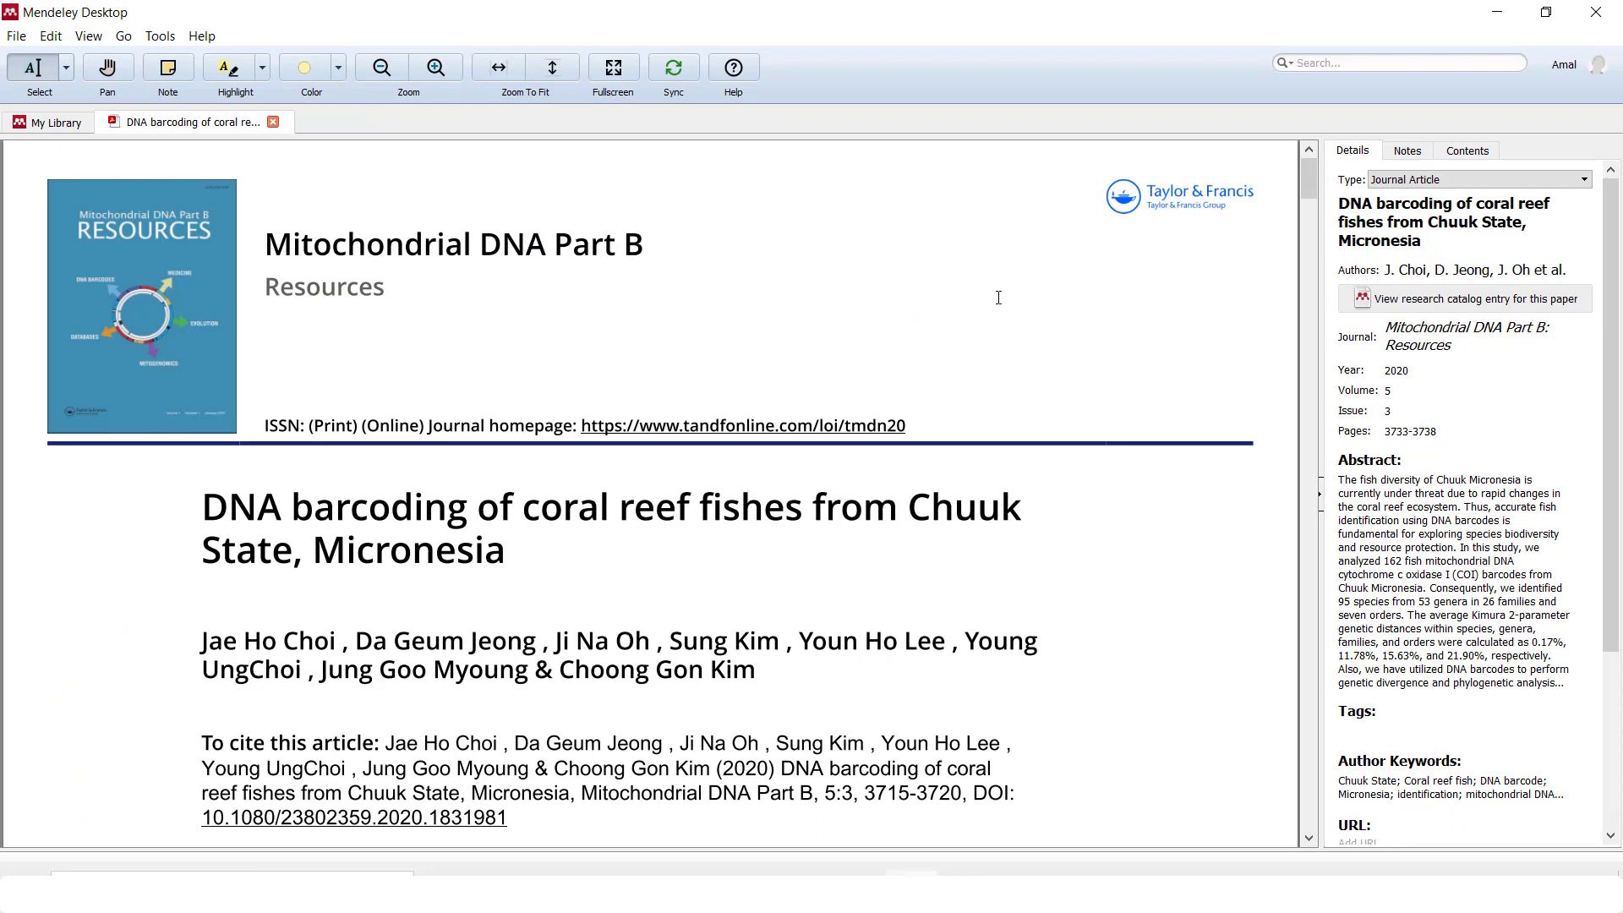
drag(1305, 179, 1311, 327)
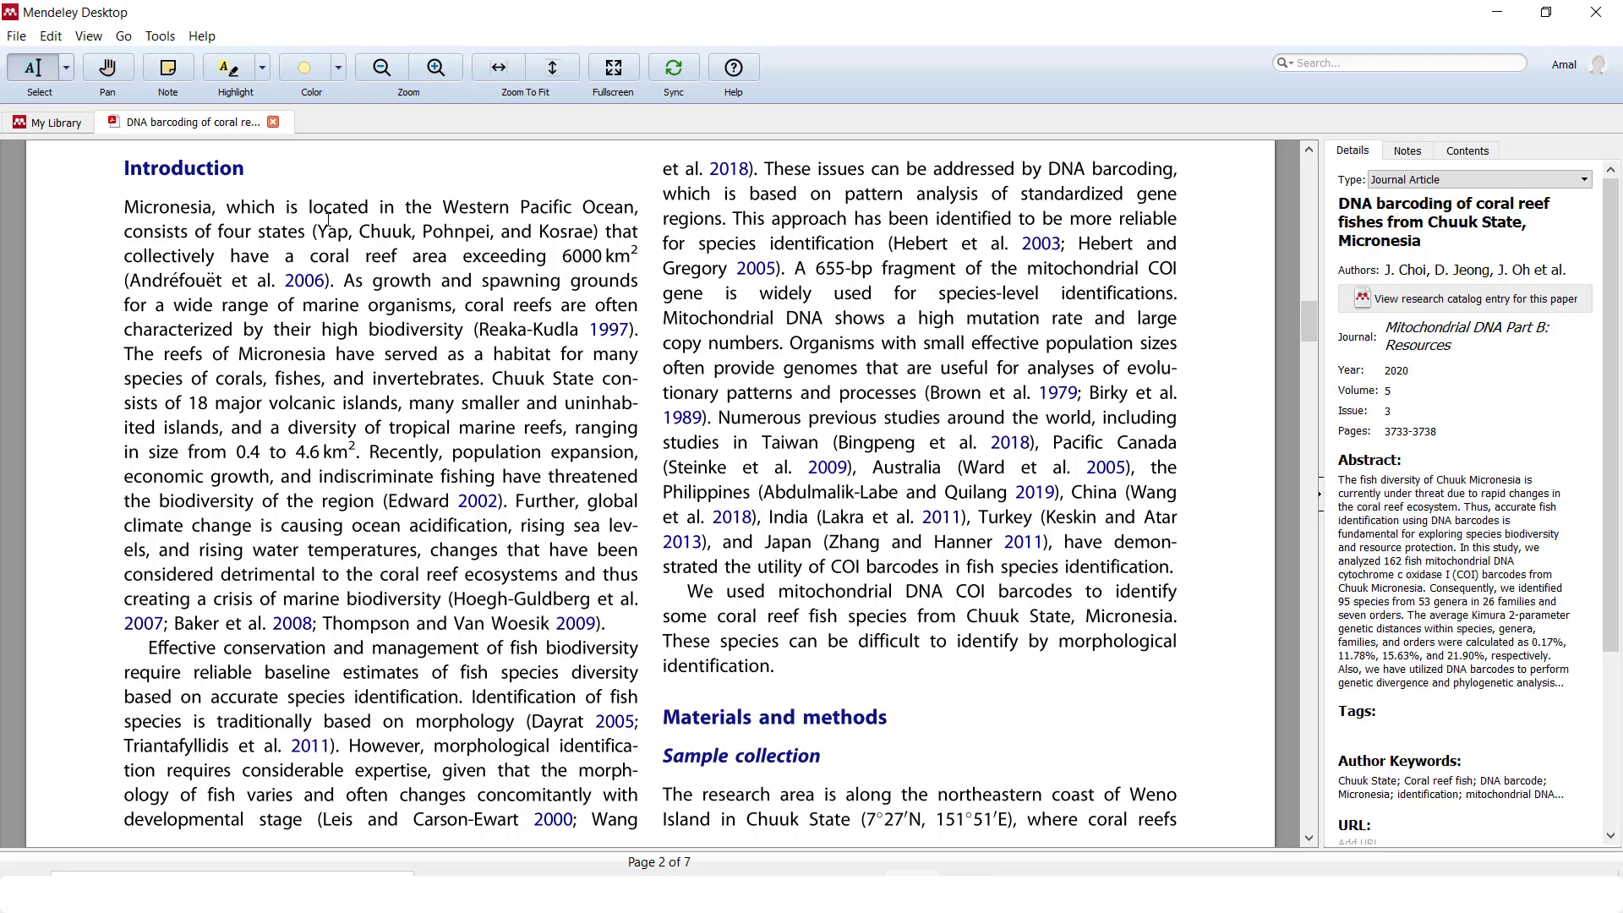
scroll(258, 150, up, 2)
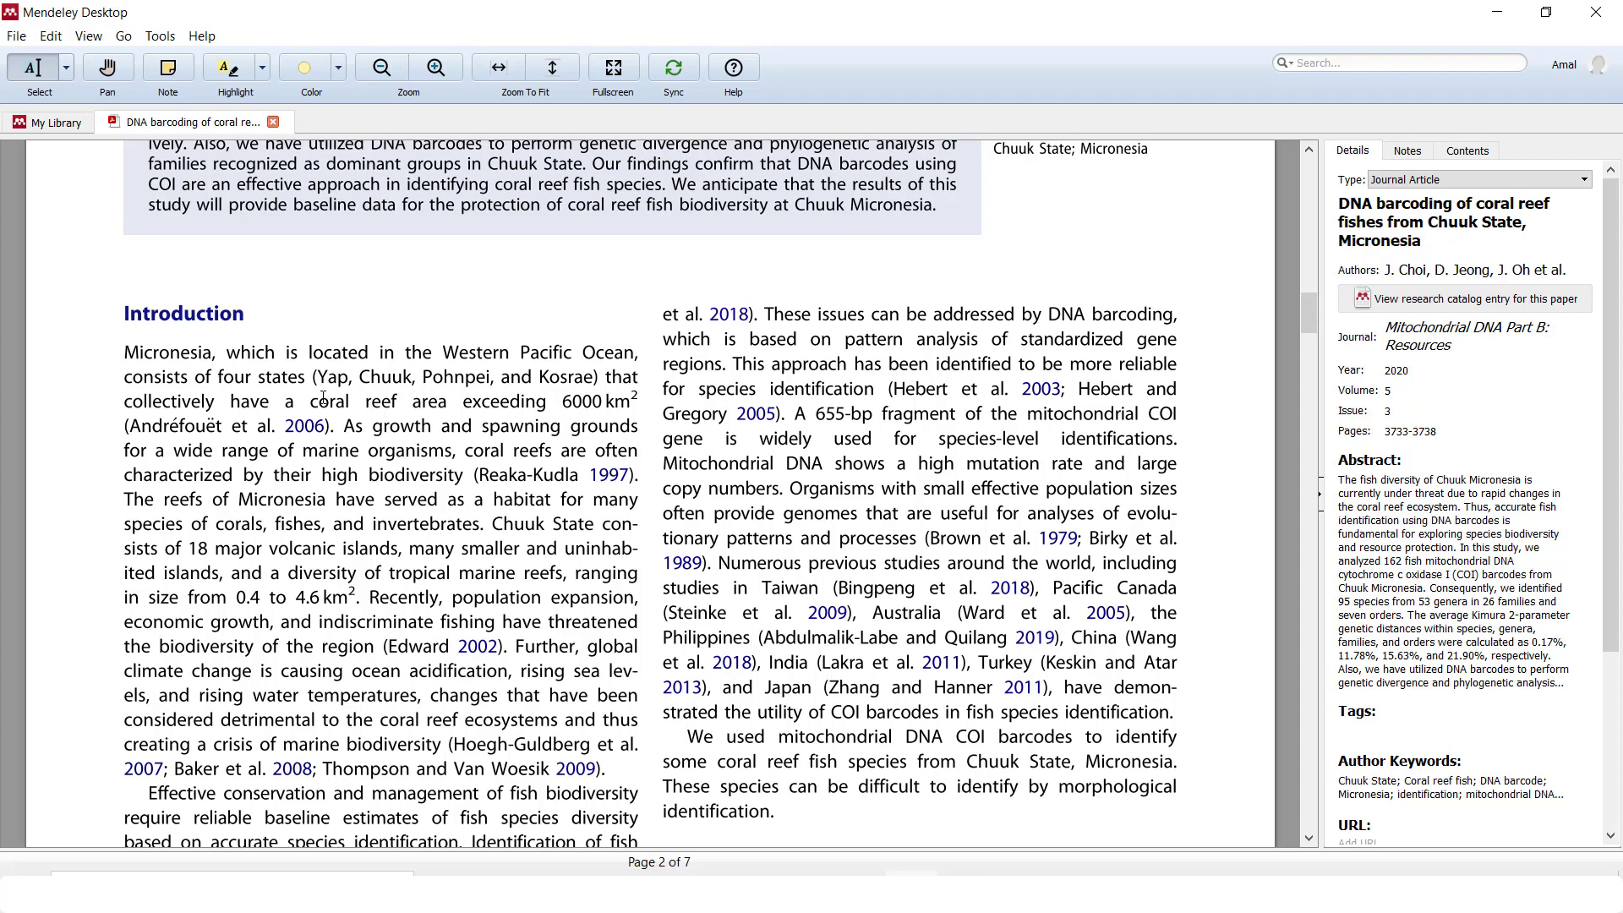
Highlight the Introduction's opening Micronesia sentence, switch the annotation colour to Red, and select the COI paragraph
drag(342, 420, 128, 351)
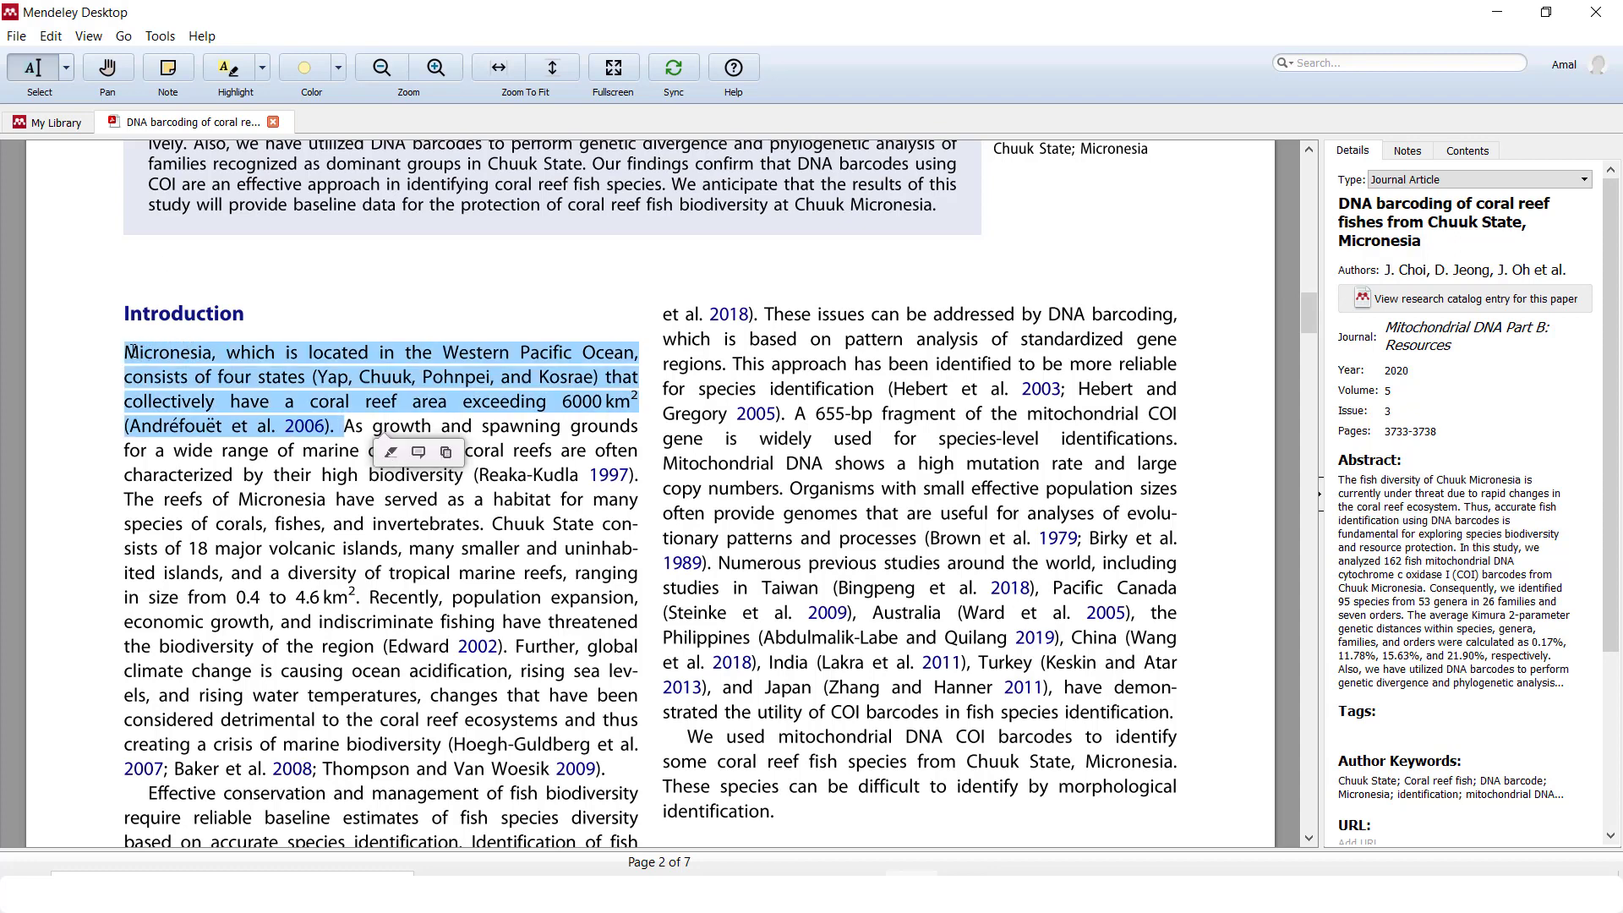
click(227, 71)
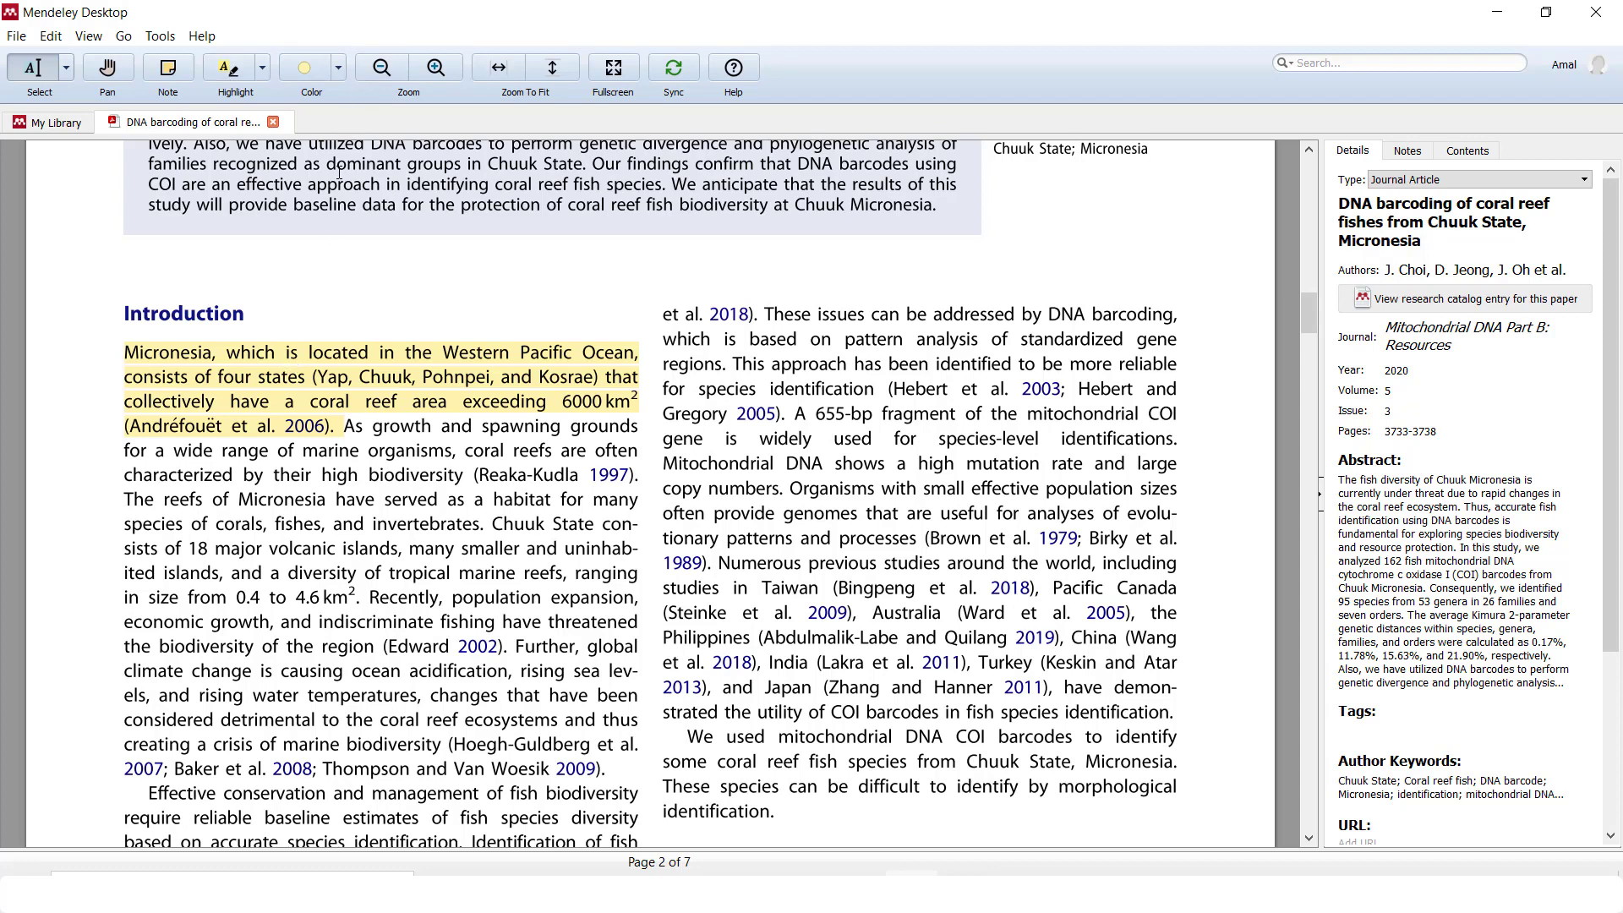
click(339, 69)
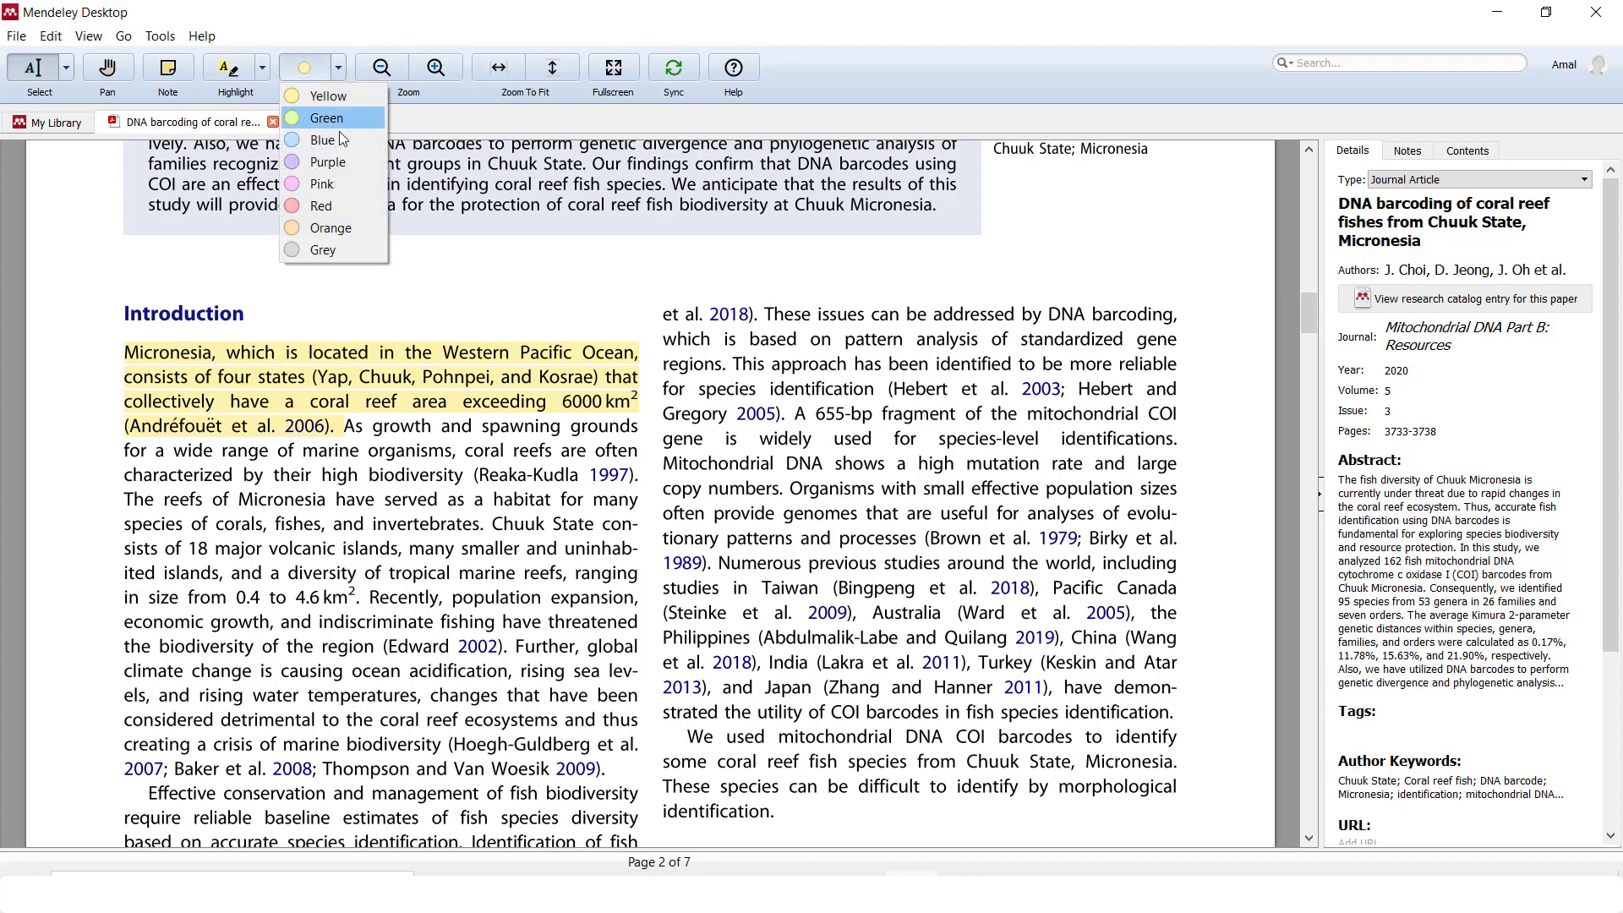
click(328, 206)
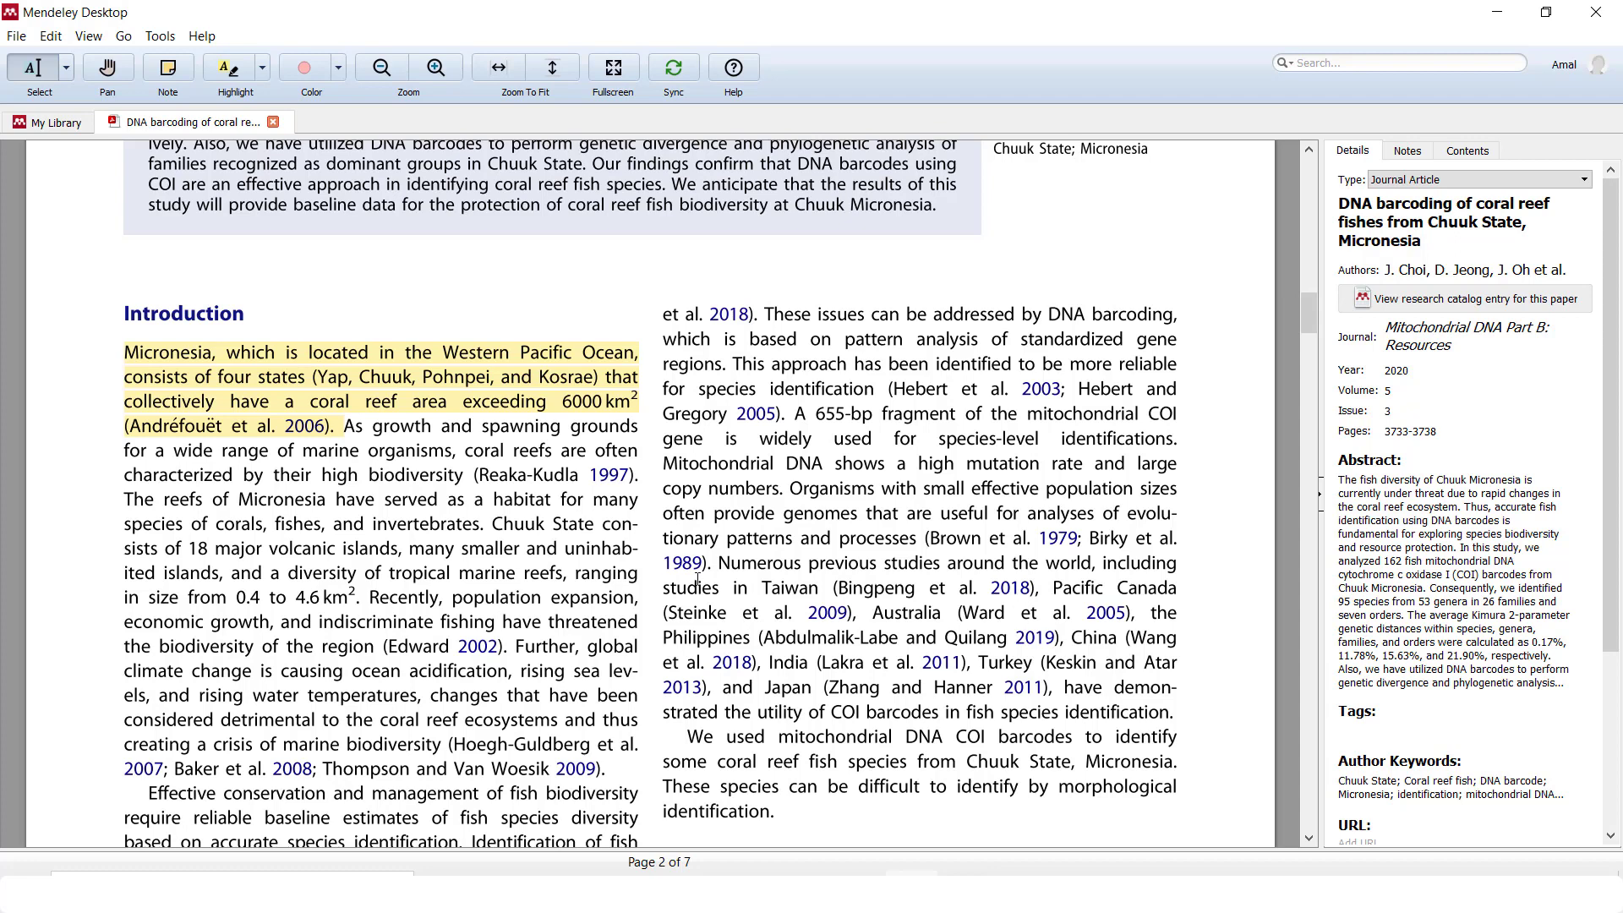
drag(808, 822, 696, 738)
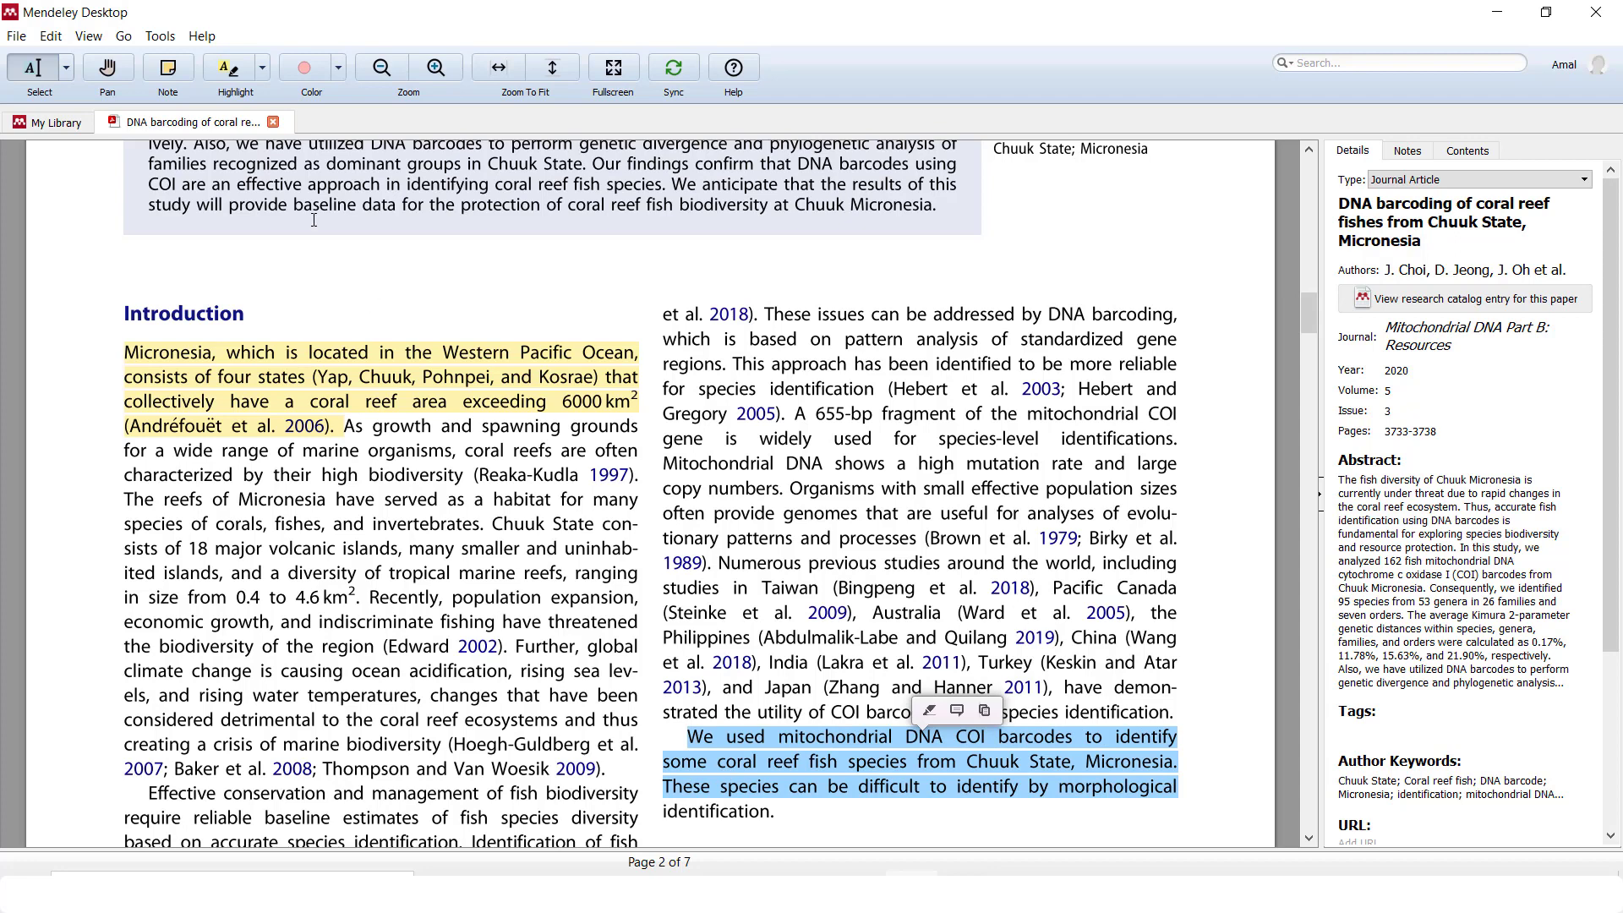
Attach a note reading 'Ini kalimat penting untuk dimasukkan dalam makala' to the COI paragraph
click(178, 73)
click(178, 74)
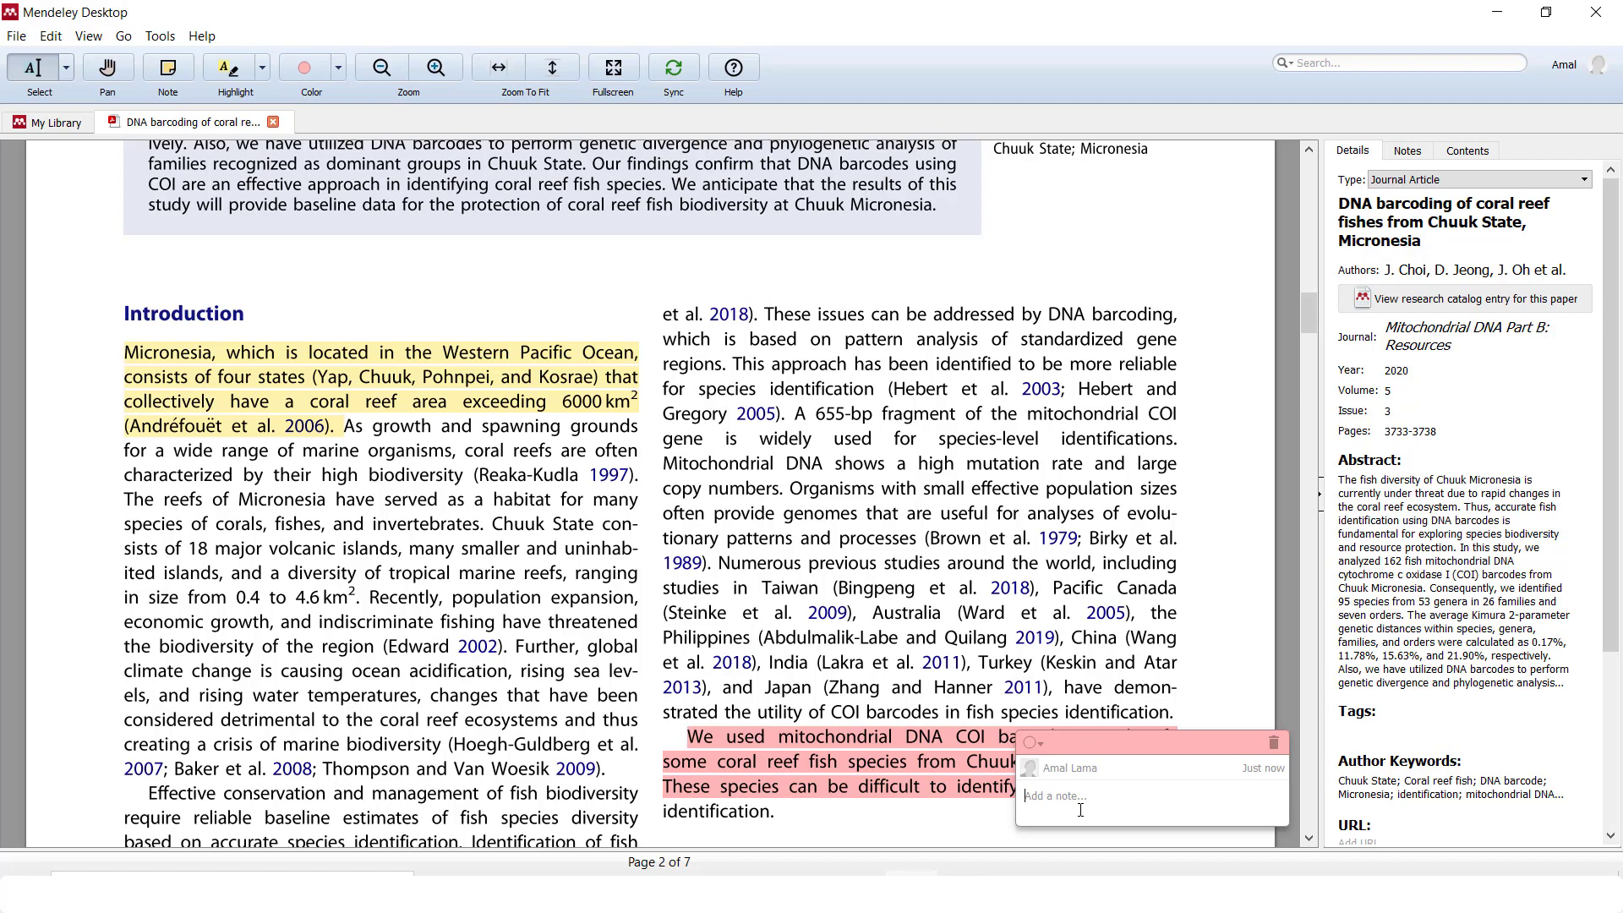
text(Ini kalimat penting untuk dimasukkan dalam makala)
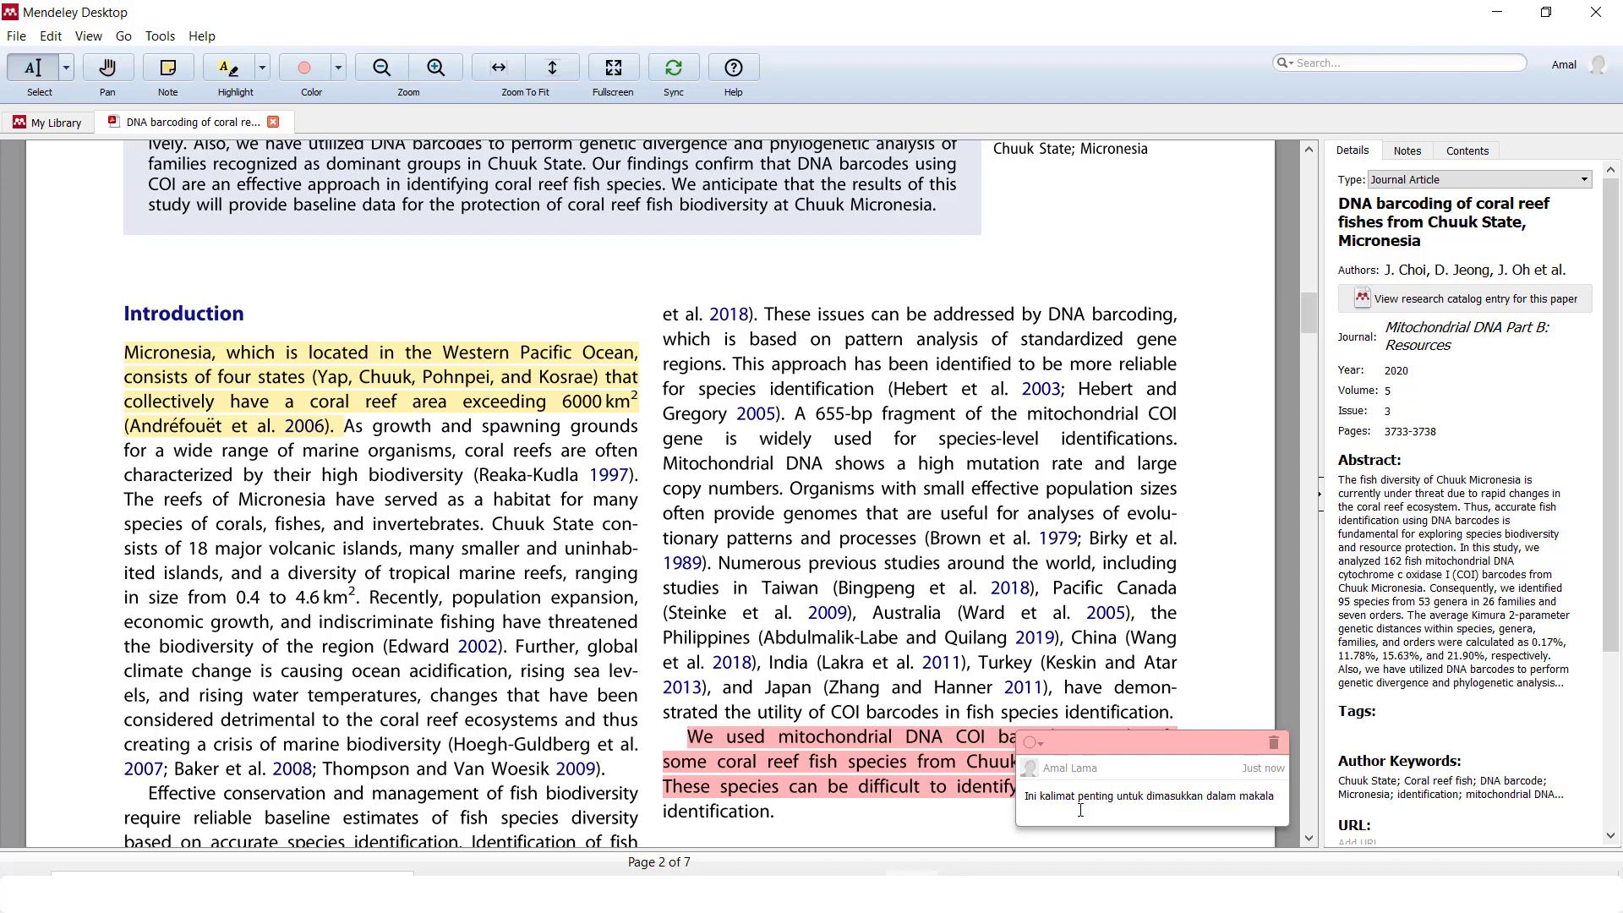
click(842, 540)
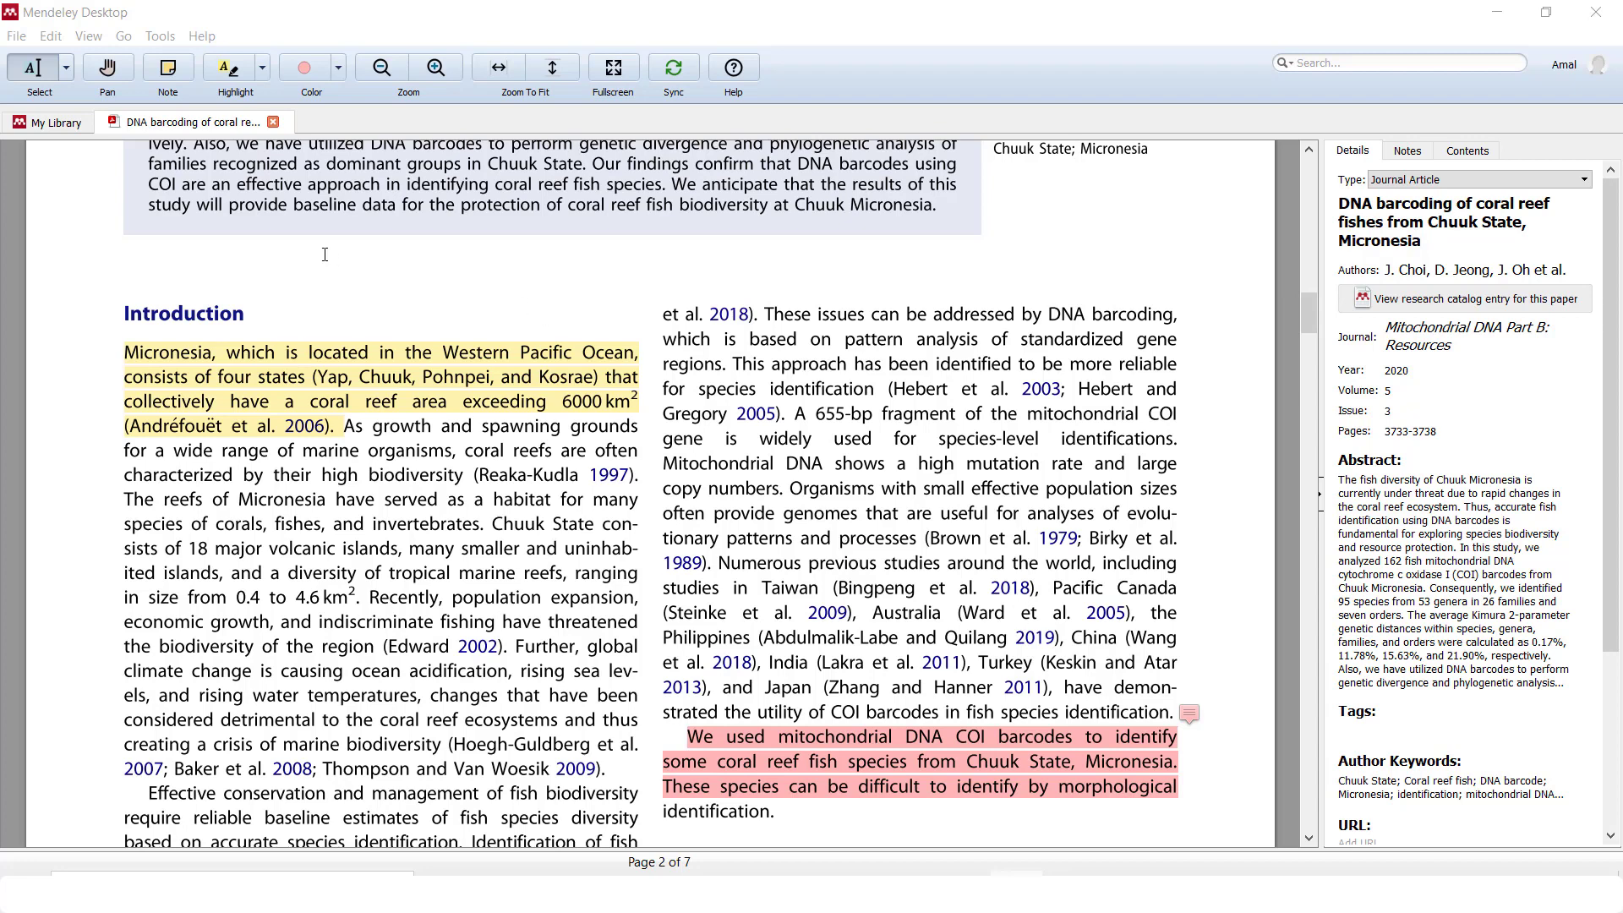
Close the coral reef fishes PDF tab to return to the All Documents list
click(273, 123)
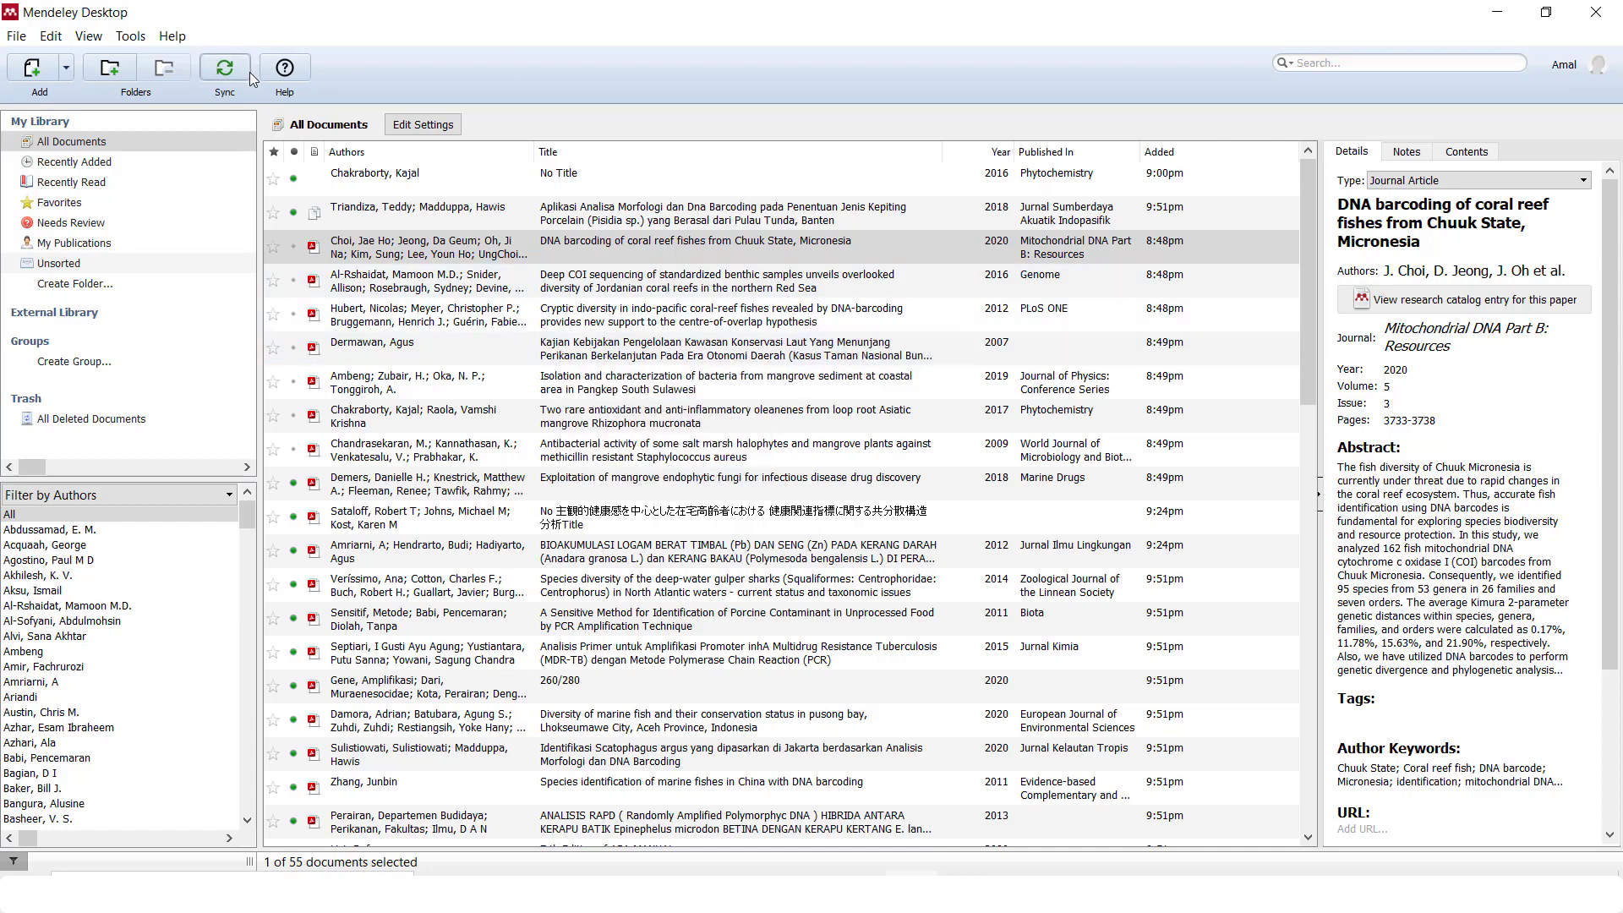
Create library folders named DNA and Mangrove, then return to All Documents
click(109, 284)
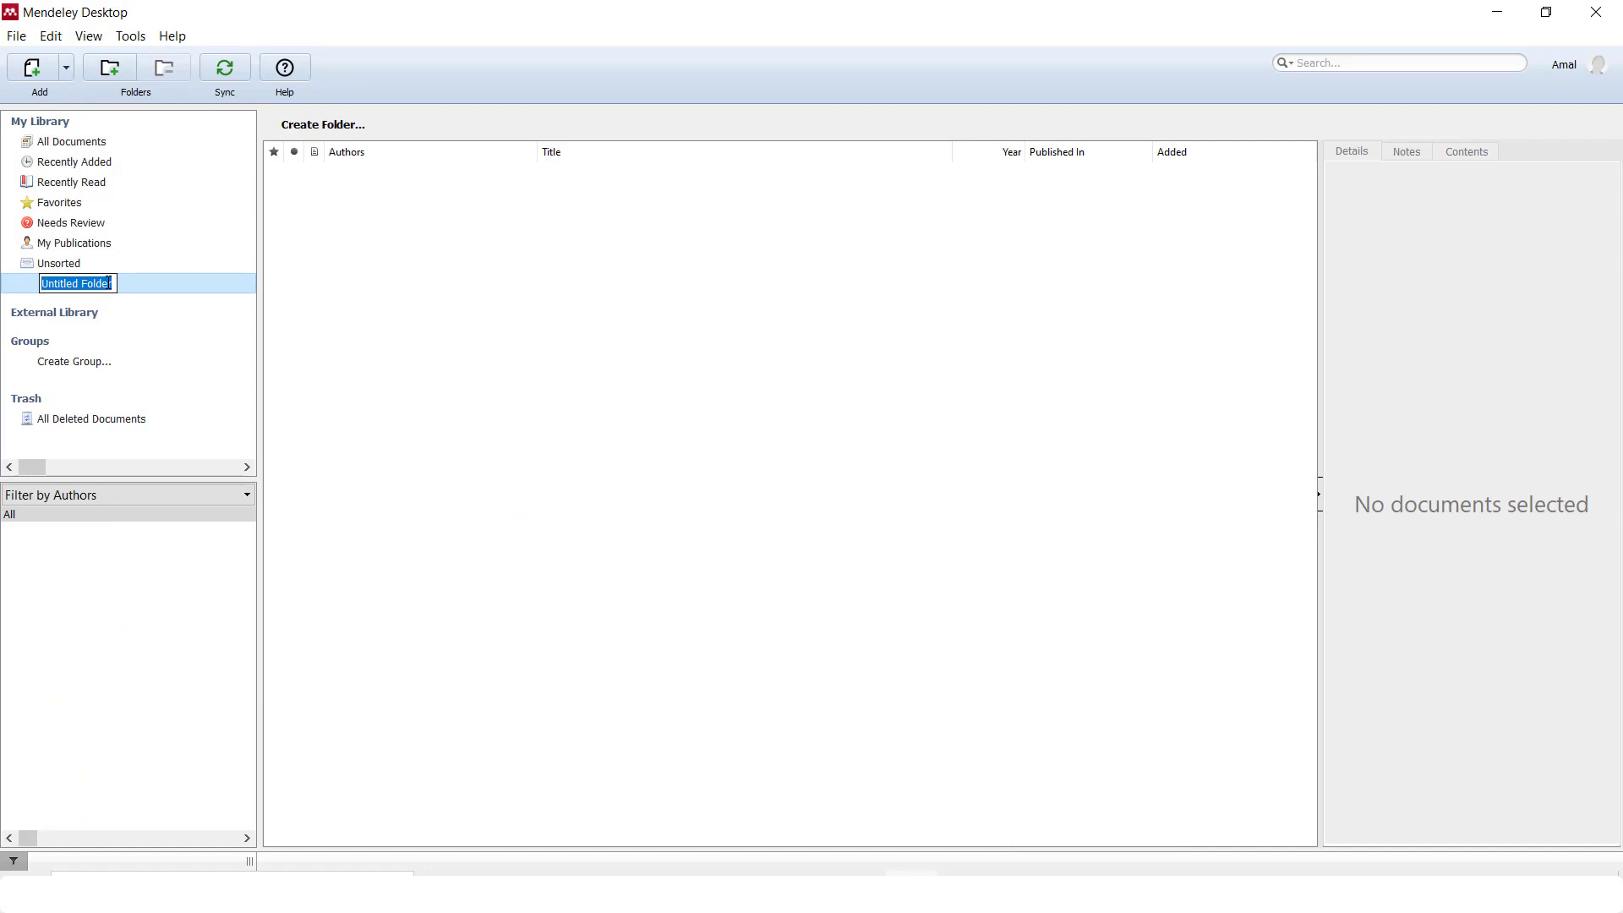
text(DNA)
key(Return)
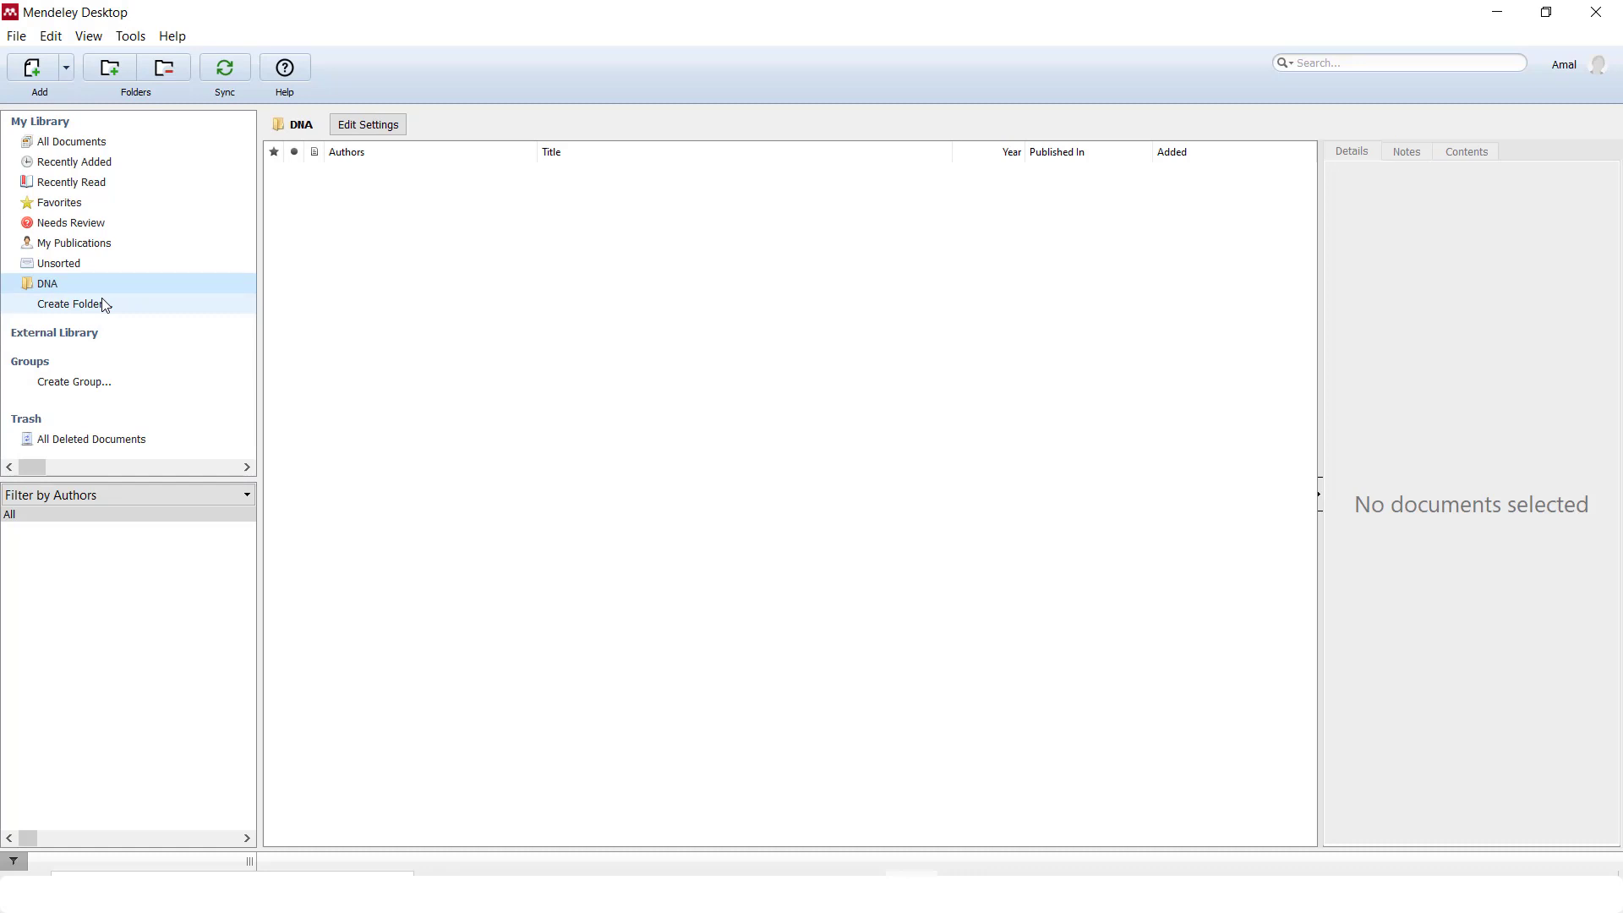
click(105, 304)
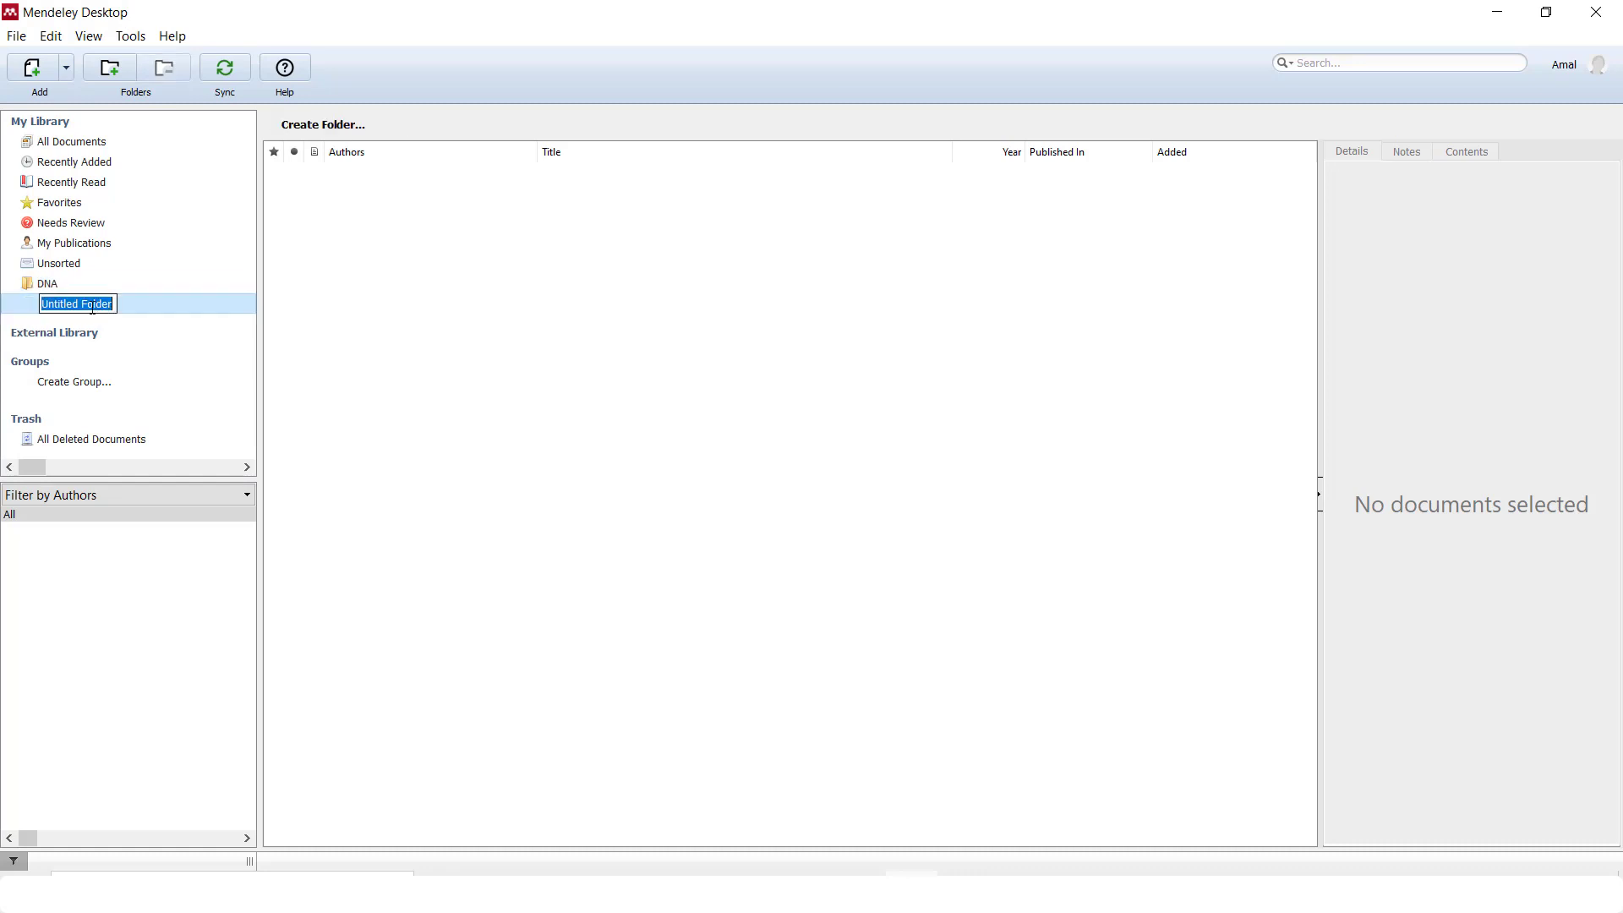
text(Mangrov)
key(BackSpace)
key(BackSpace)
key(BackSpace)
key(BackSpace)
text(grove)
key(Return)
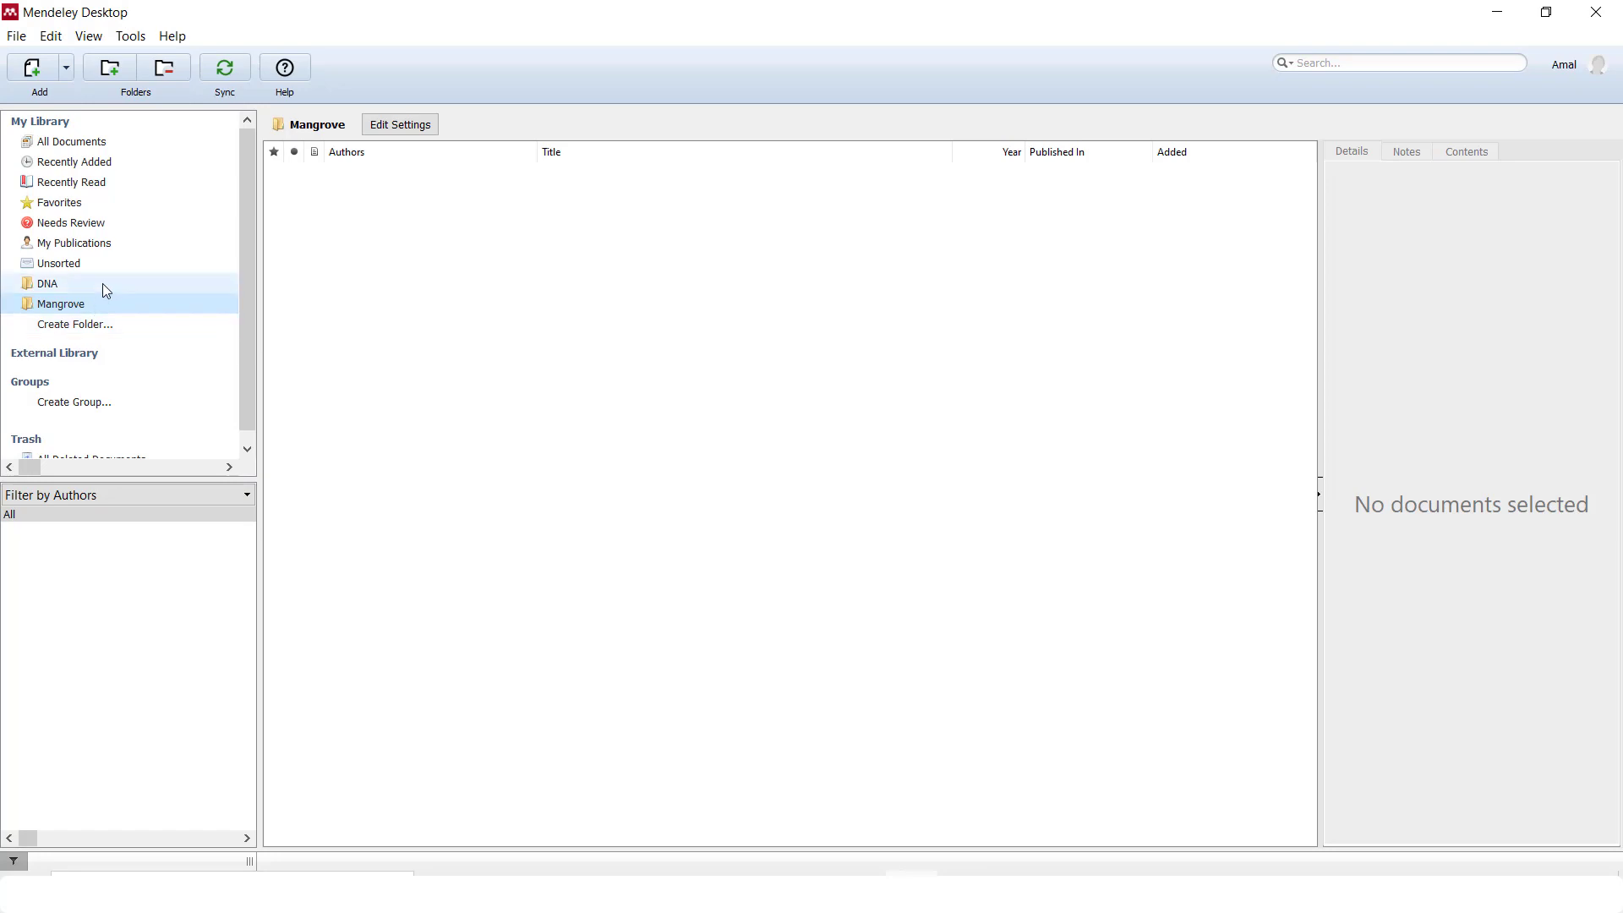
click(103, 284)
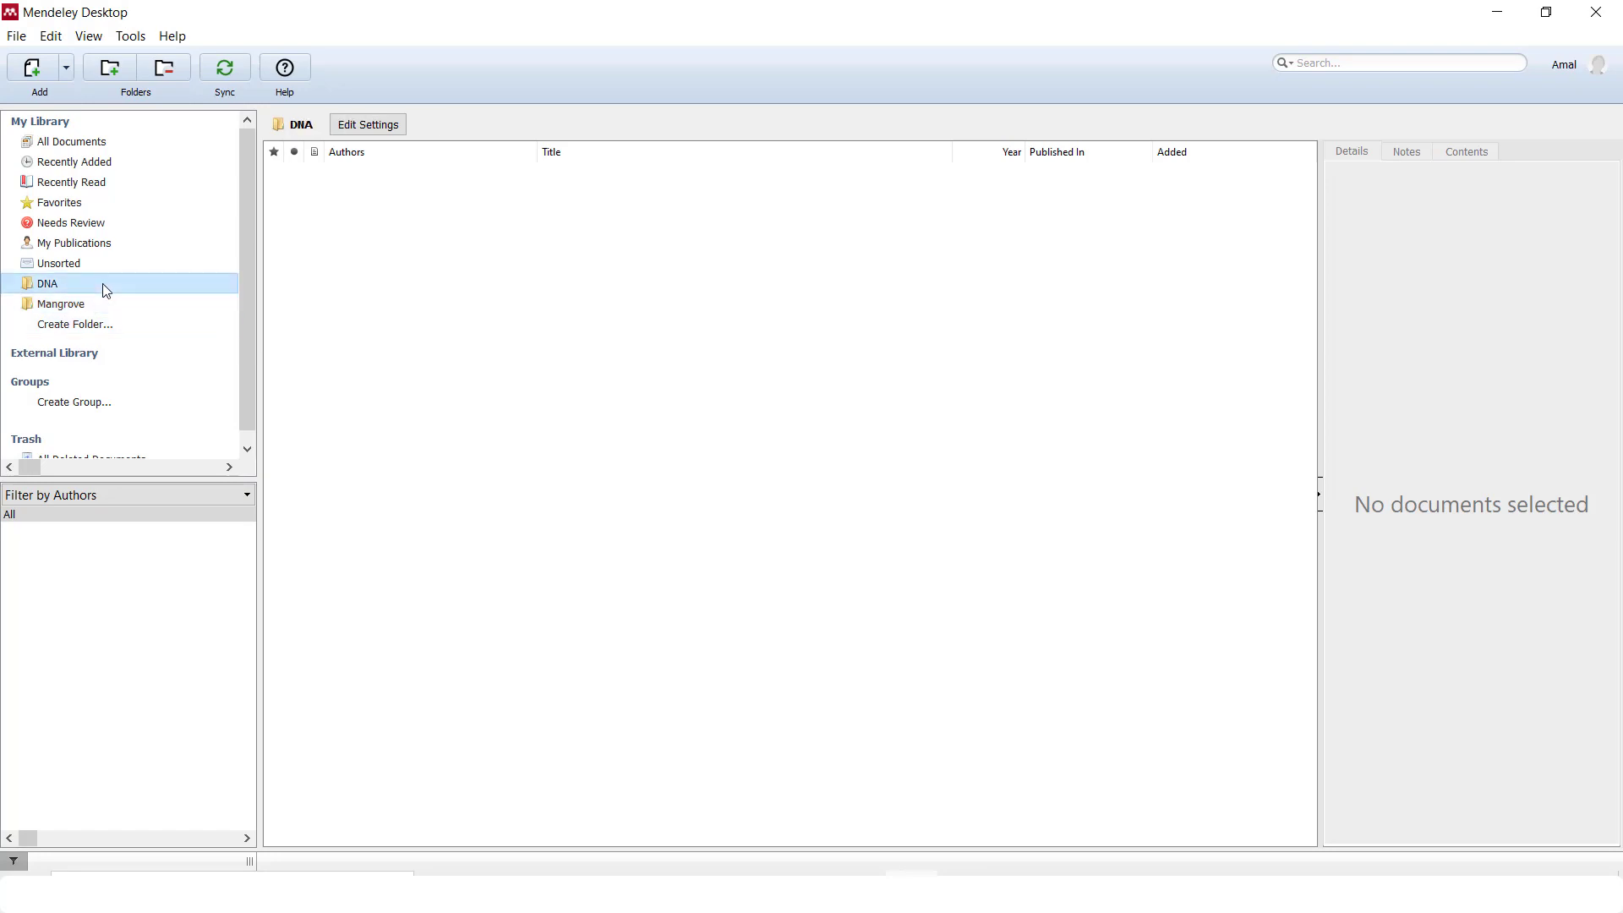
click(119, 148)
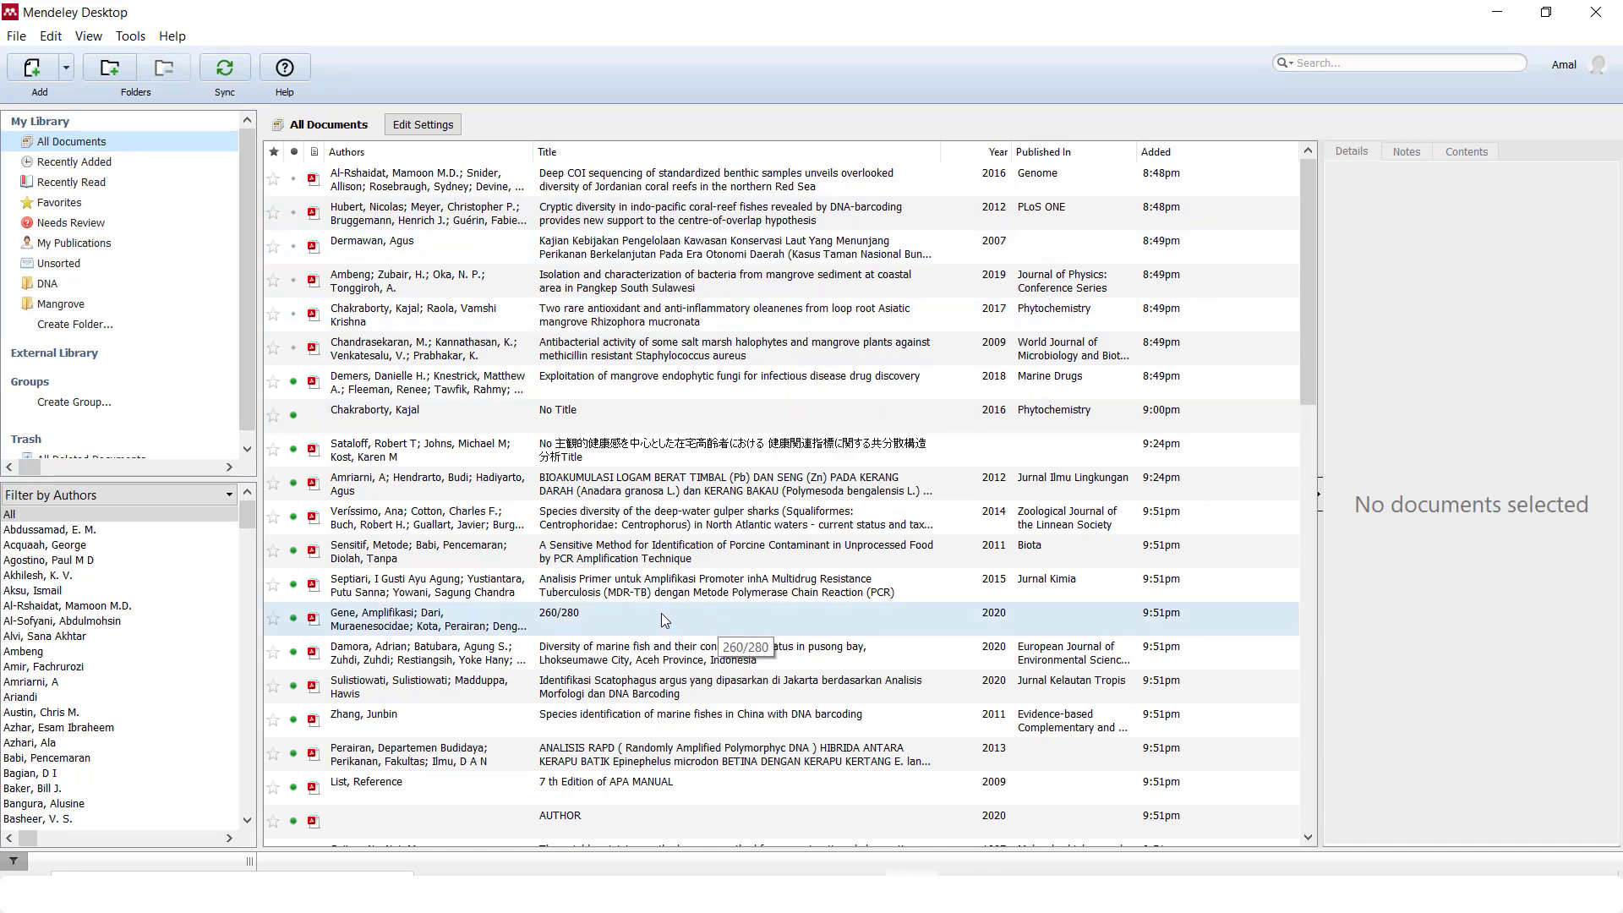
File the top four papers, including the Red Sea COI study, into the DNA folder
click(565, 184)
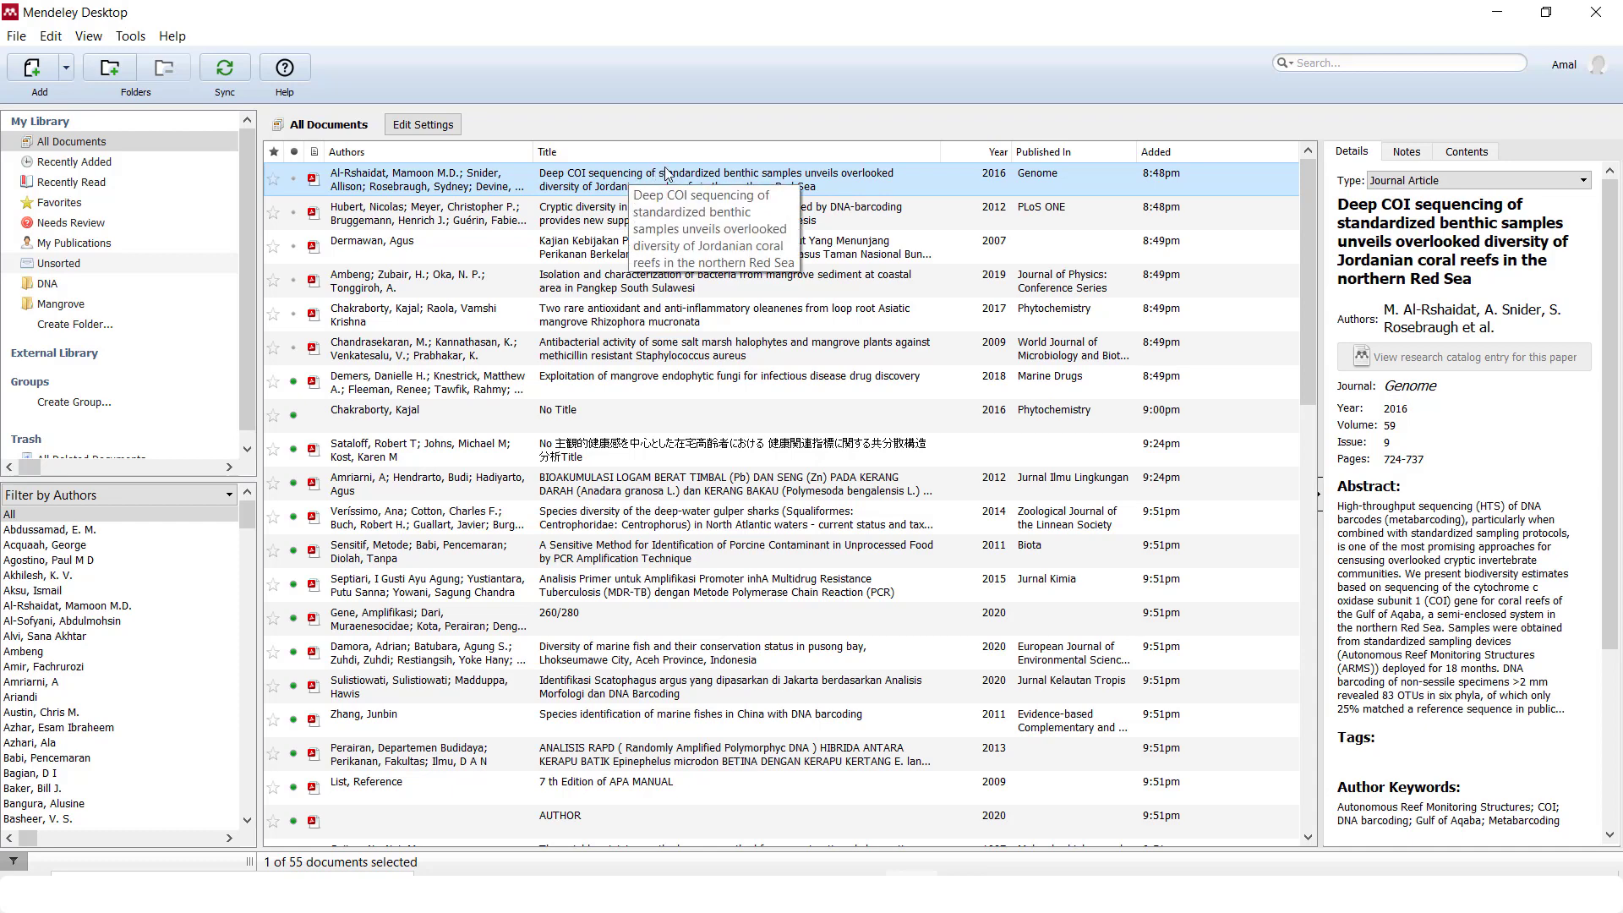
shift+click(615, 216)
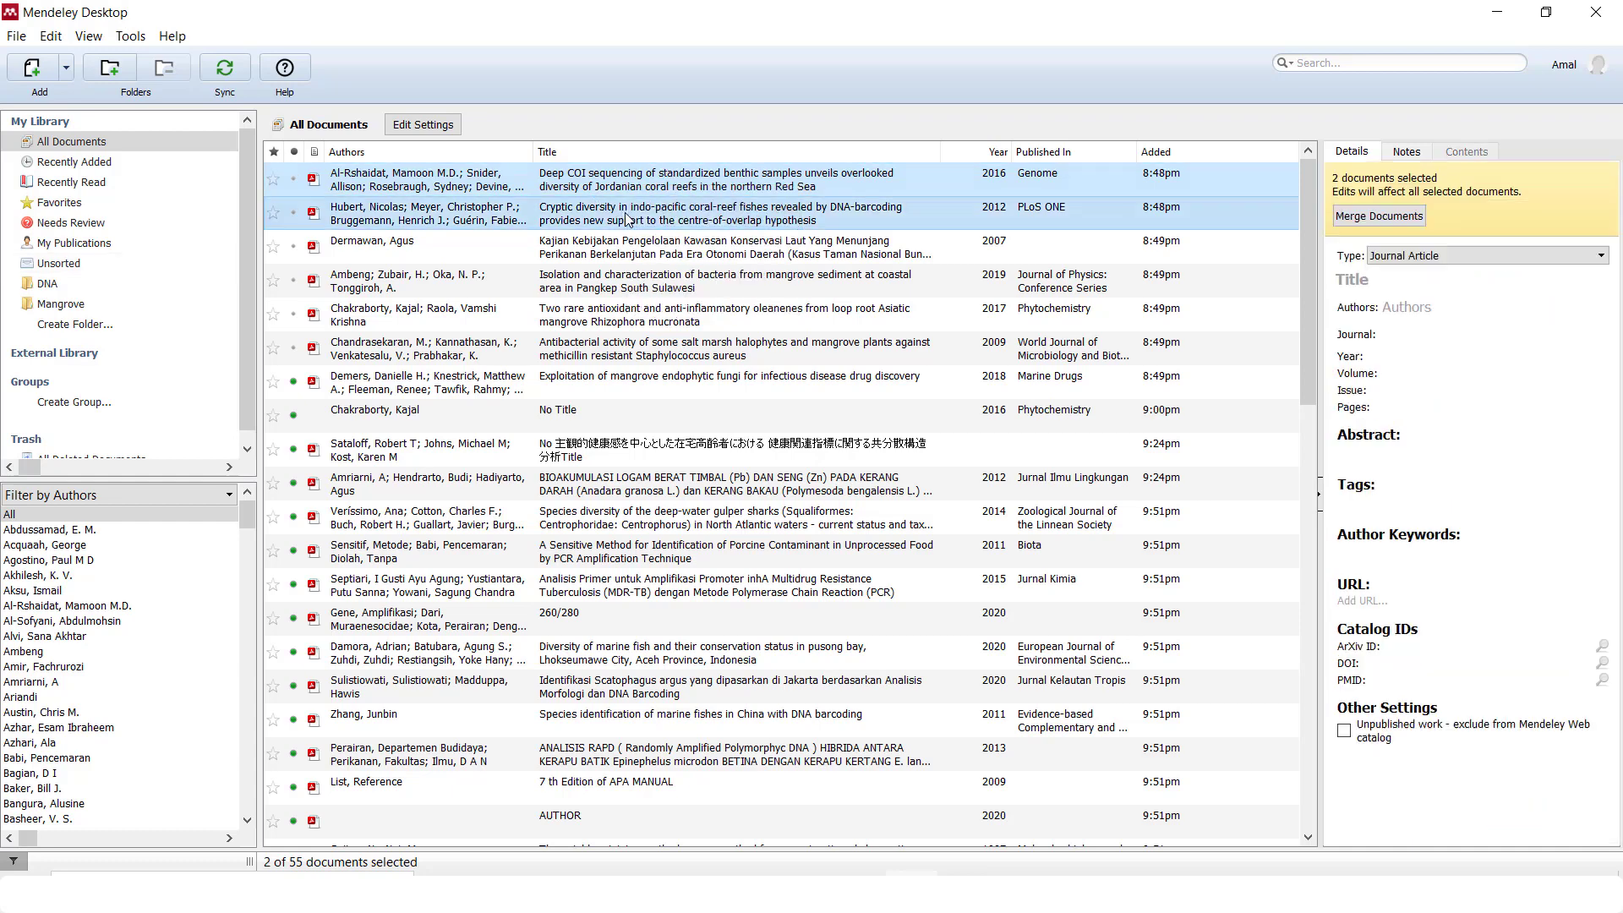
shift+click(605, 258)
shift+click(608, 288)
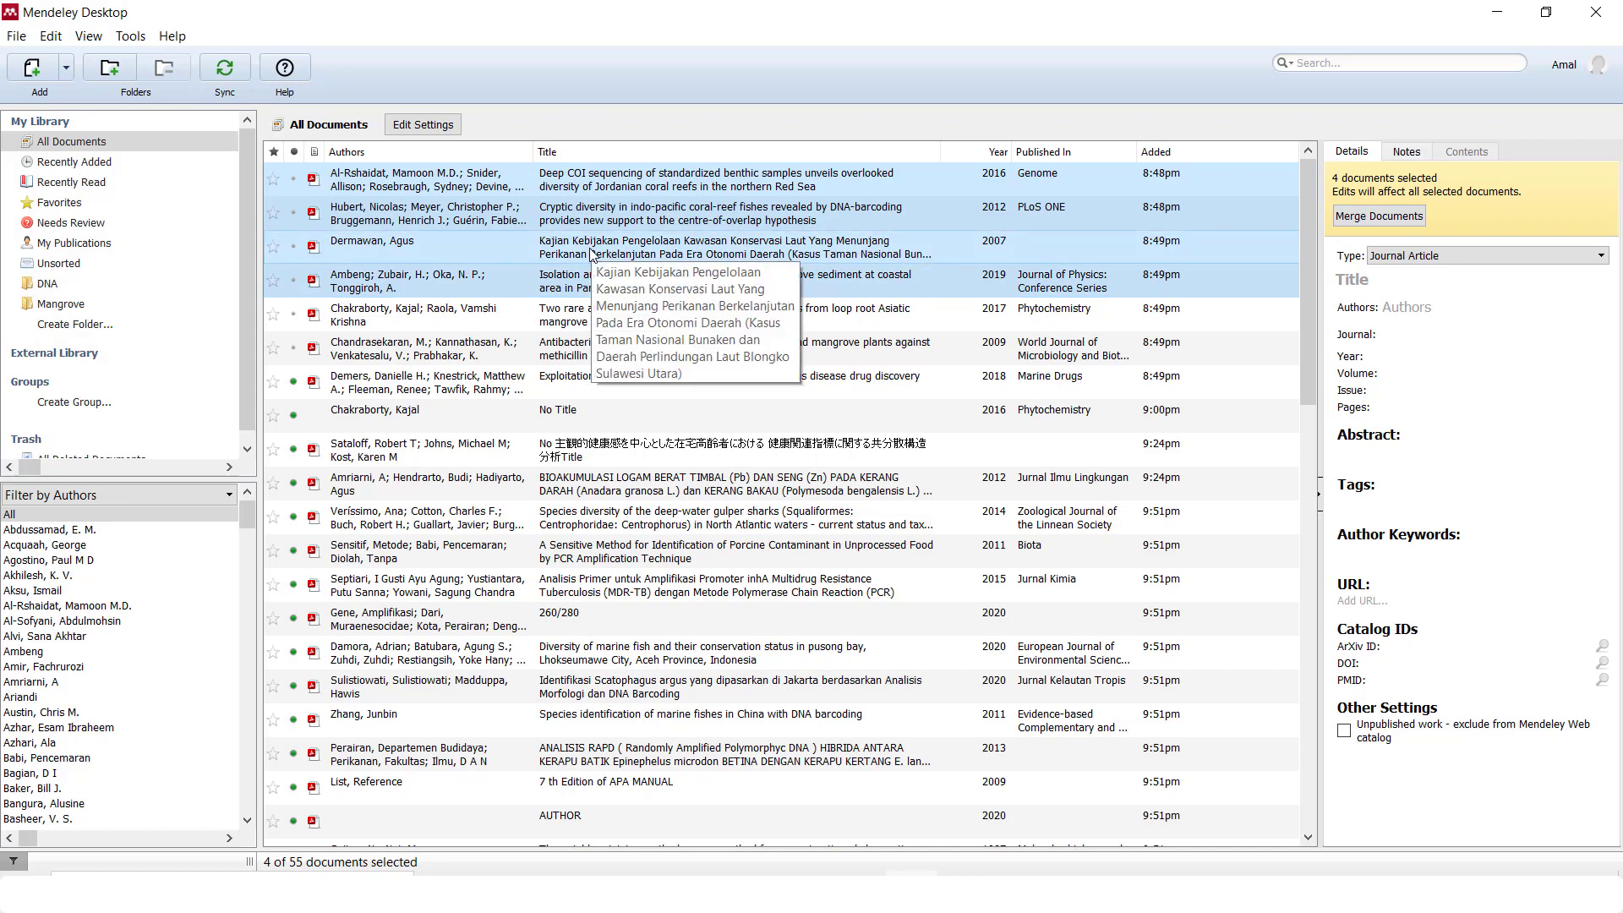
drag(591, 254, 119, 280)
click(113, 277)
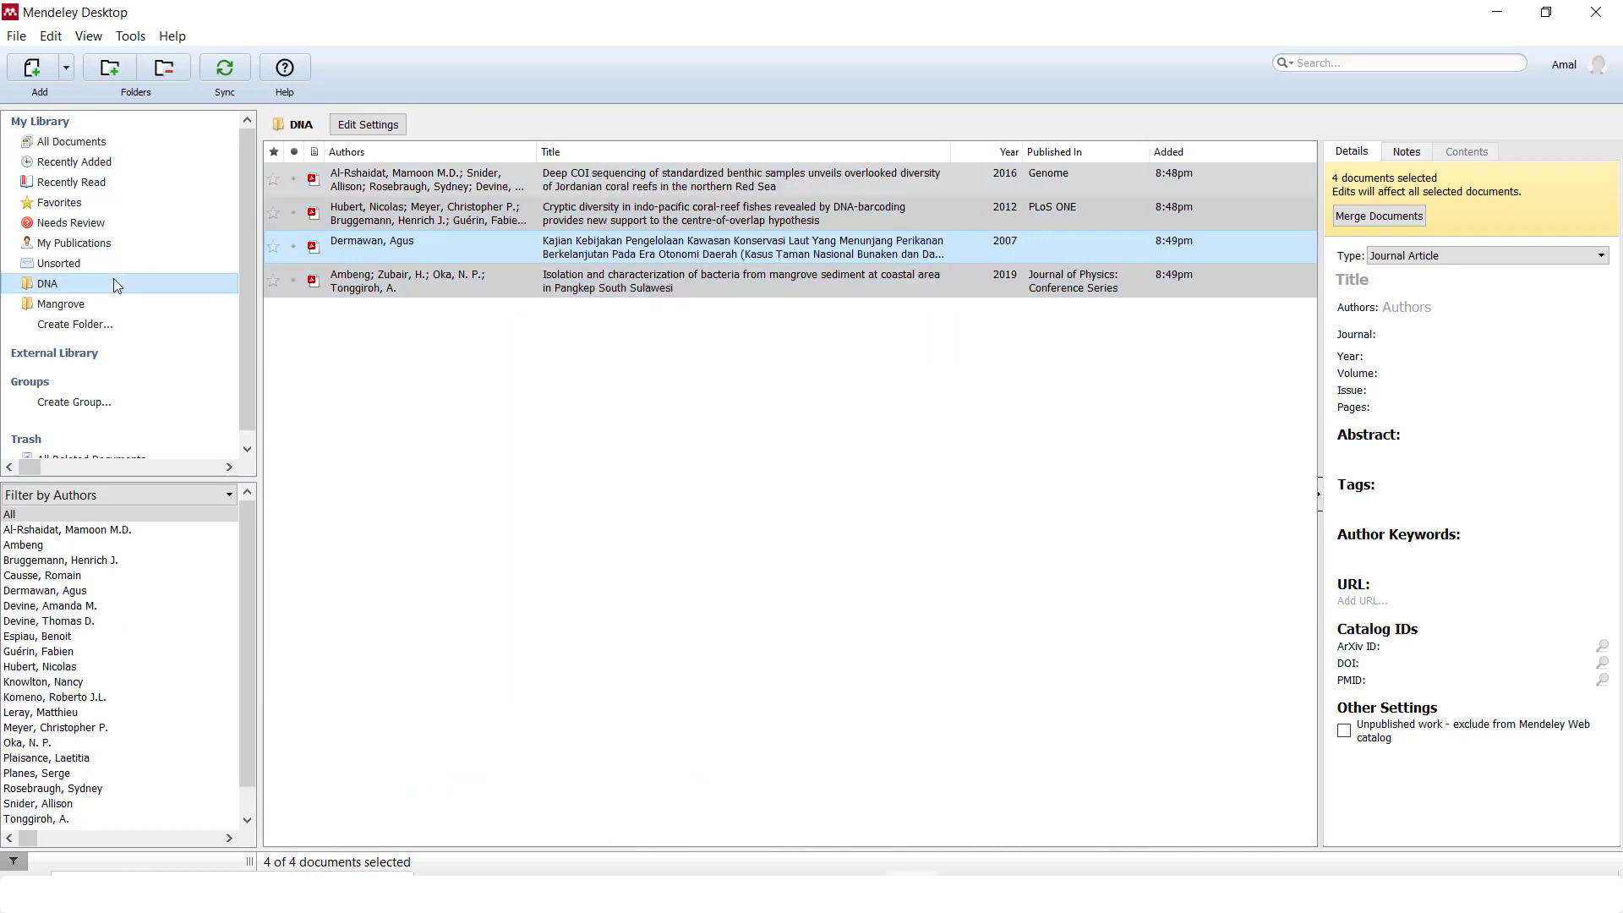
click(670, 361)
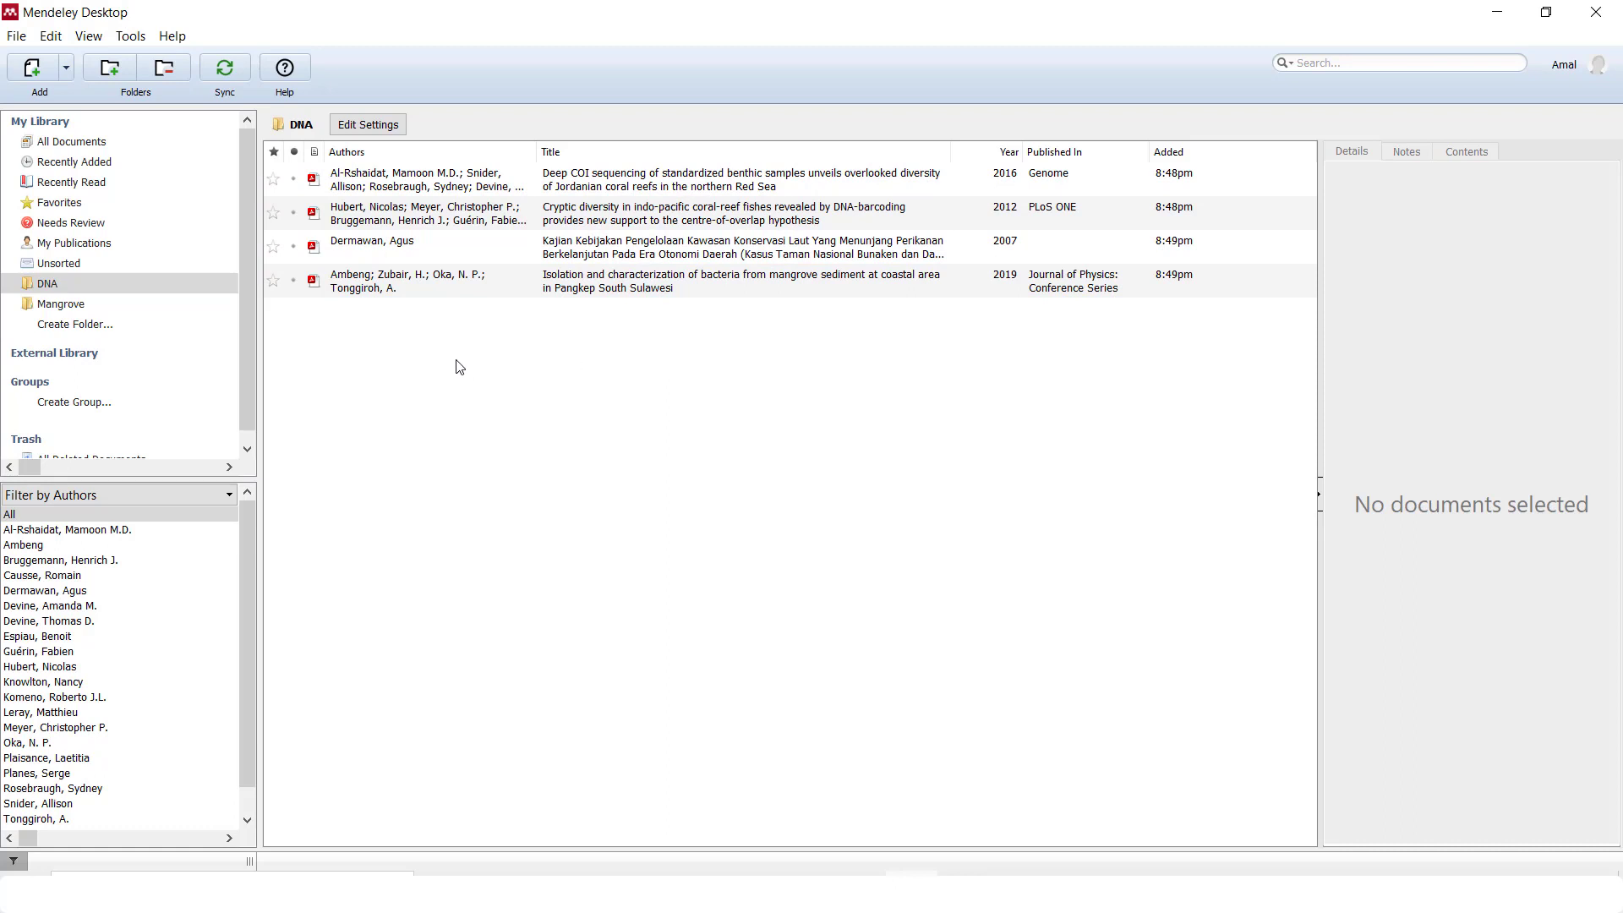
click(203, 310)
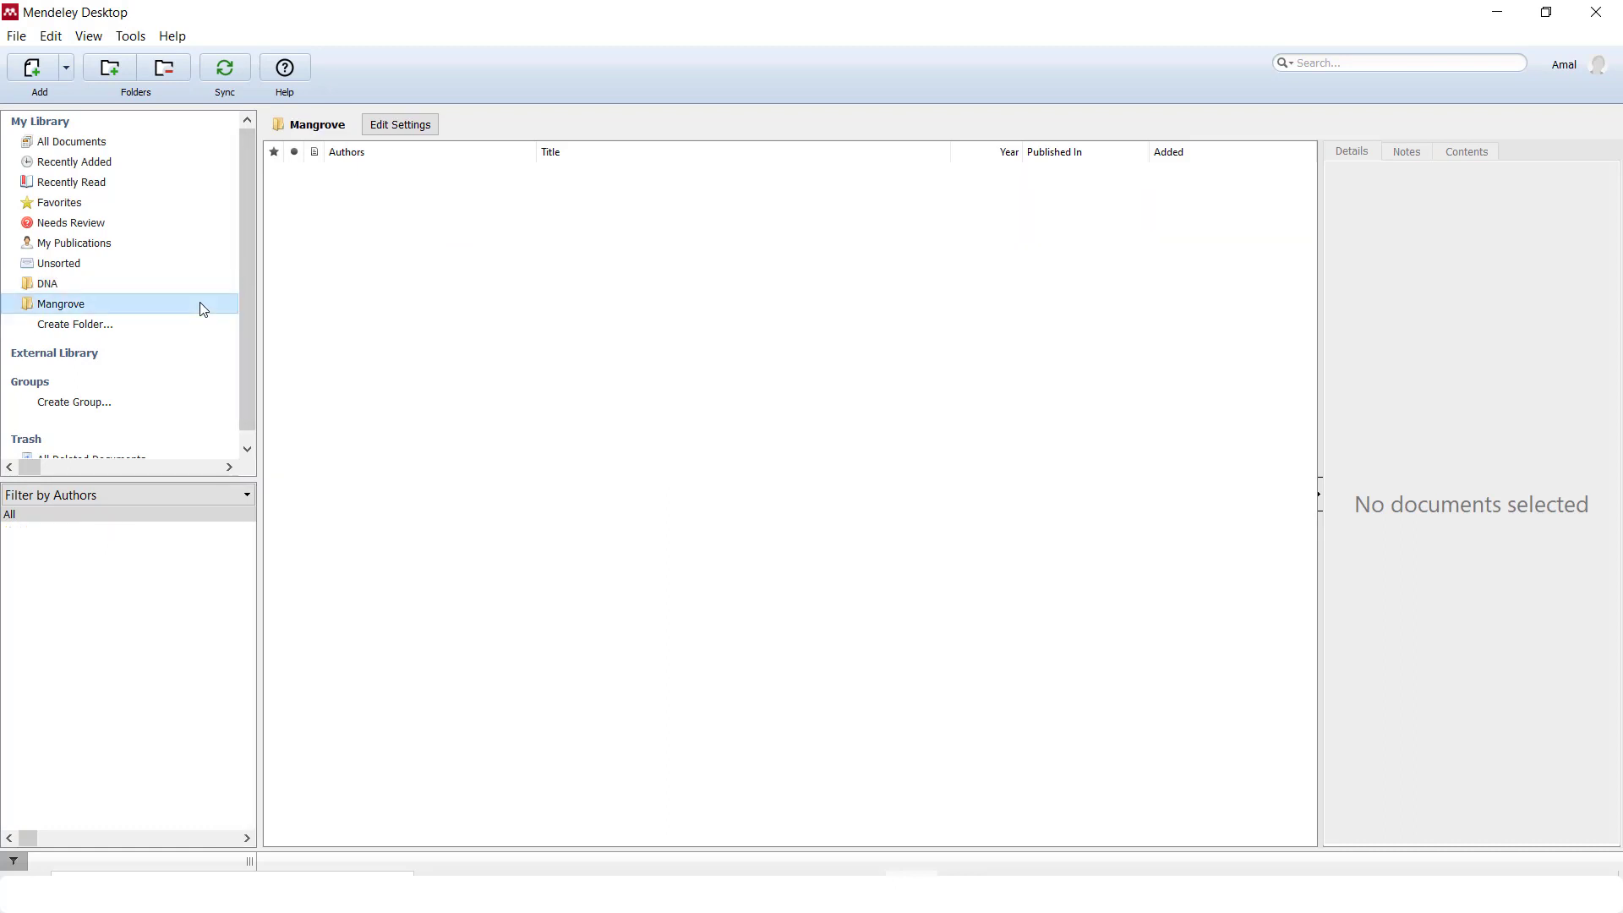
click(135, 143)
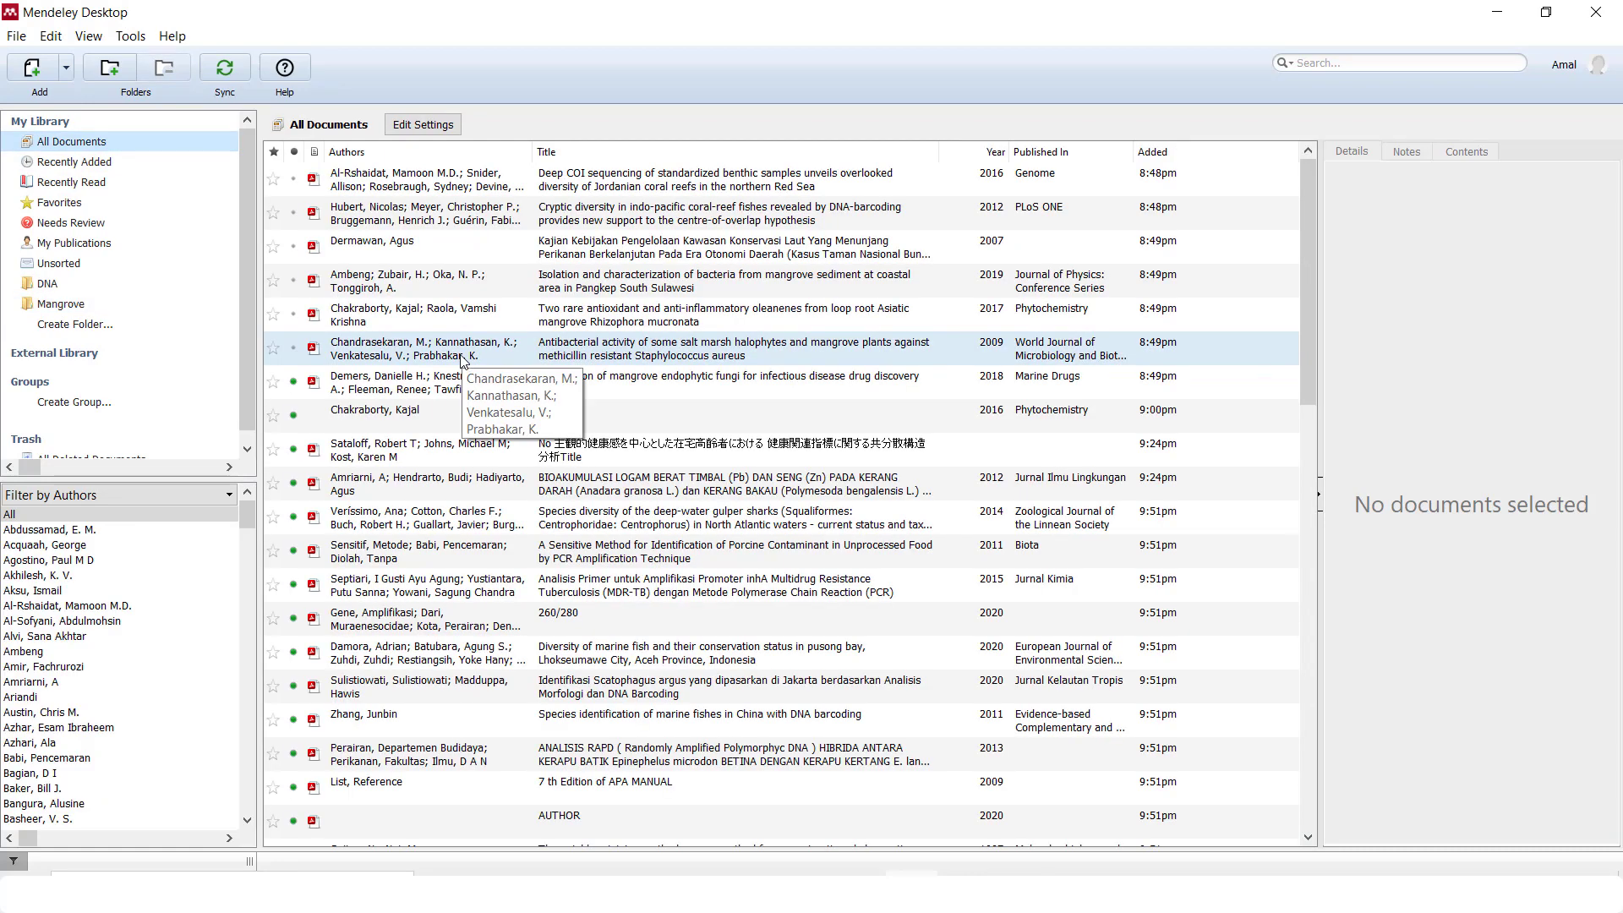
Move the mangrove fungi, shellfish heavy-metal, gulper shark and one other paper into Mangrove
click(688, 389)
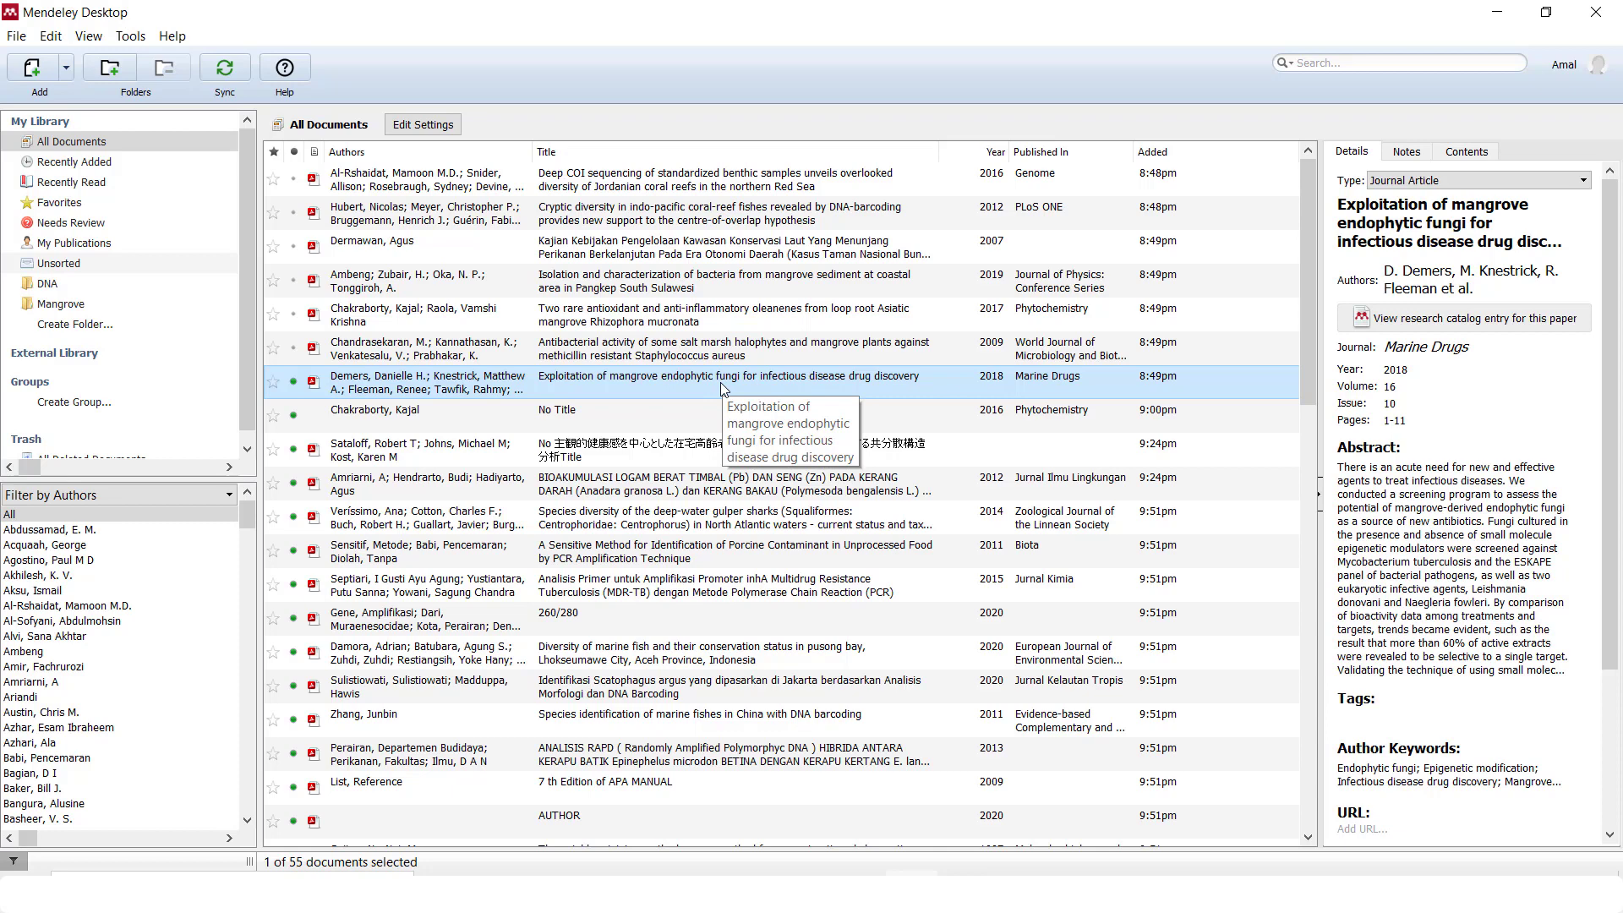
ctrl+click(707, 449)
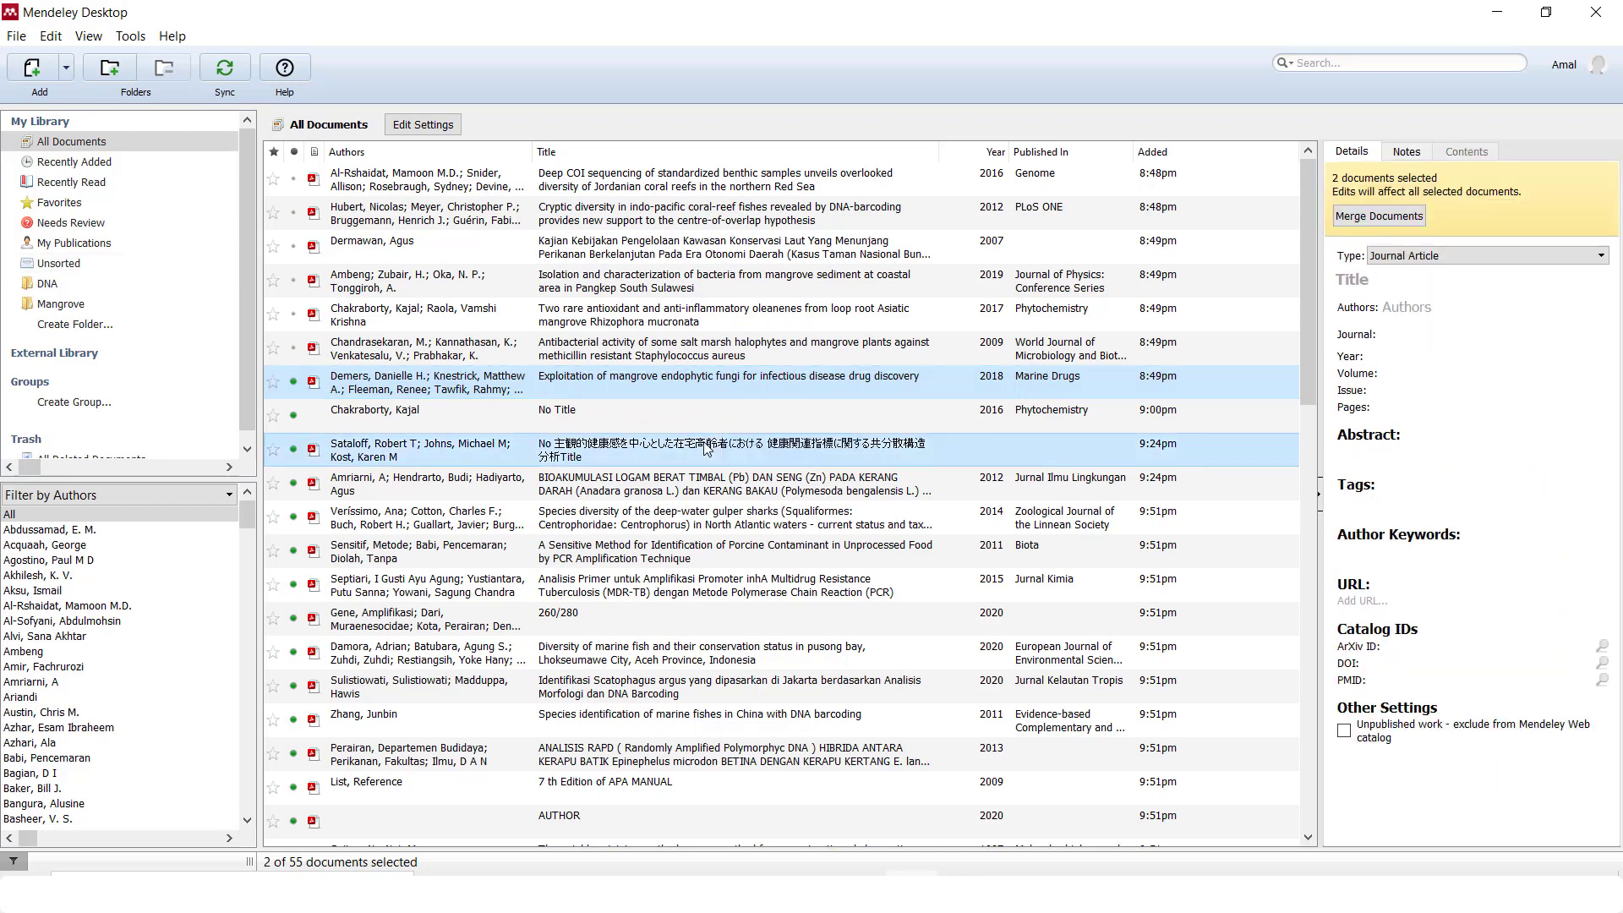
ctrl+click(732, 479)
ctrl+click(723, 519)
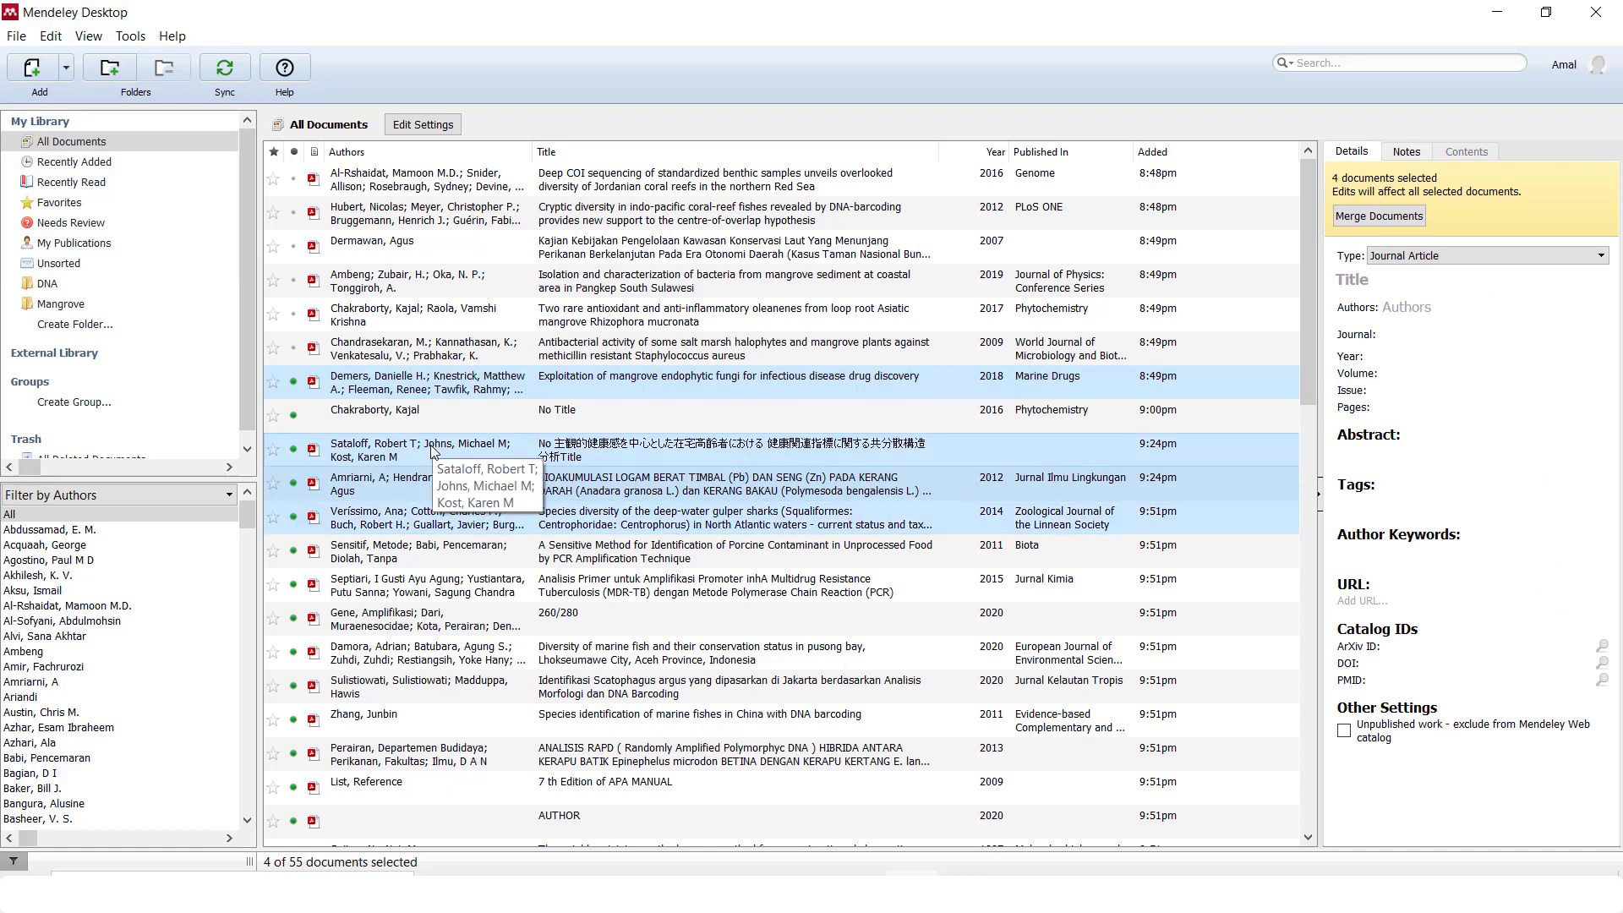
drag(433, 452, 89, 308)
click(91, 308)
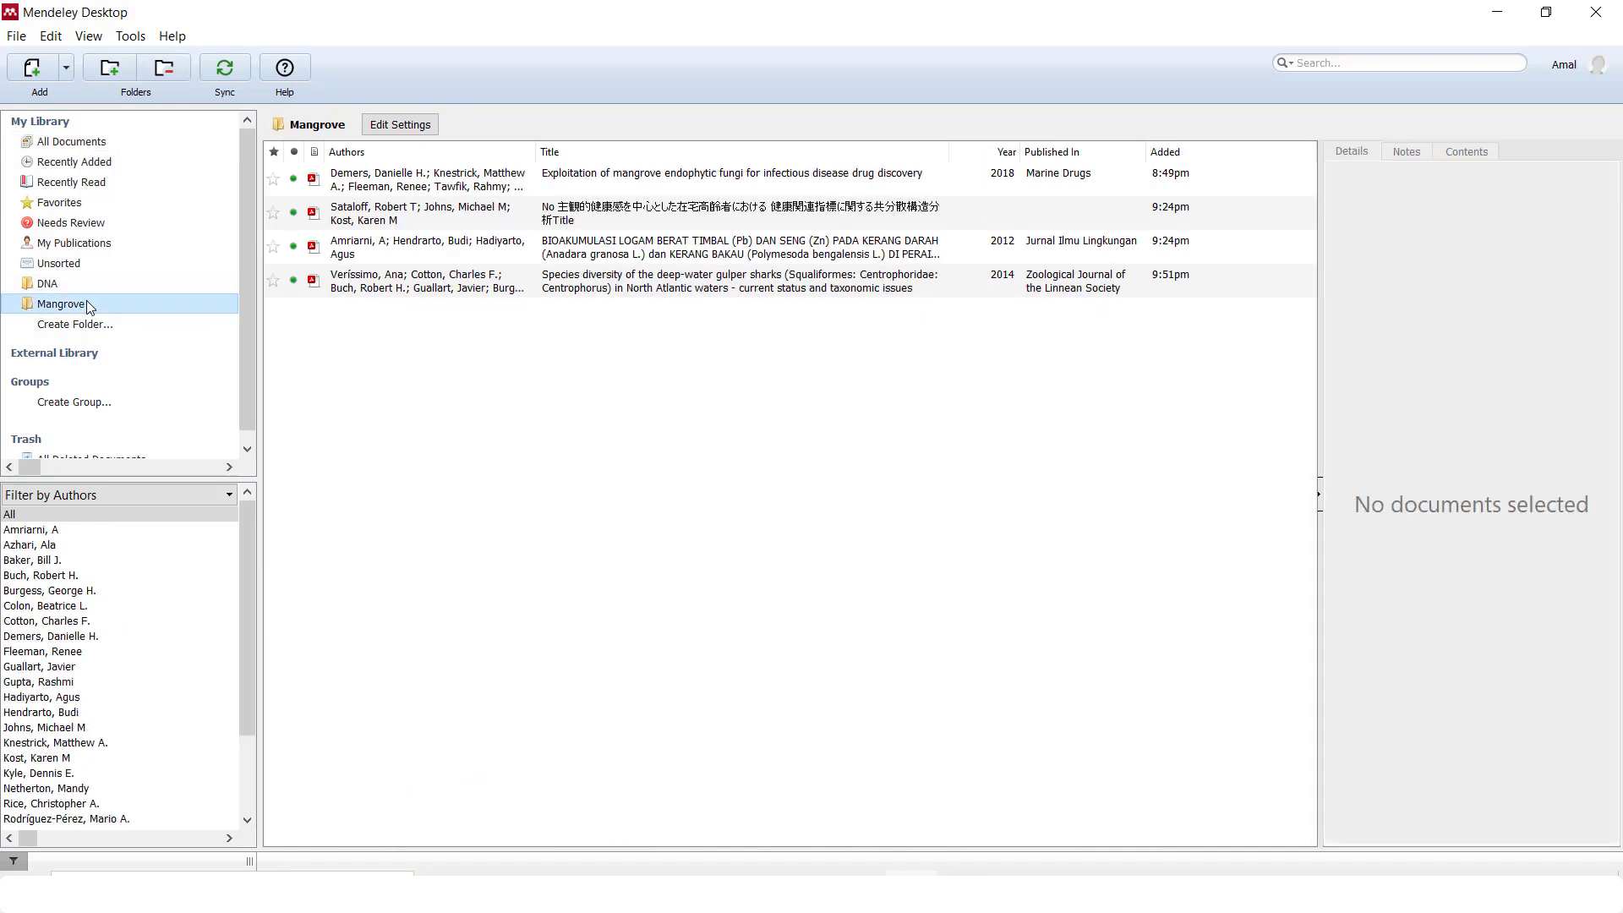
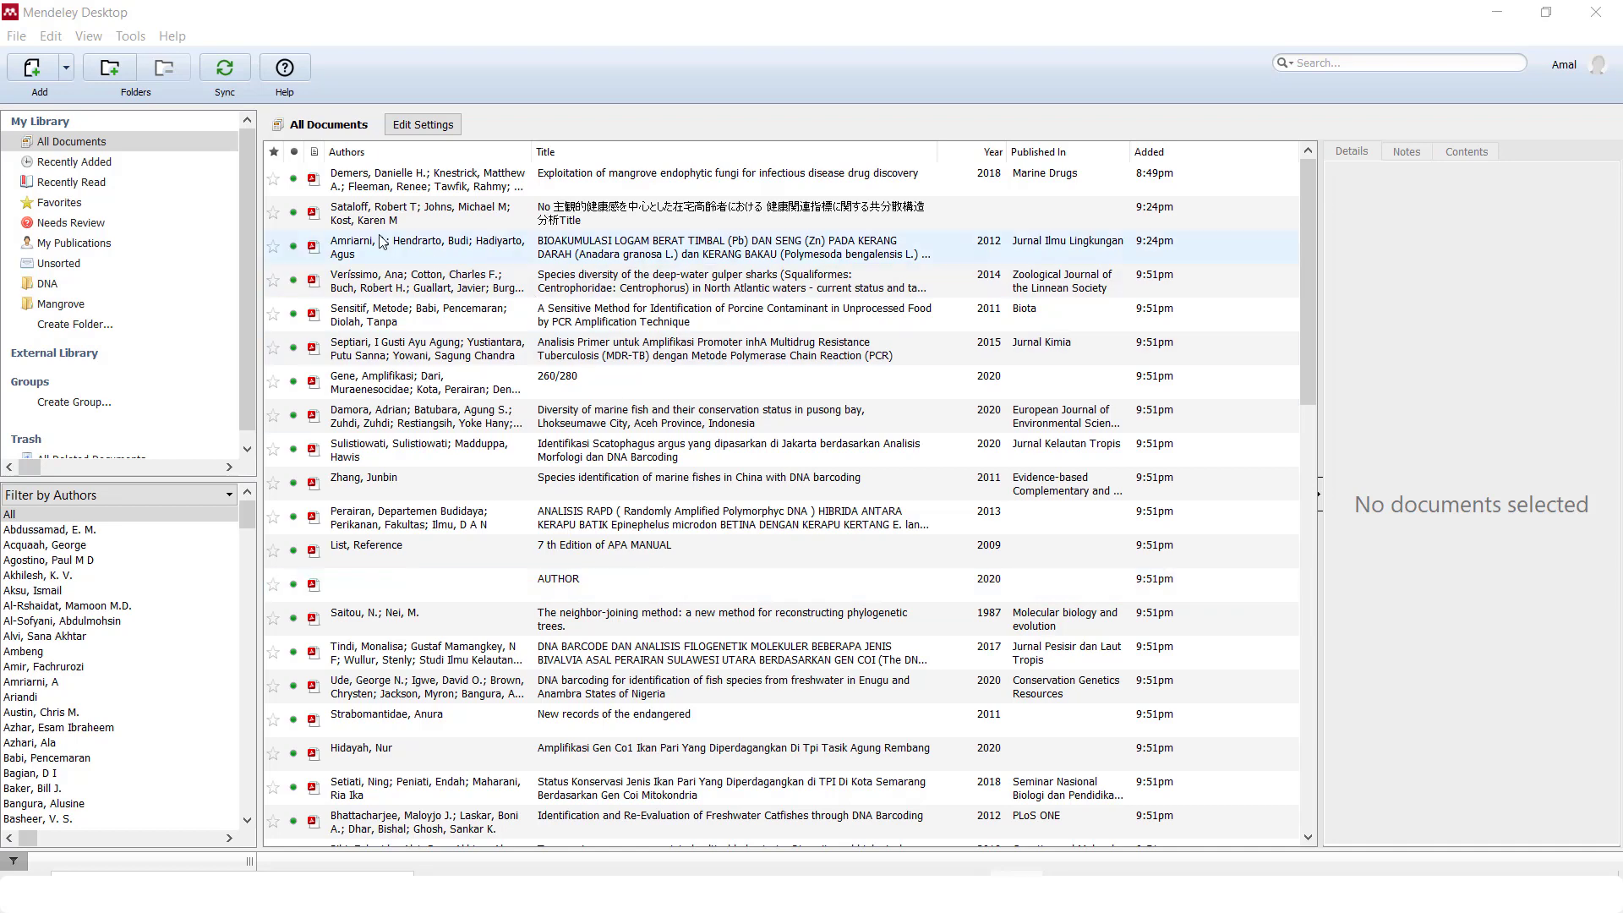
Install Mendeley's MS Word citation plugin from the Tools menu and dismiss the confirmation
click(143, 35)
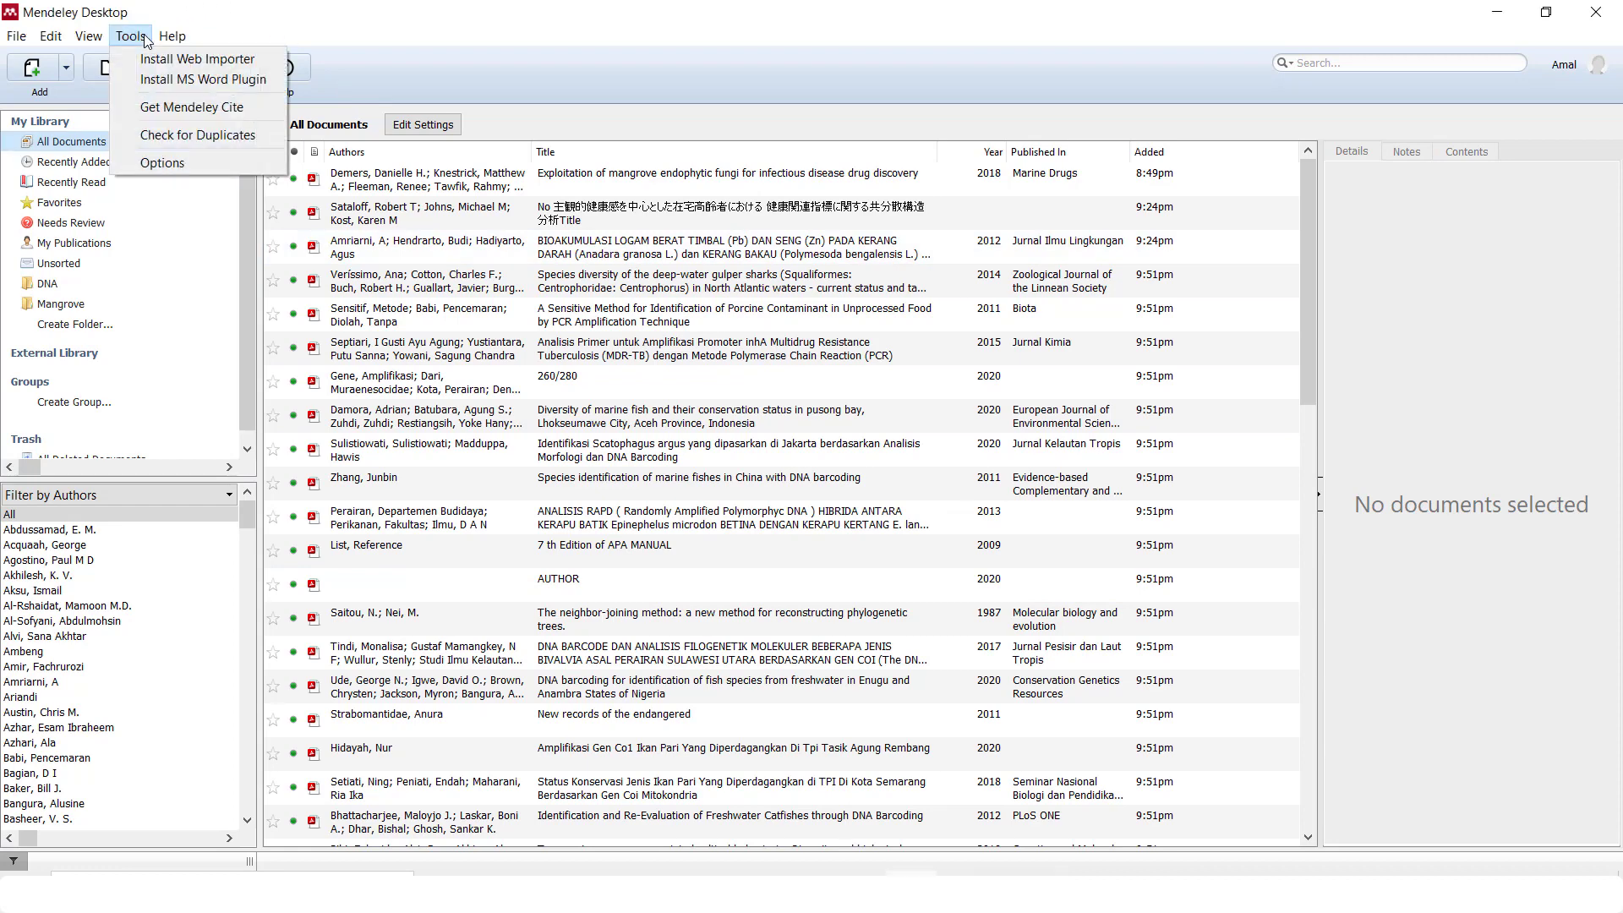
click(128, 78)
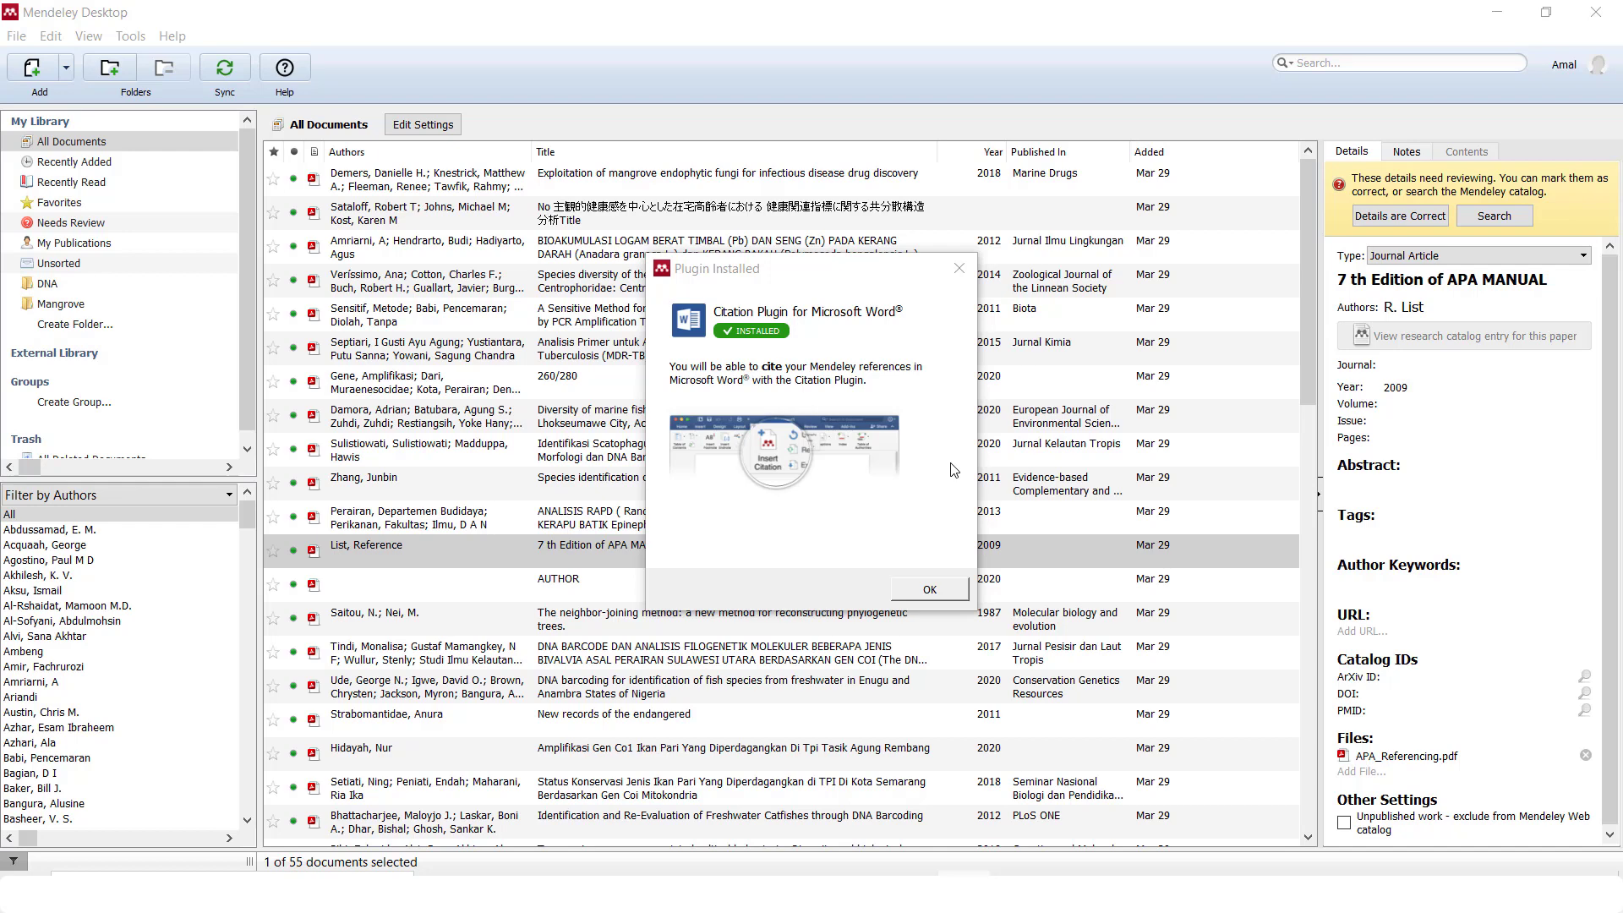
click(952, 598)
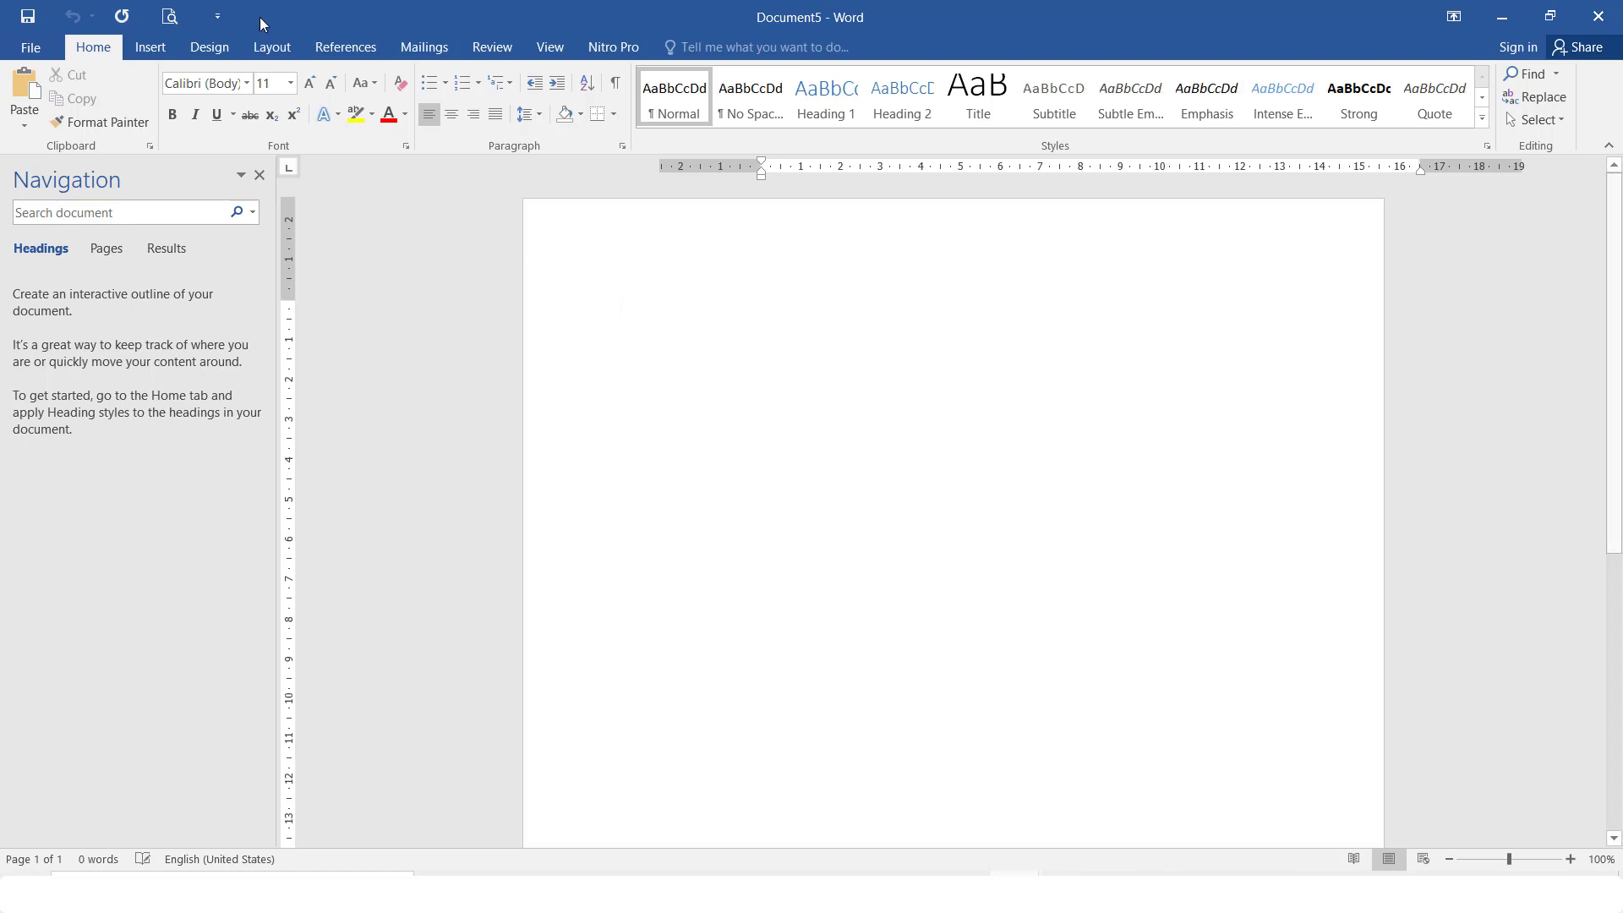
Show the References tab in the Karang document to reach Mendeley's Cite-O-Matic tools
click(342, 48)
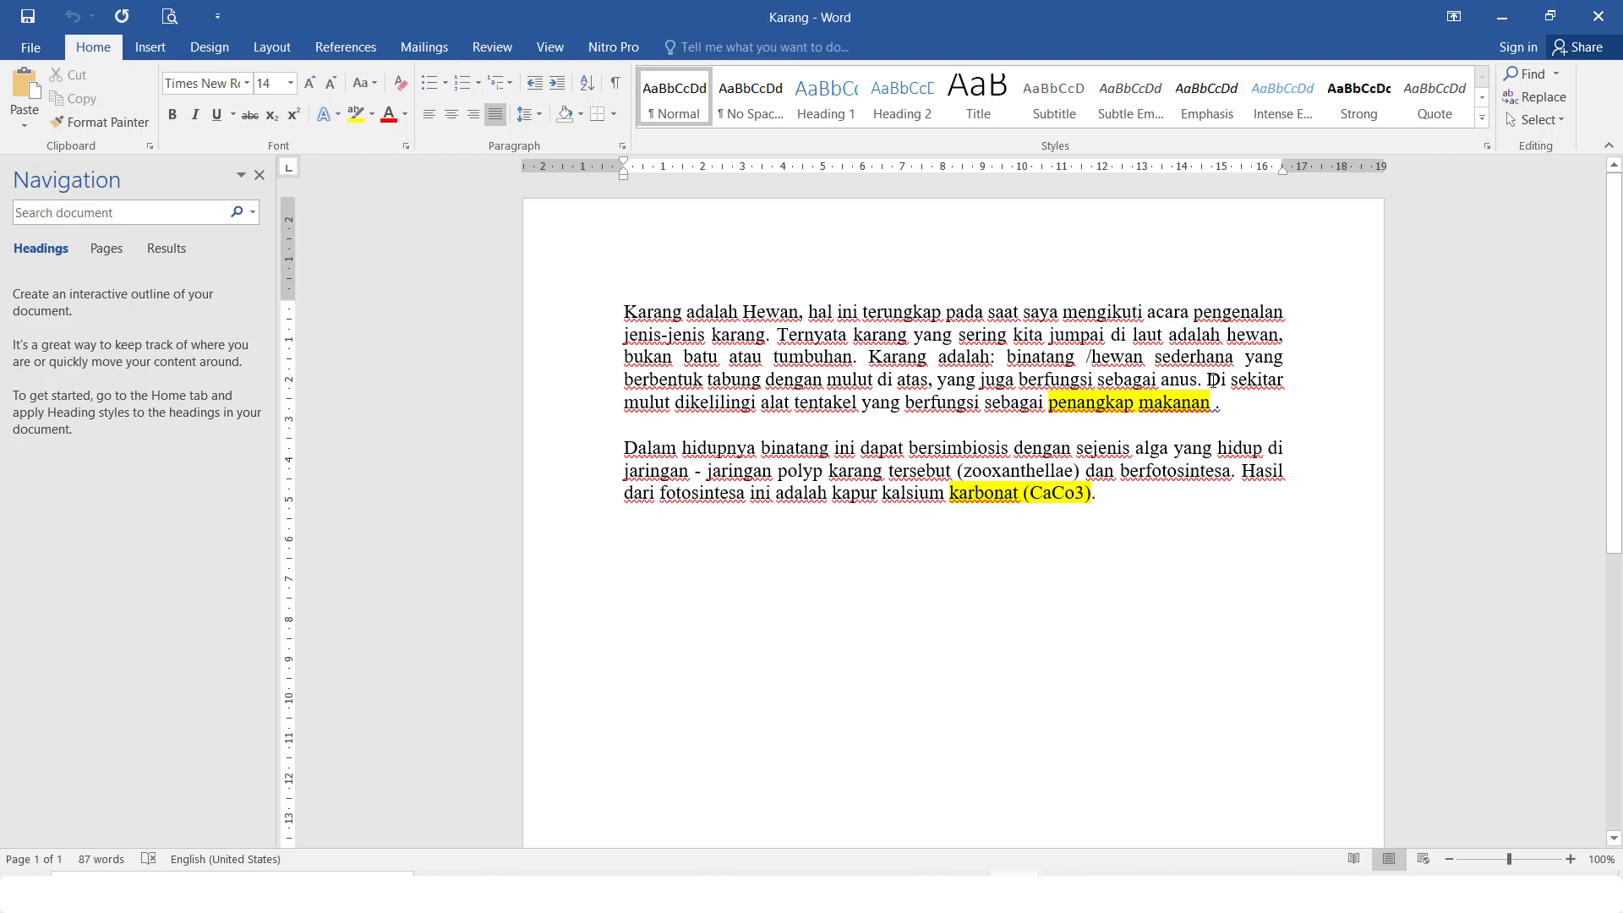
drag(1211, 381, 1214, 403)
click(1214, 403)
click(377, 49)
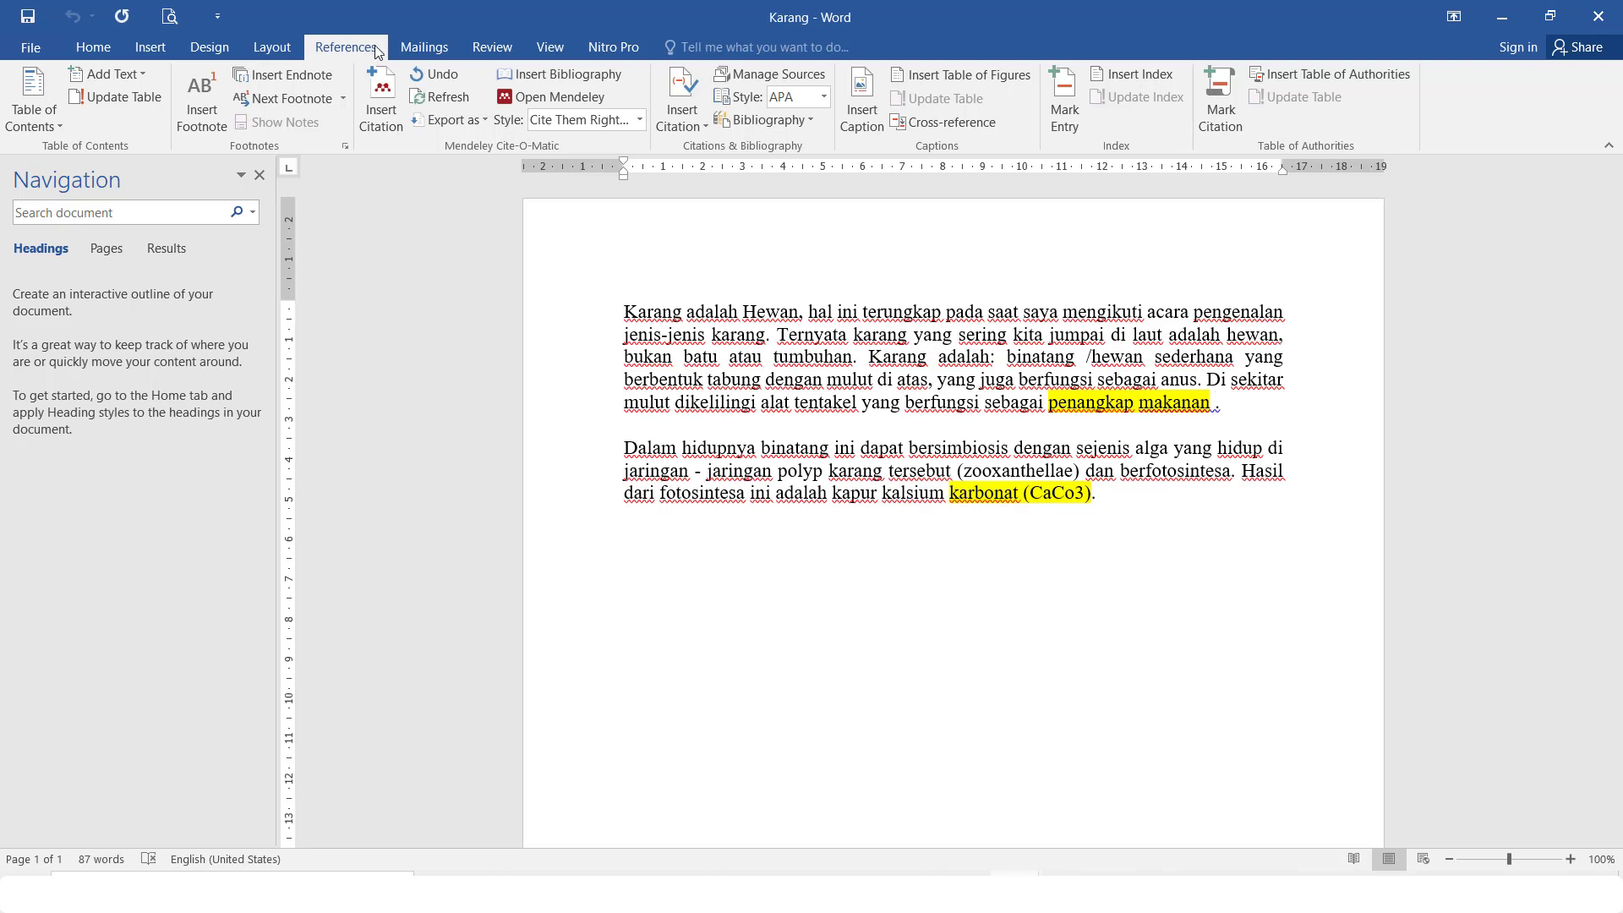
Cite Kaleli, Kulikovskiy and Solak (2017), found by searching 'dna', at the end of the first paragraph
click(392, 99)
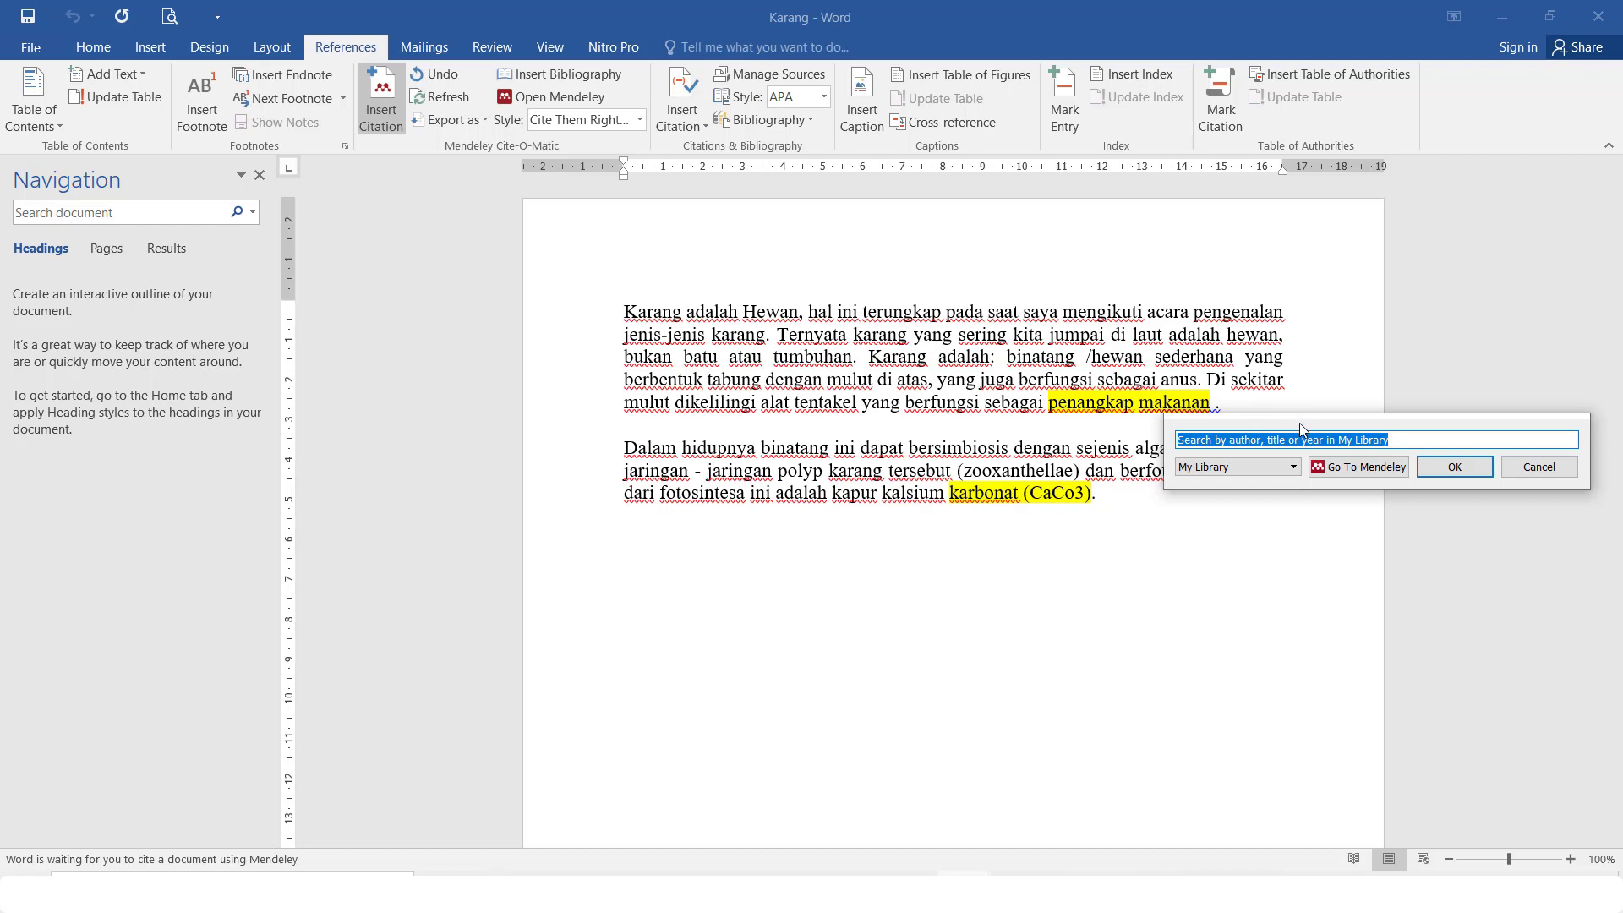
drag(1300, 423, 967, 590)
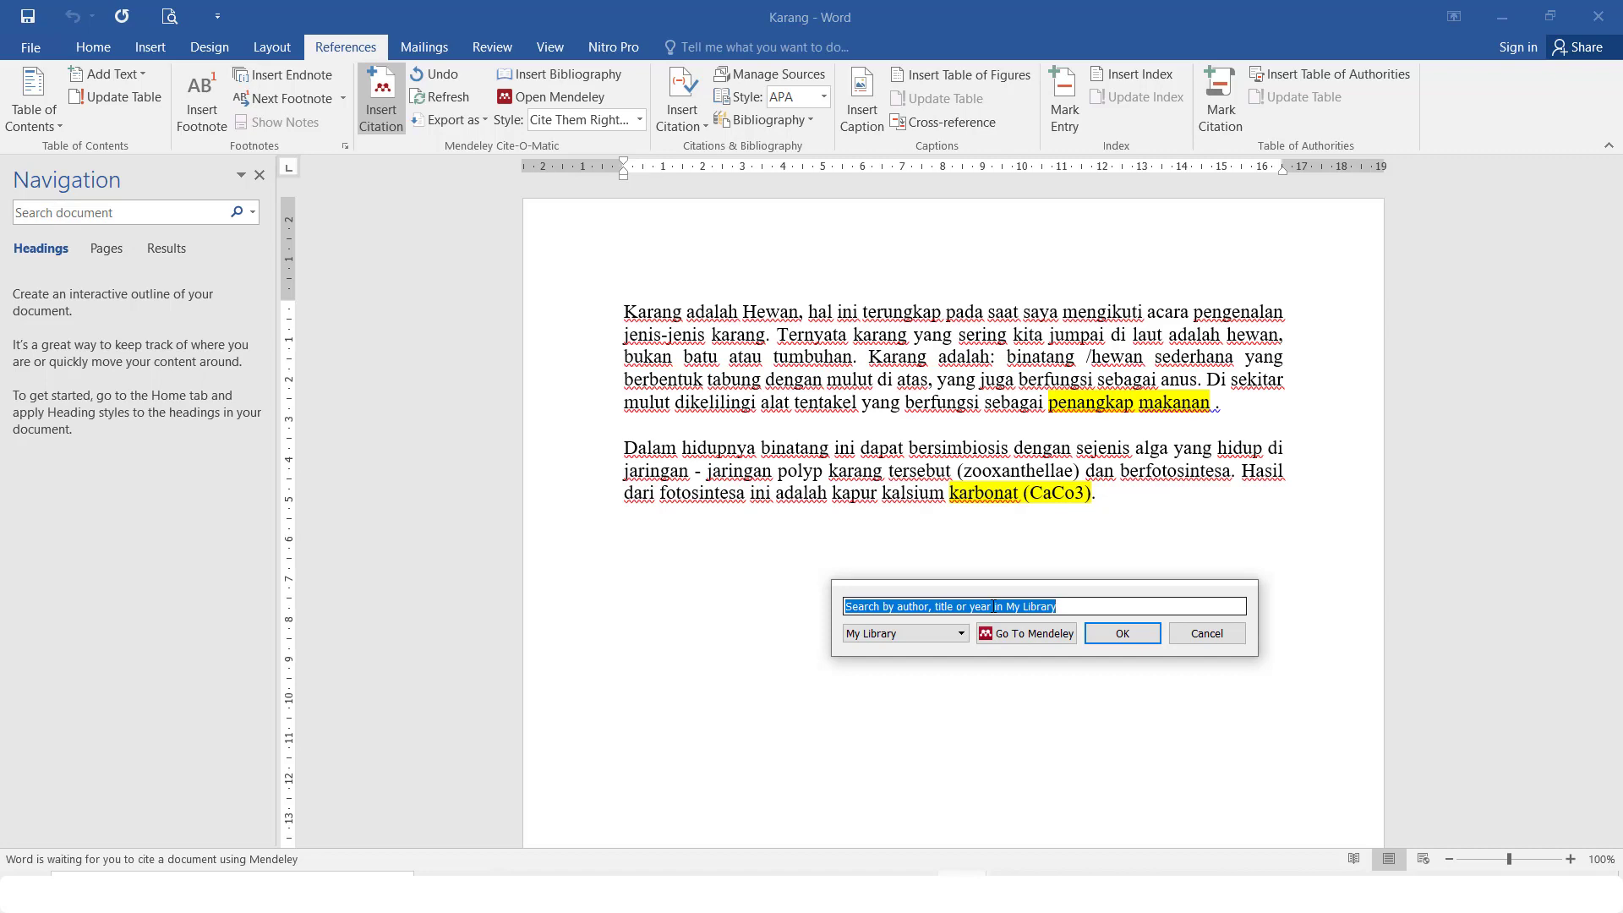
text(dna)
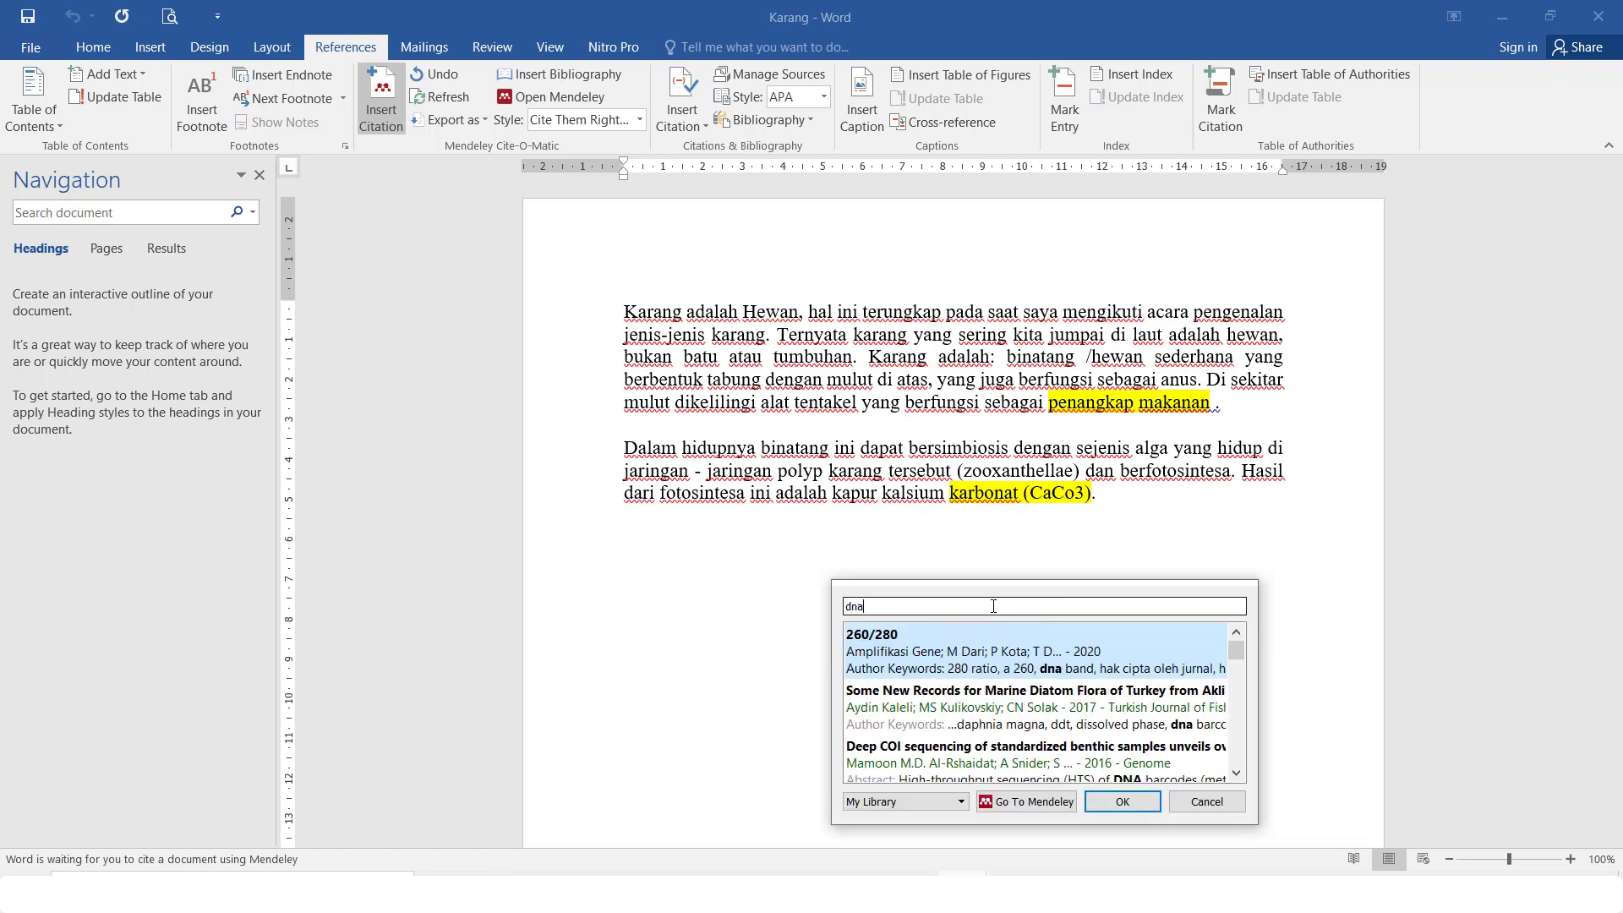
click(1000, 711)
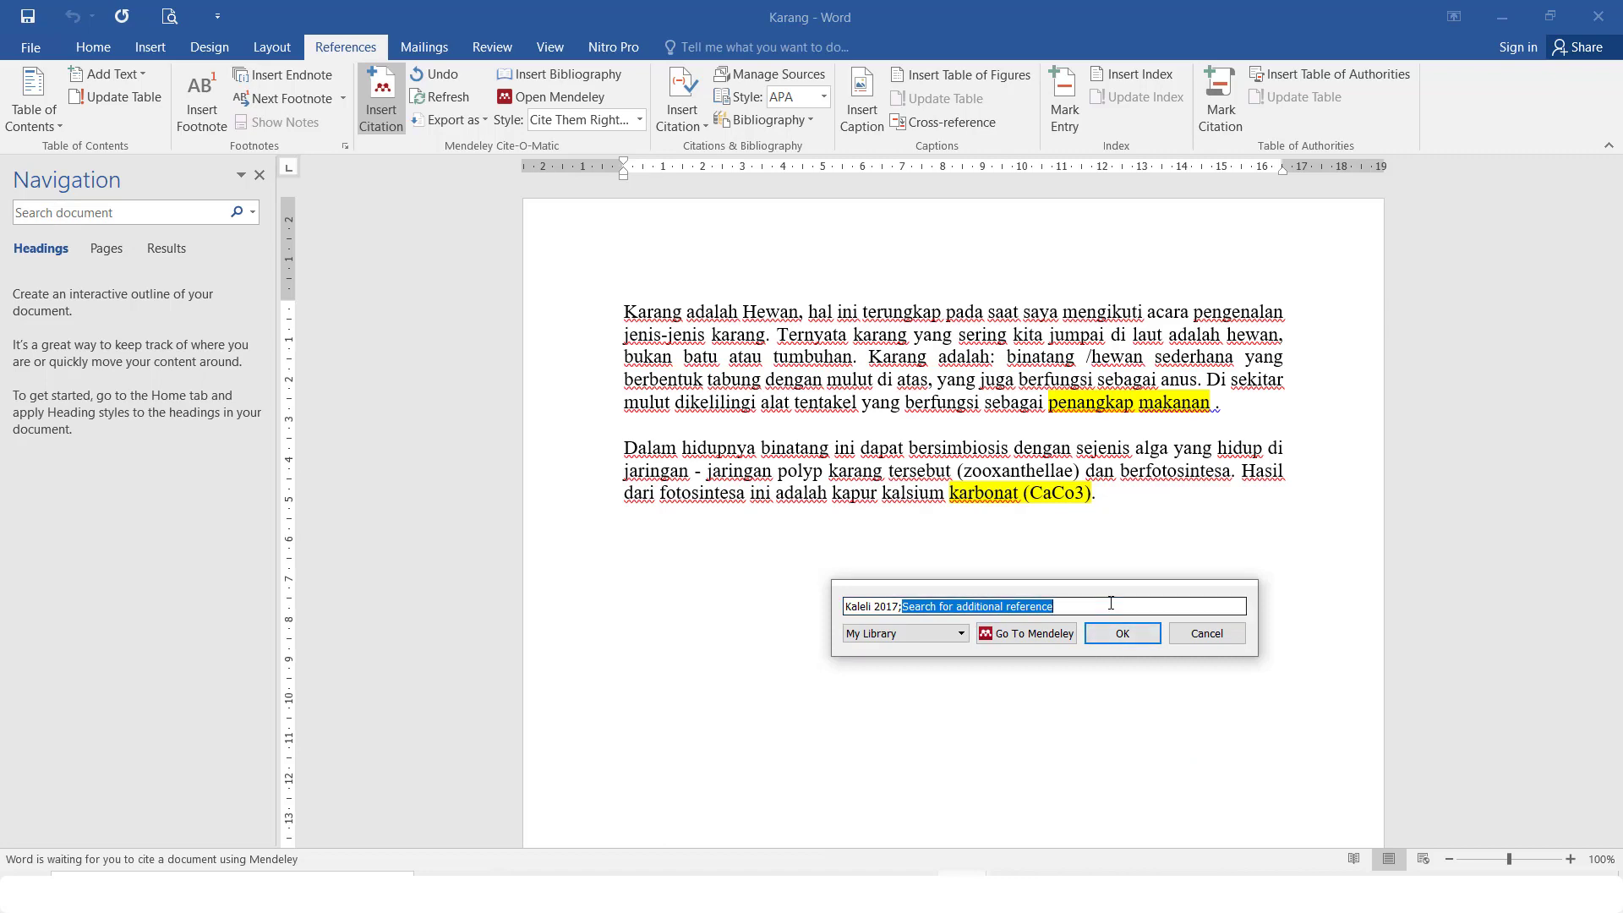
click(1124, 634)
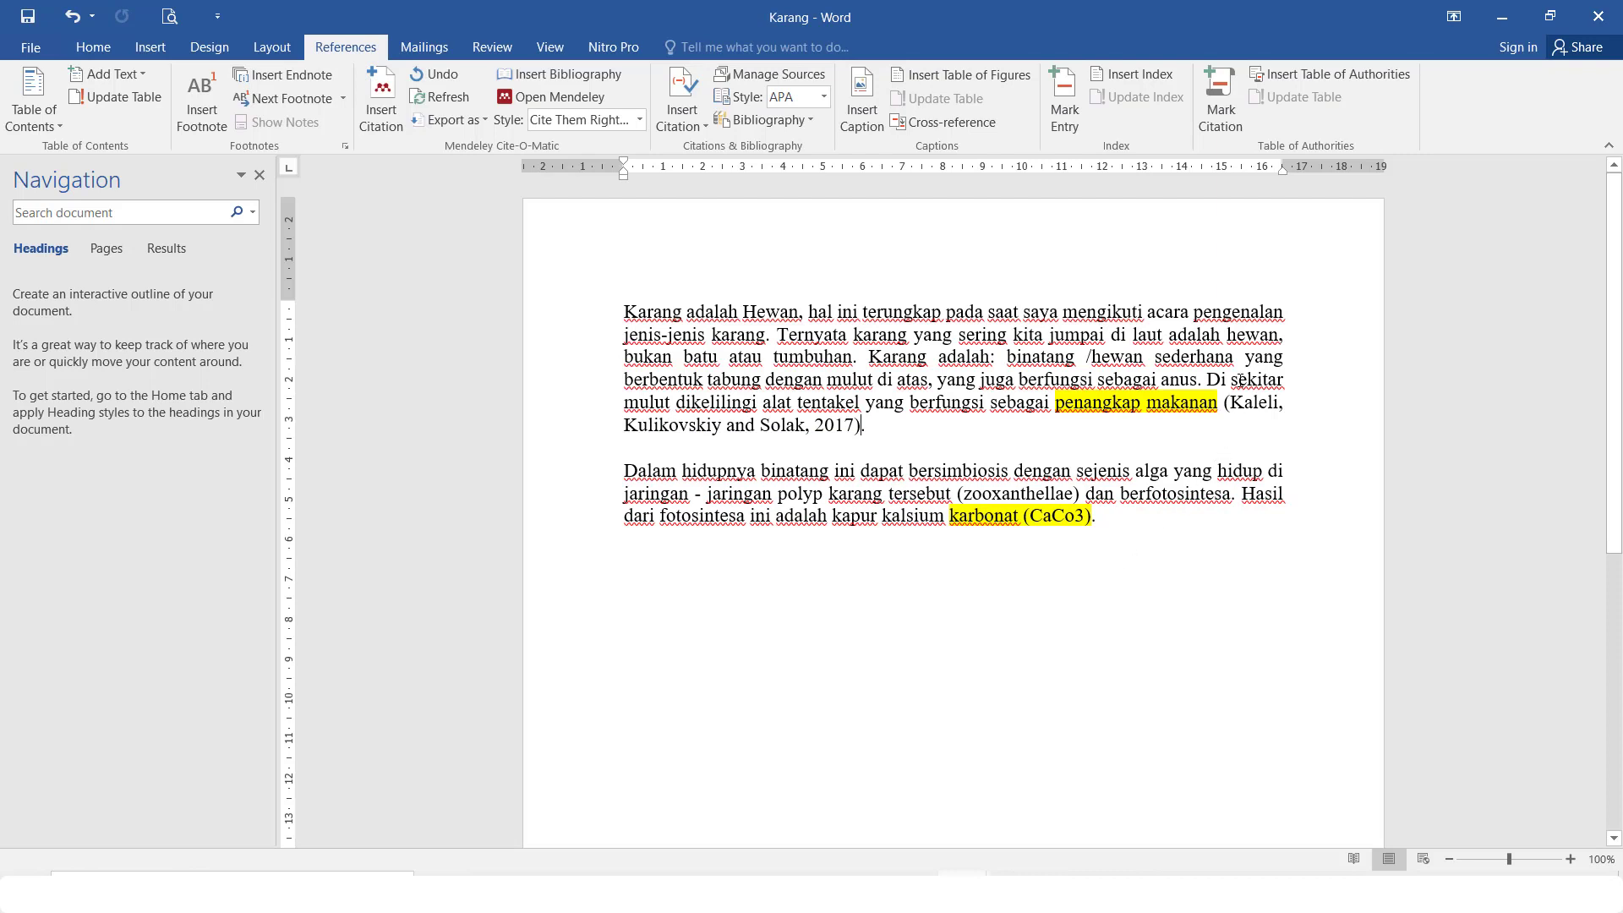
click(1241, 403)
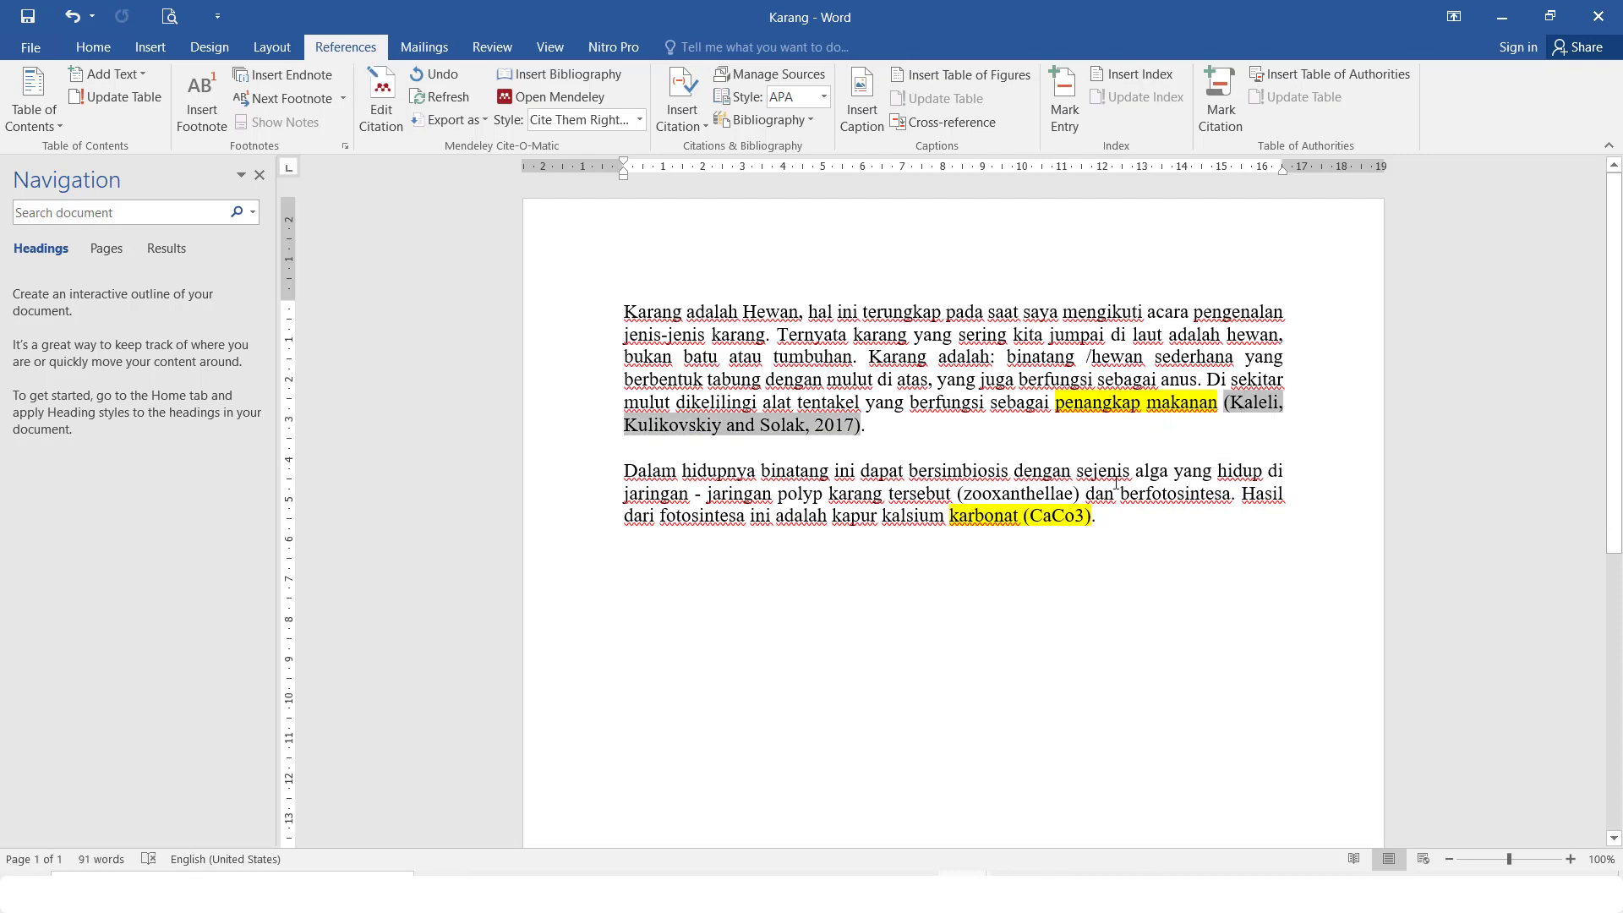
Add a period after '(CaCo3)' and start a citation with Al-Rshaidat 2016 picked from a 'dna' search
click(1091, 517)
text(.)
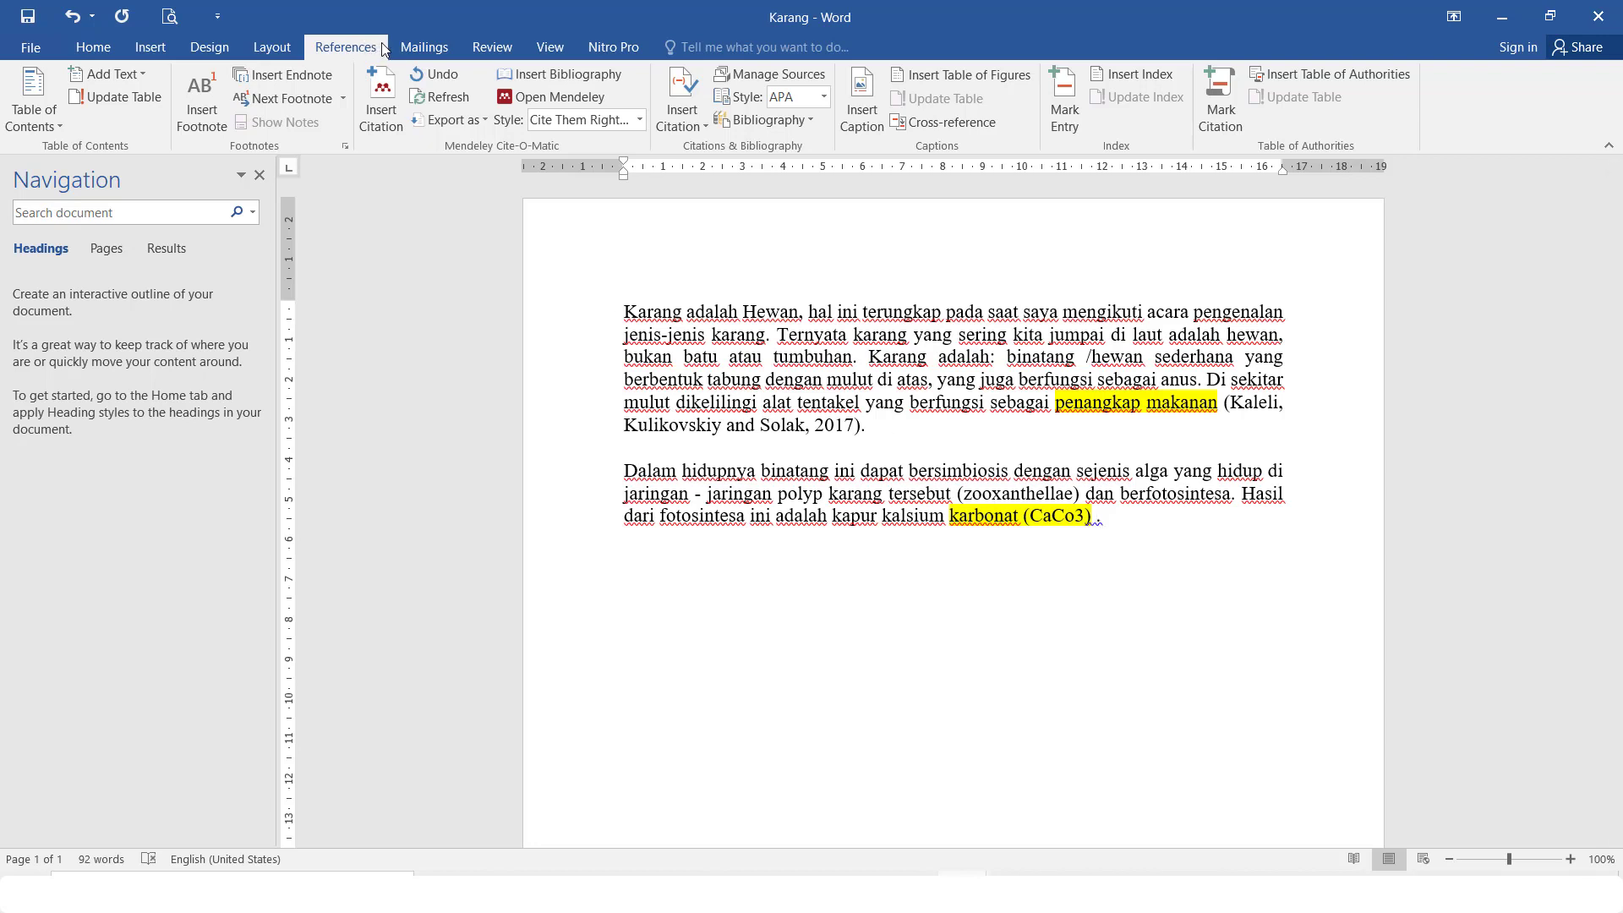
click(381, 99)
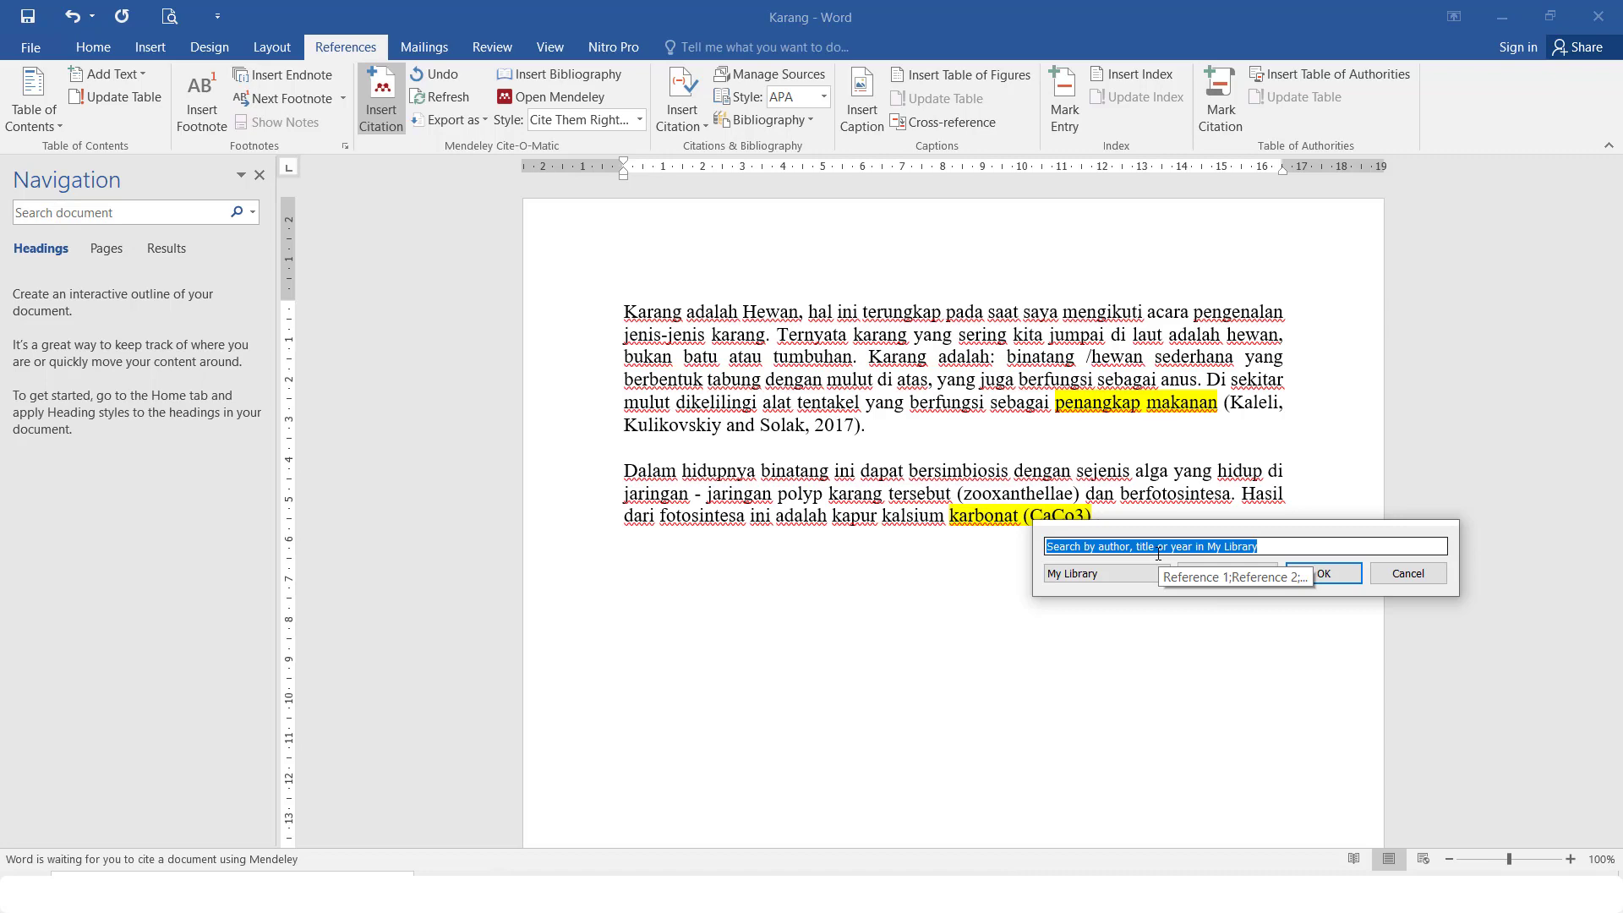
text(dna)
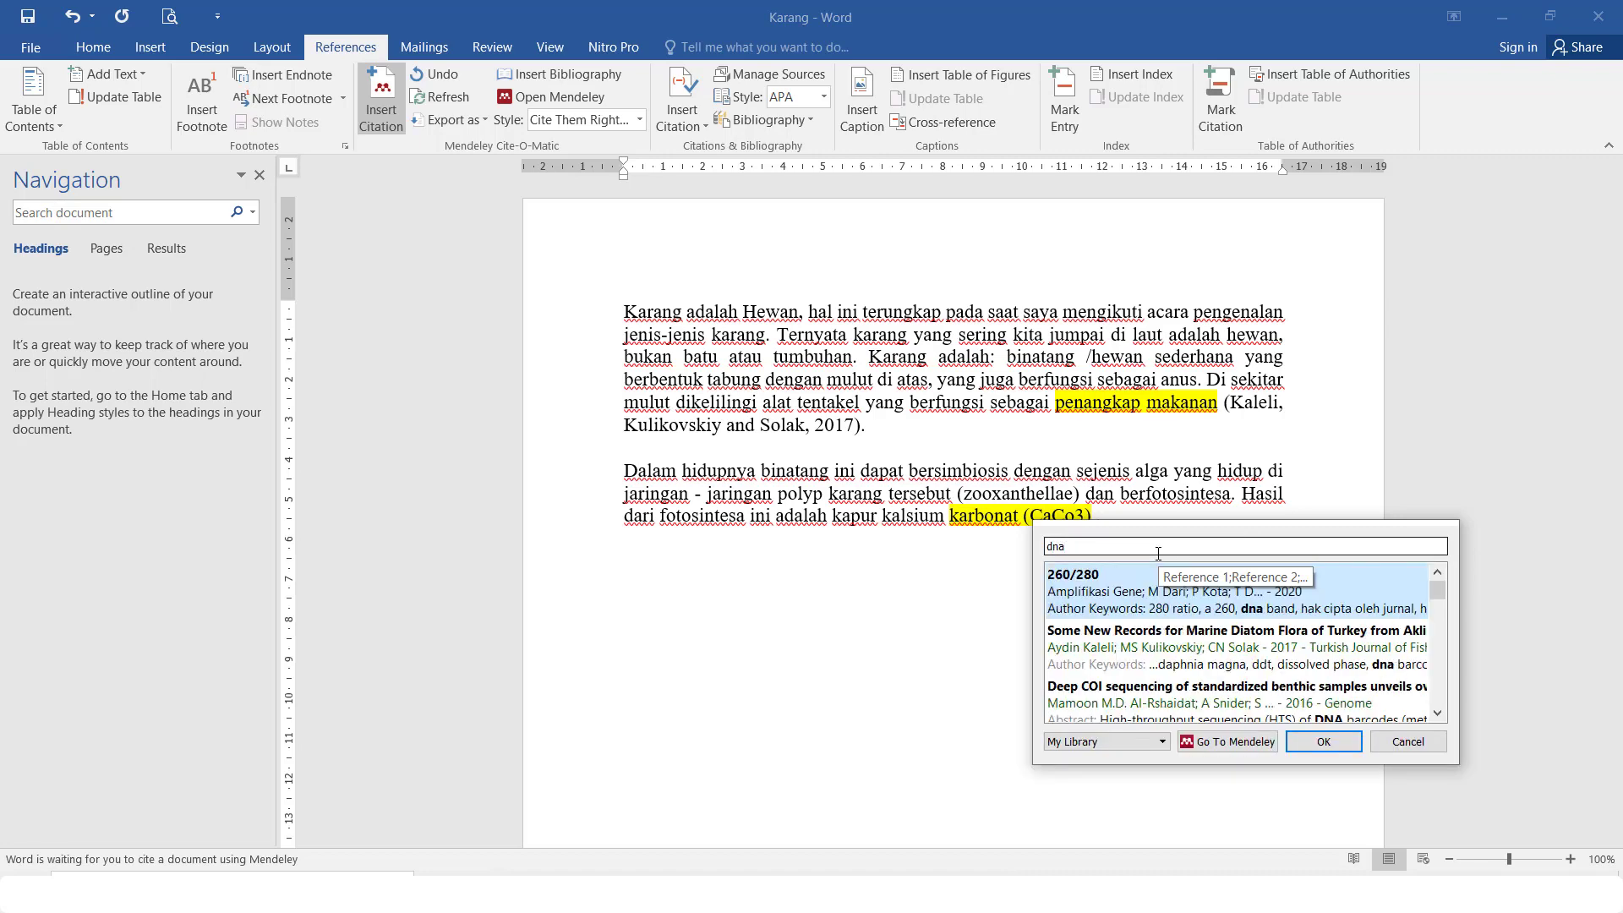
click(1438, 713)
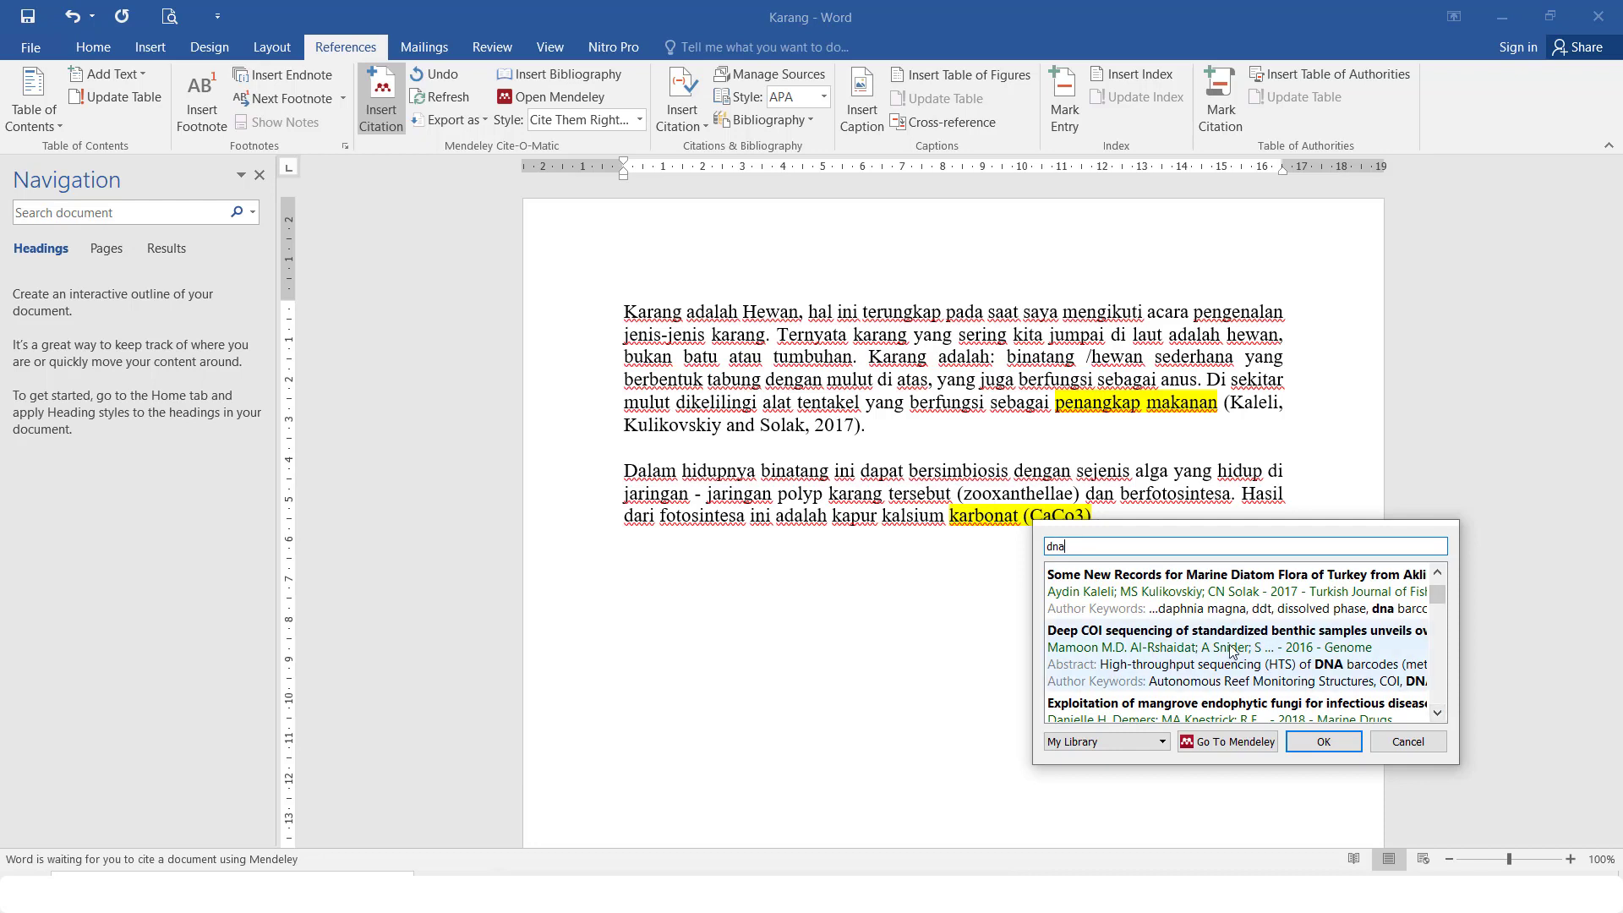
click(1184, 656)
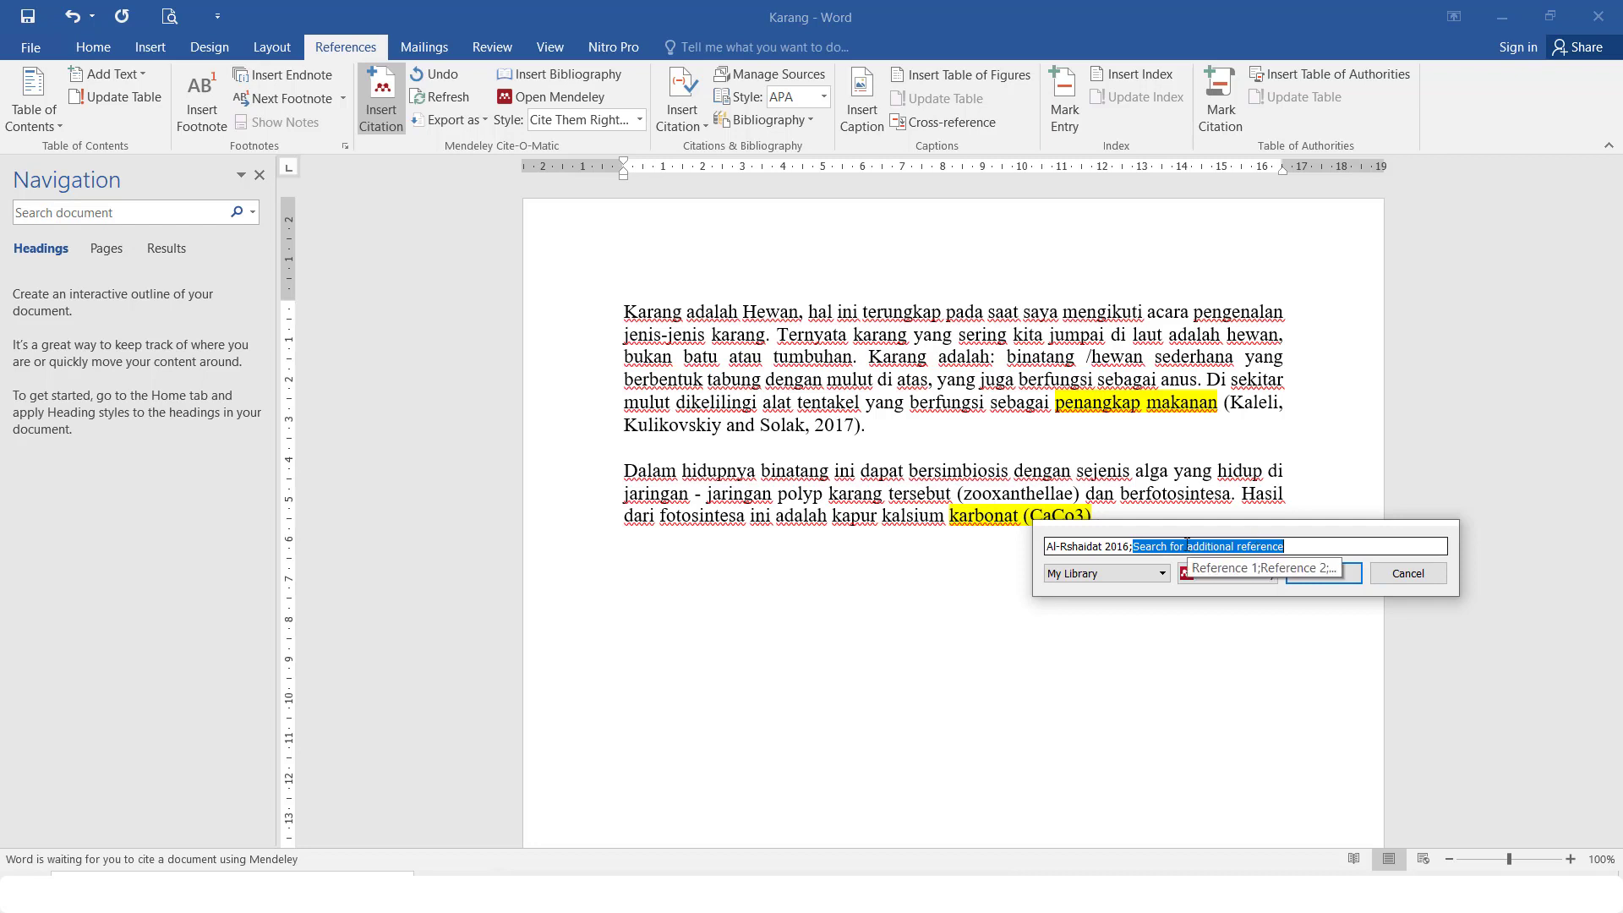
Add Demers 2018 to the same citation, insert both references, and check the citation fields
text(dna)
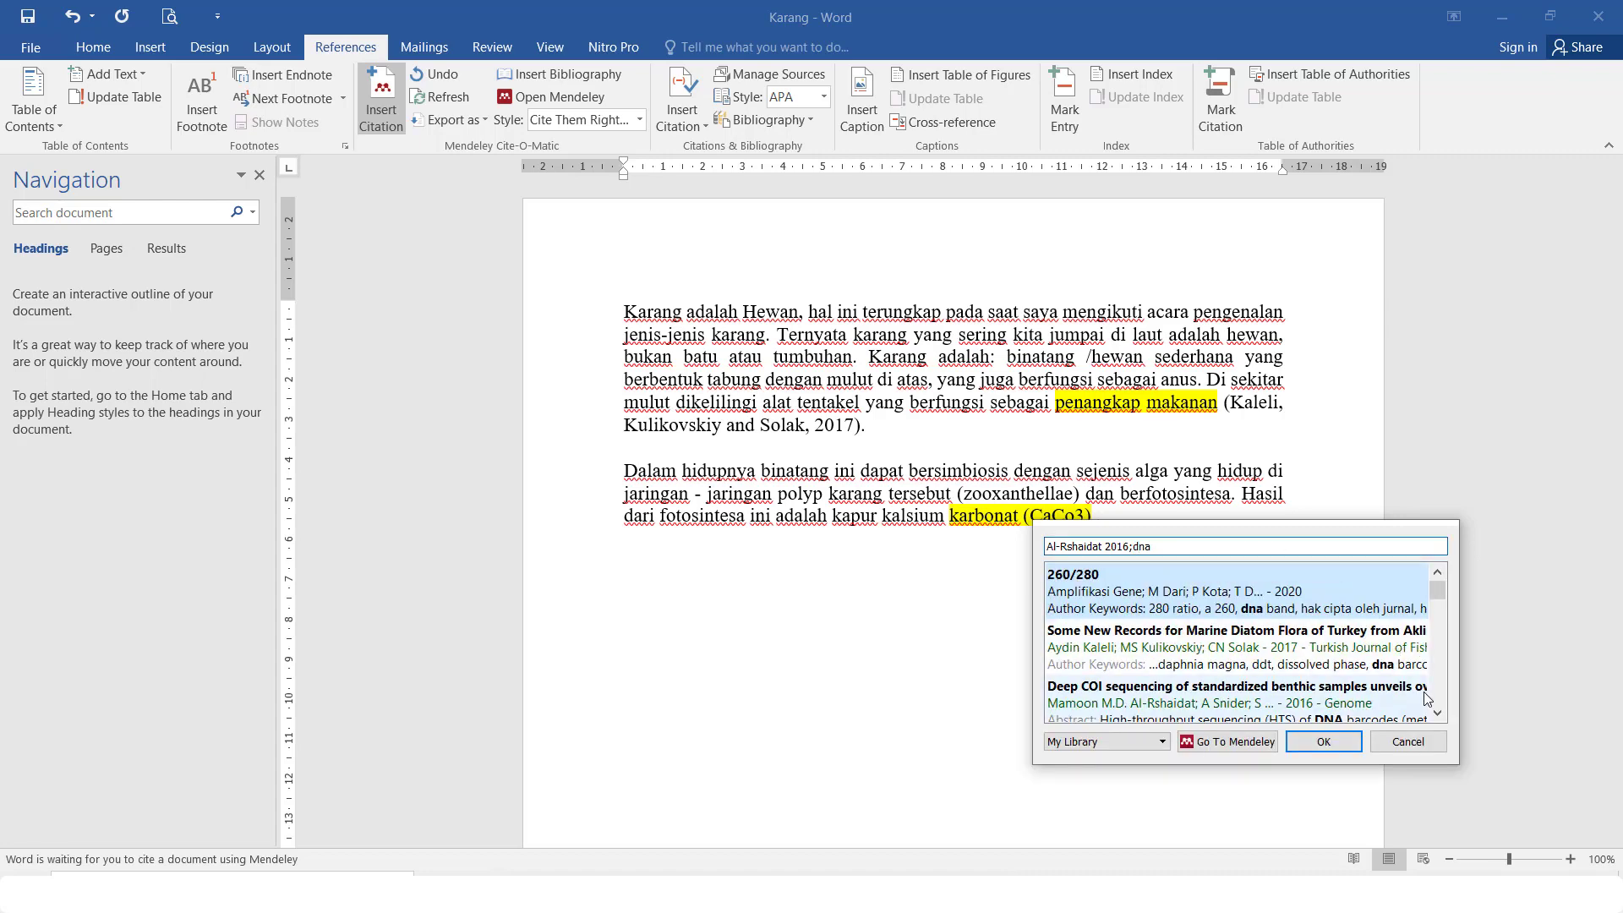
scroll(1437, 717, down, 5)
click(1272, 627)
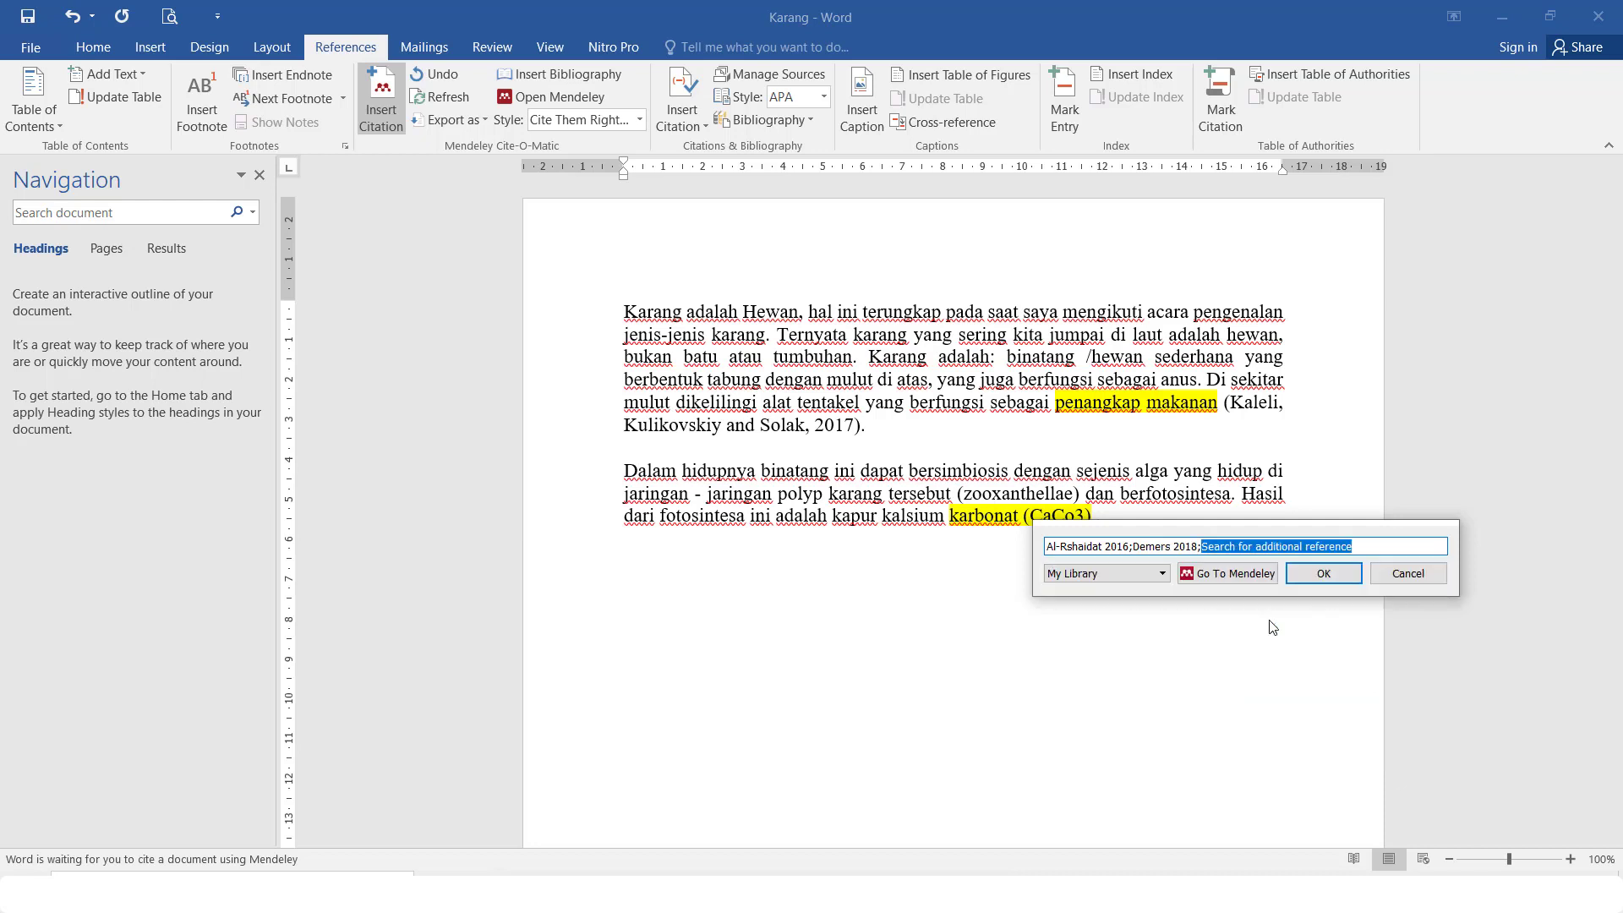
click(1338, 583)
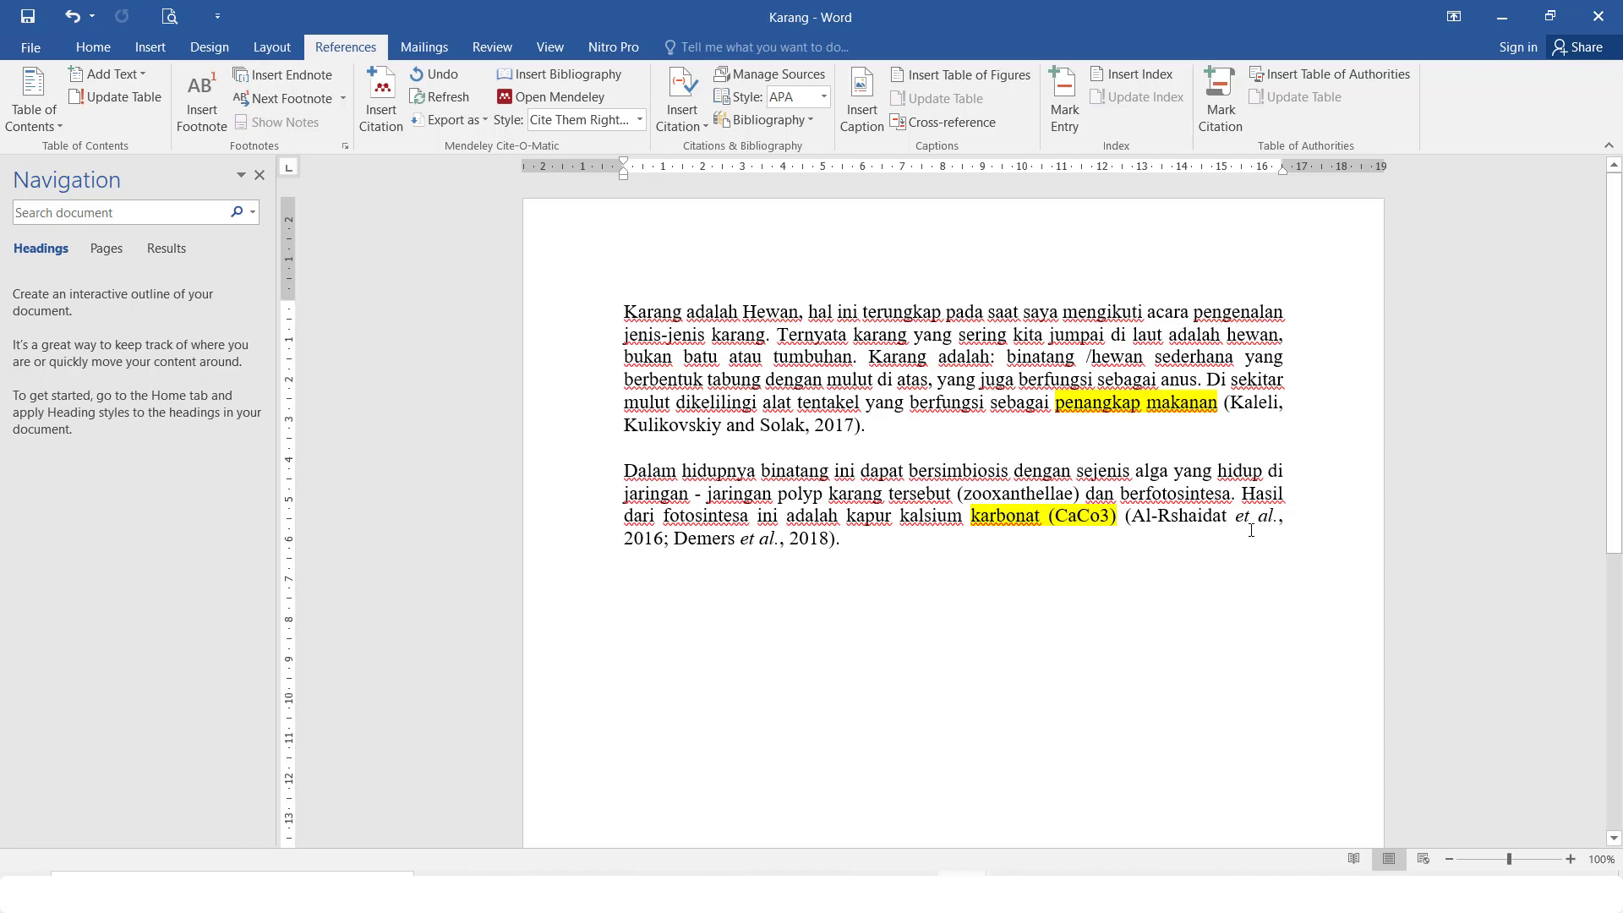
click(850, 545)
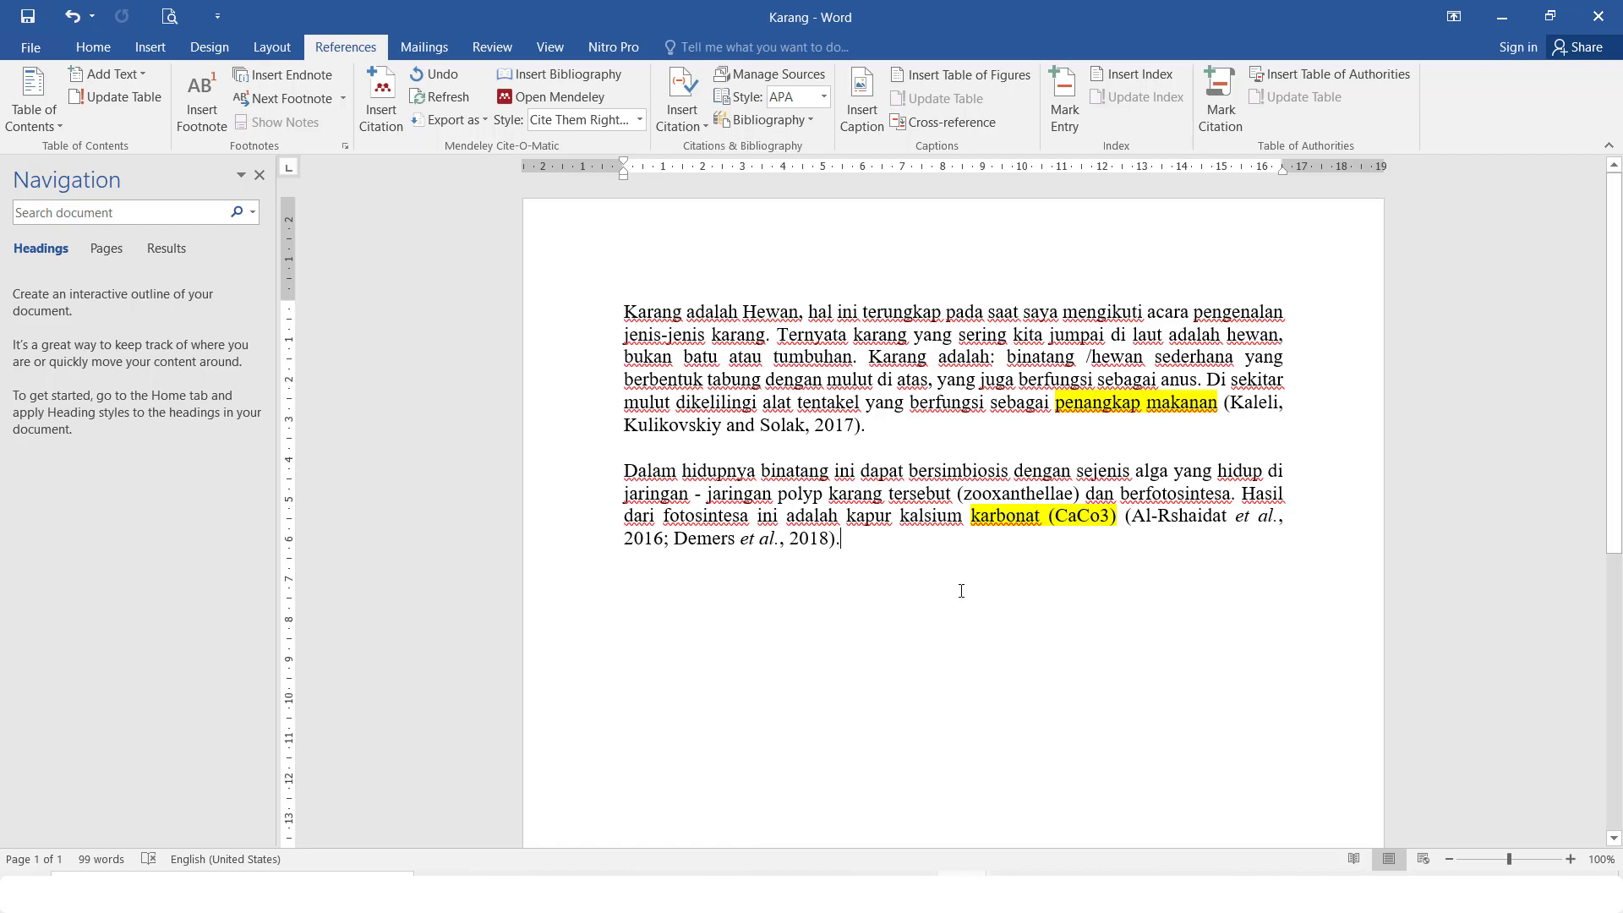
click(855, 422)
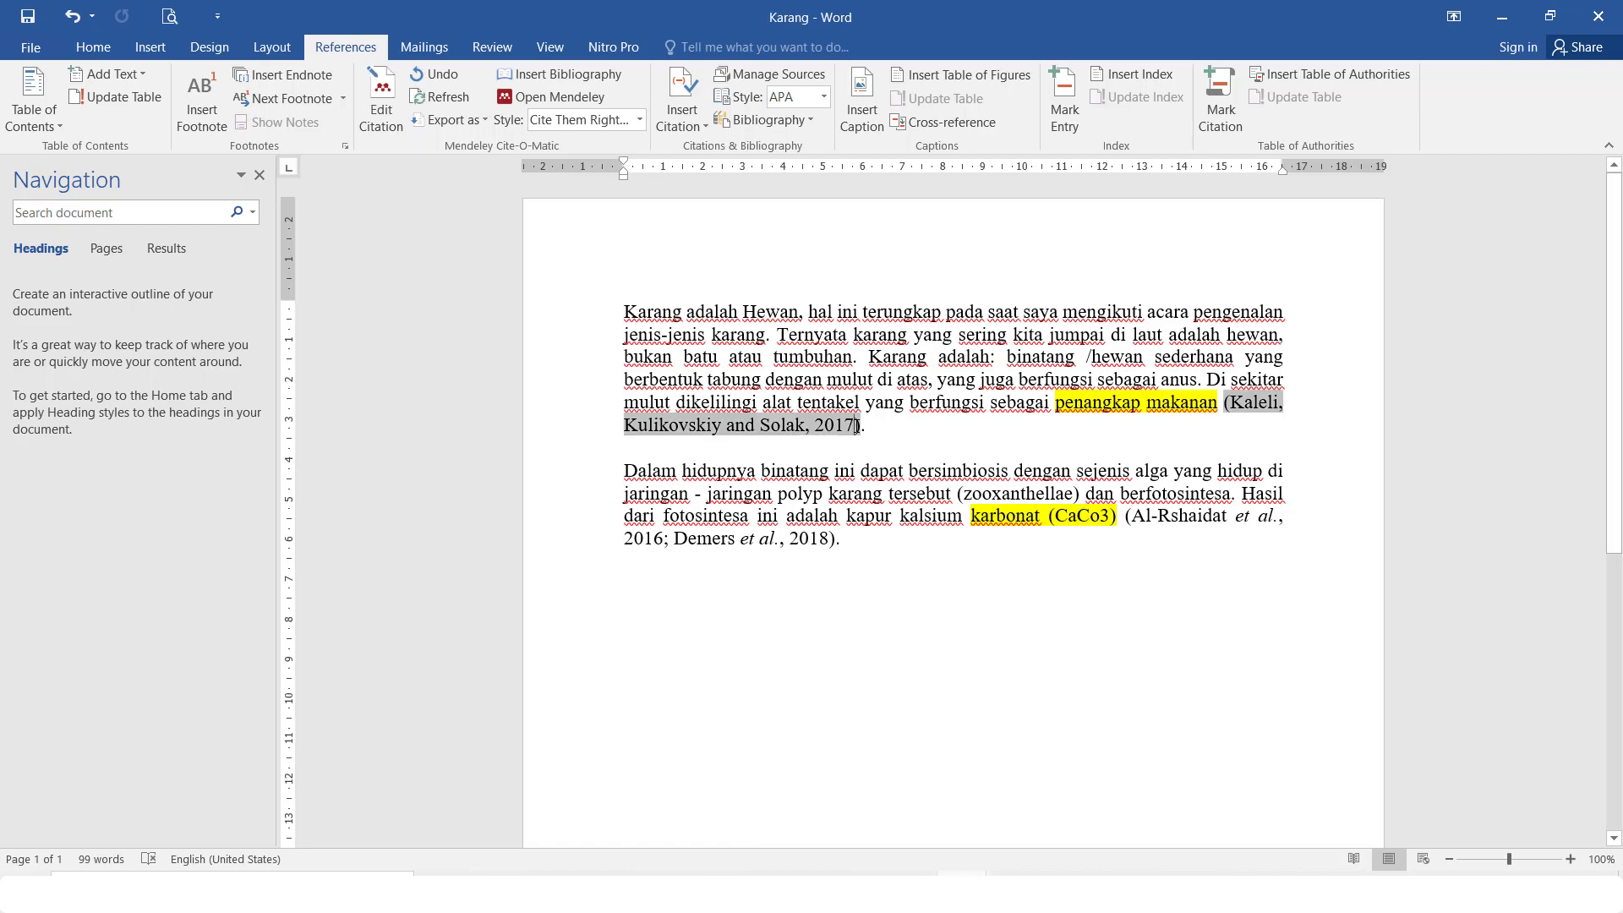
click(1129, 524)
Place the caret after 'tumbuhan', undo an accidental footnote, and hand the citation search to Mendeley Desktop
click(1038, 538)
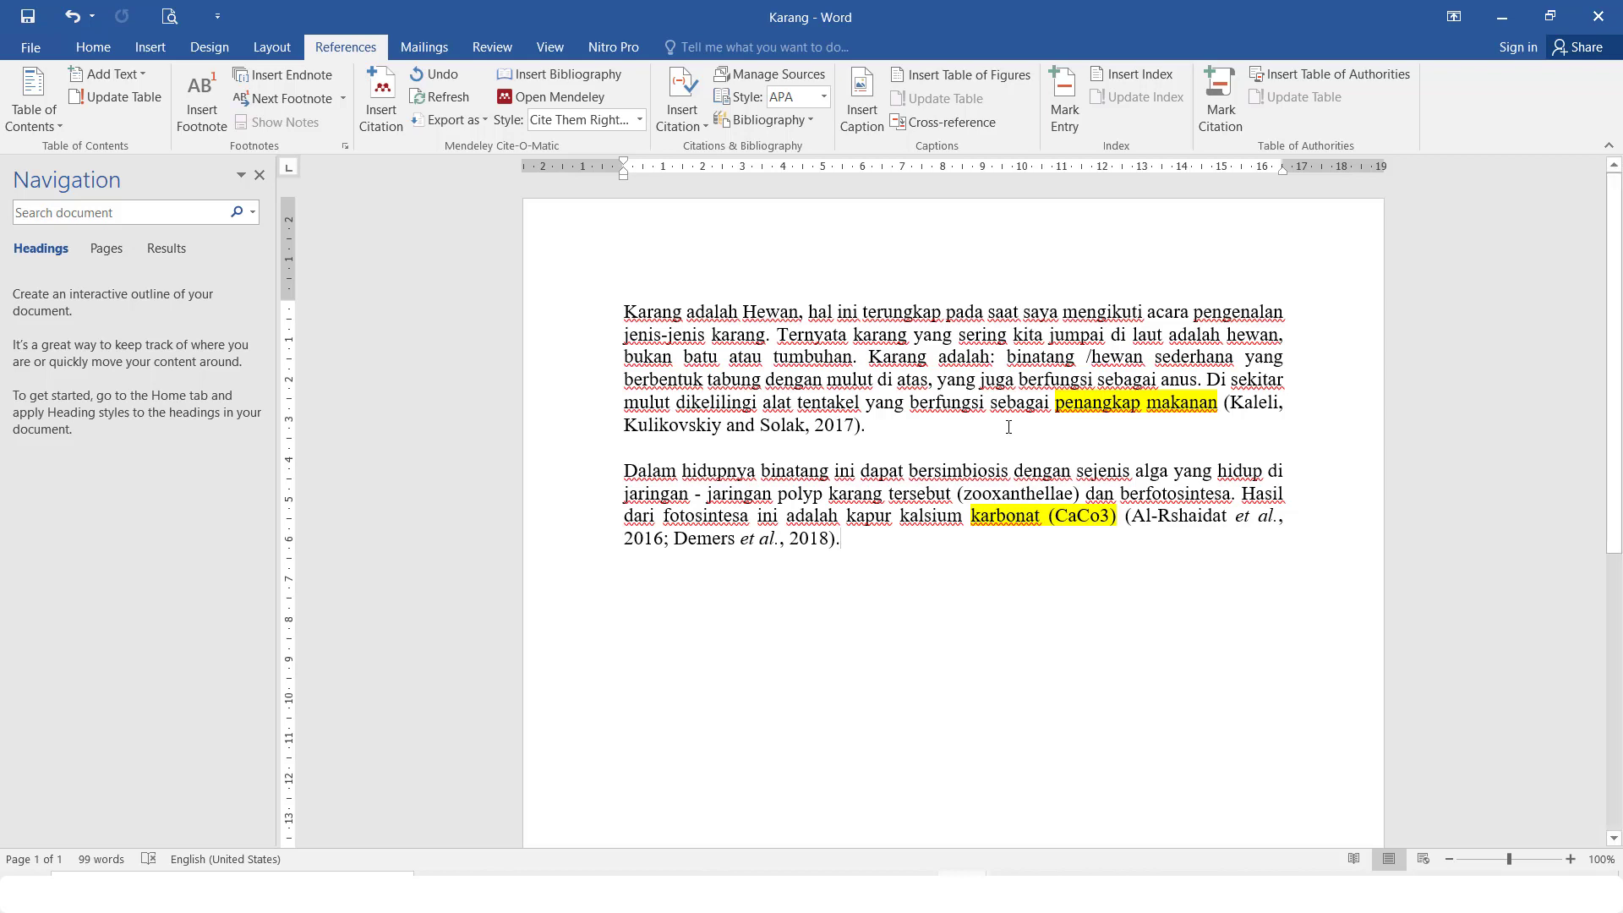
click(852, 356)
key(ctrl+alt+f)
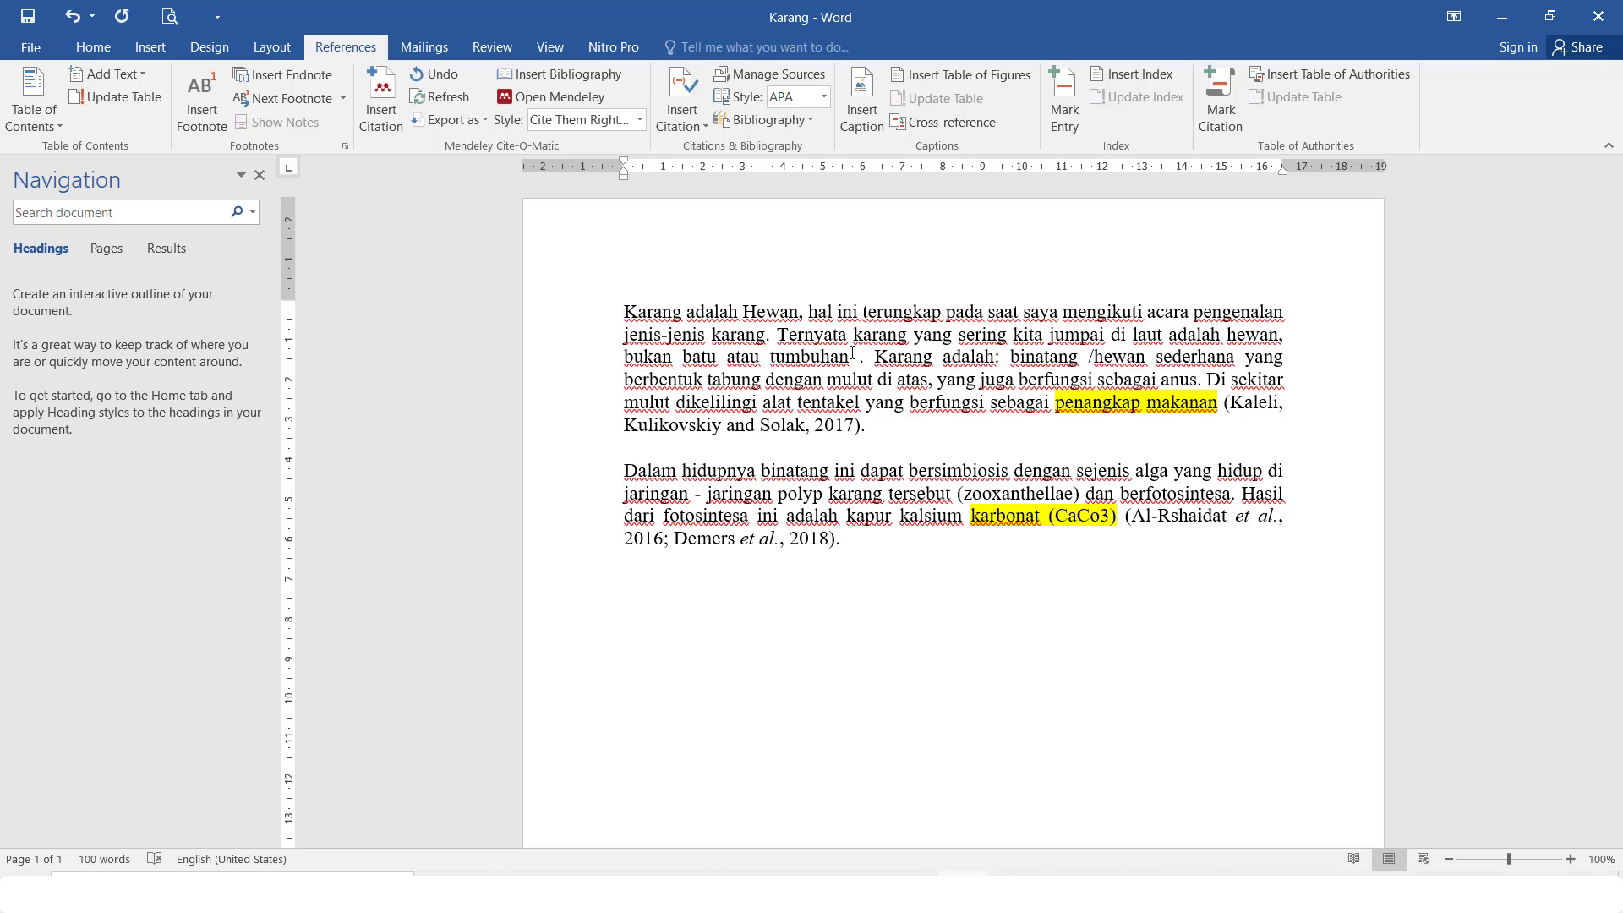
key(ctrl+z)
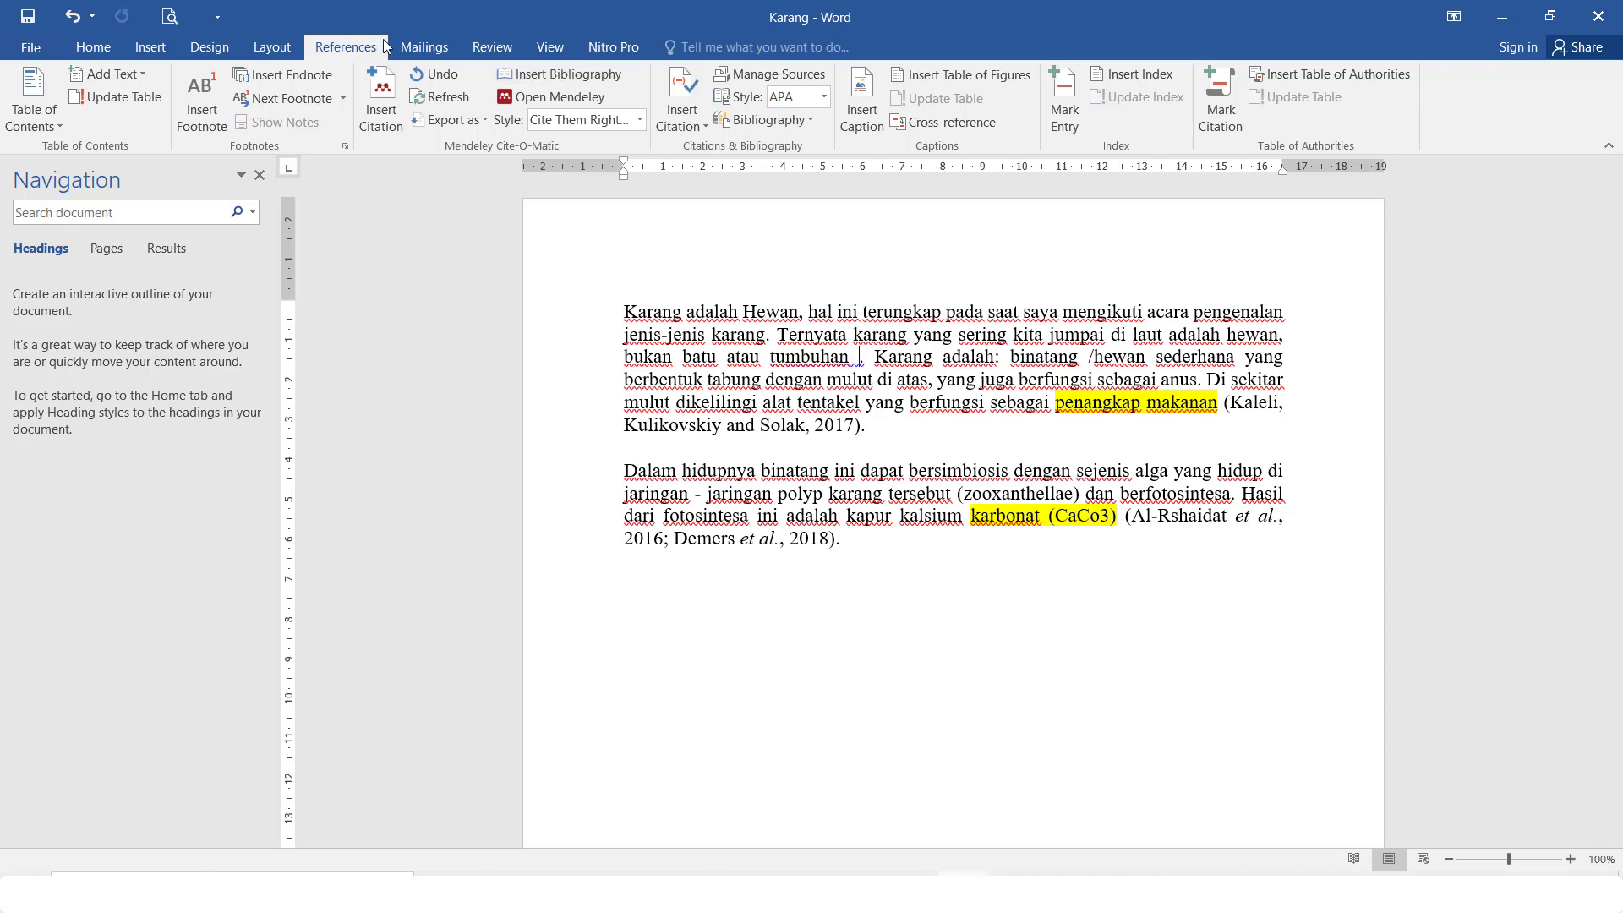
click(399, 95)
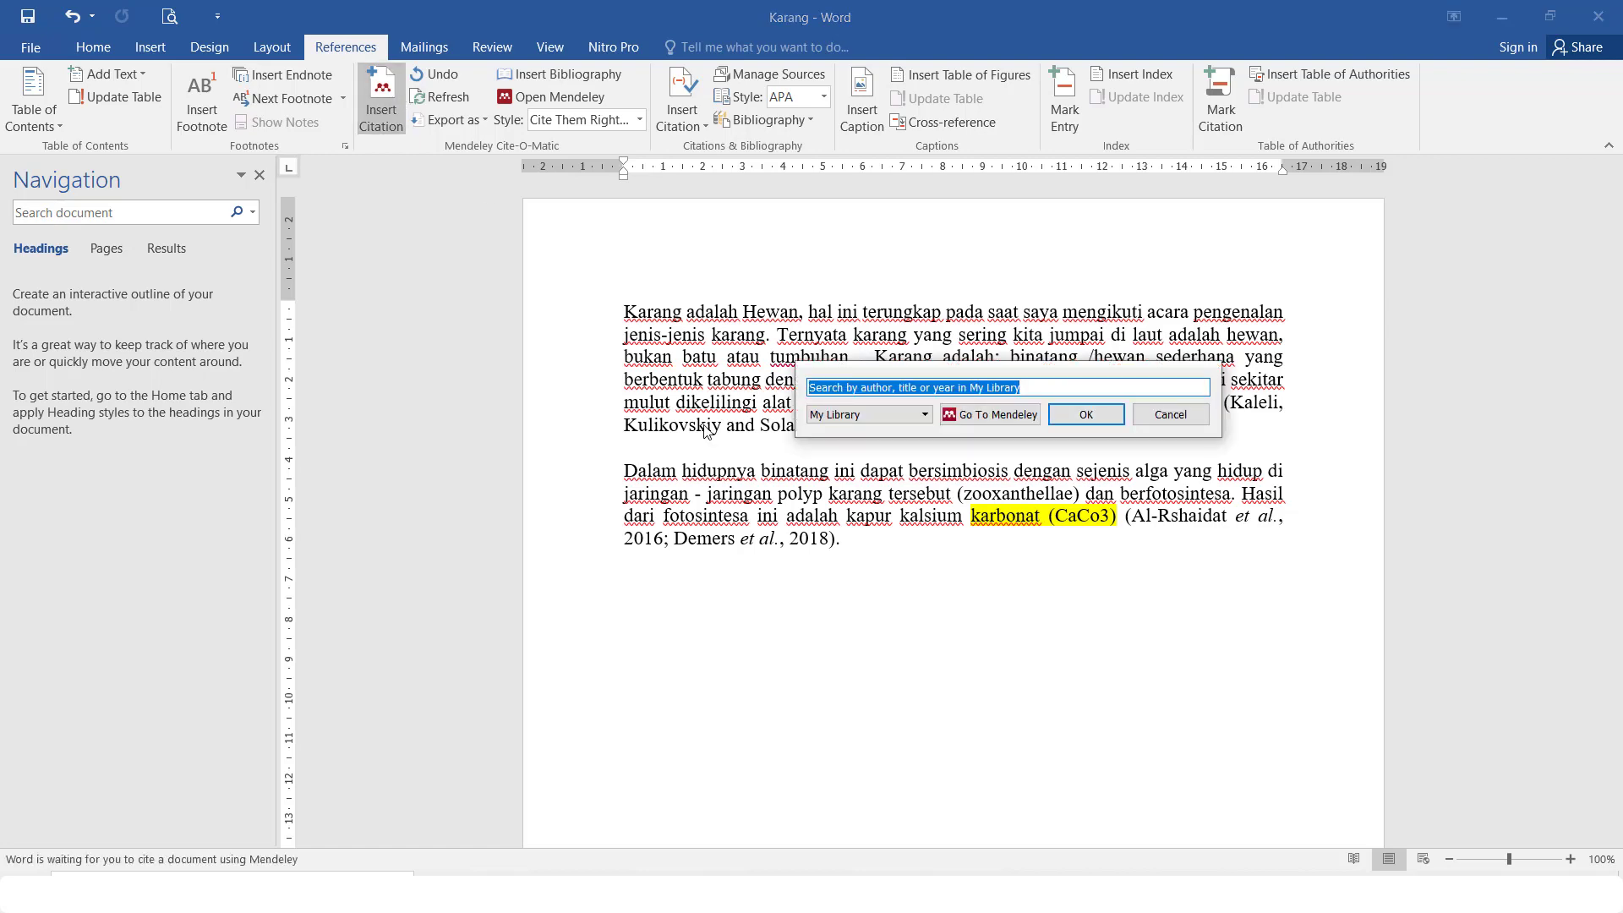
click(1035, 418)
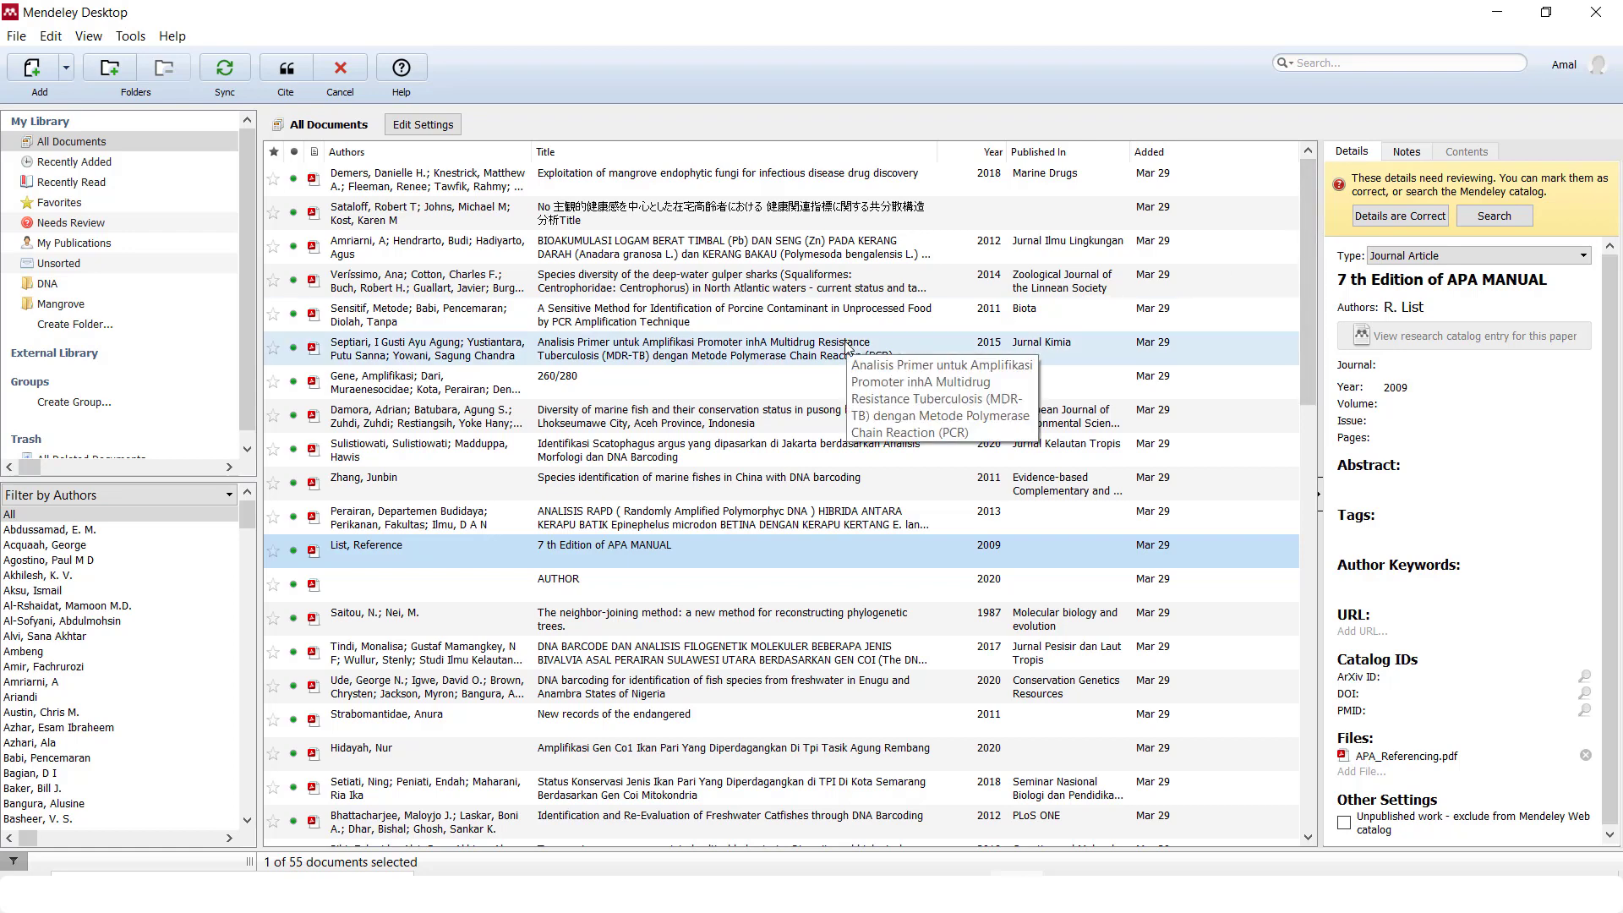
Cite the Septiari 2015 reference from Mendeley Desktop after 'tumbuhan'
click(726, 351)
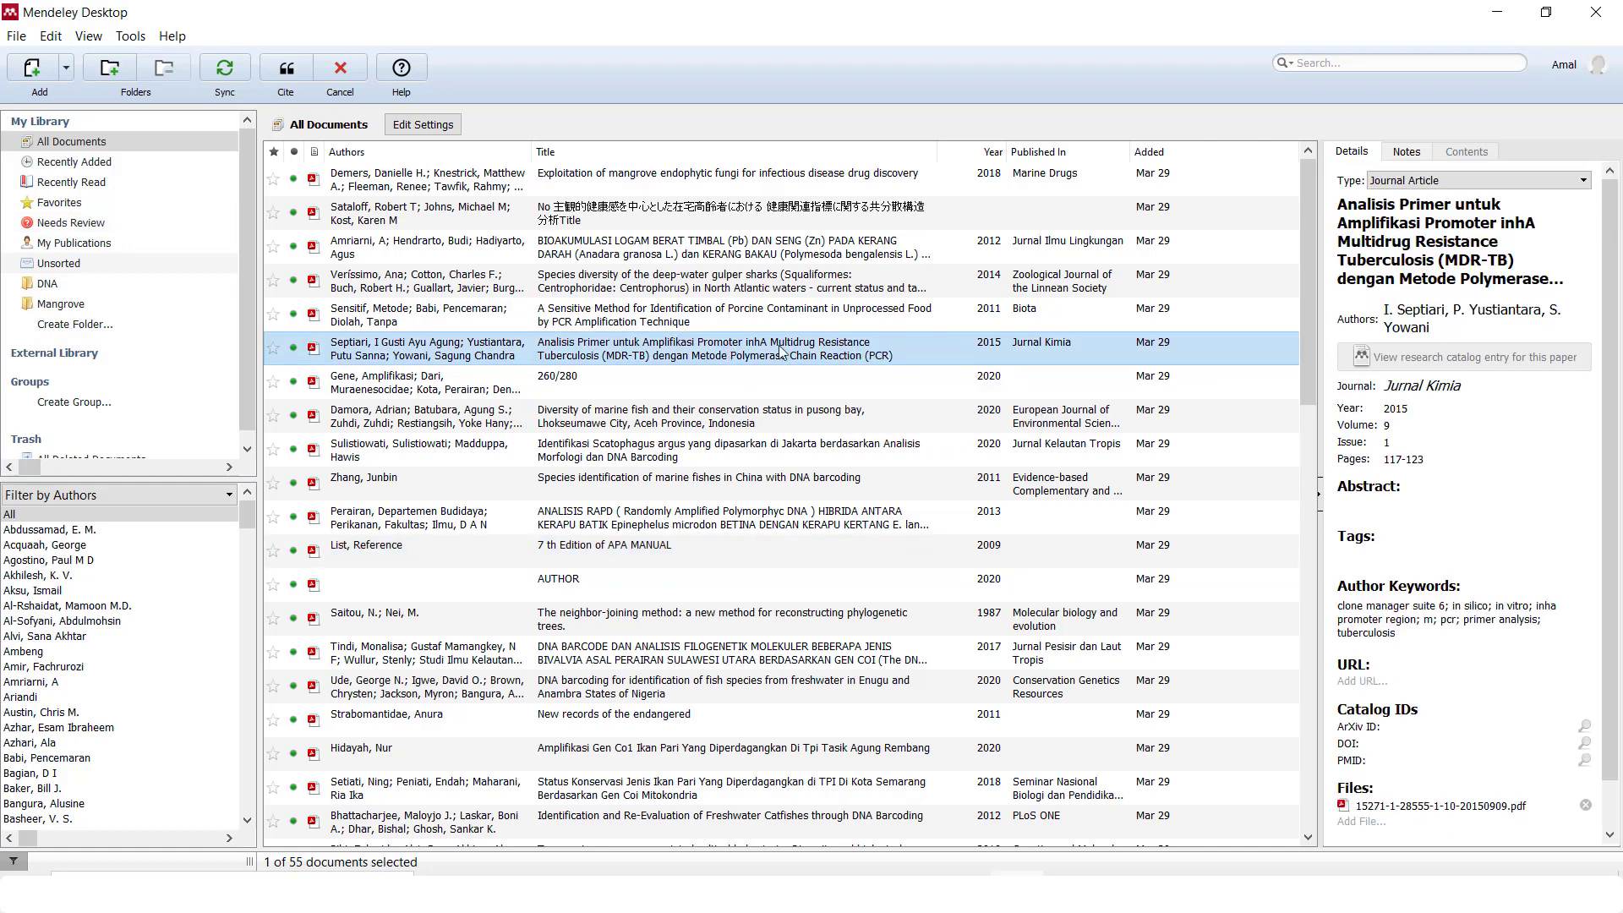
click(306, 74)
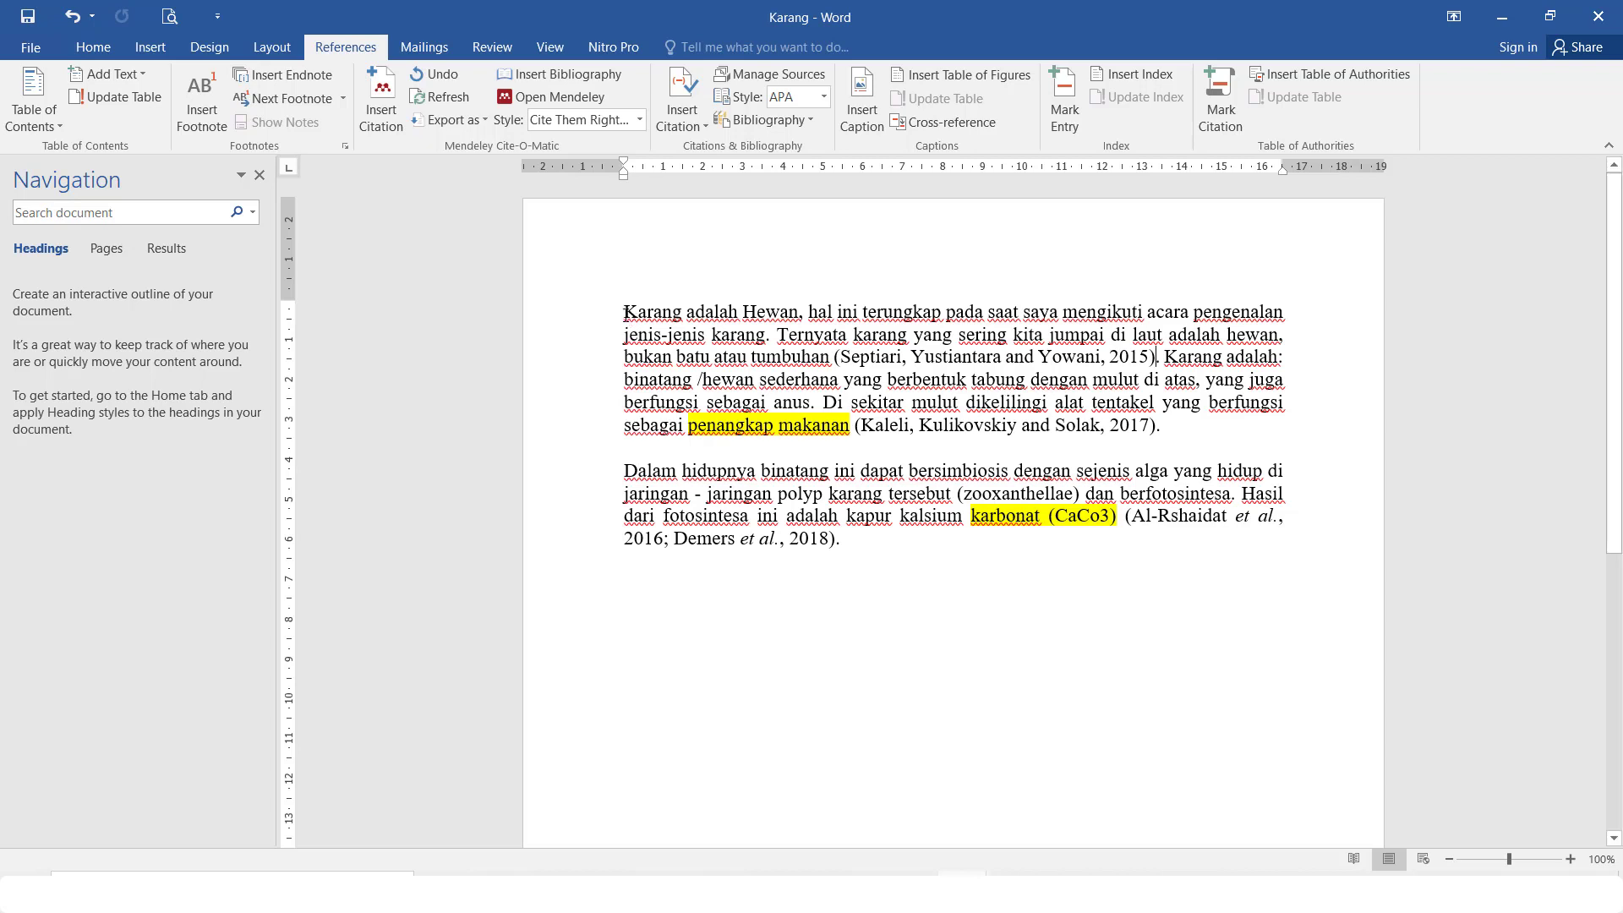
Reword the first paragraph's opening to 'Menurut karang adalah Hewan'
text(Menuru)
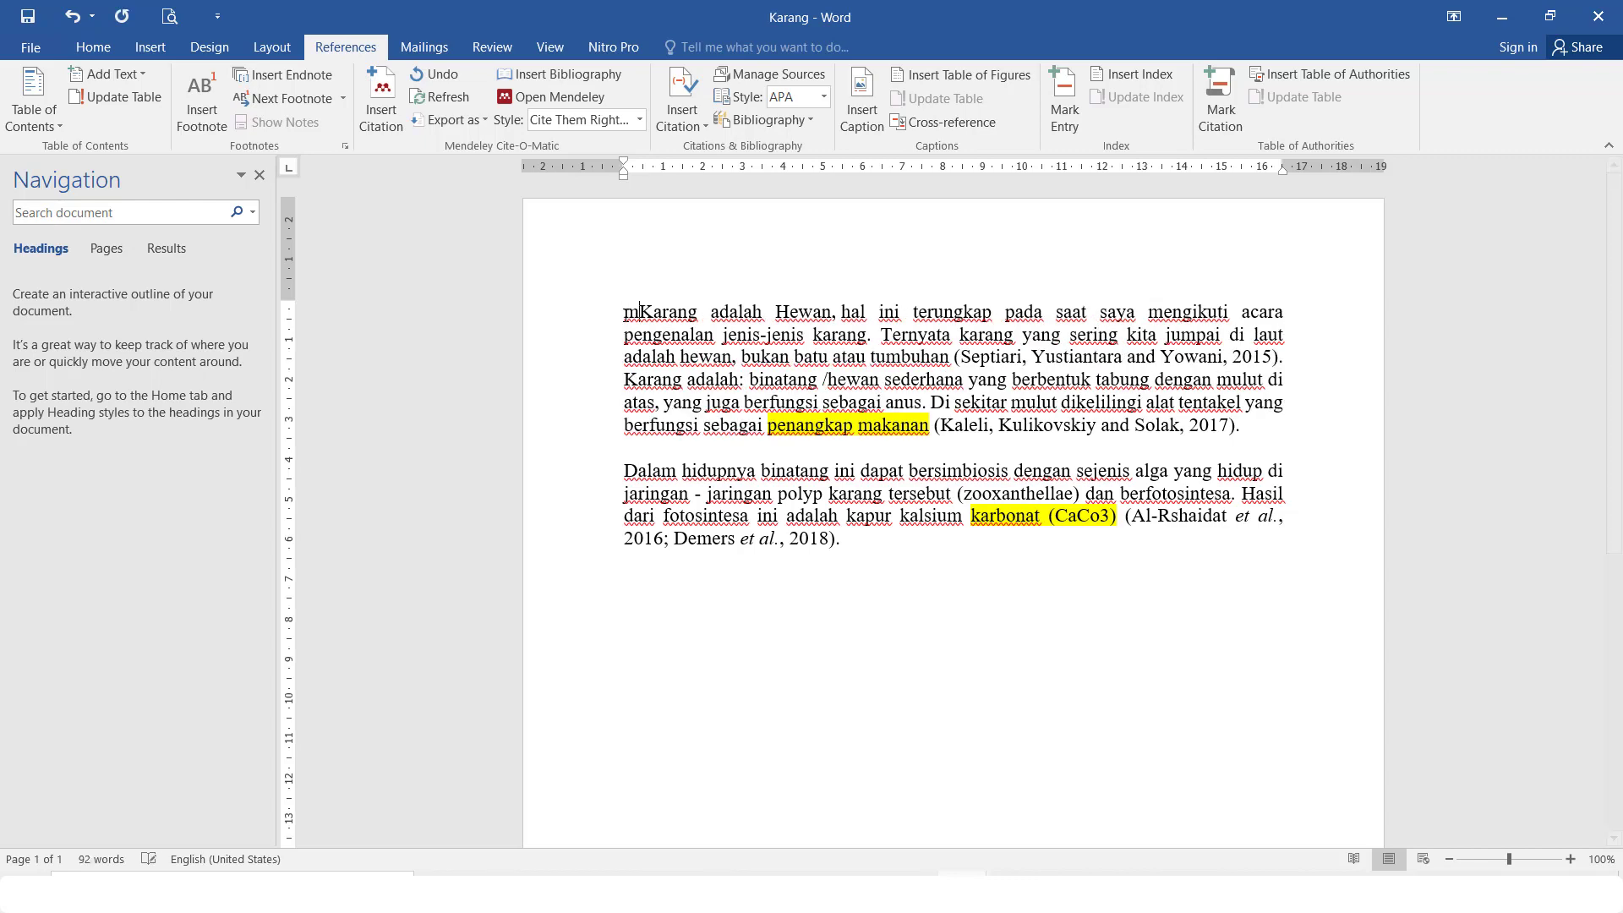
text(t)
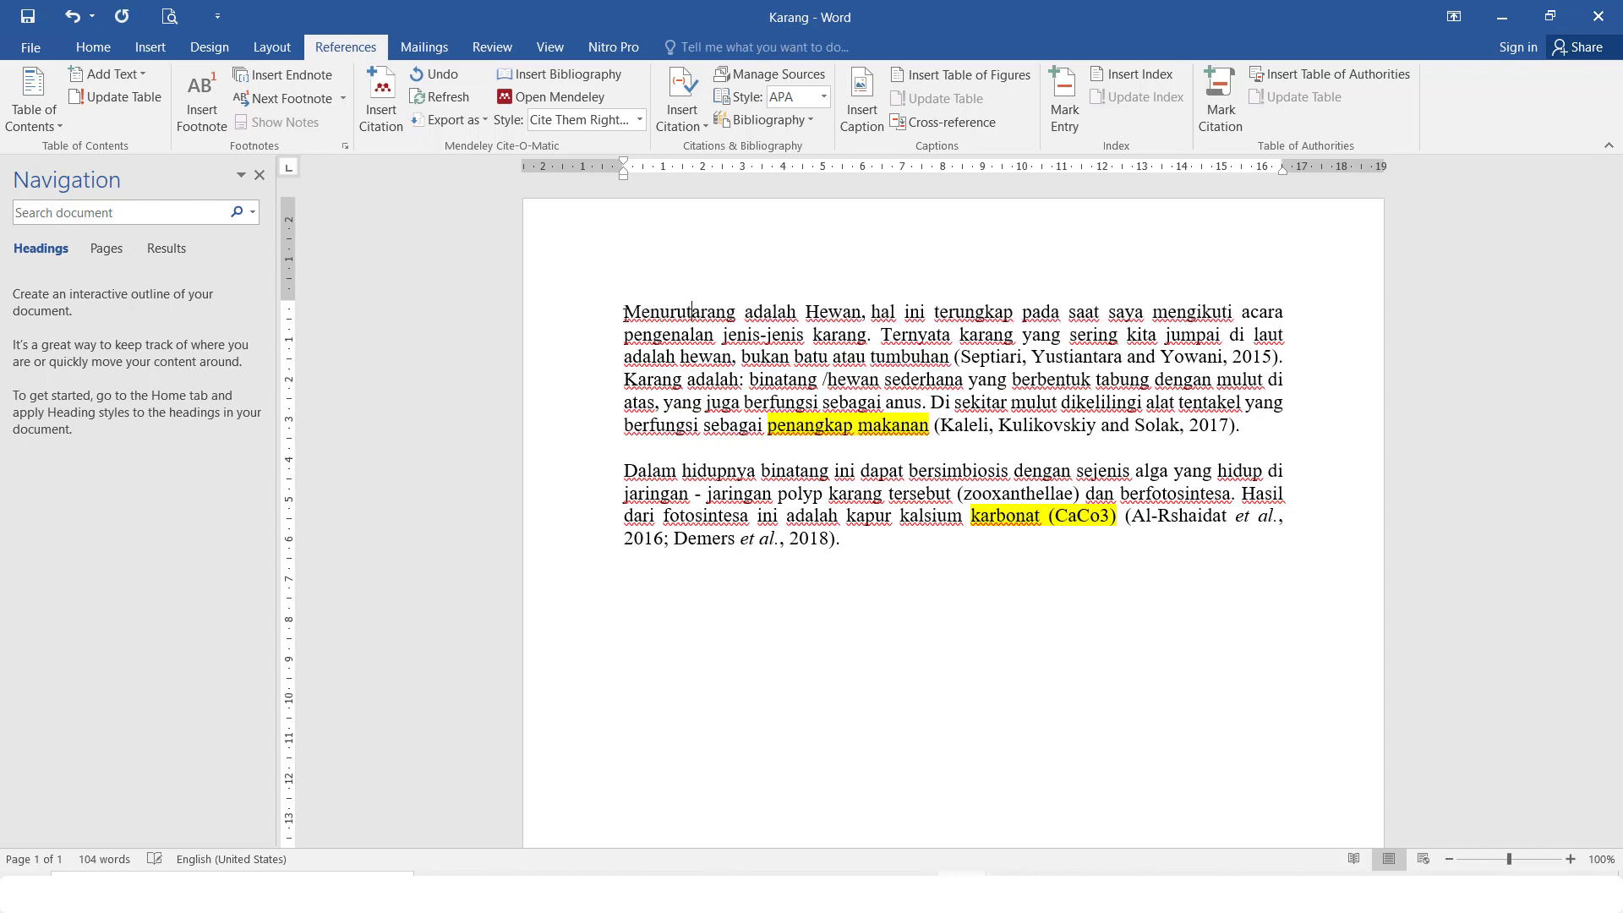
key(Delete)
text(k)
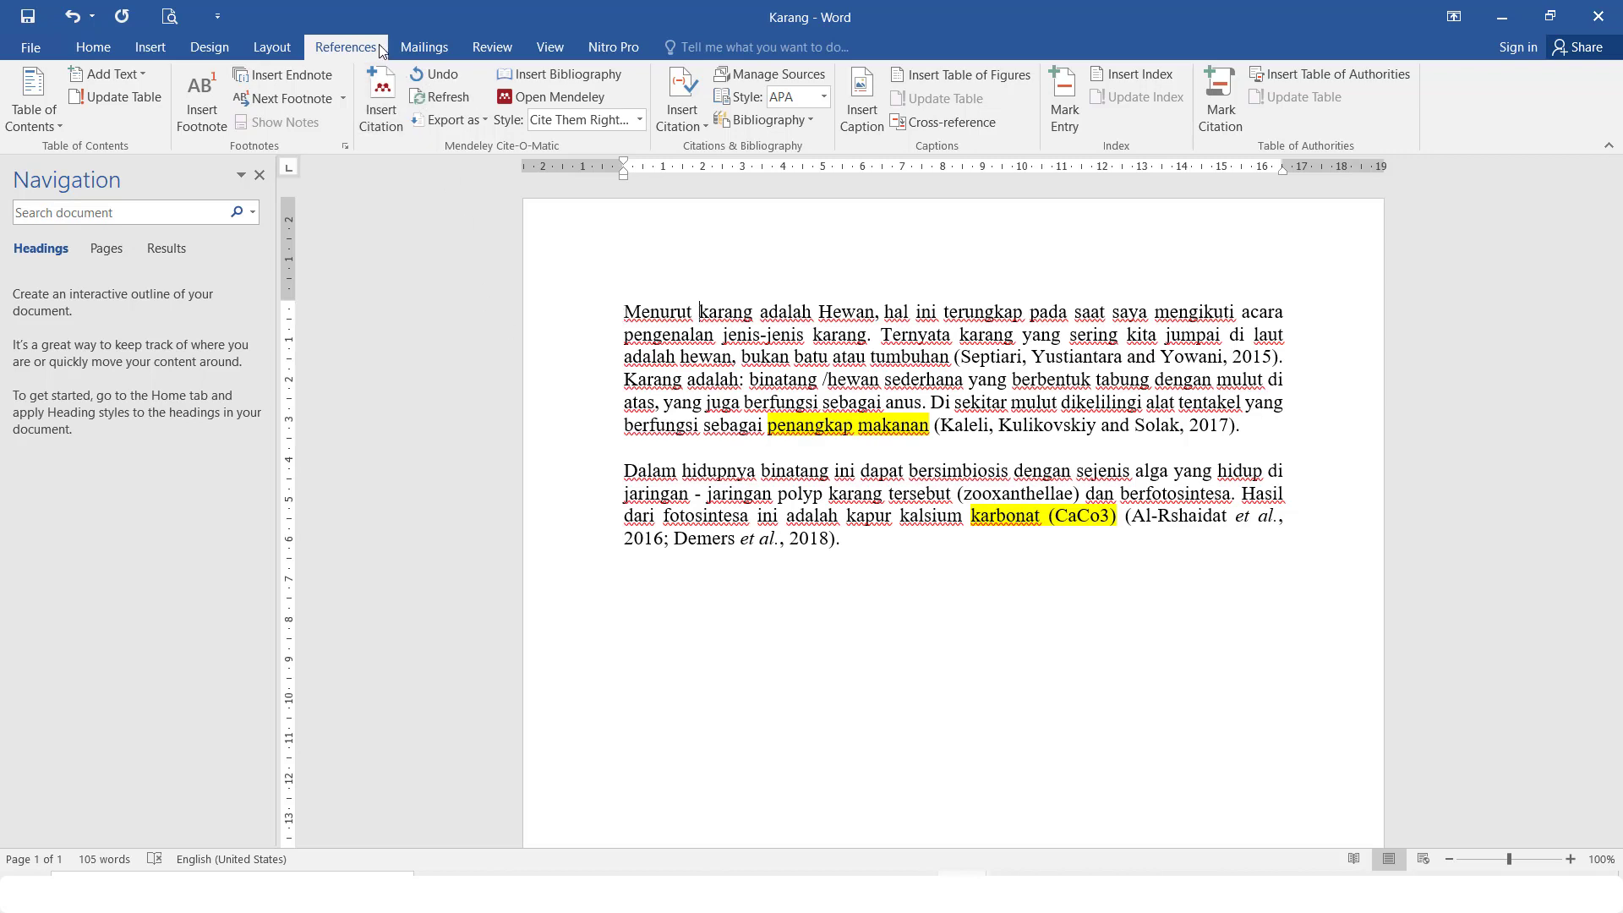
Cite Kasi 2019 after 'Menurut' with the author suppressed, so it shows as (2019)
click(381, 99)
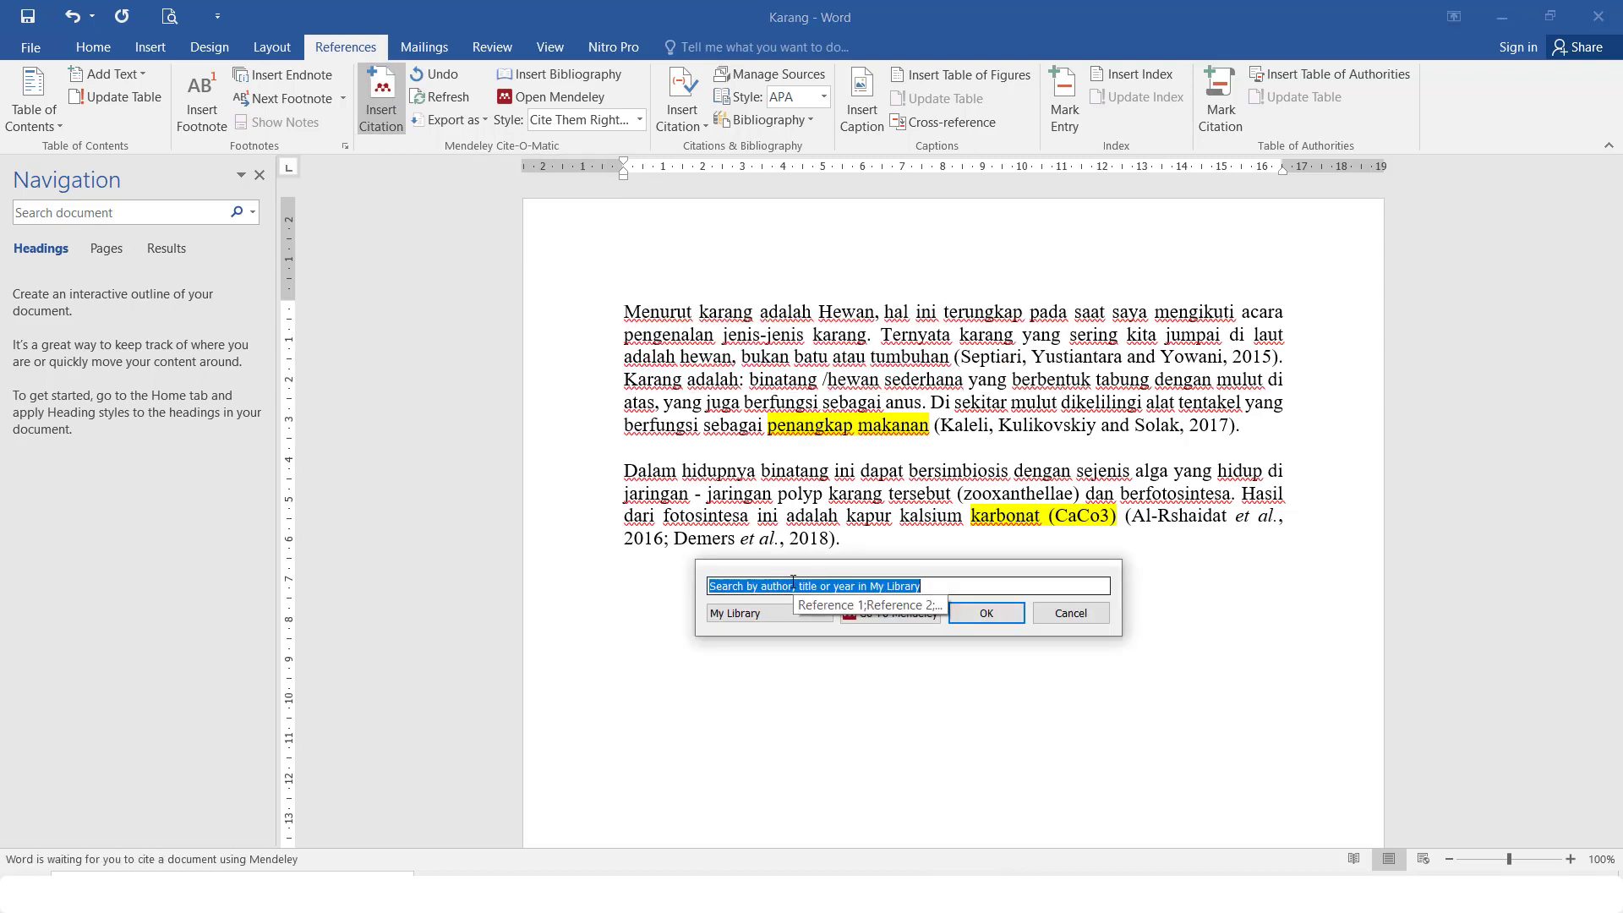
text(dna)
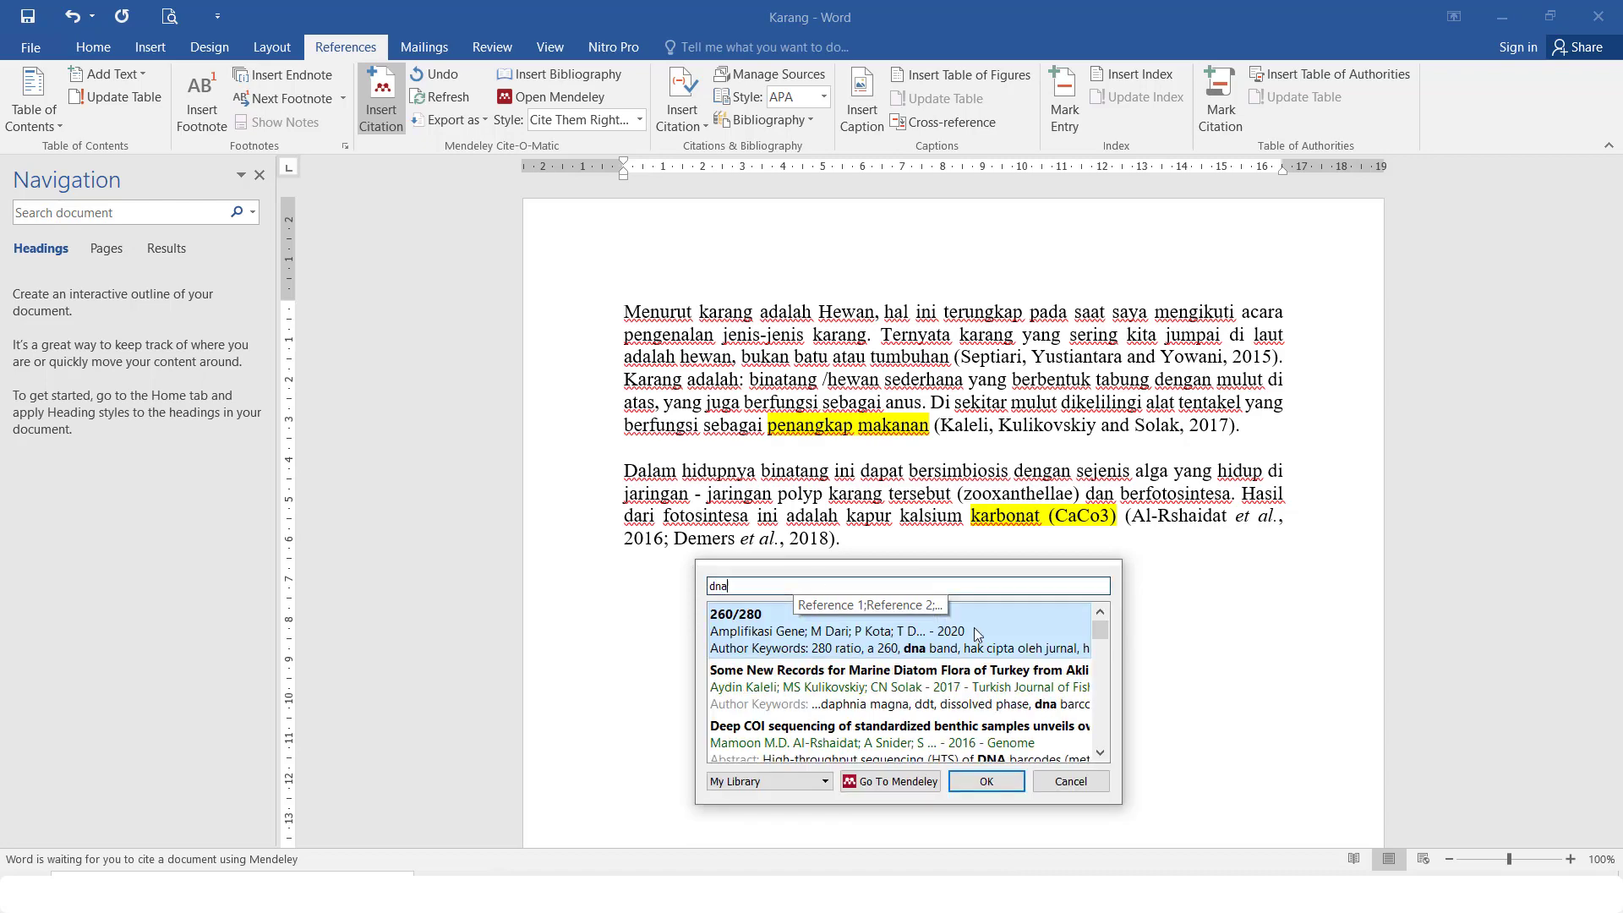
drag(1097, 629, 1099, 648)
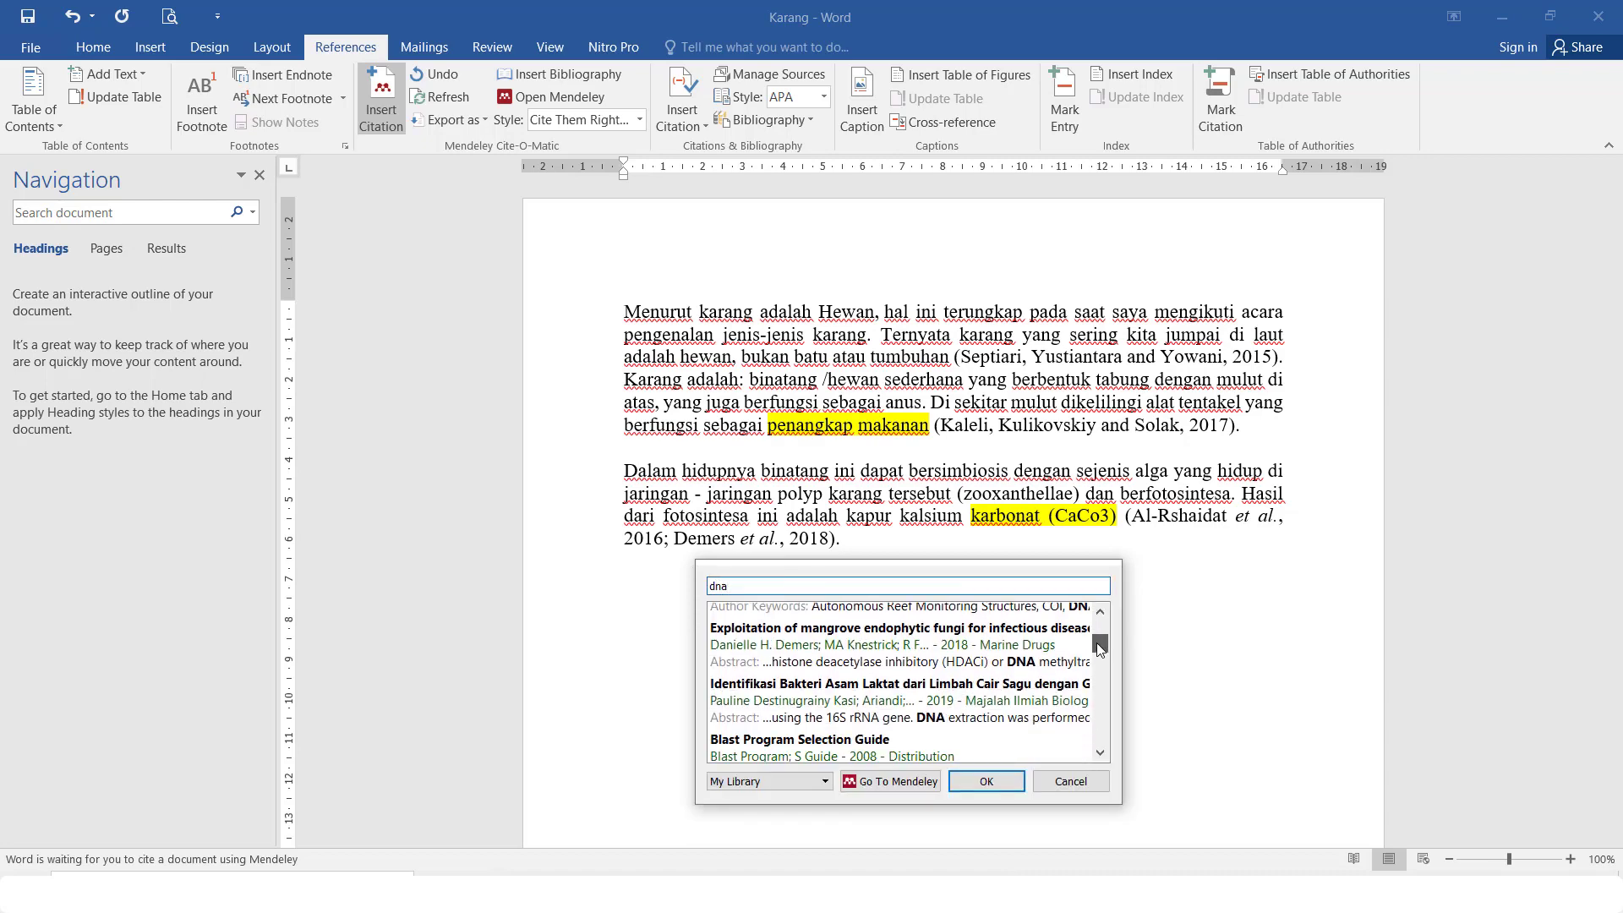
click(850, 699)
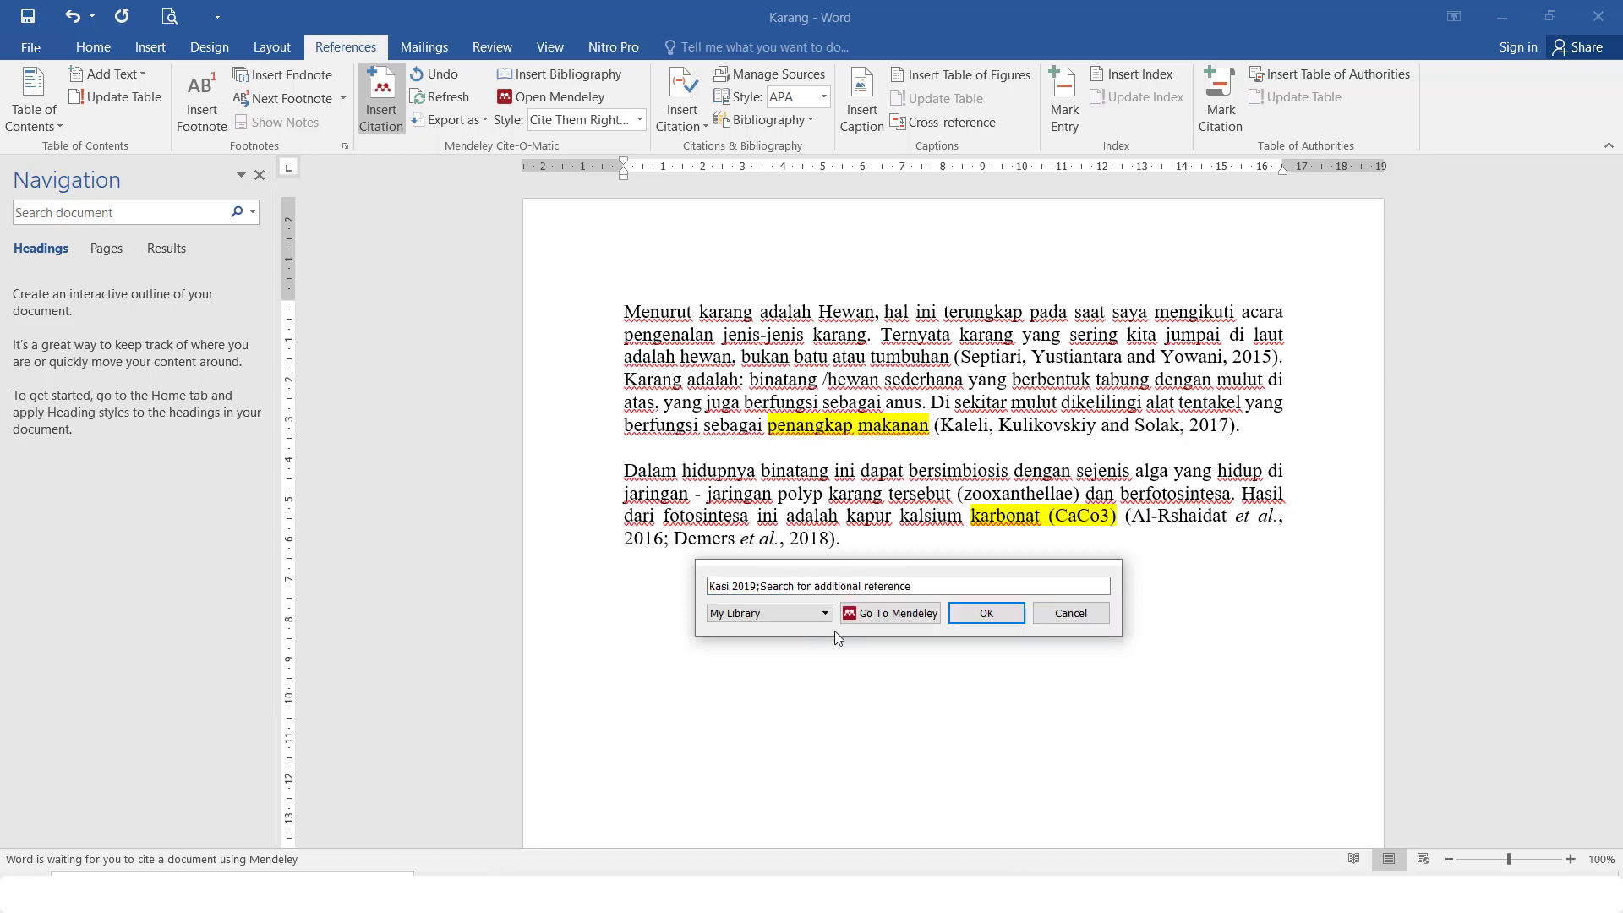
click(735, 589)
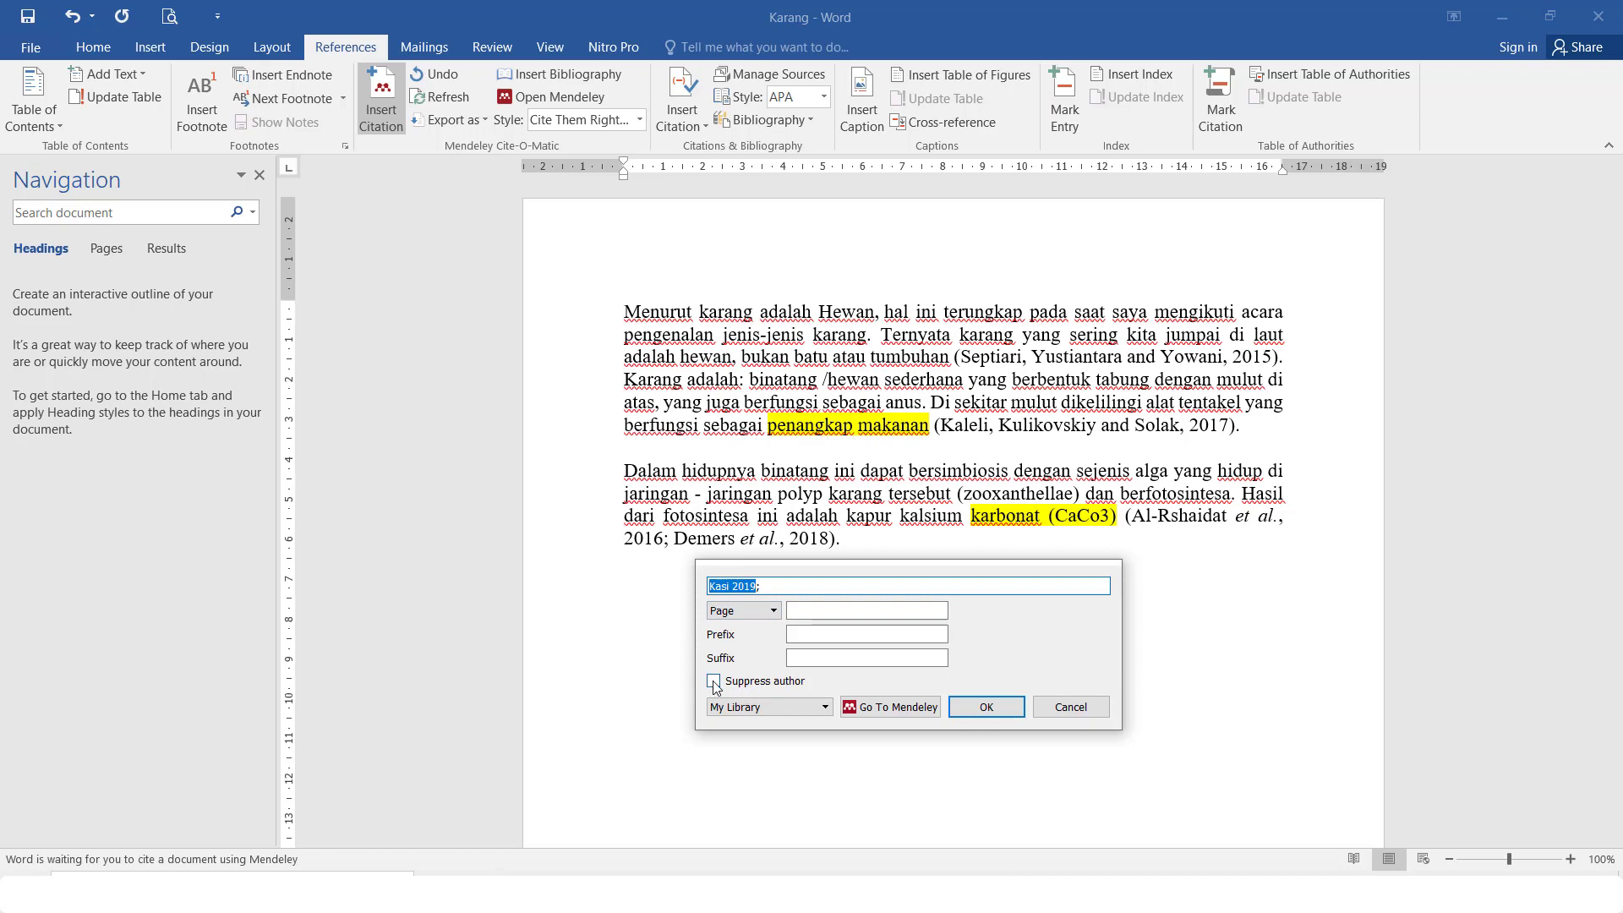
click(714, 682)
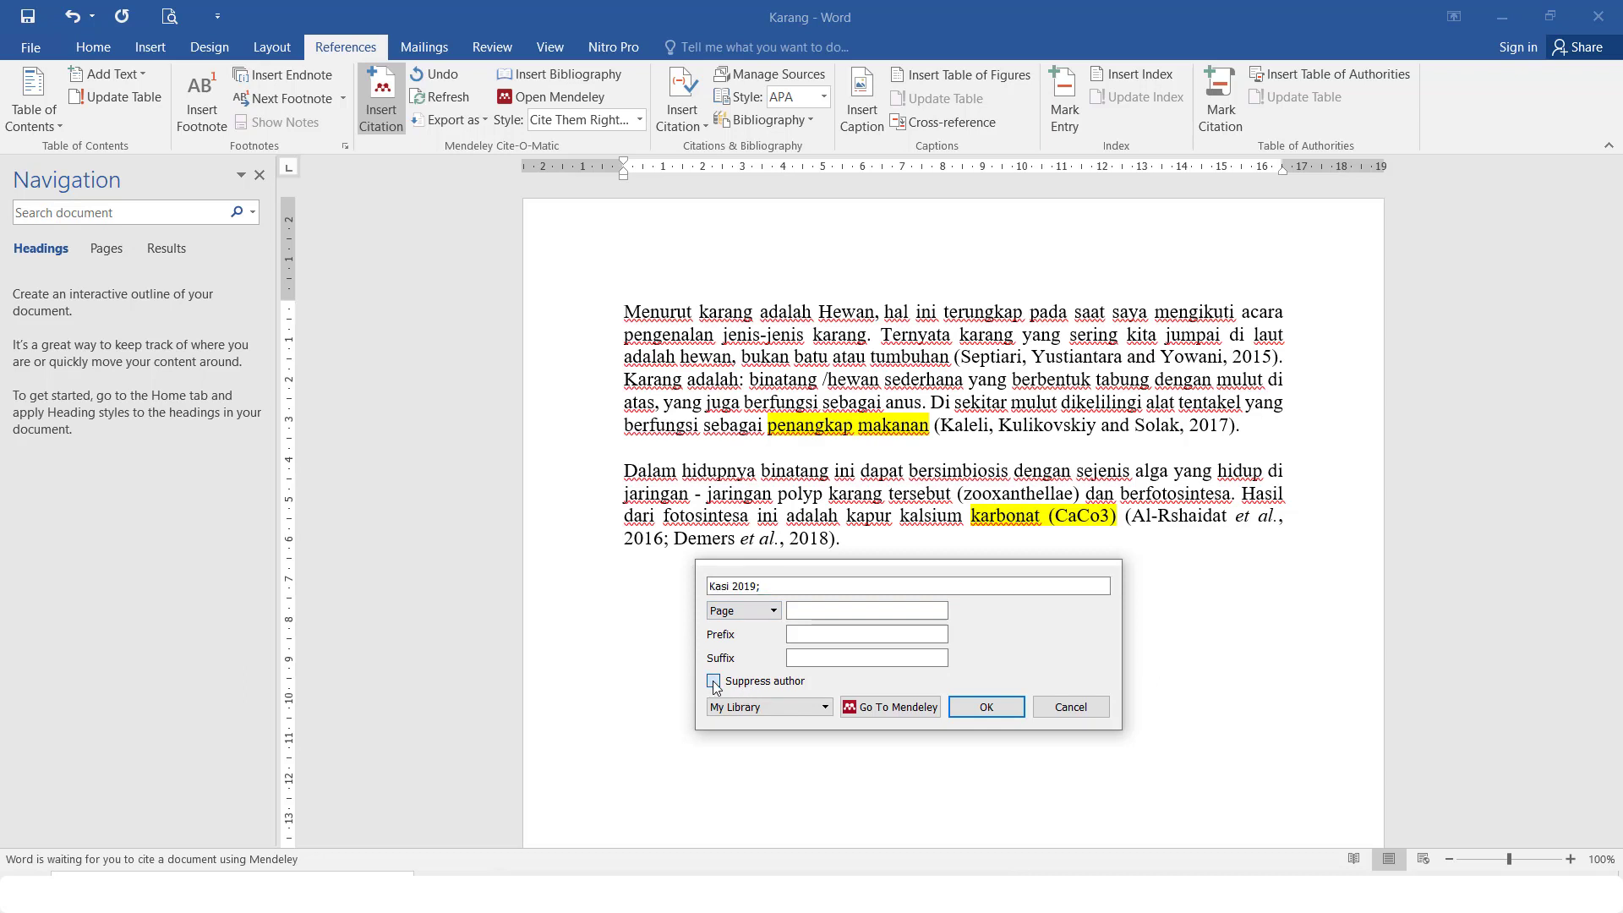
click(987, 706)
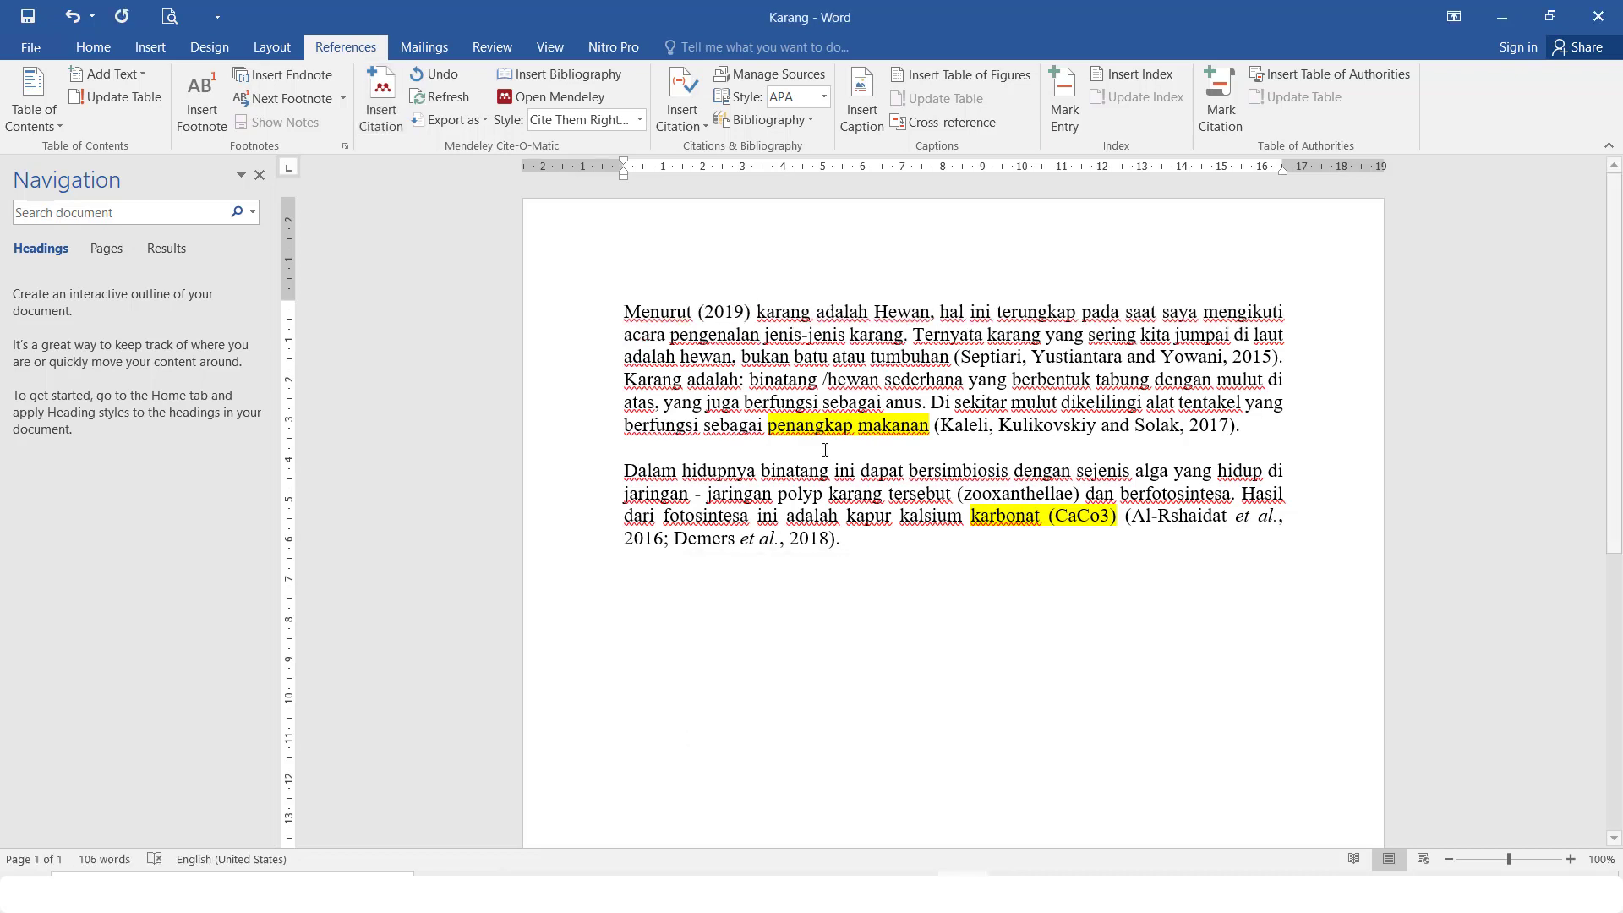
Type 'Kasi' after 'Menurut' so the opening reads 'Menurut Kasi (2019)'
click(698, 312)
click(691, 314)
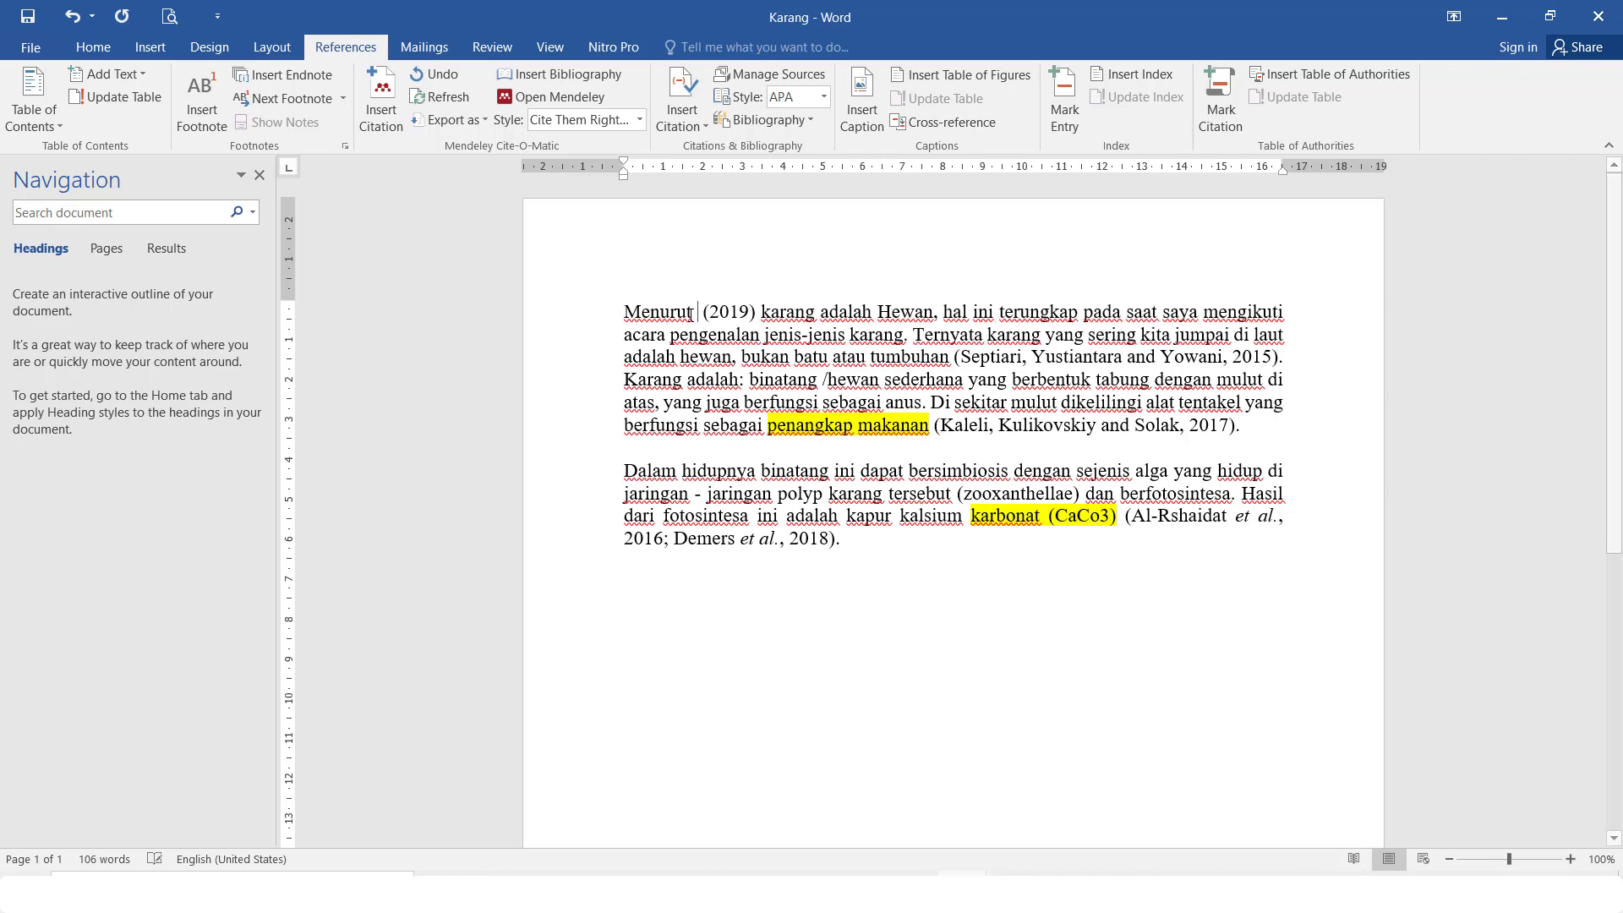
text(K)
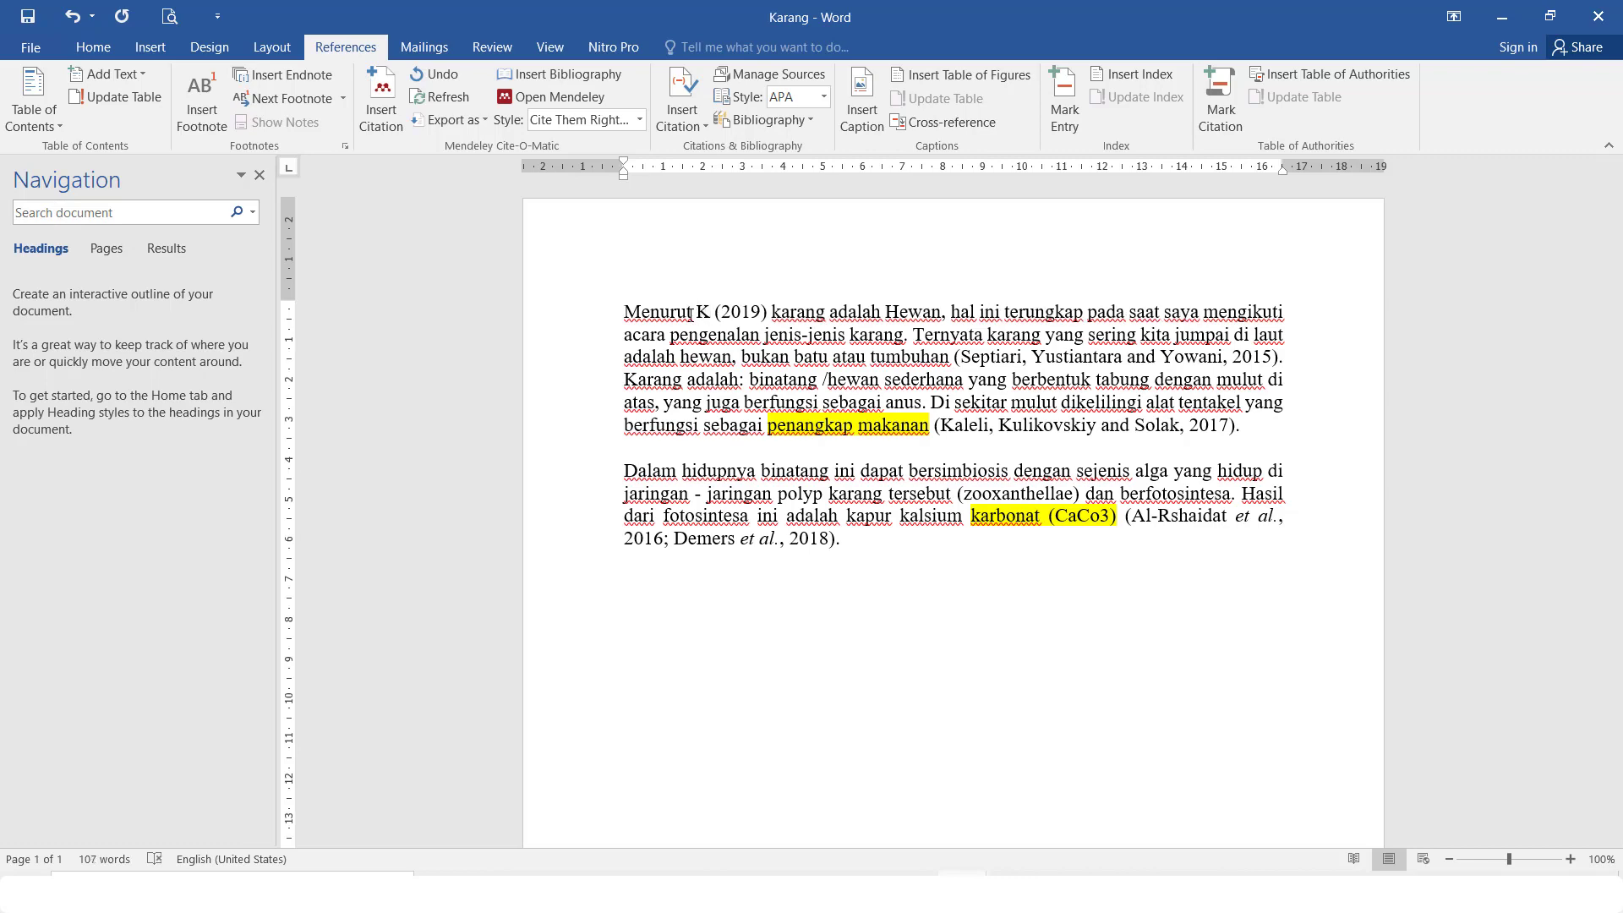
text(asi)
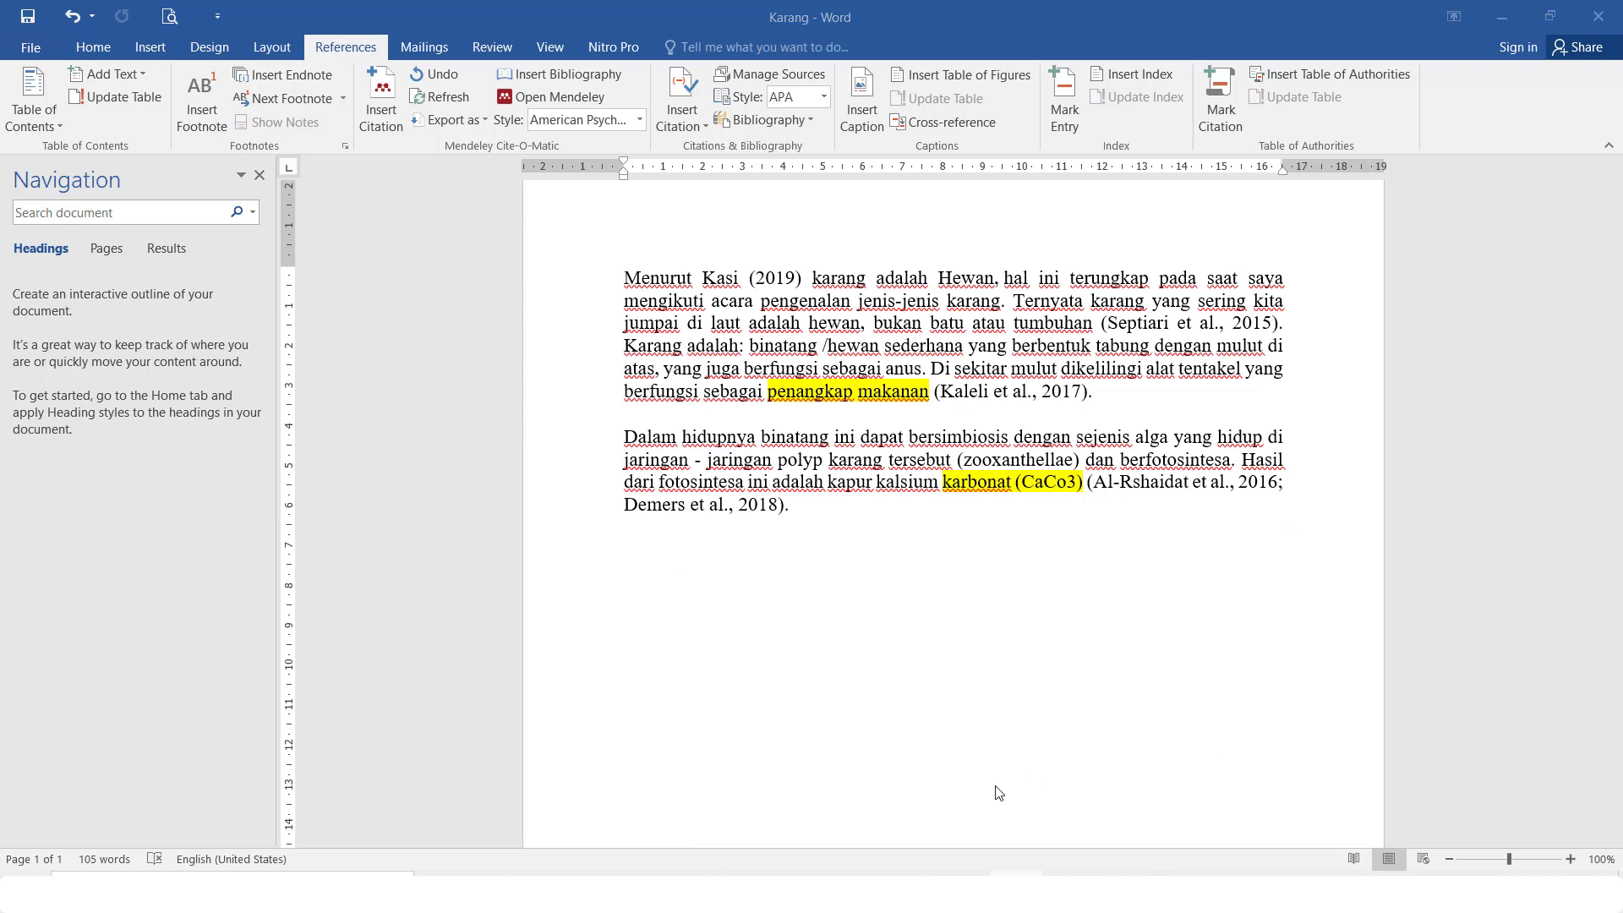
click(731, 562)
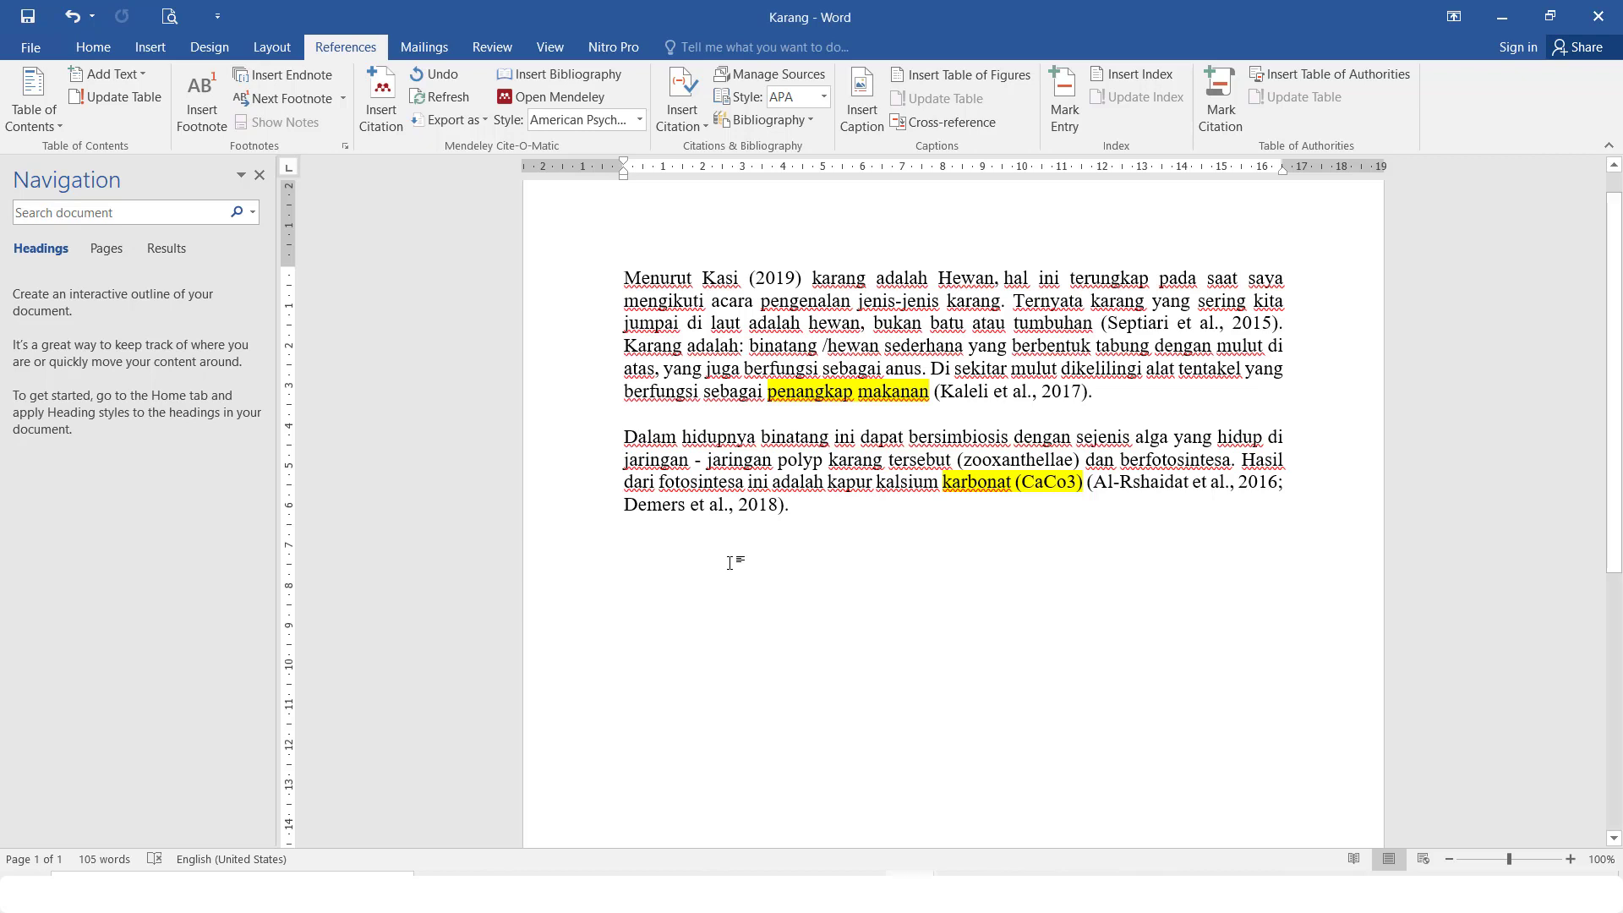
Add the heading 'DAFTAR PUSTAKA' and insert the five-reference APA bibliography beneath it
text(DAFTAR P)
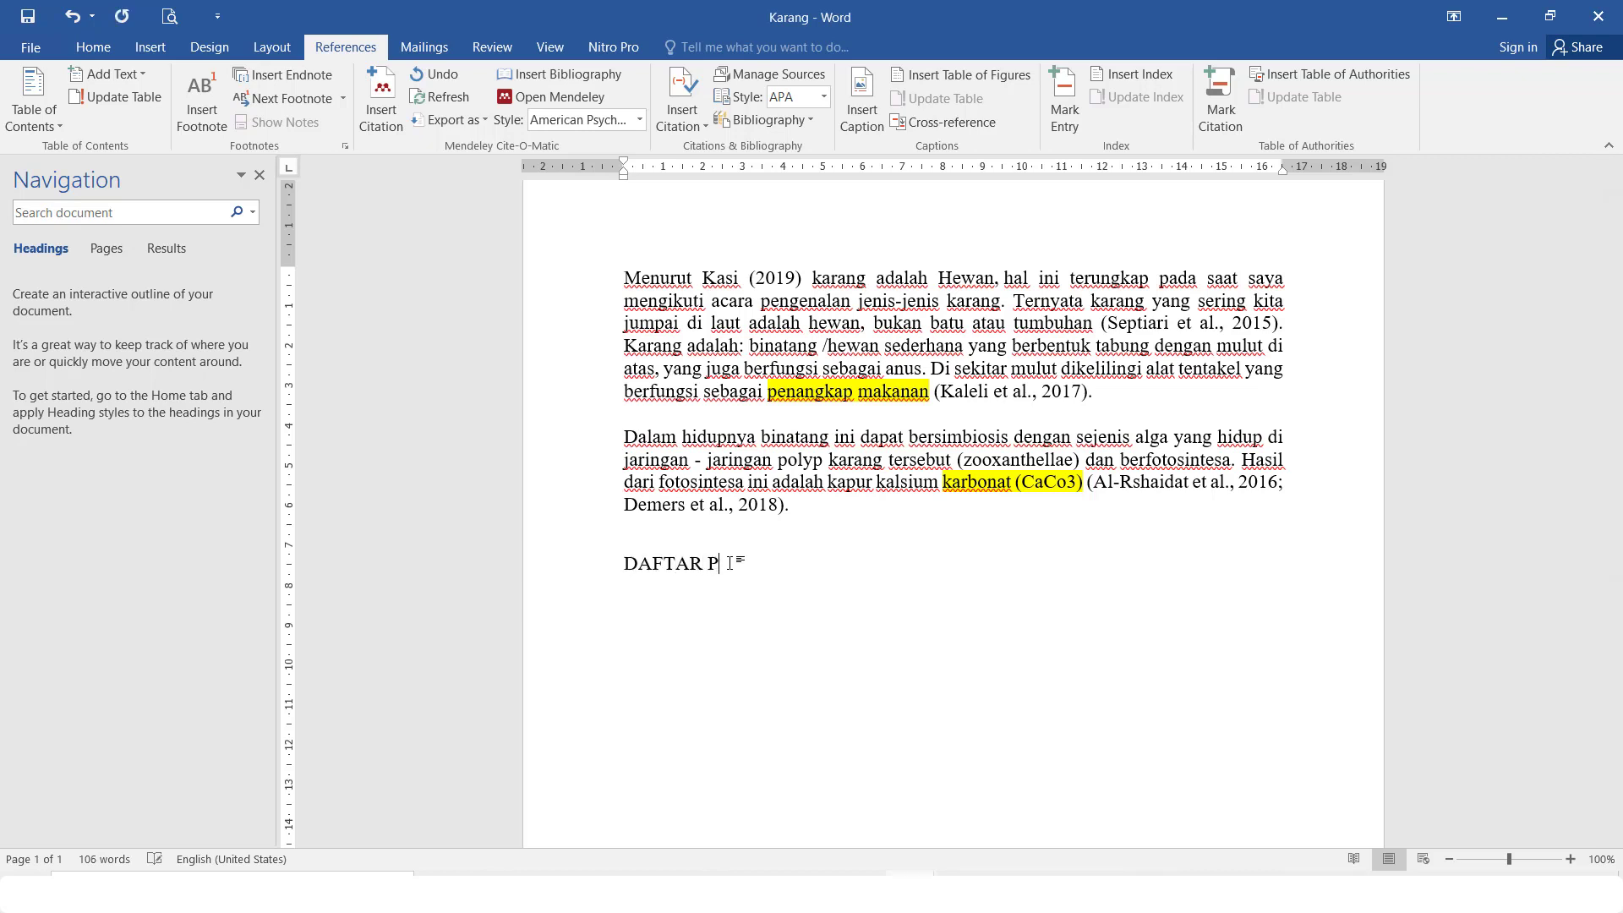
text(USTAKA)
click(614, 75)
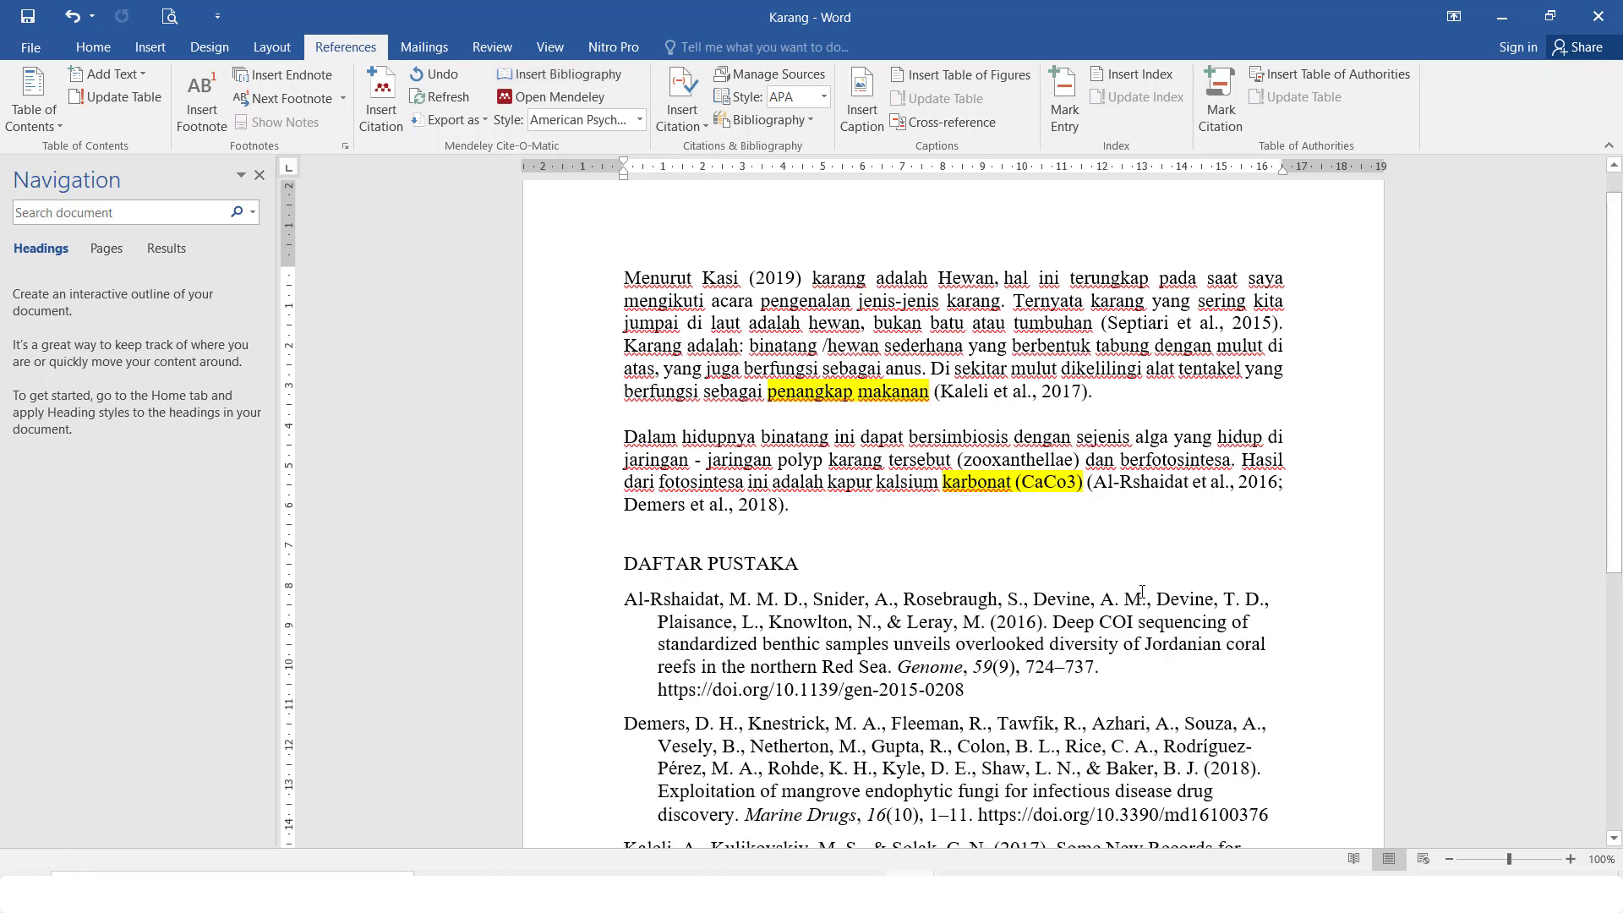
drag(1620, 349, 1614, 522)
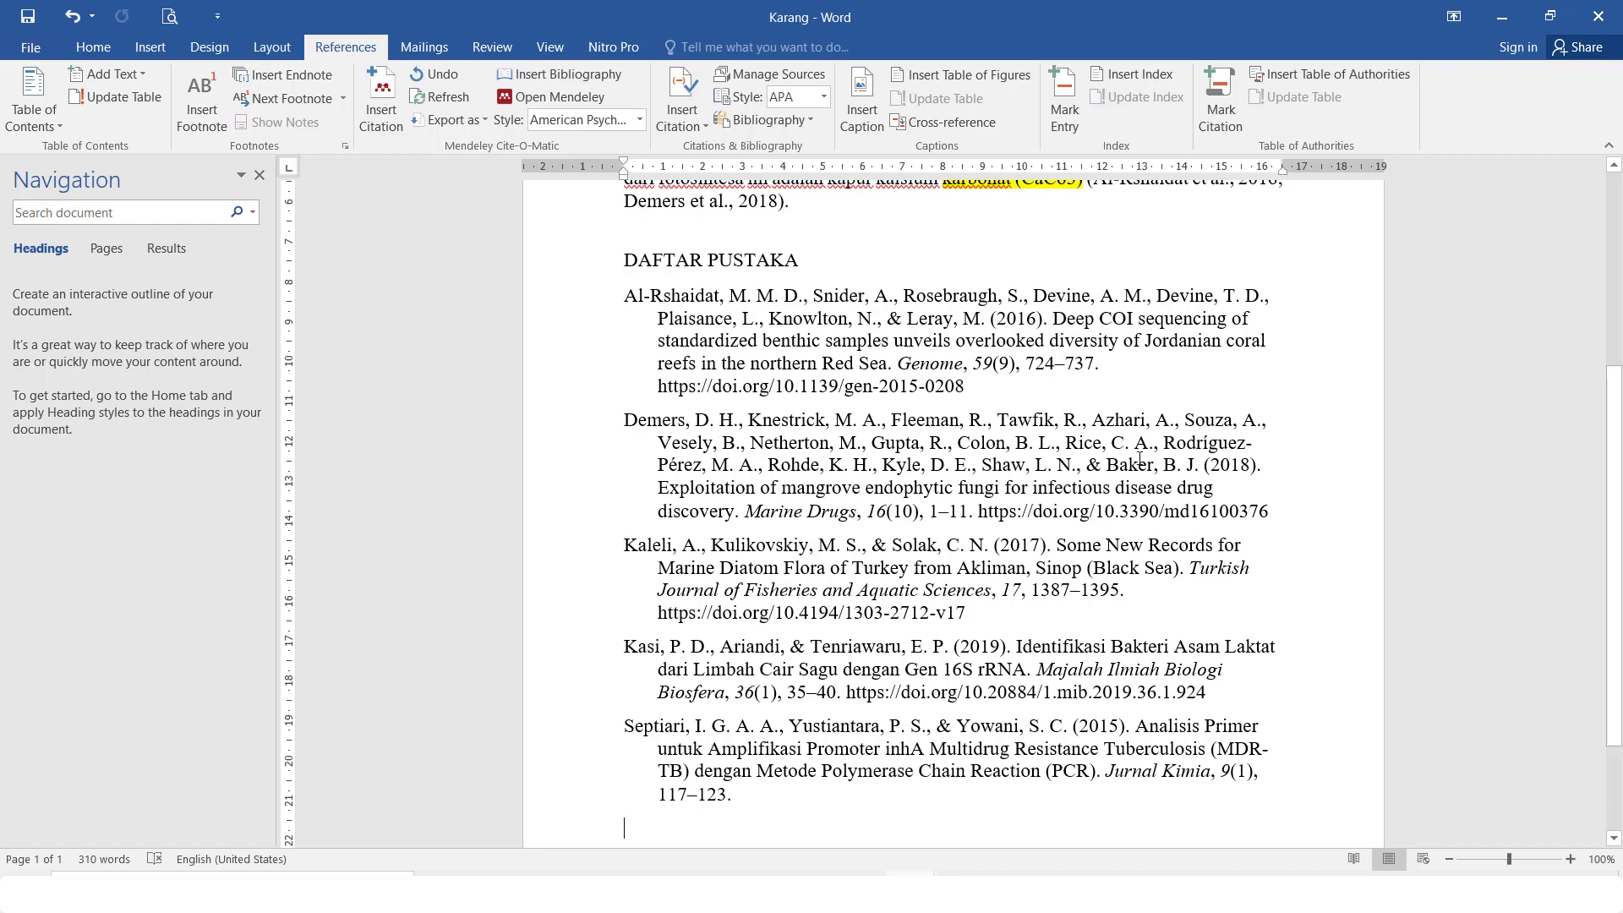
click(1139, 459)
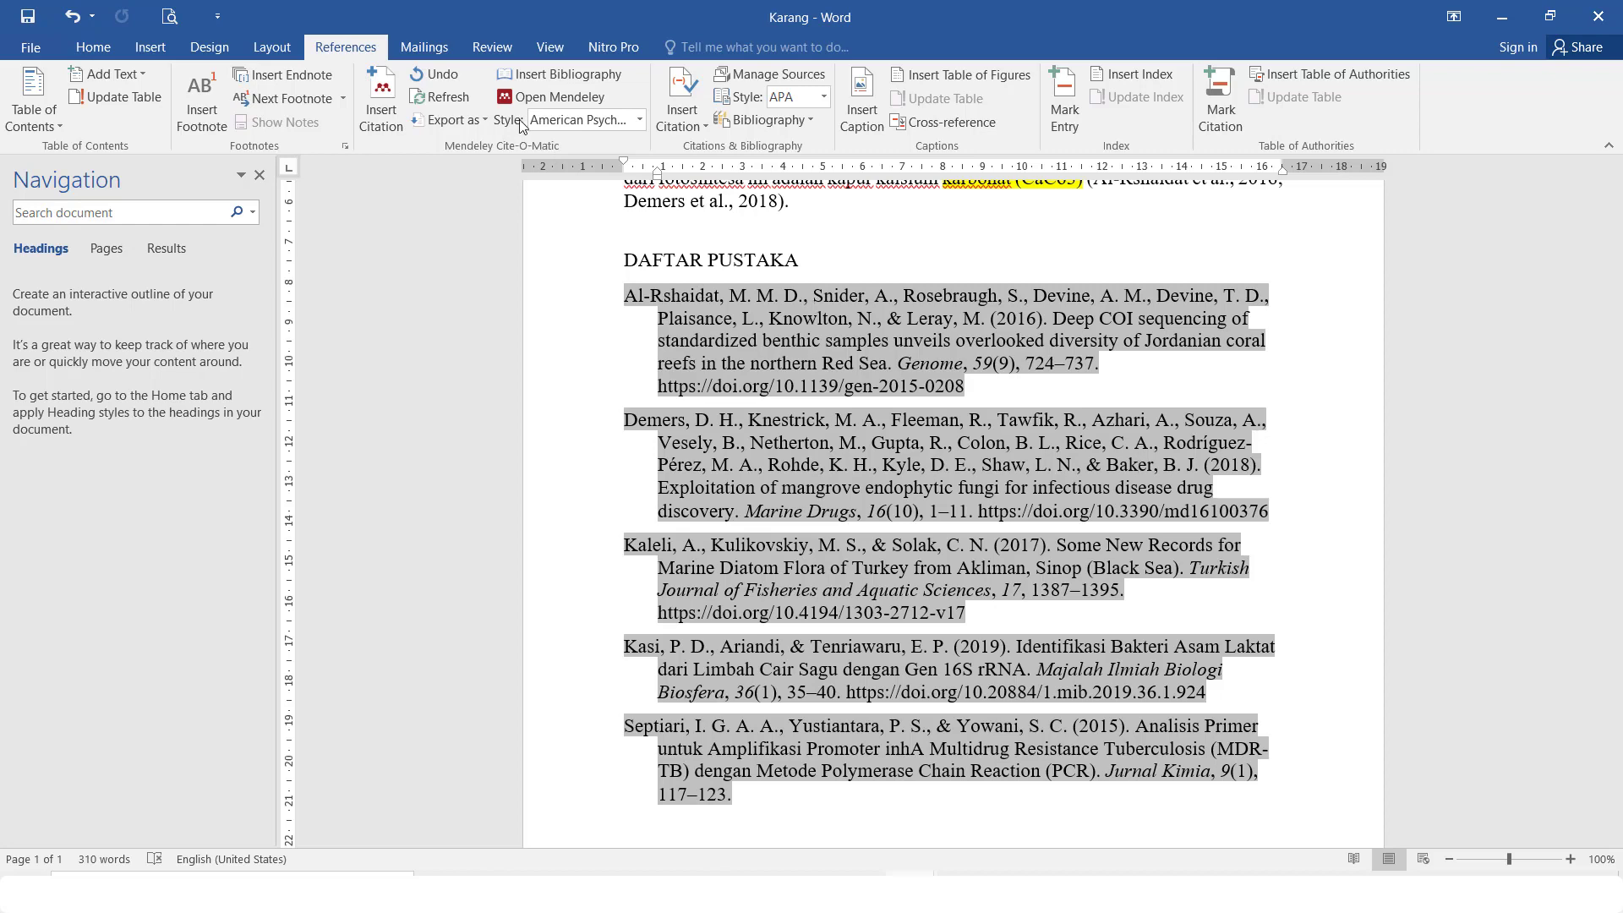
Switch the Mendeley citation style to Harvard reference format 1 (deprecated)
click(639, 121)
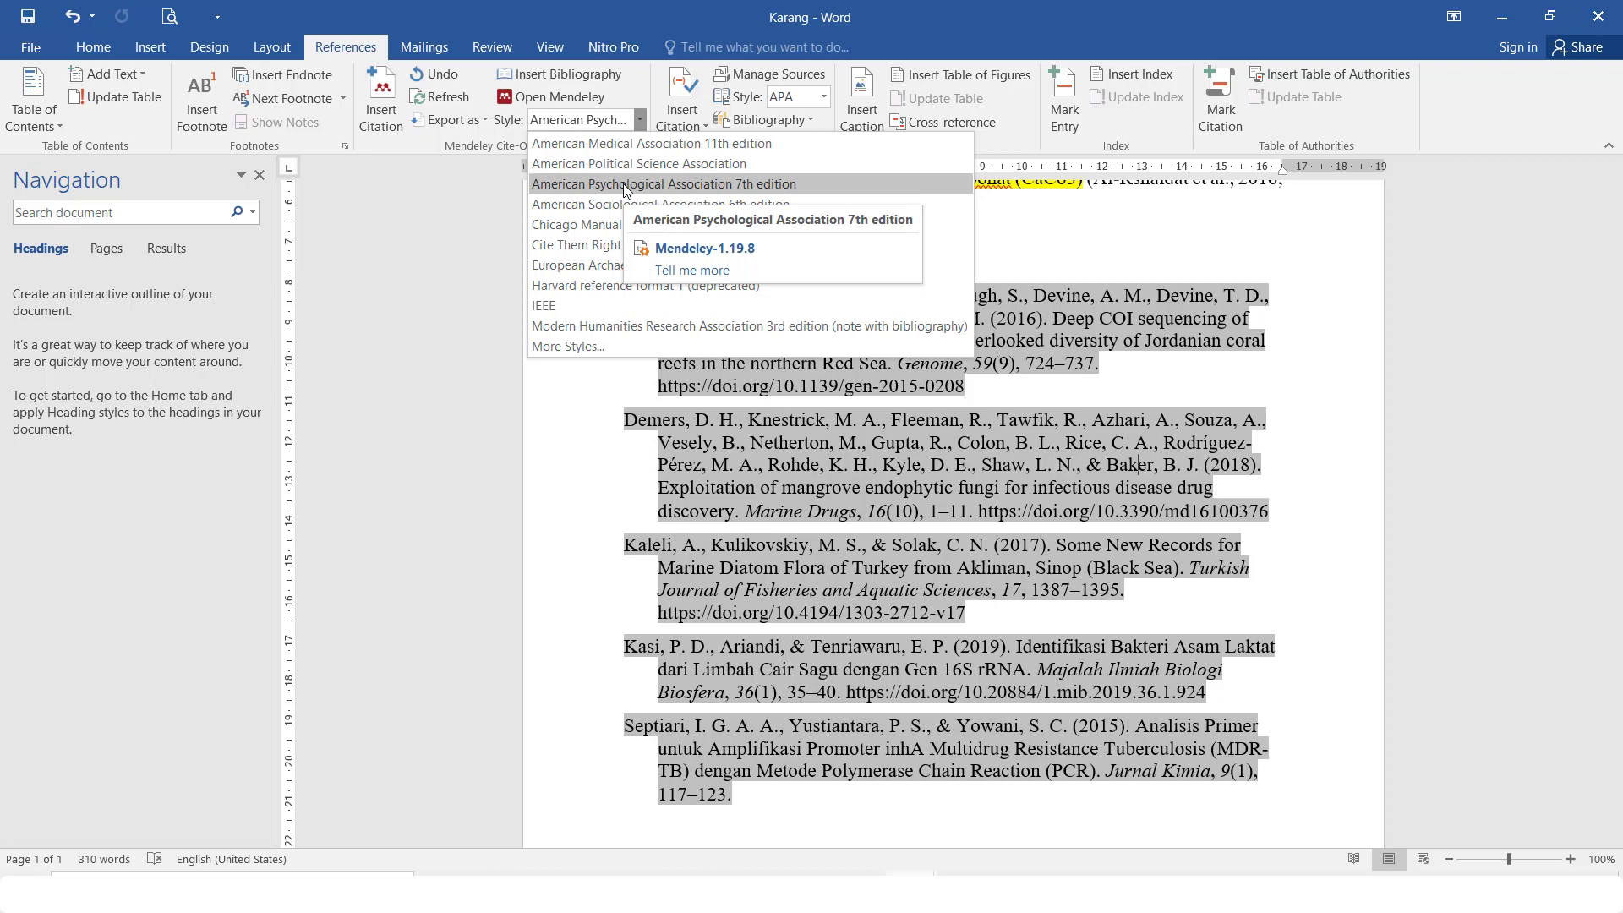
click(662, 288)
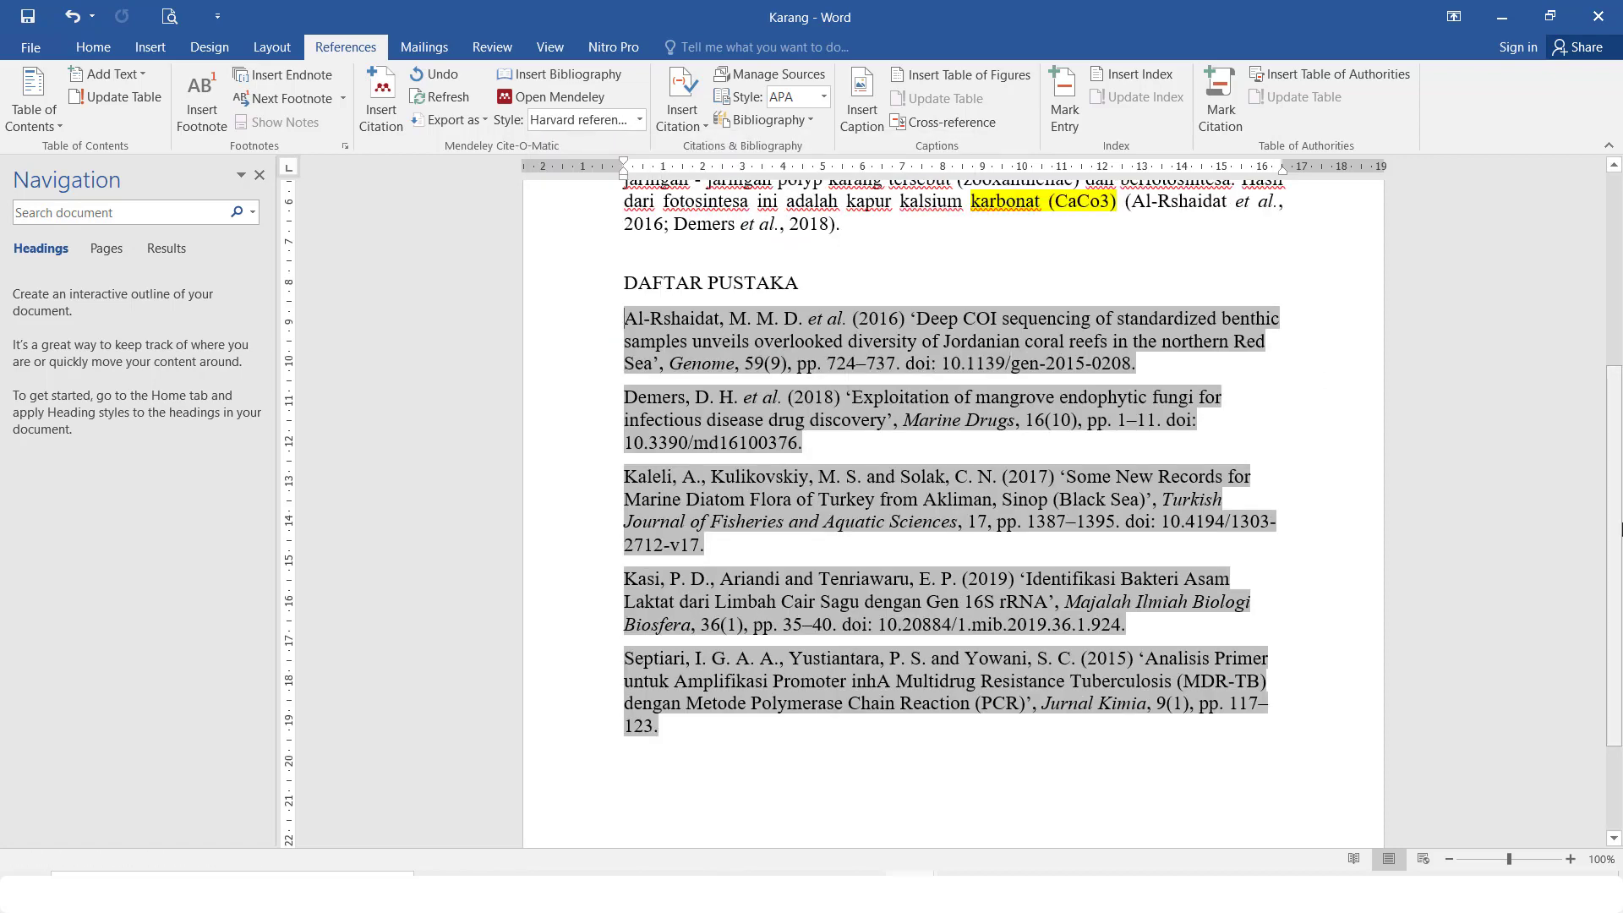
scroll(1167, 319, up, 3)
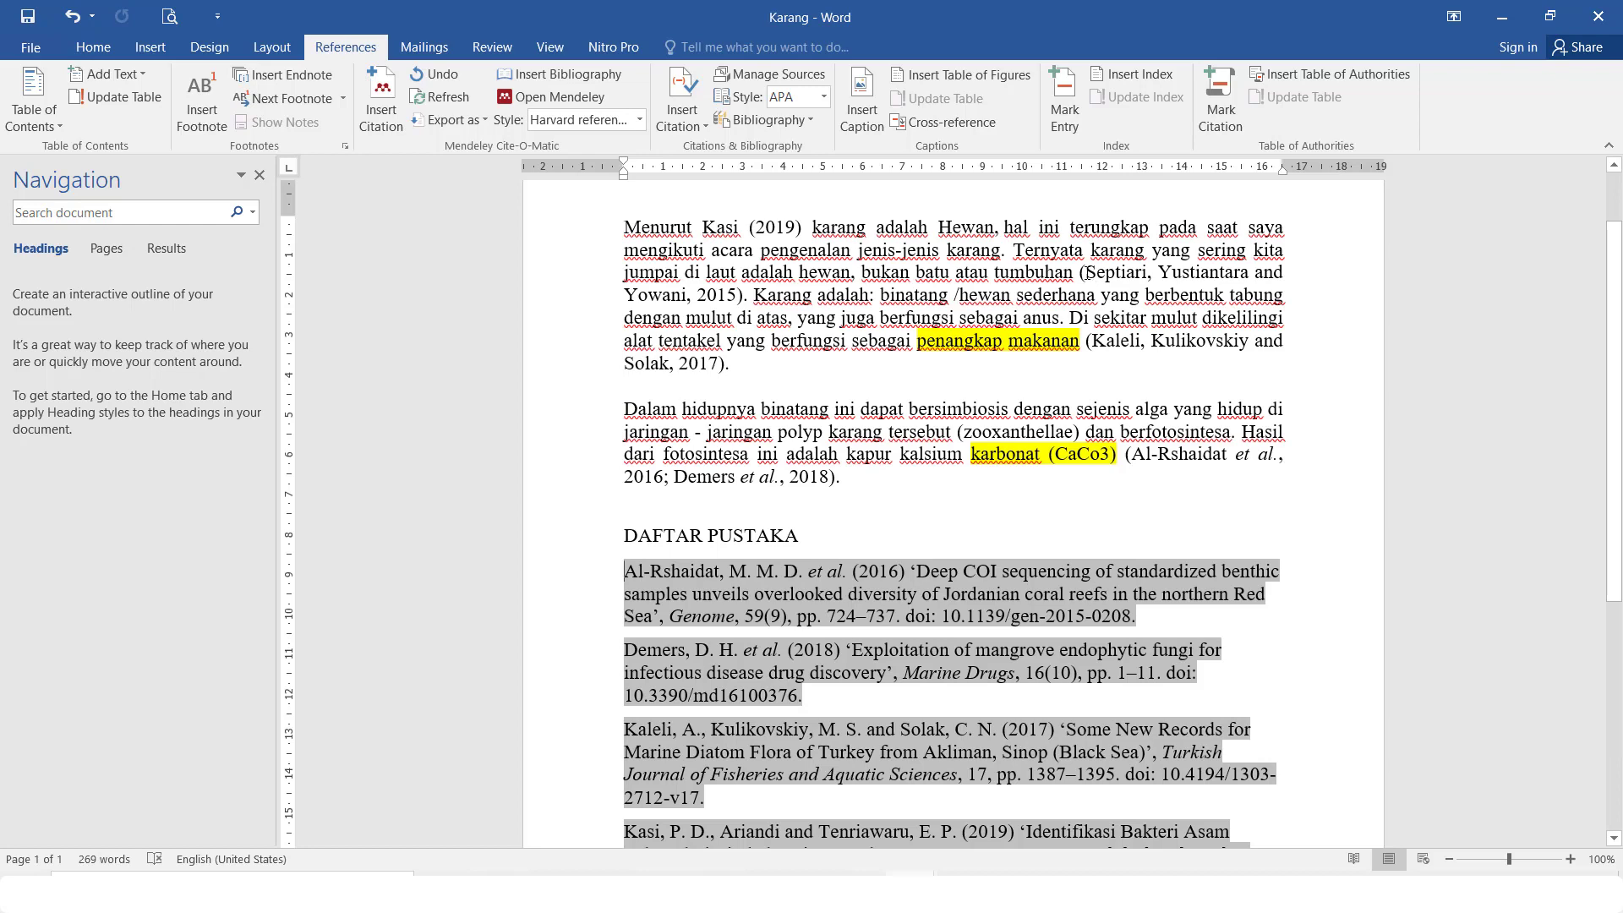
Change the Mendeley citation style back to American Psychological Association 7th edition
double_click(1089, 273)
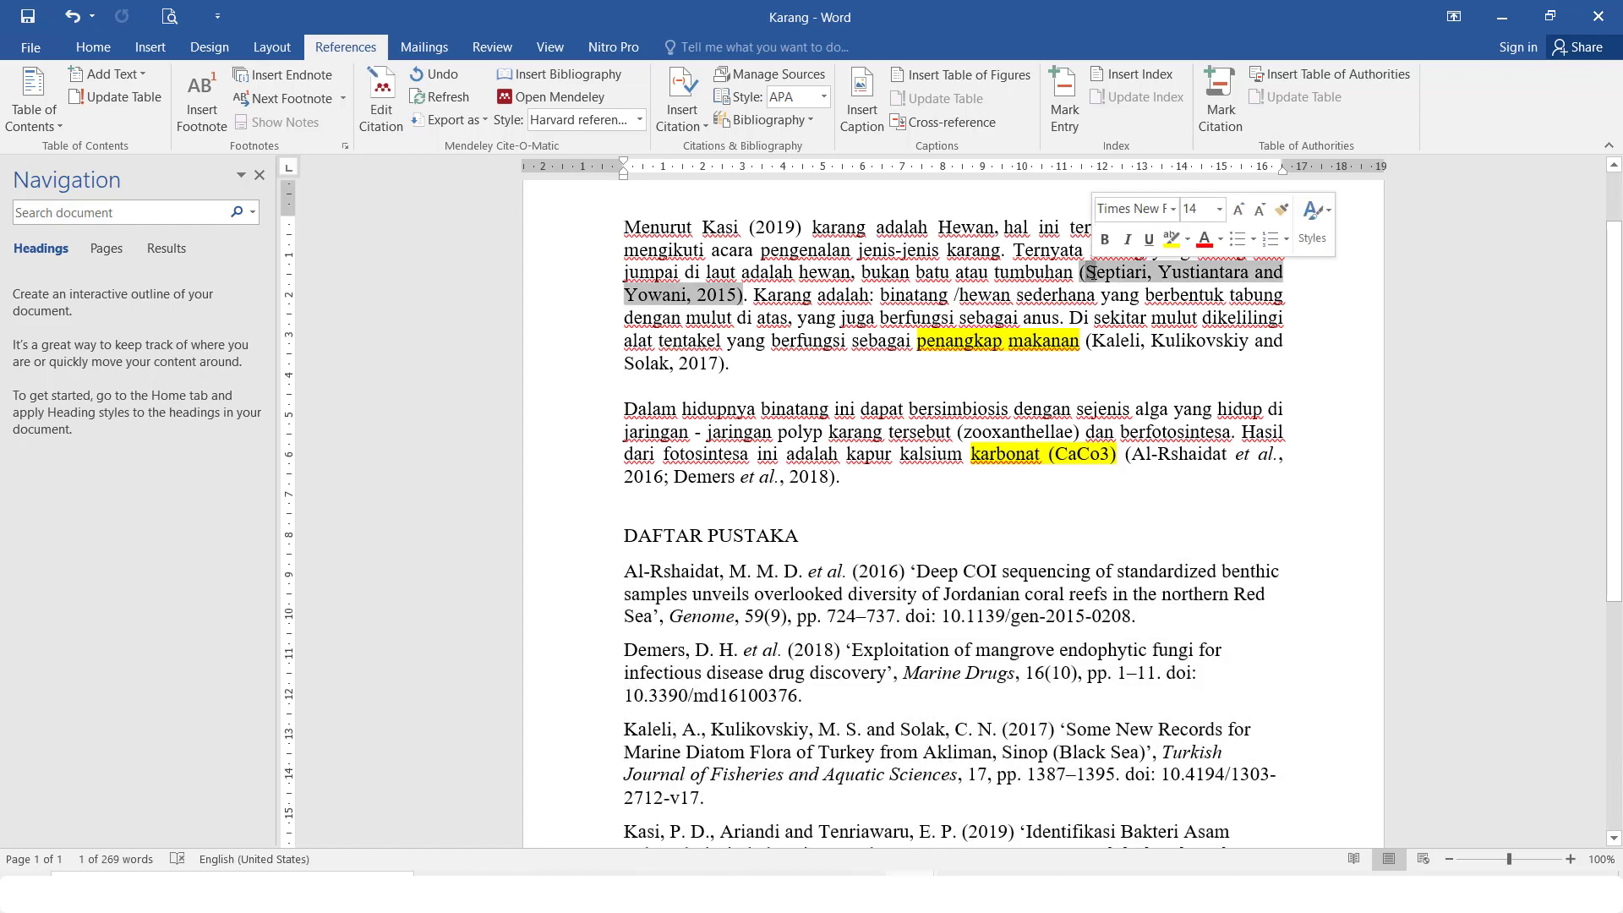
click(1093, 277)
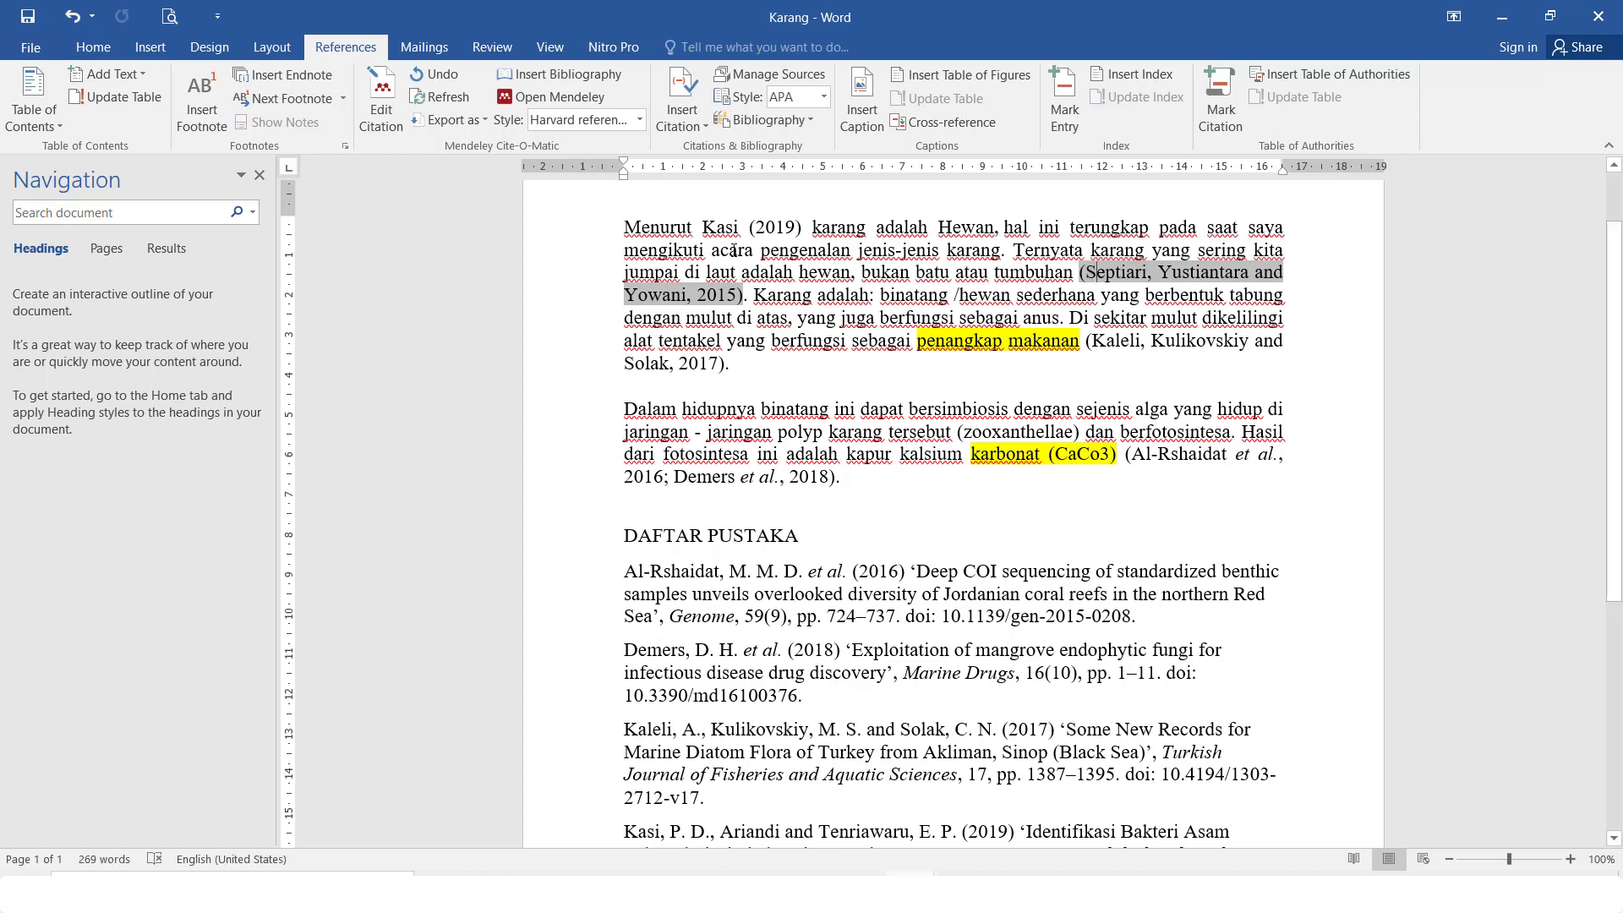
click(640, 120)
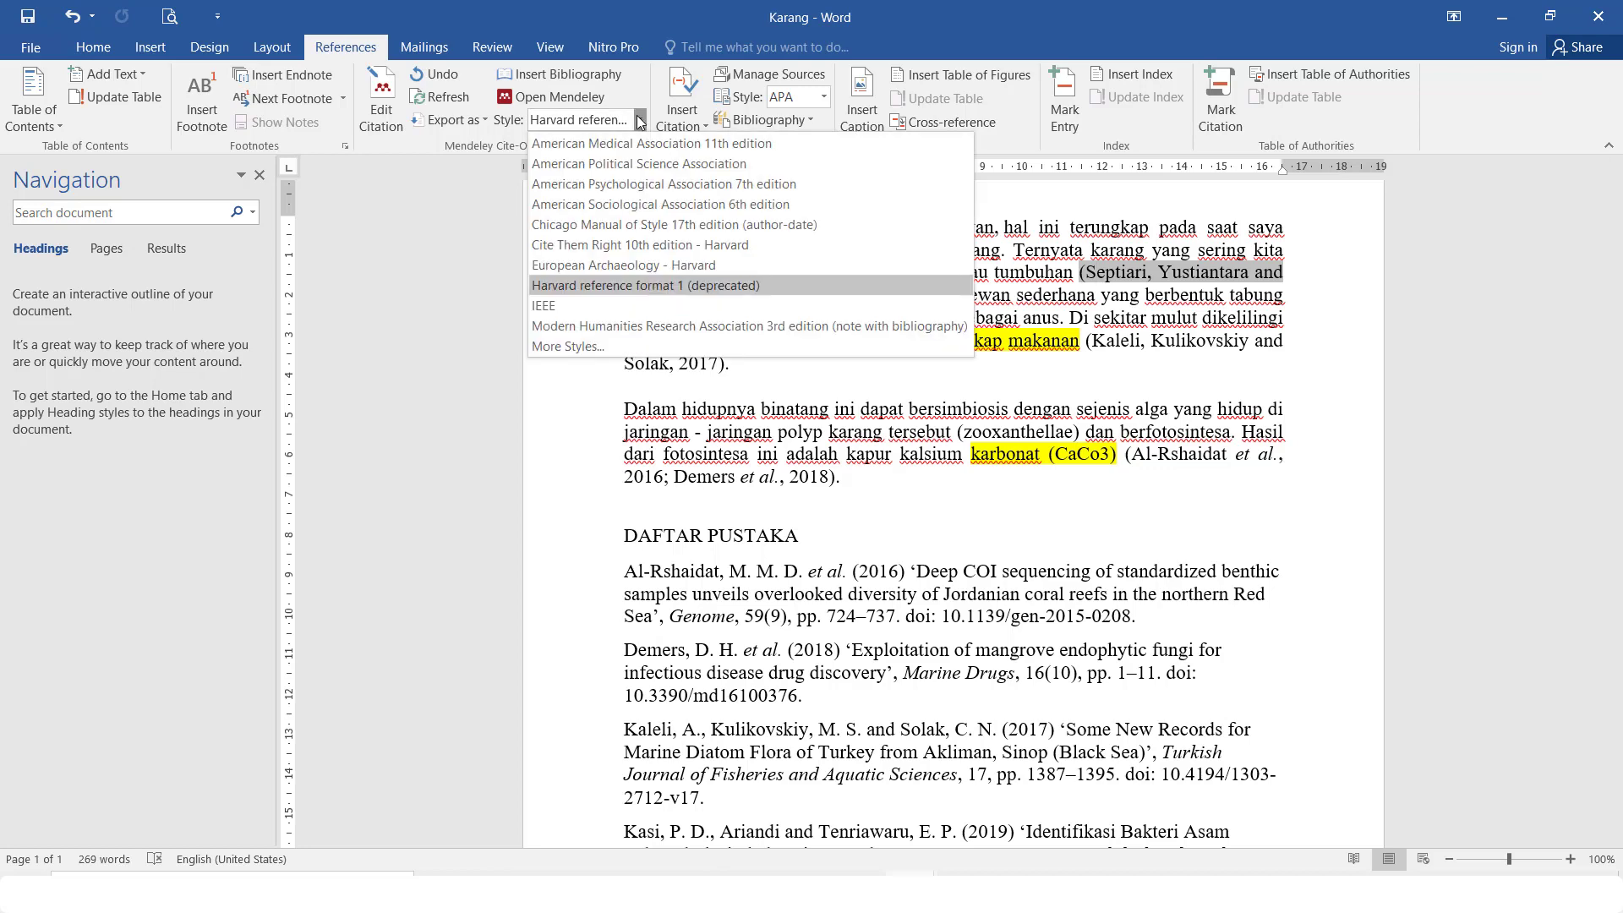
click(628, 183)
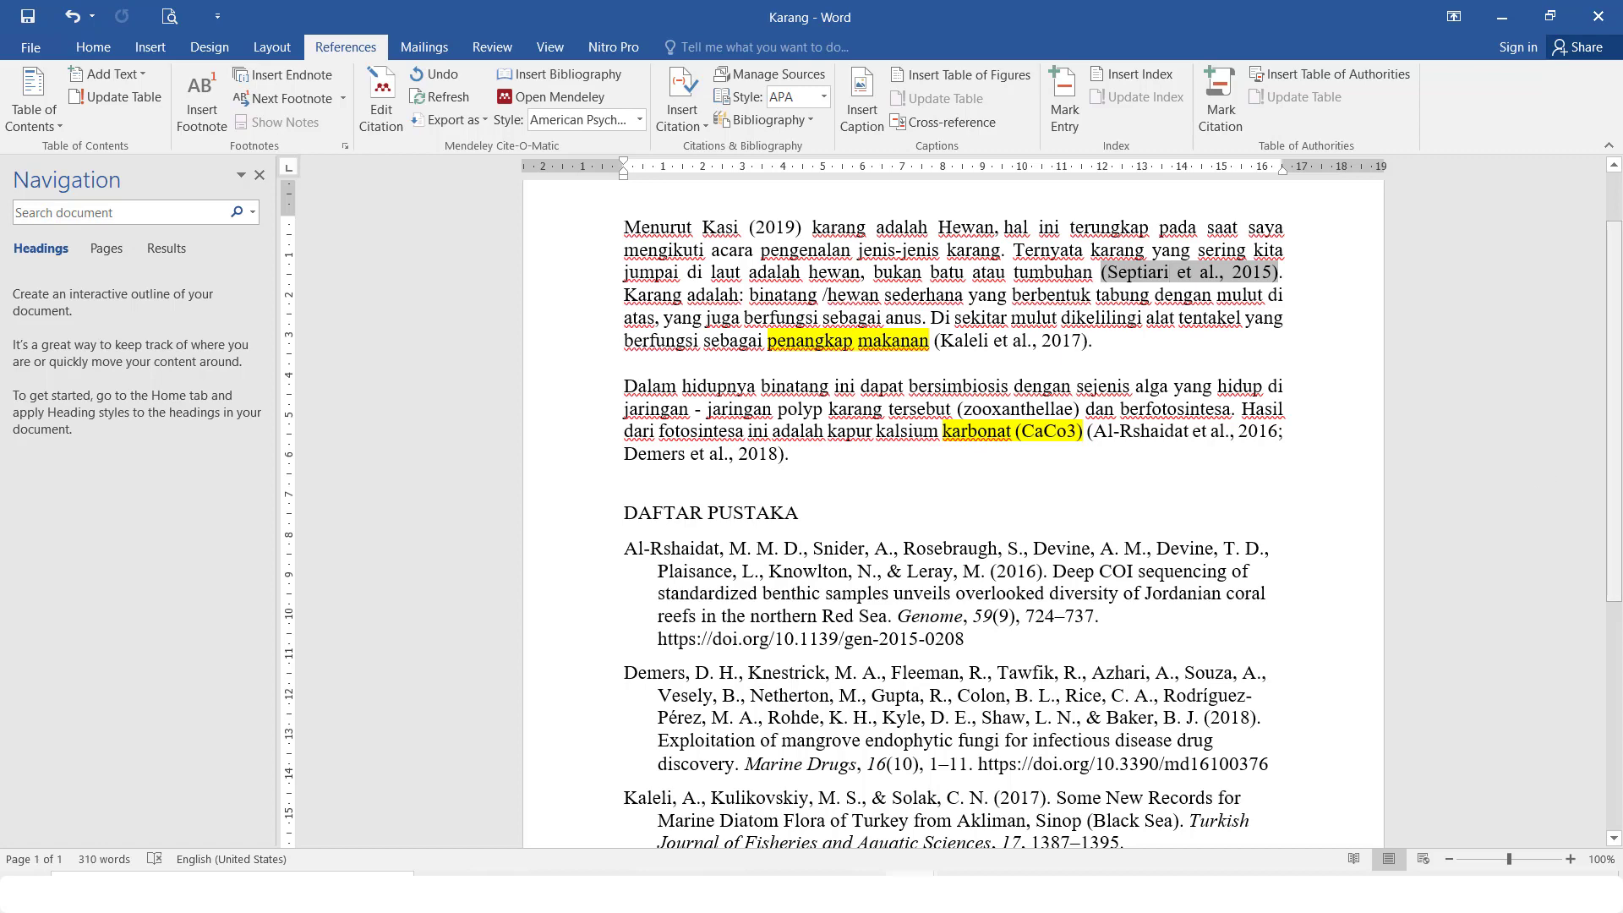
scroll(1117, 521, down, 4)
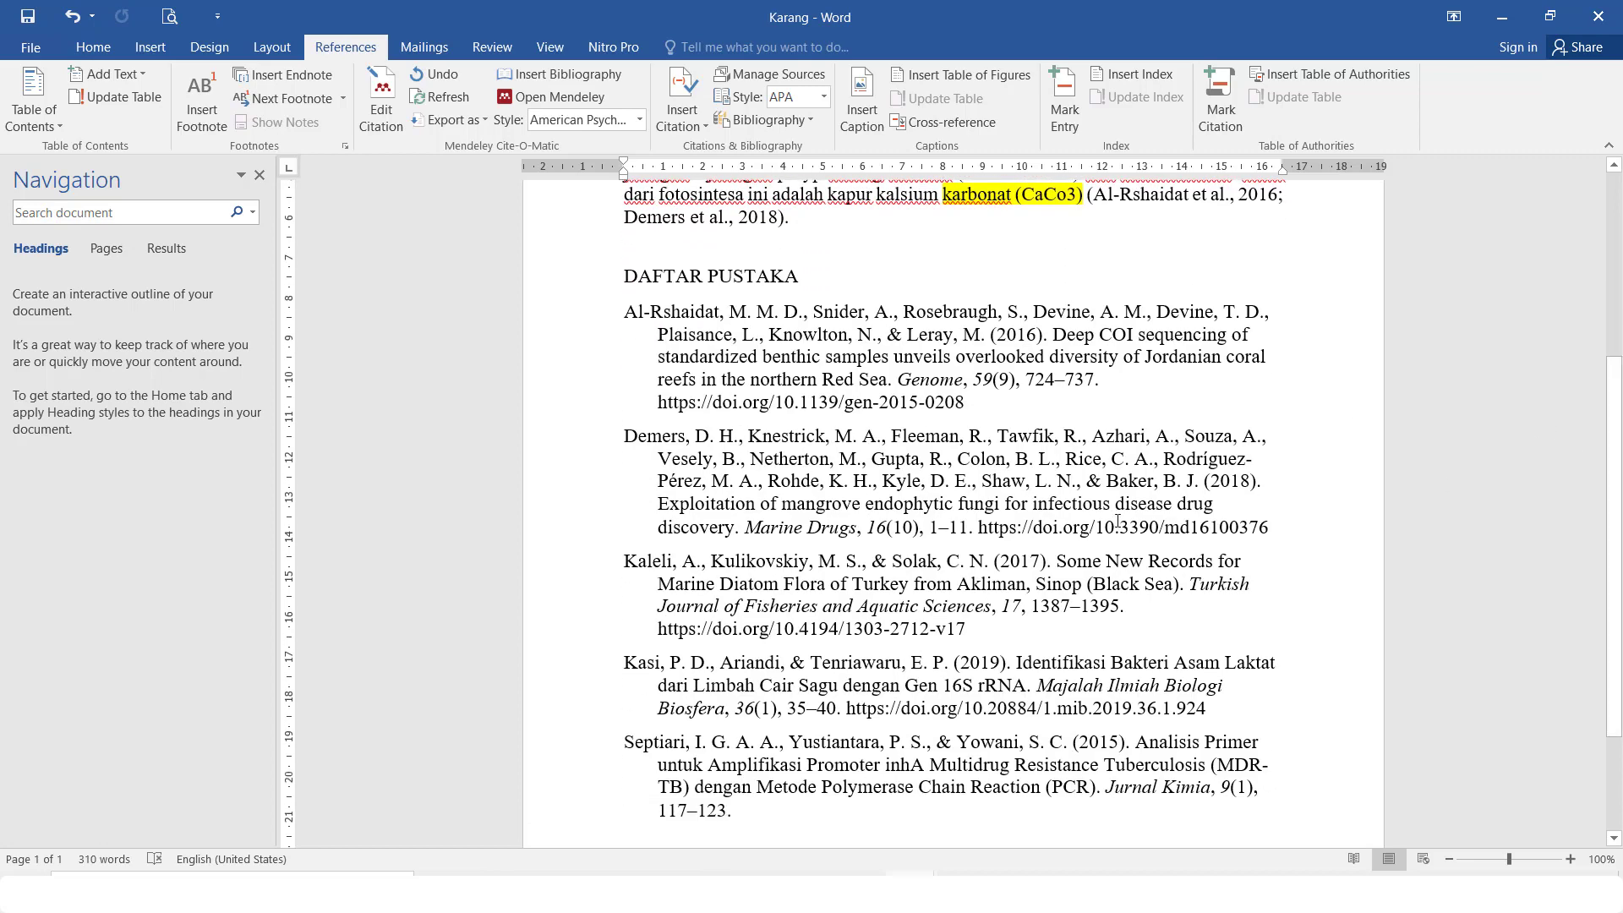
Select the five DAFTAR PUSTAKA reference entries and justify them
click(1117, 522)
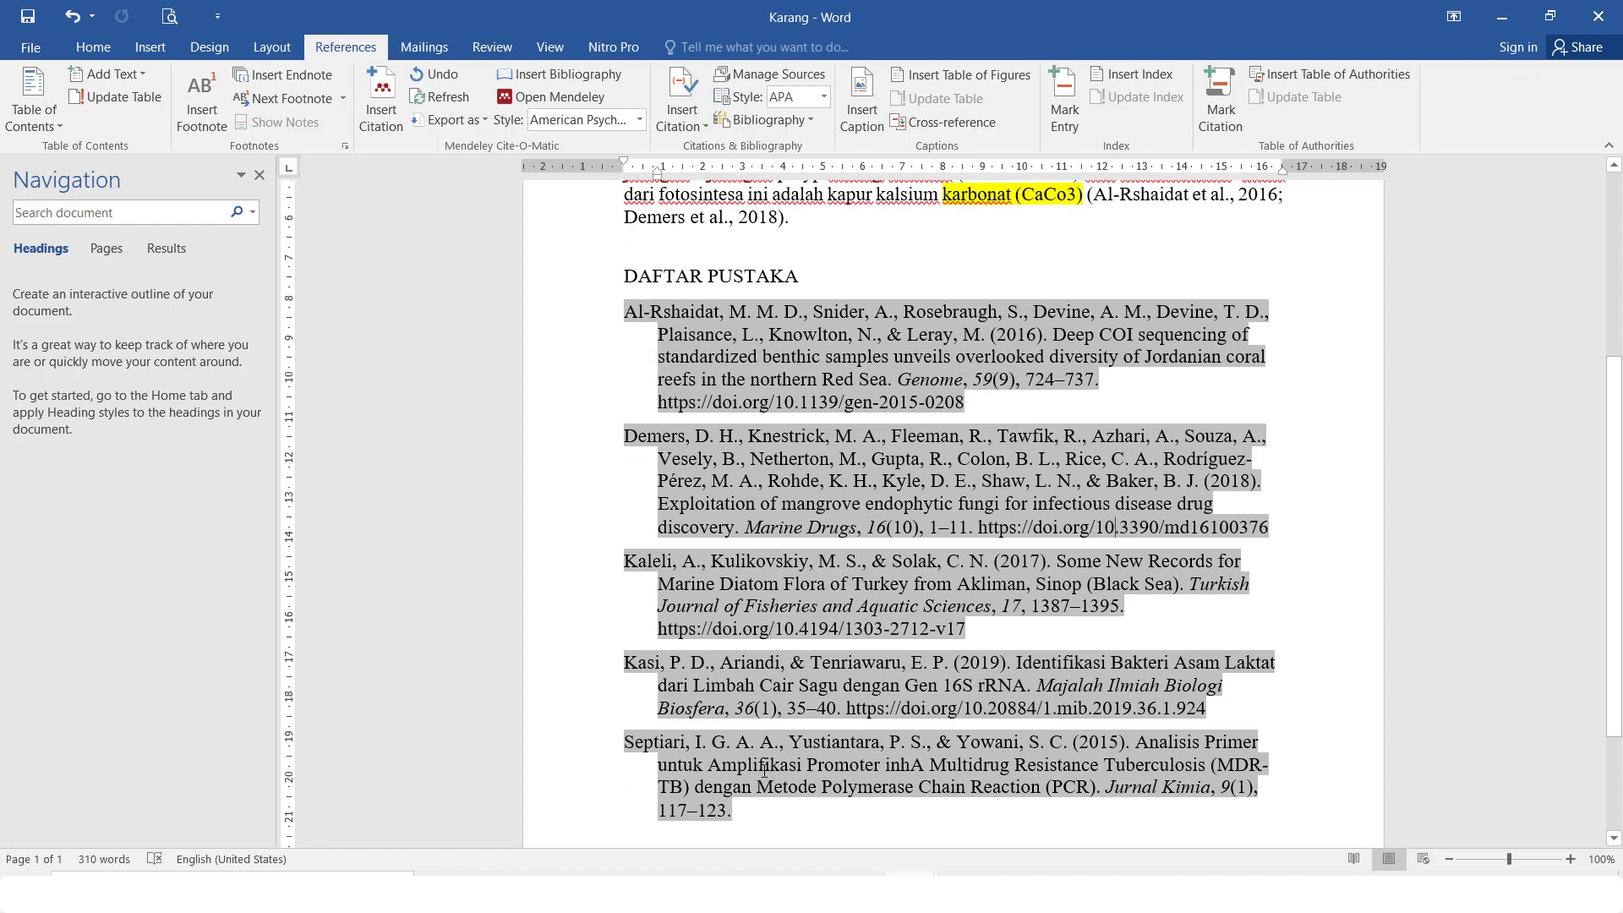
drag(625, 312, 754, 805)
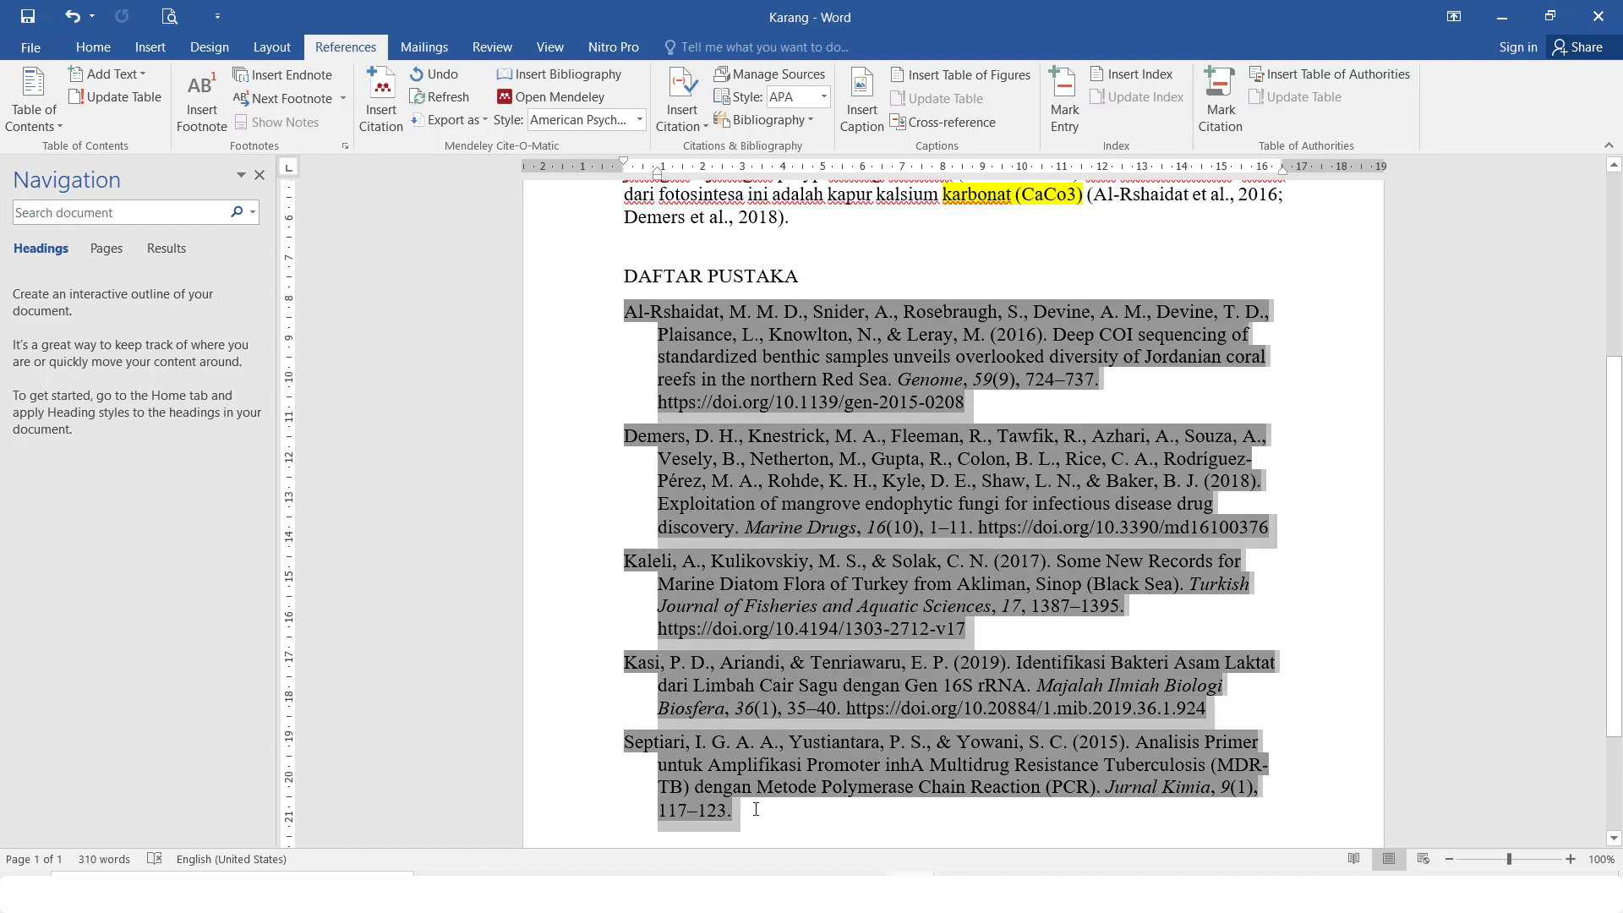
click(93, 48)
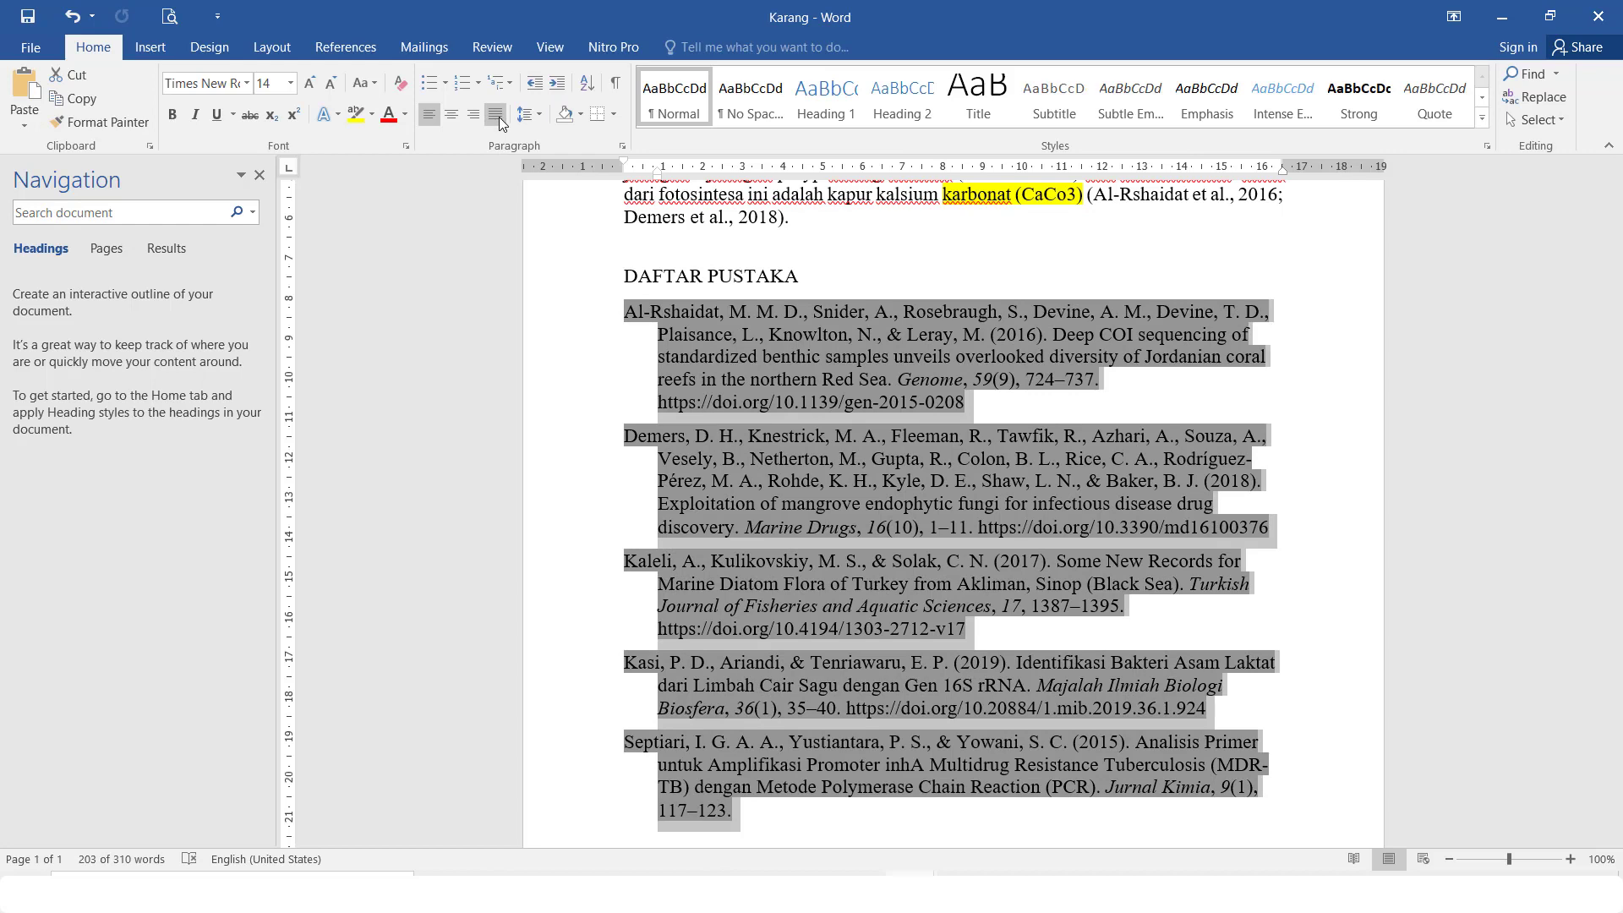
click(497, 115)
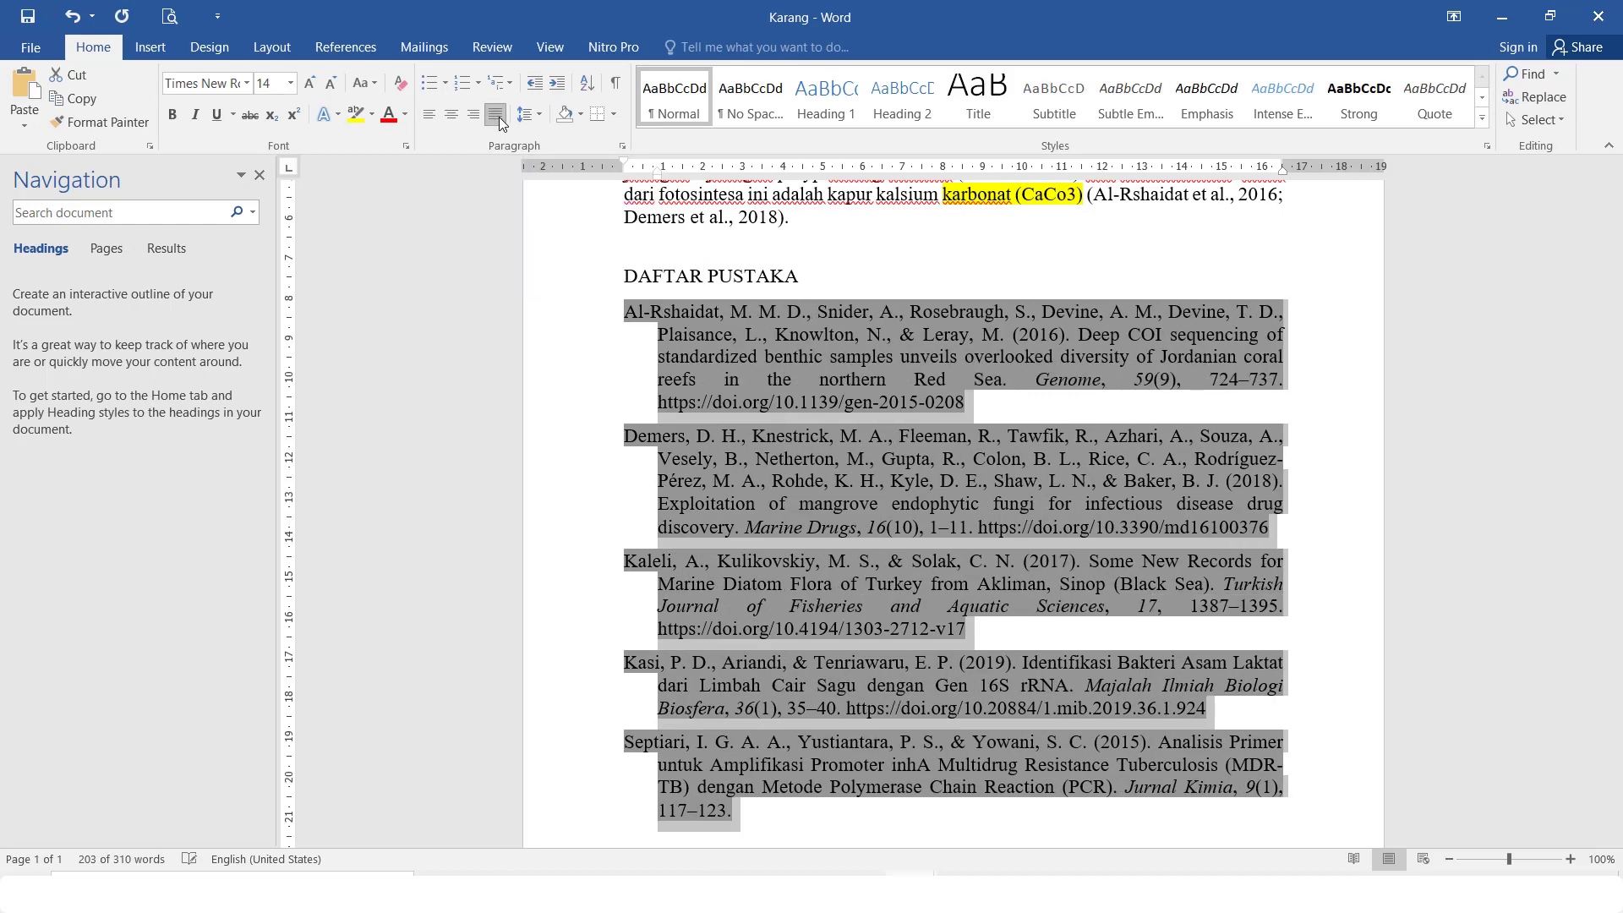
click(1291, 350)
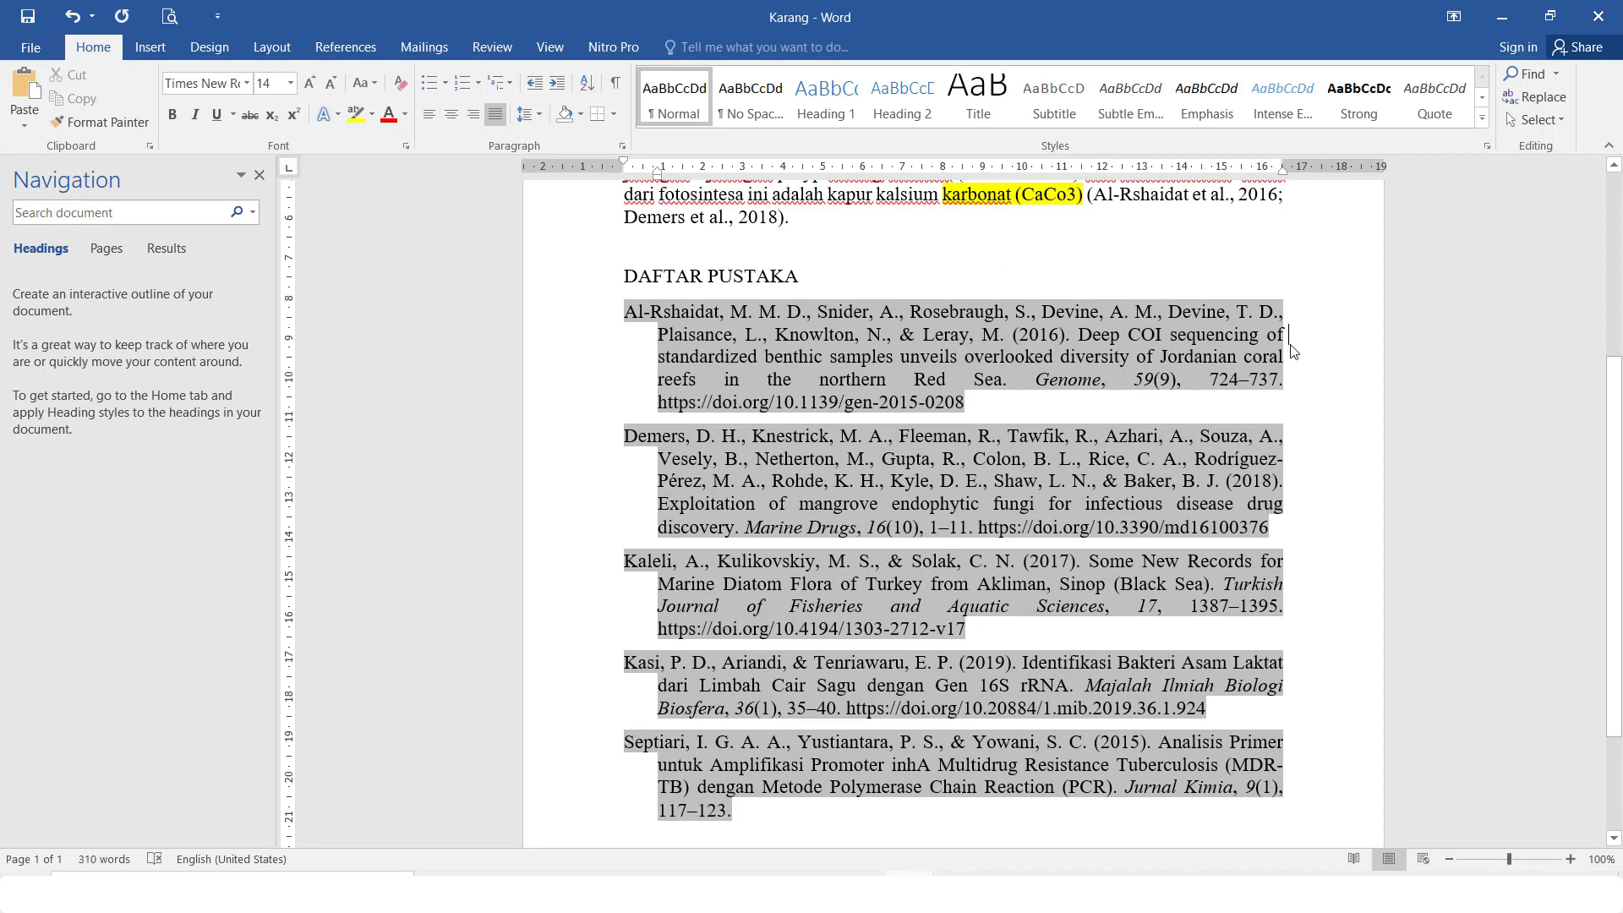
scroll(1326, 504, down, 1)
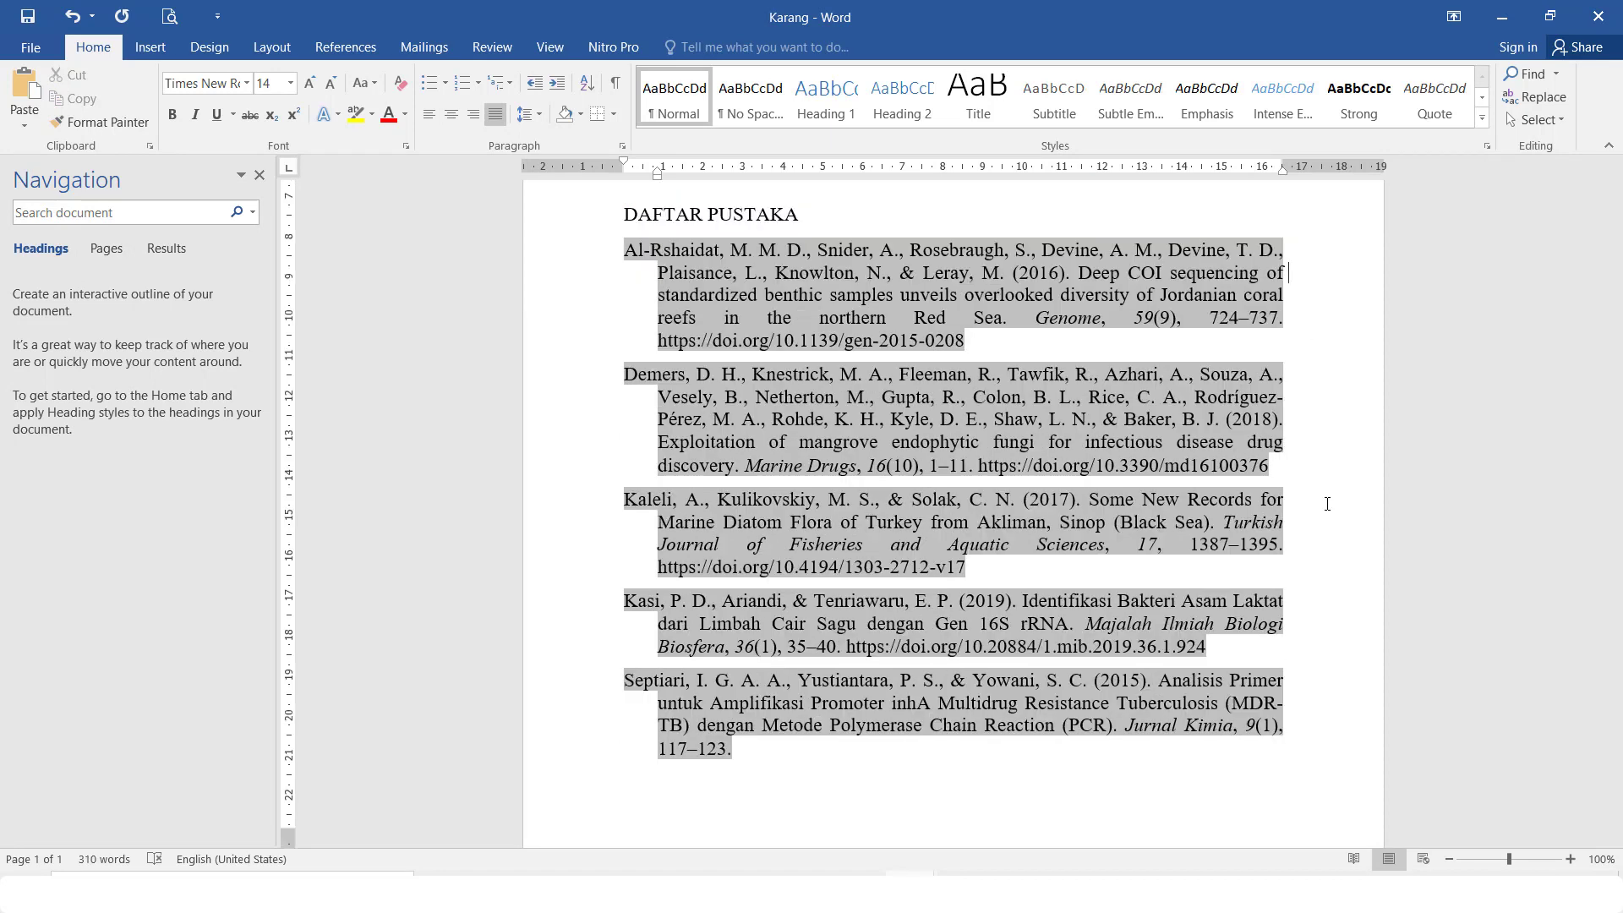